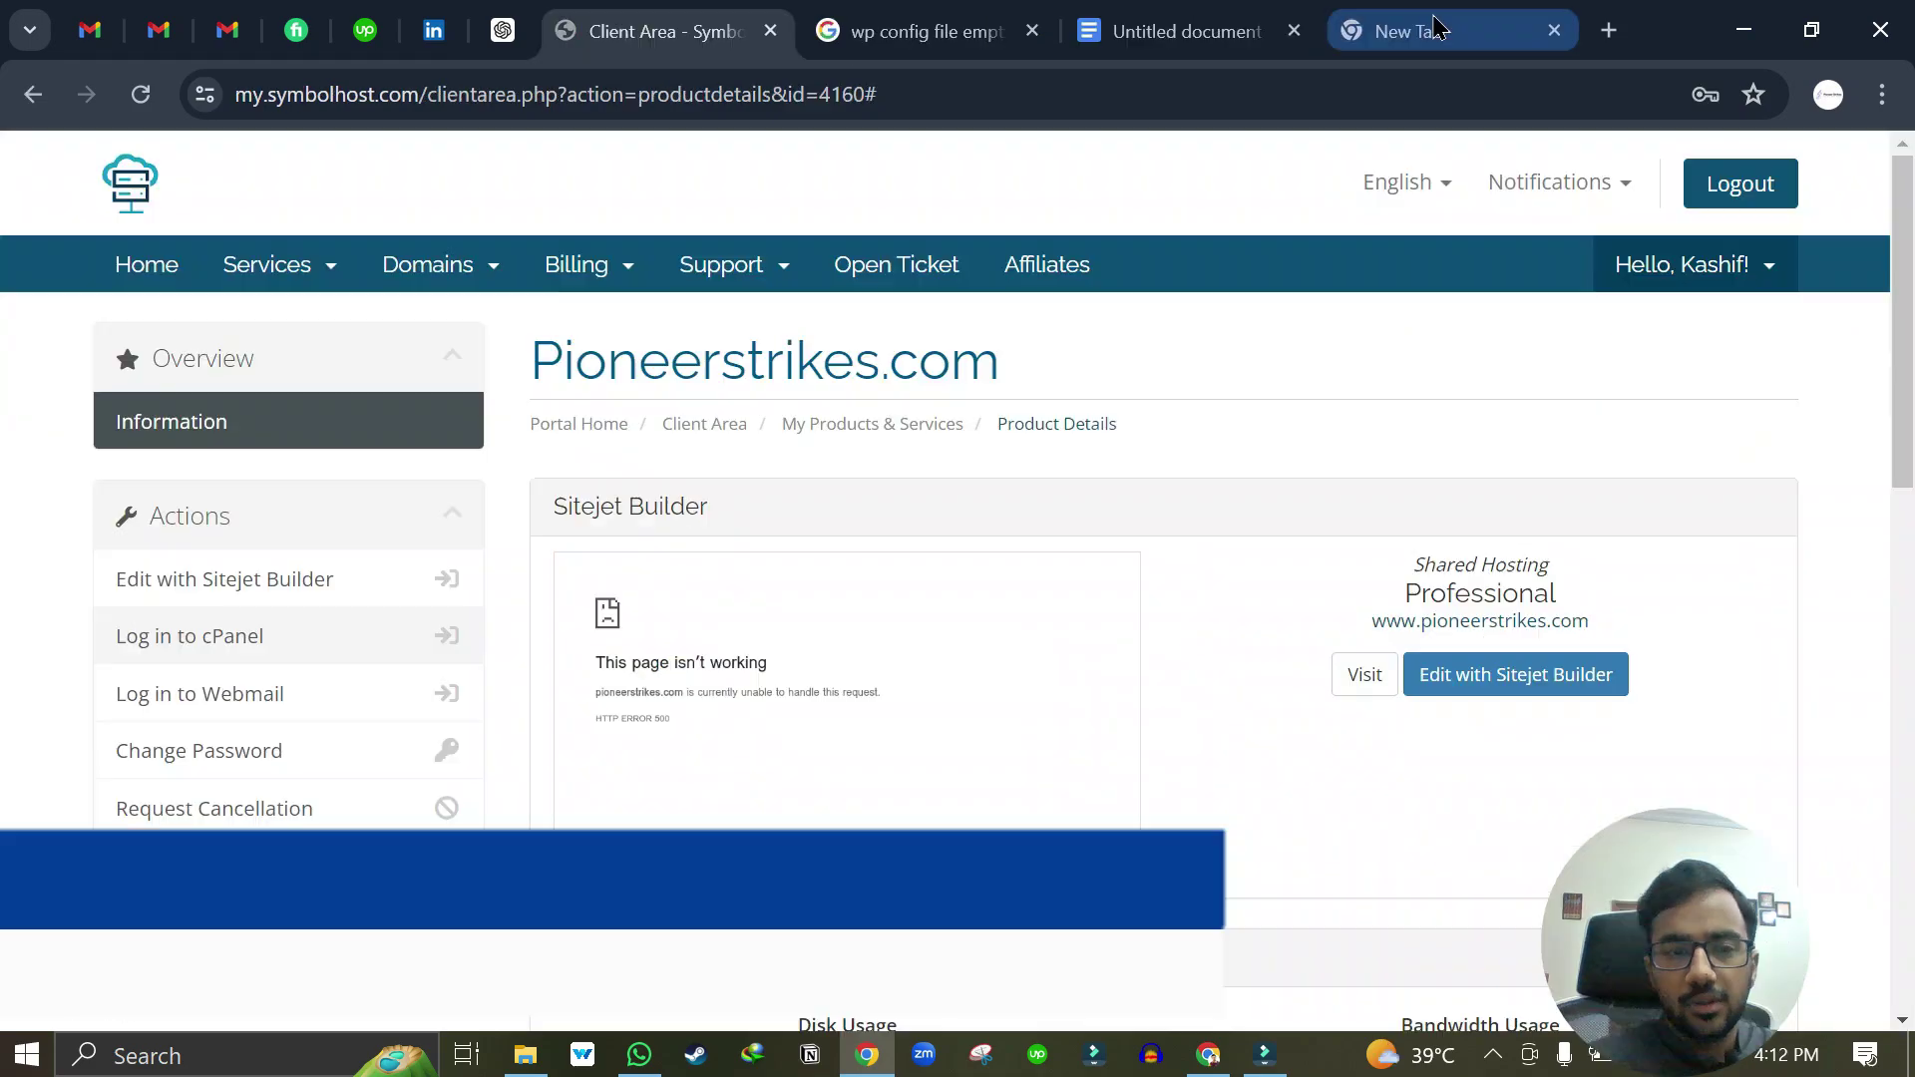
Step: Load pioneerstrikes.com in a new tab to confirm the HTTP ERROR 500, then return to the Client Area
{"action": "left_click", "coordinate": [1437, 28]}
{"action": "type", "text": "pioneerstrikes.com"}
{"action": "key", "text": "Return"}
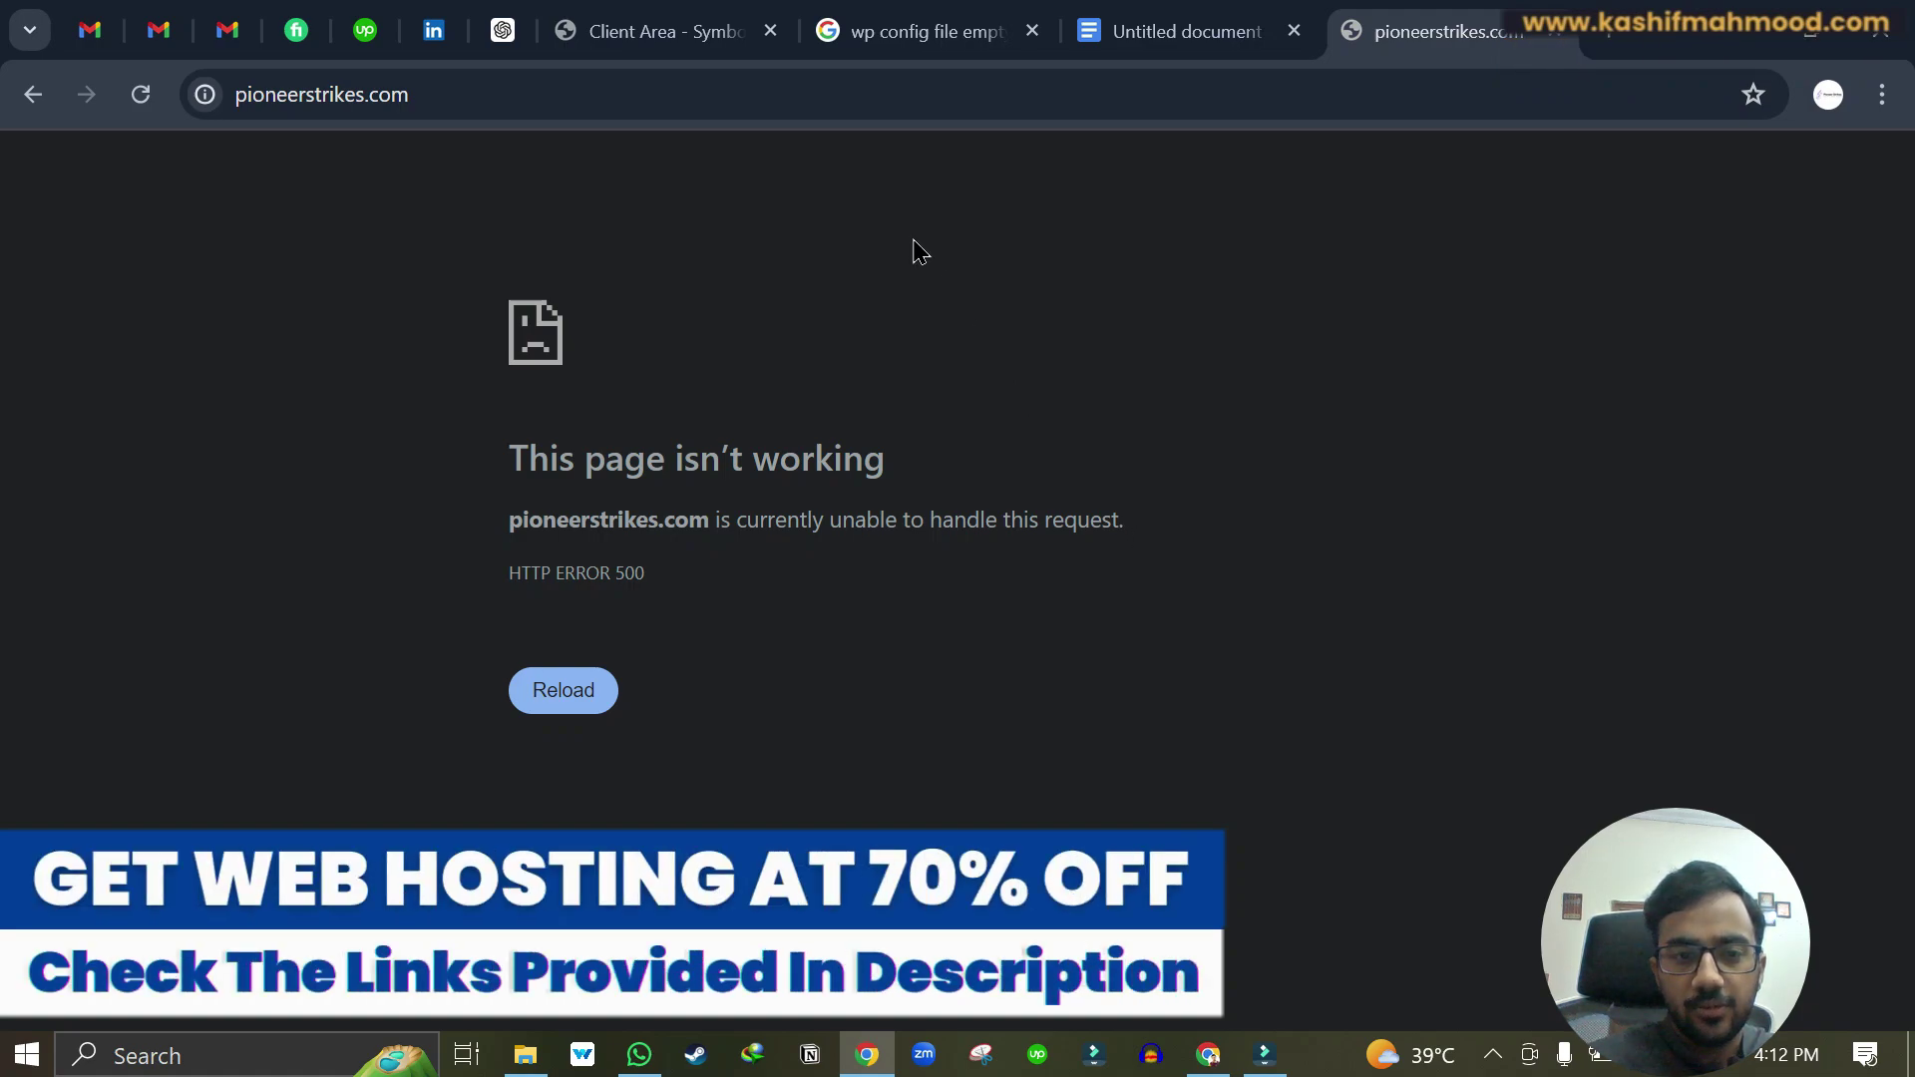
{"action": "left_click", "coordinate": [658, 40]}
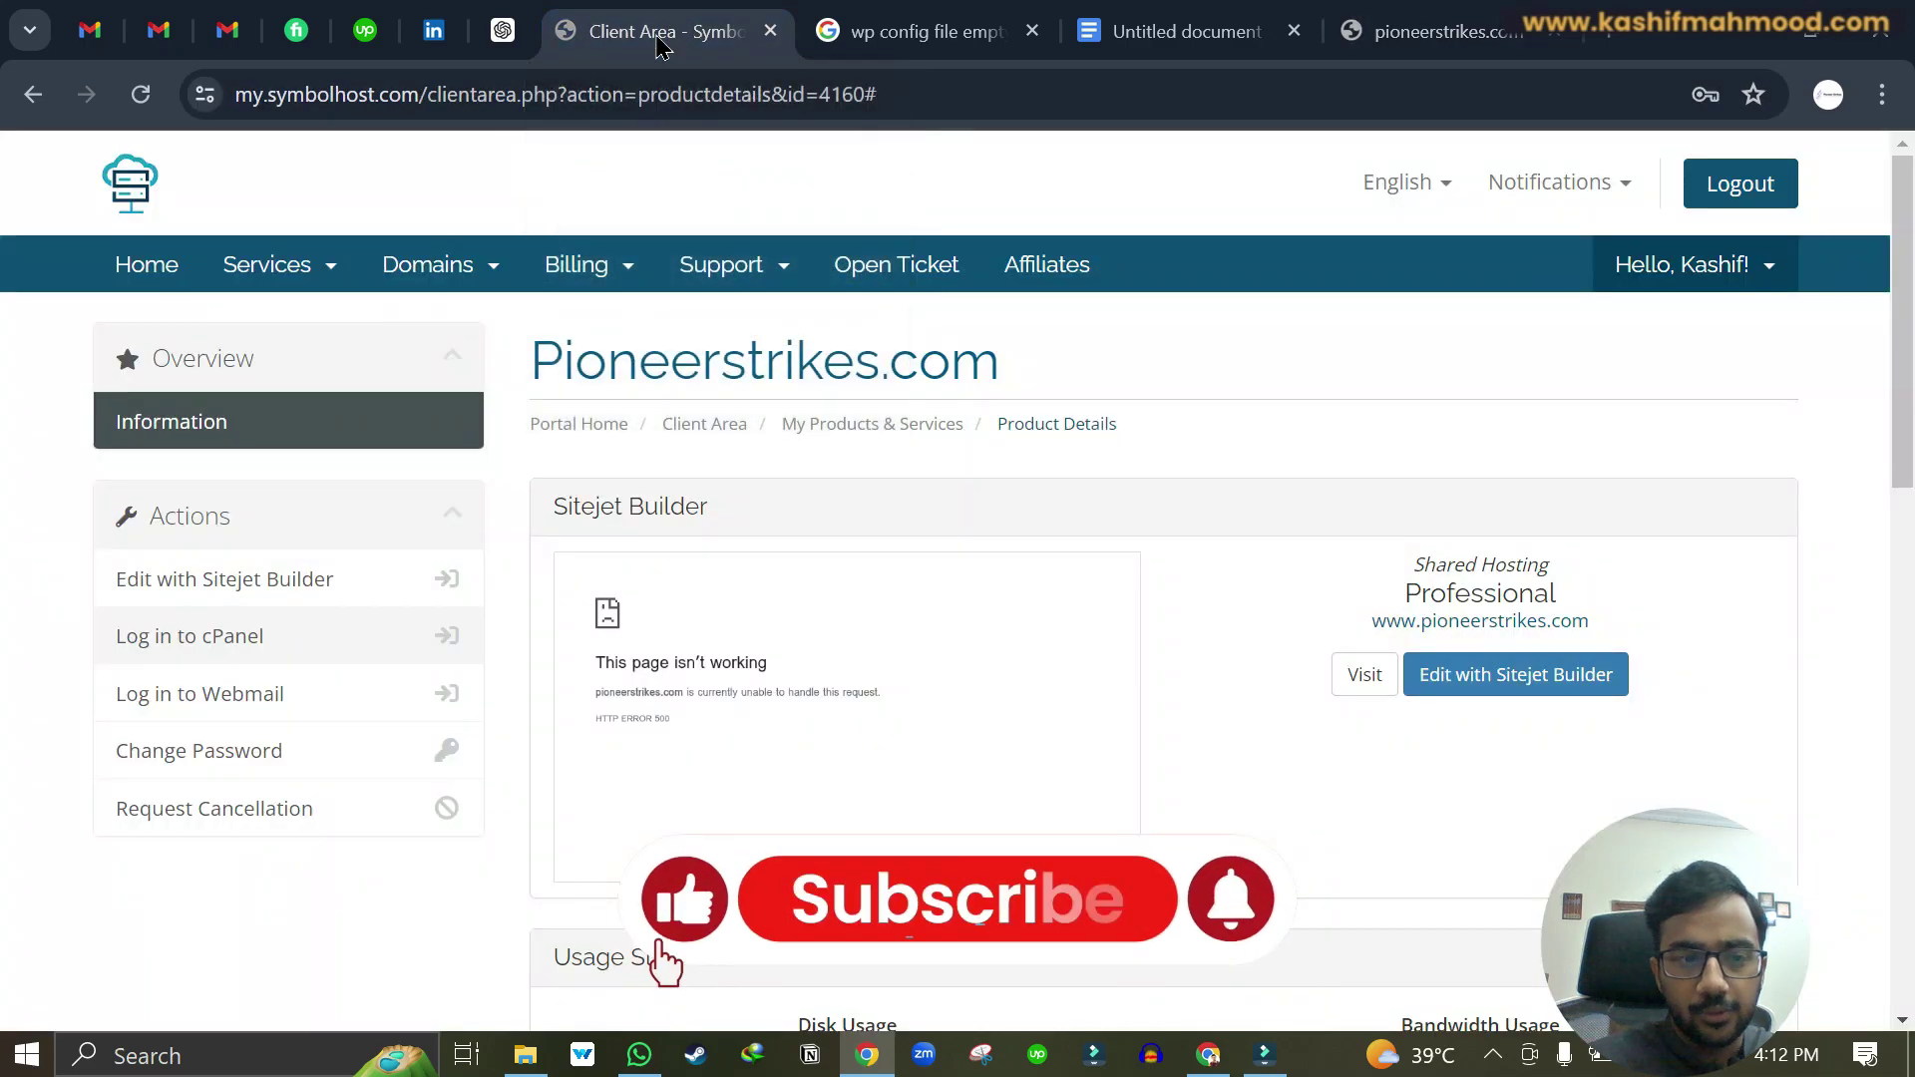
Step: Log in to cPanel and open WordPress Manager by Softaculous through a 'word' tool search
{"action": "left_click", "coordinate": [251, 636]}
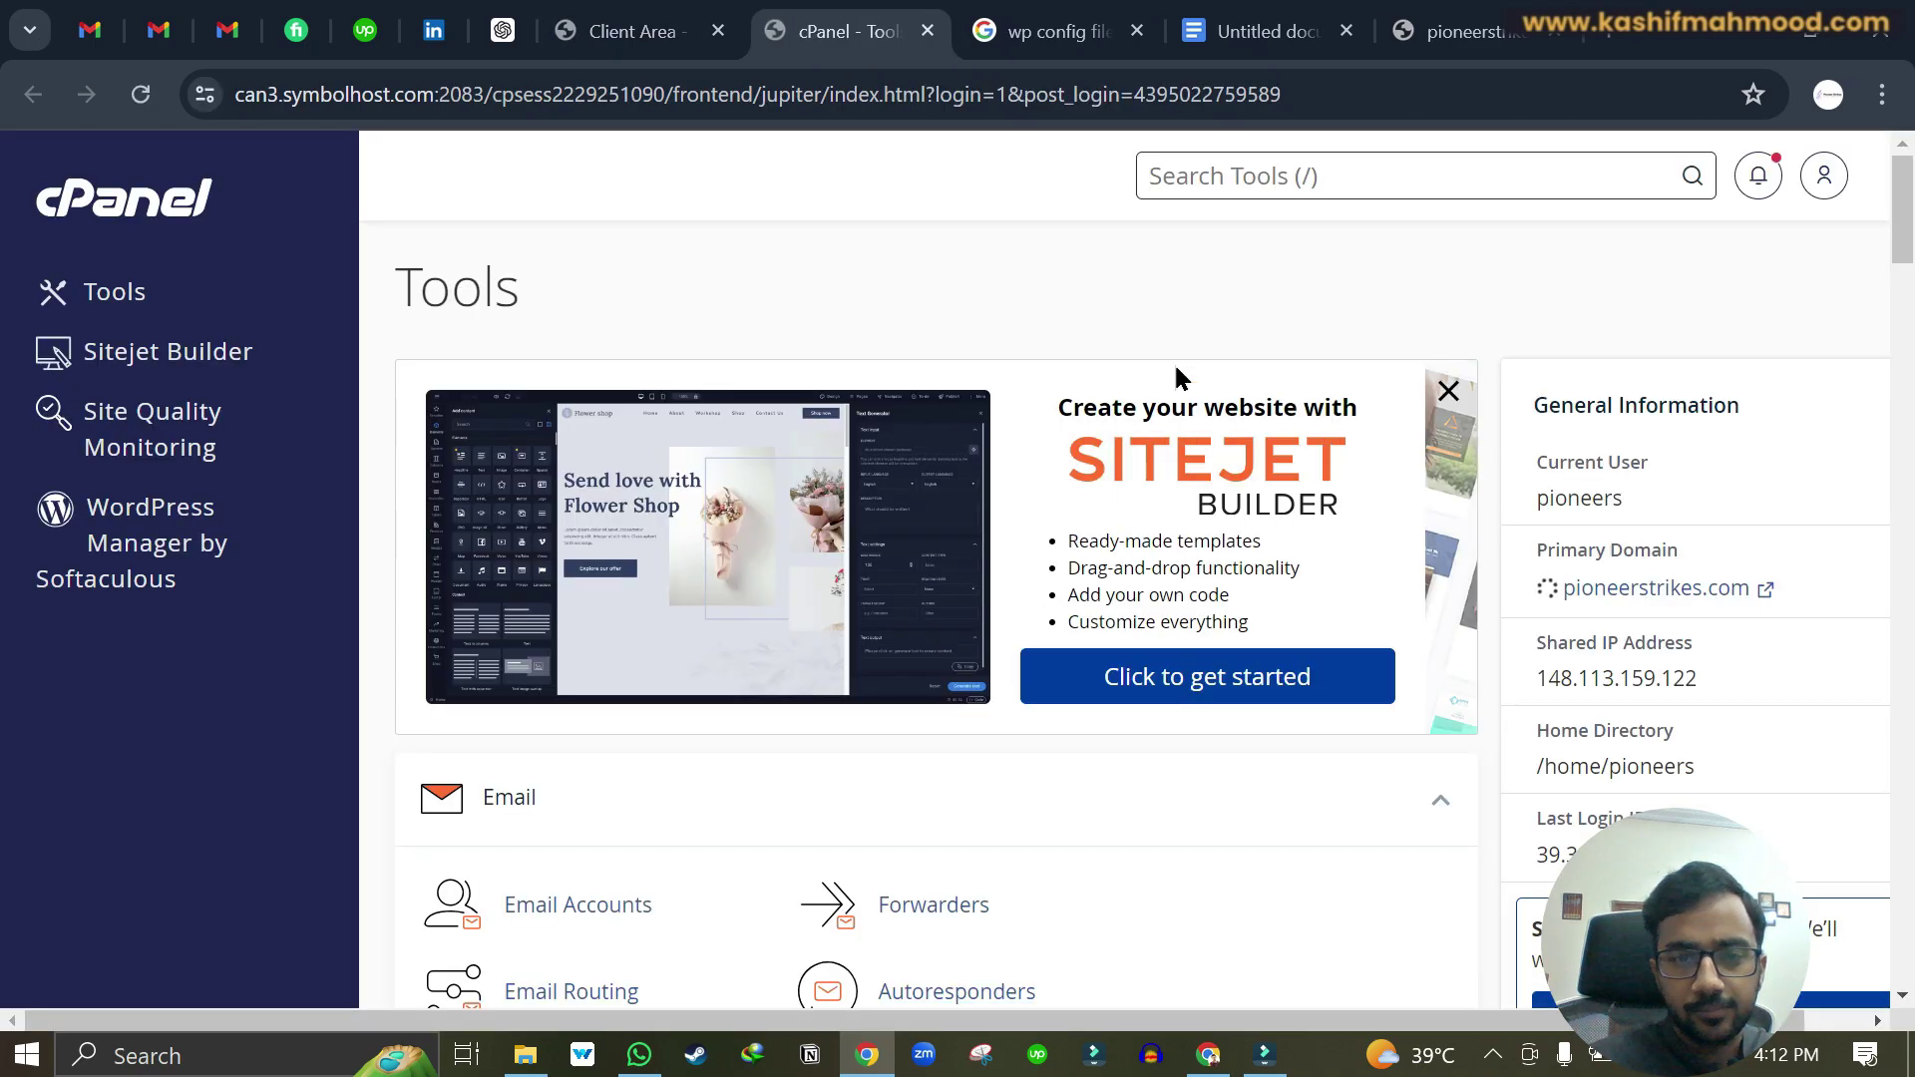
{"action": "type", "text": "f"}
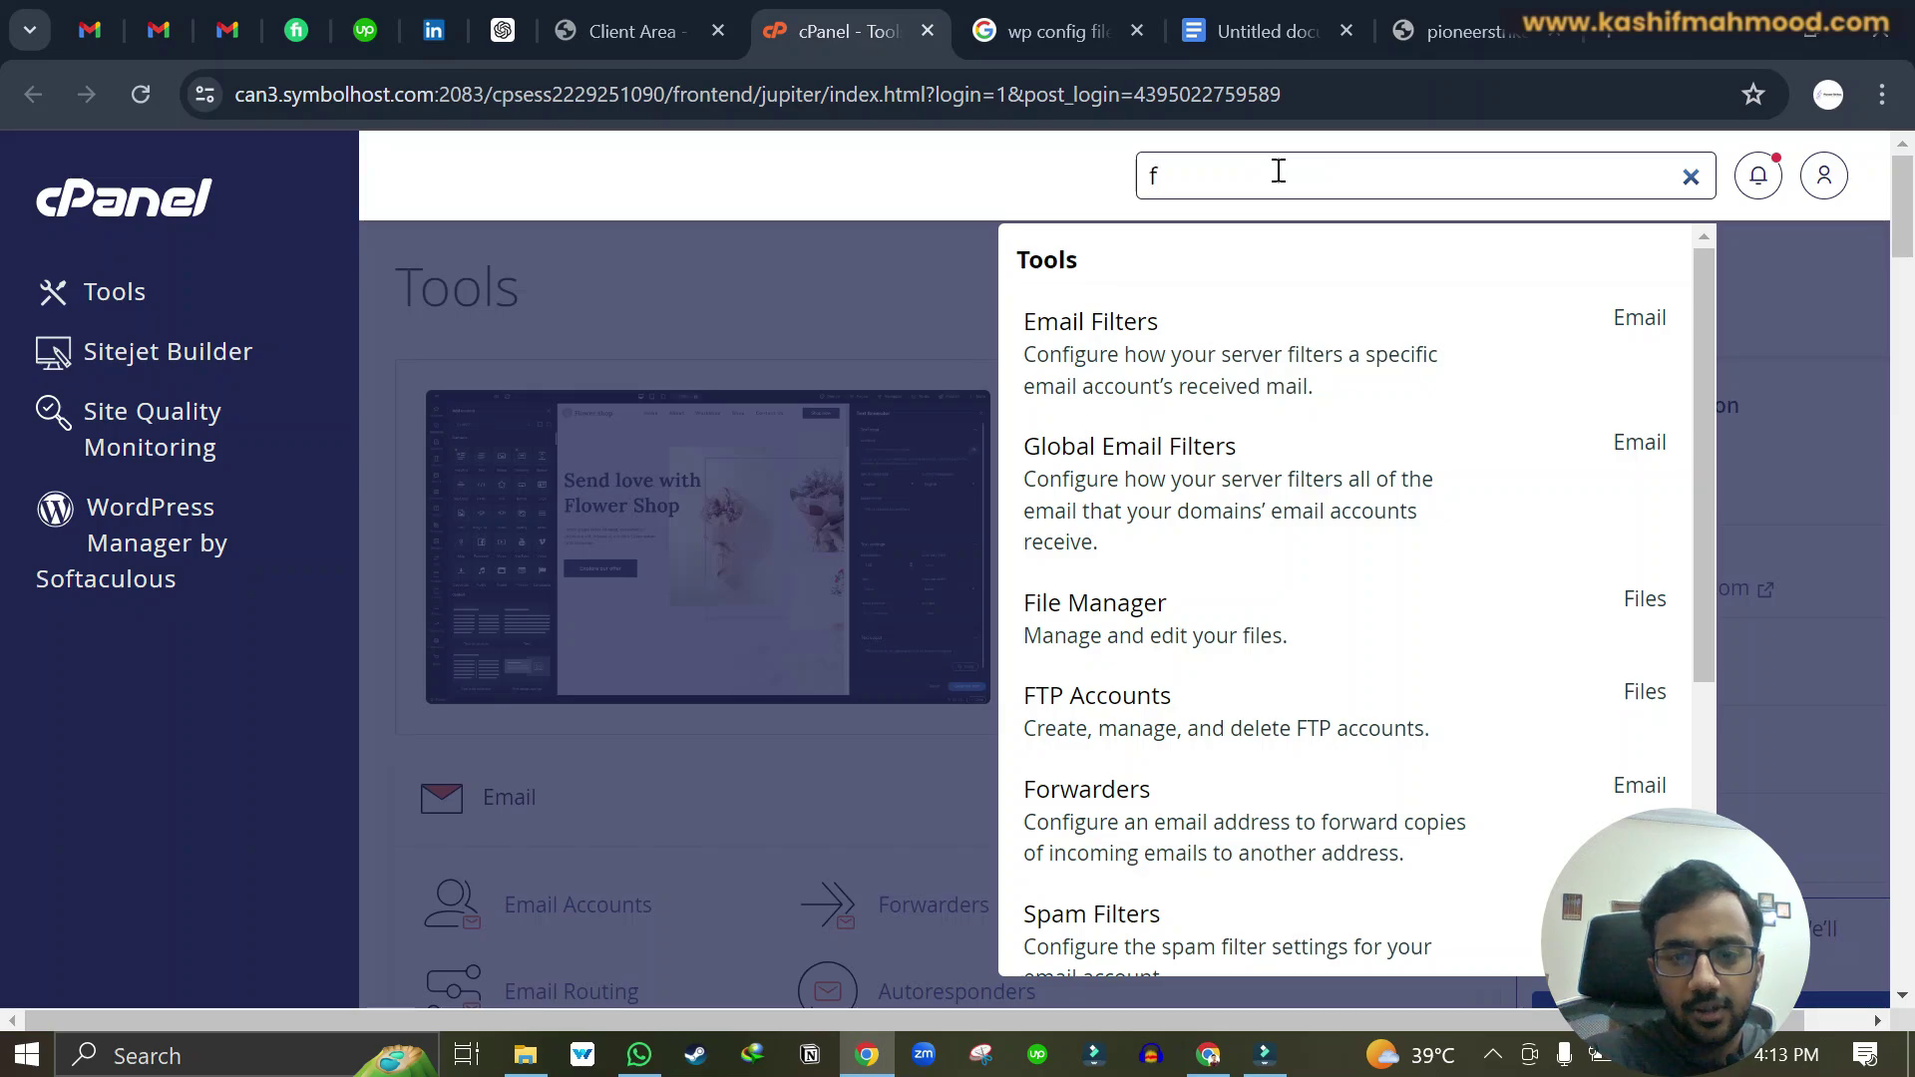
{"action": "key", "text": "BackSpace"}
{"action": "type", "text": "word"}
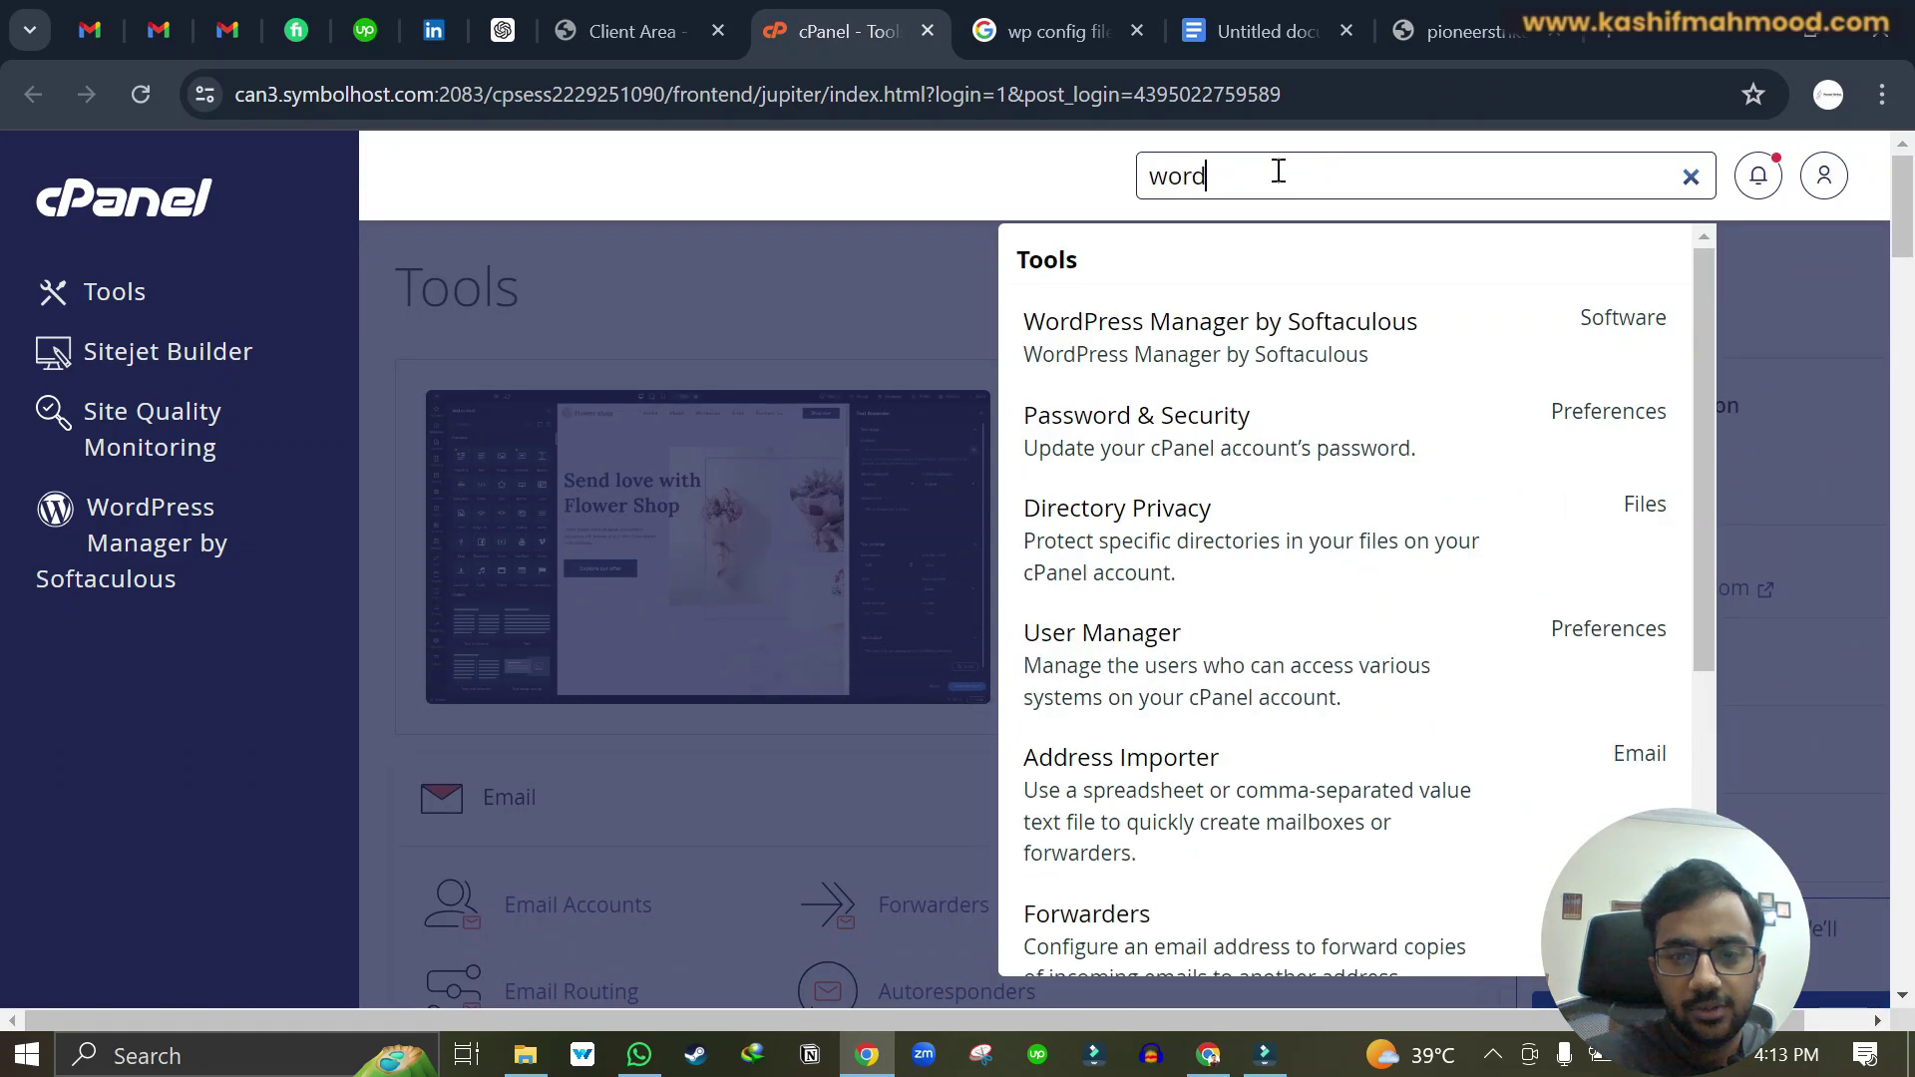
{"action": "key", "text": "Down"}
{"action": "key", "text": "Return"}
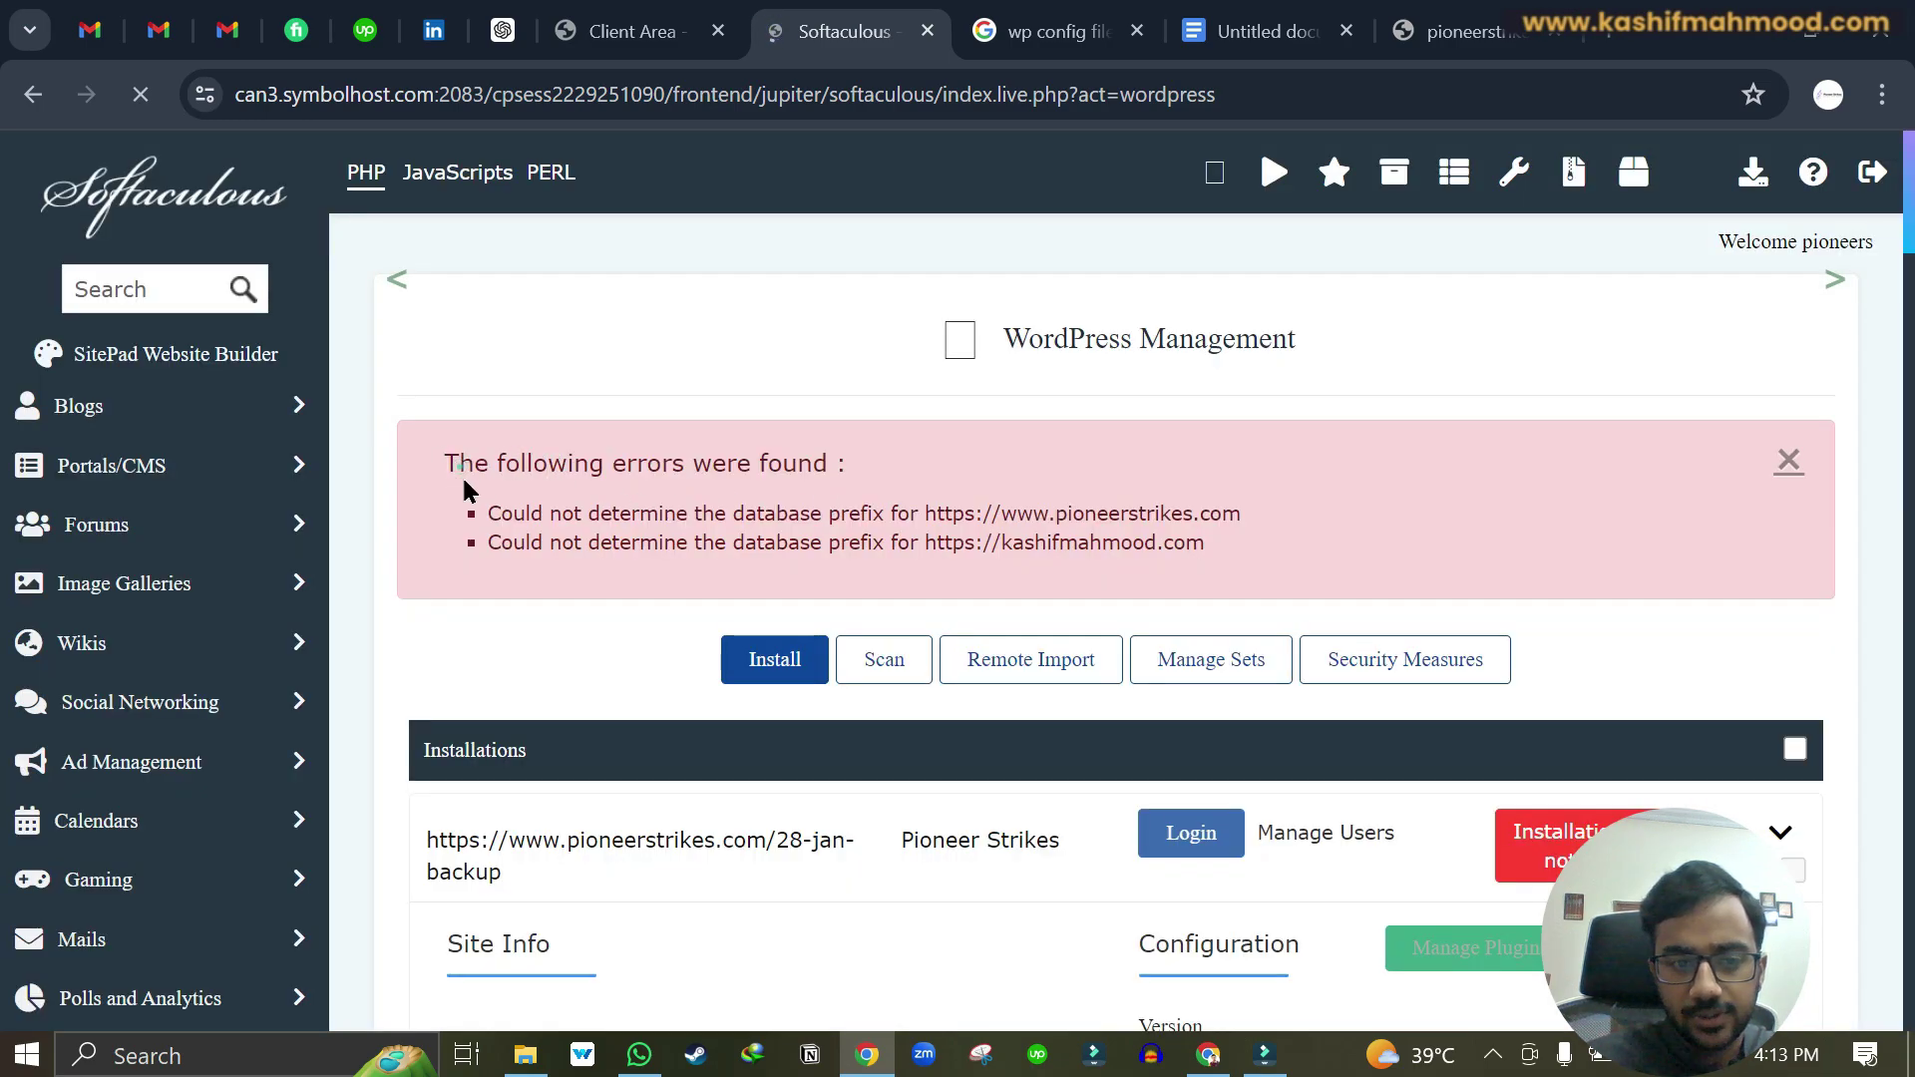
Step: Read Softaculous's database-prefix error messages, then go back to the Client Area tab
{"action": "left_click_drag", "start_coordinate": [488, 513], "coordinate": [1264, 557]}
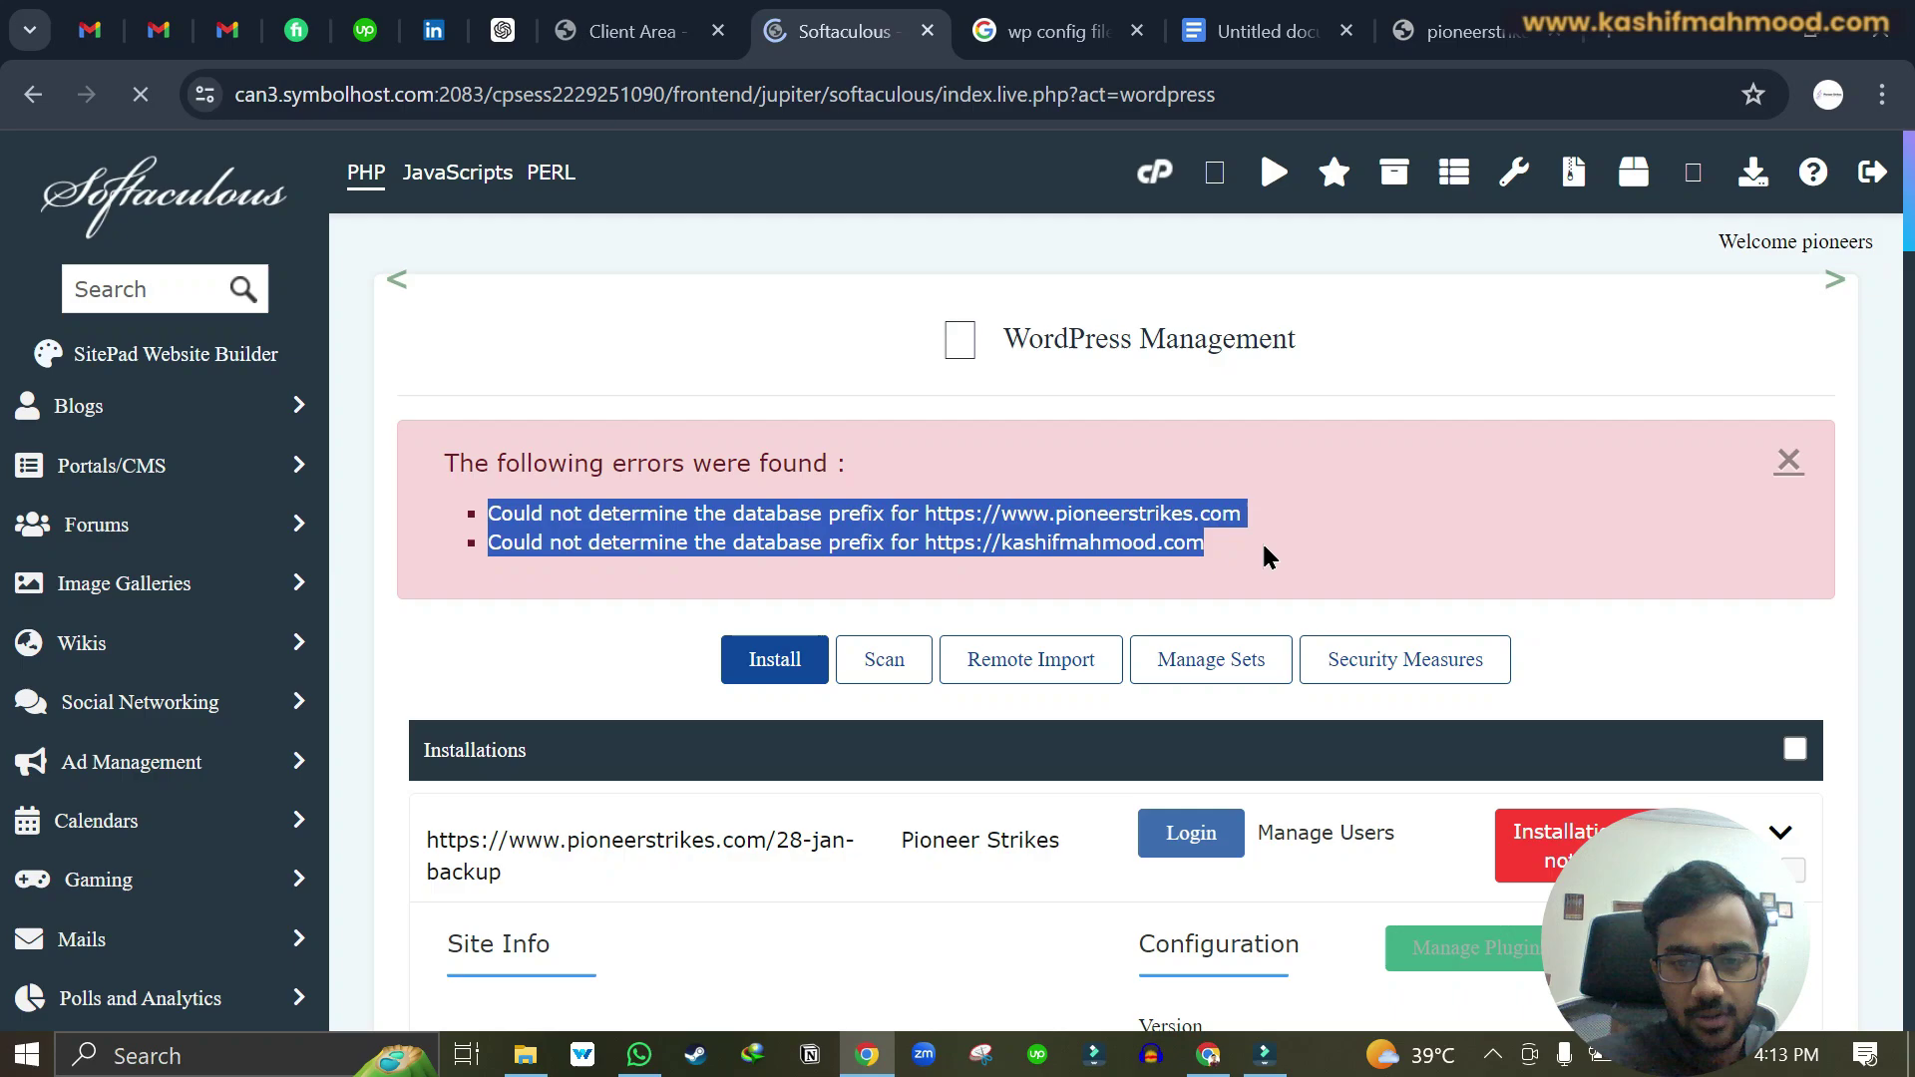
{"action": "left_click", "coordinate": [1314, 559]}
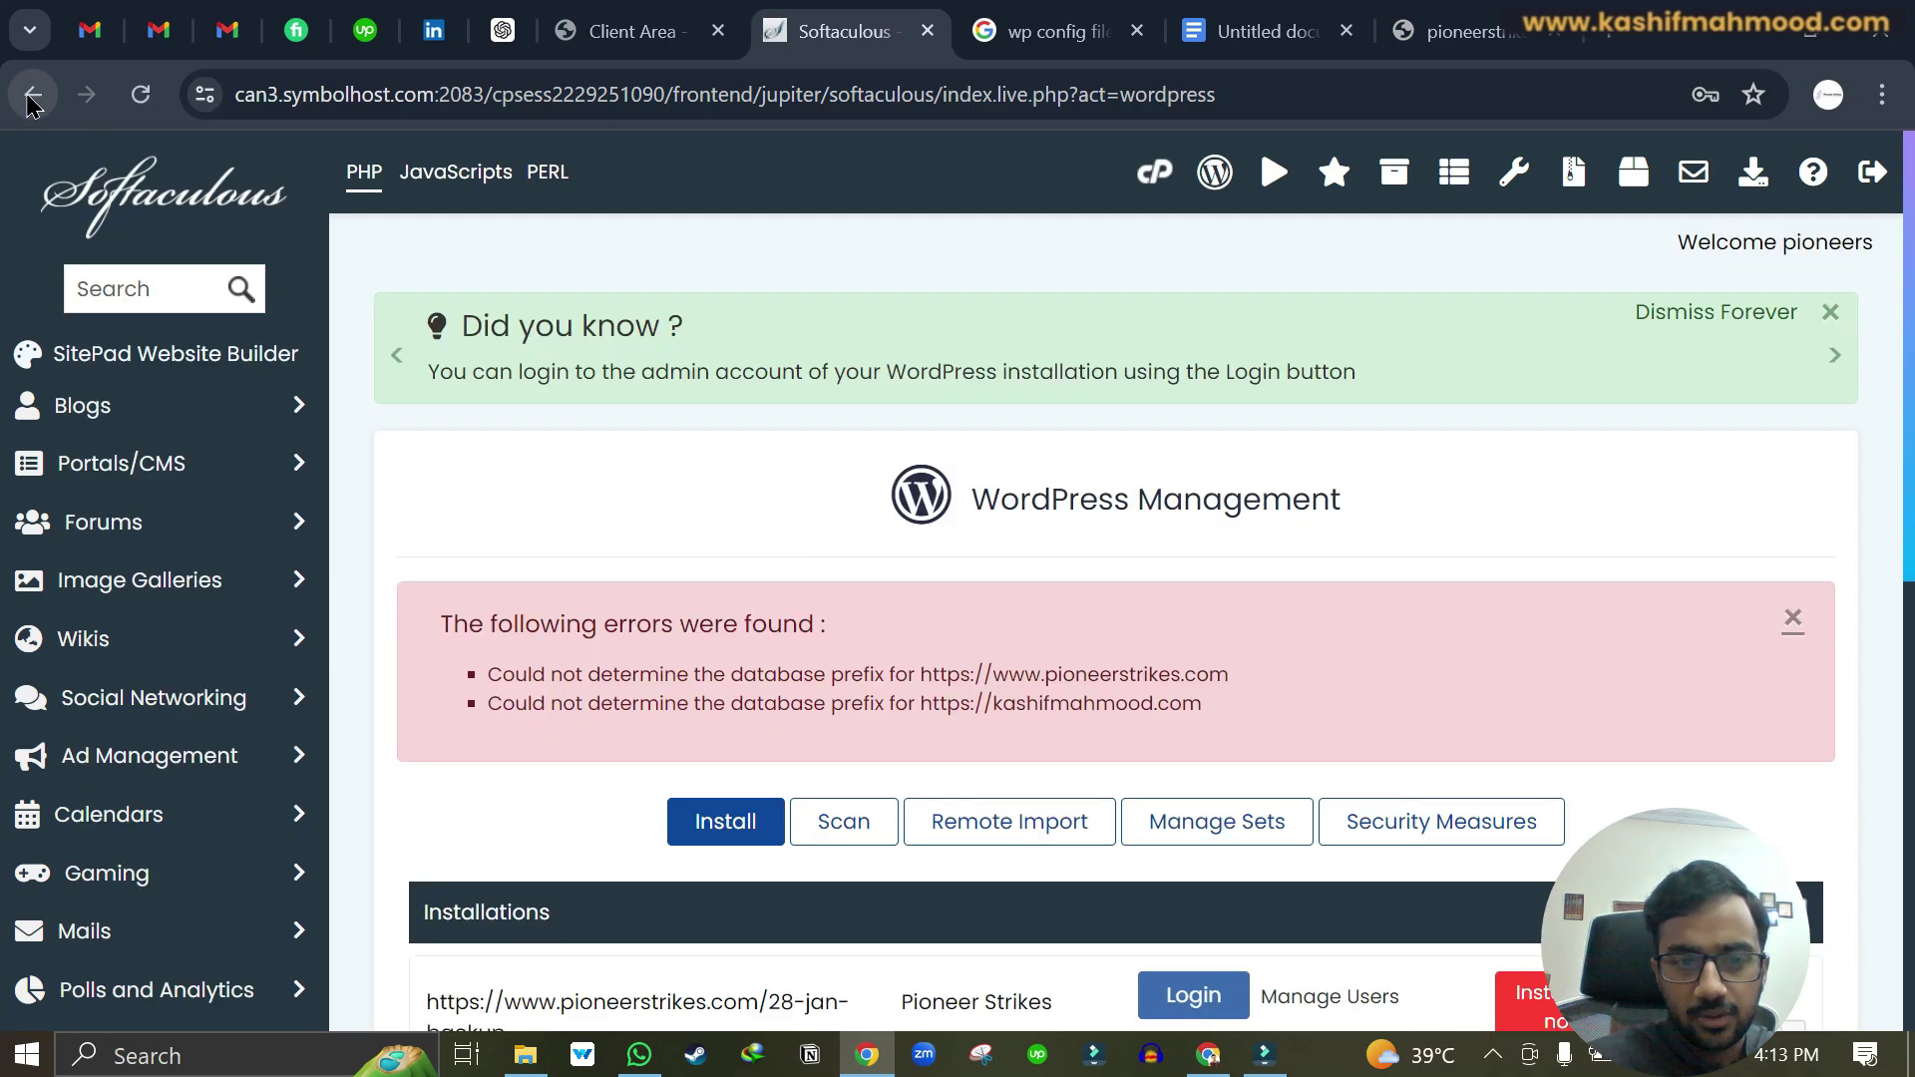
{"action": "left_click", "coordinate": [628, 30]}
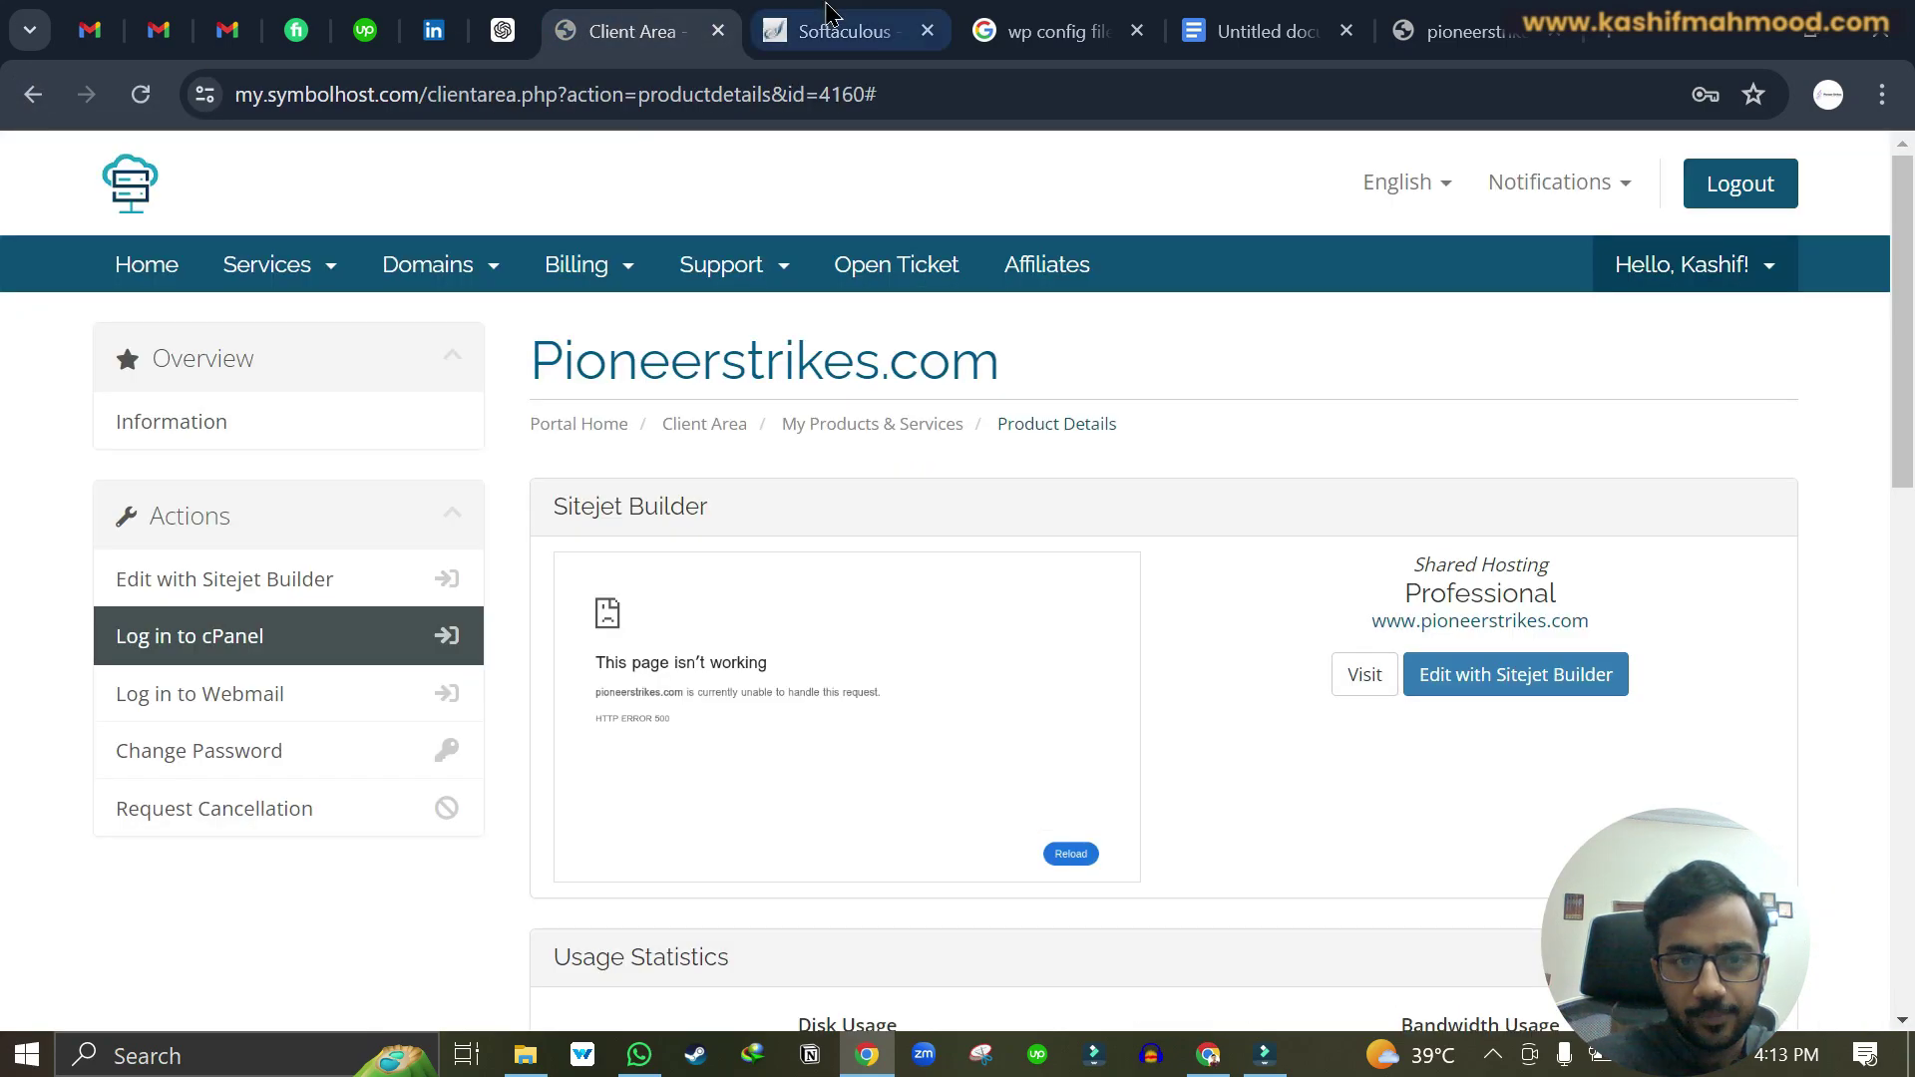
Step: Open cPanel's File Manager in a new tab via a 'file' tool search
{"action": "left_click", "coordinate": [827, 14]}
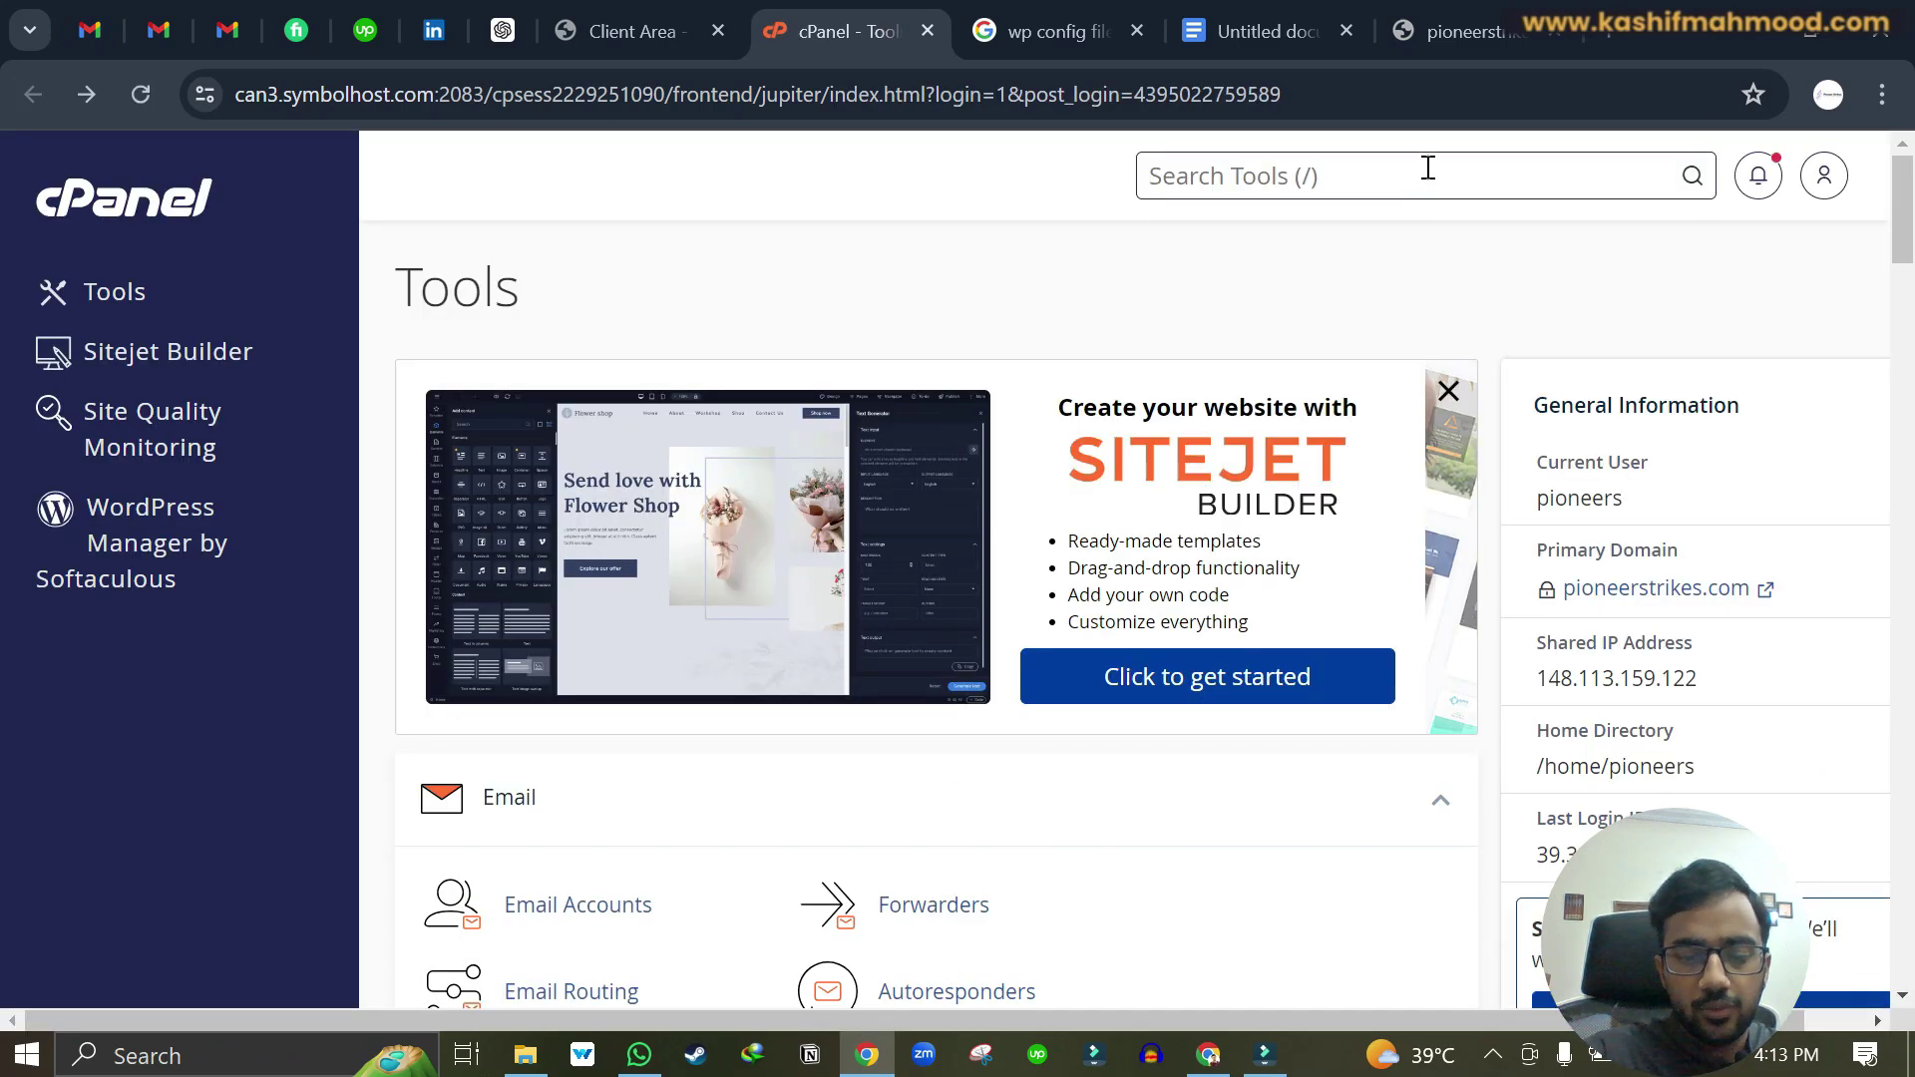
{"action": "left_click", "coordinate": [1428, 167]}
{"action": "type", "text": "file"}
{"action": "key", "text": "Down"}
{"action": "key", "text": "Return"}
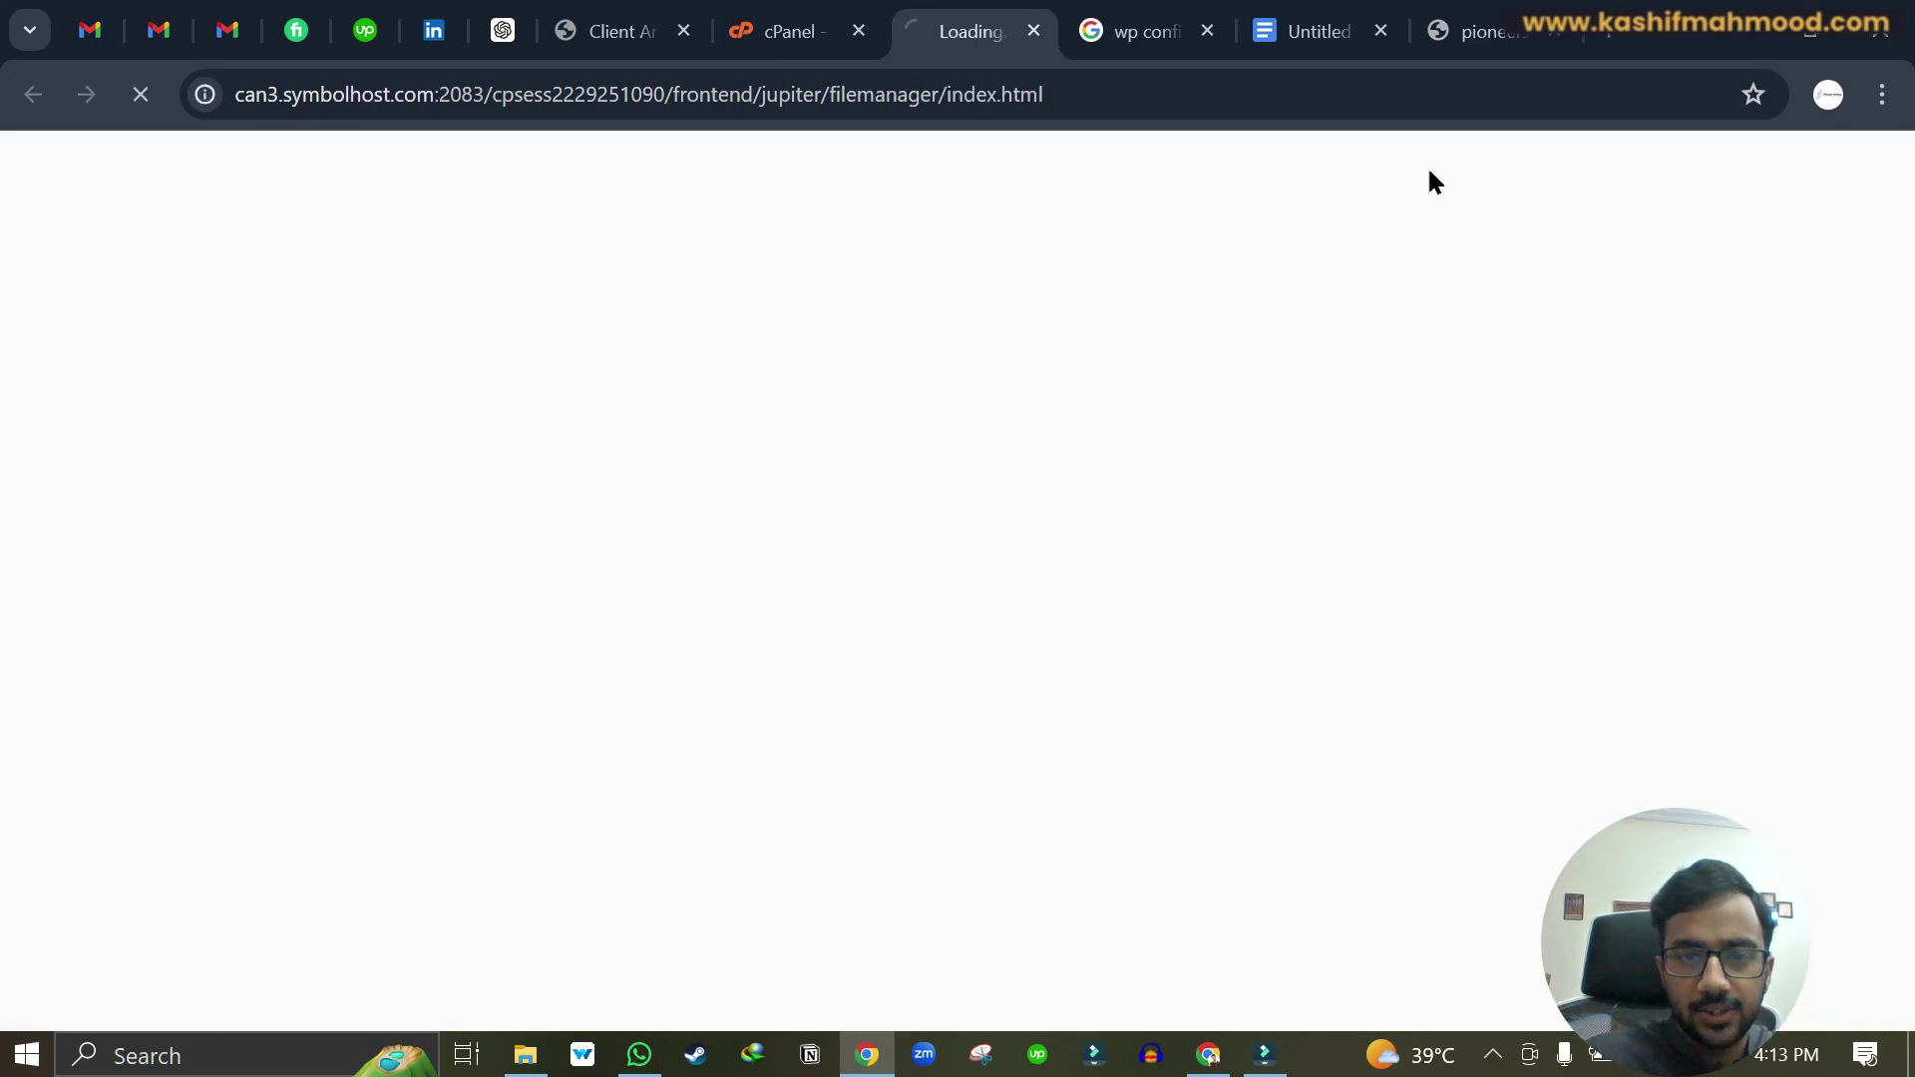
Step: Launch phpMyAdmin via a 'php' tool search, then return to the File Manager tab
{"action": "key", "text": "ctrl+shift+Tab"}
{"action": "double_click", "coordinate": [1187, 168]}
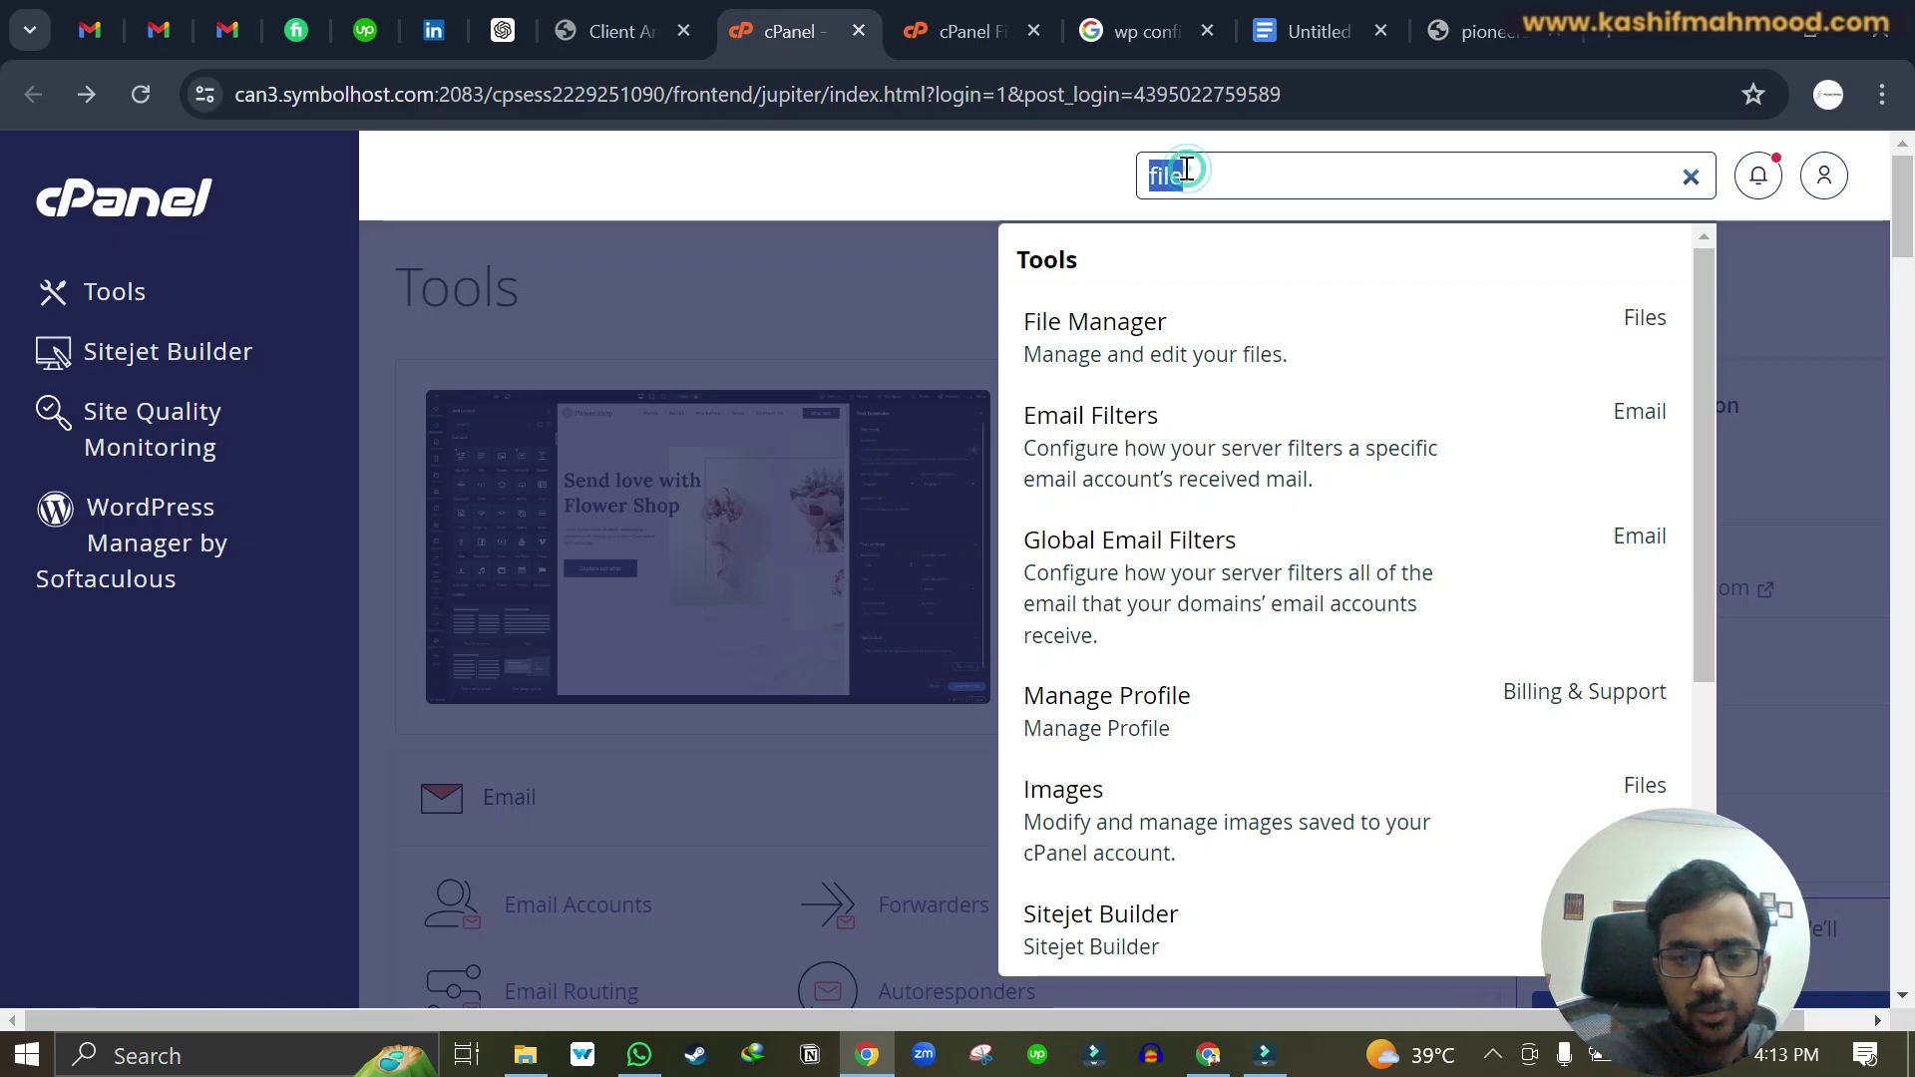
{"action": "type", "text": "php"}
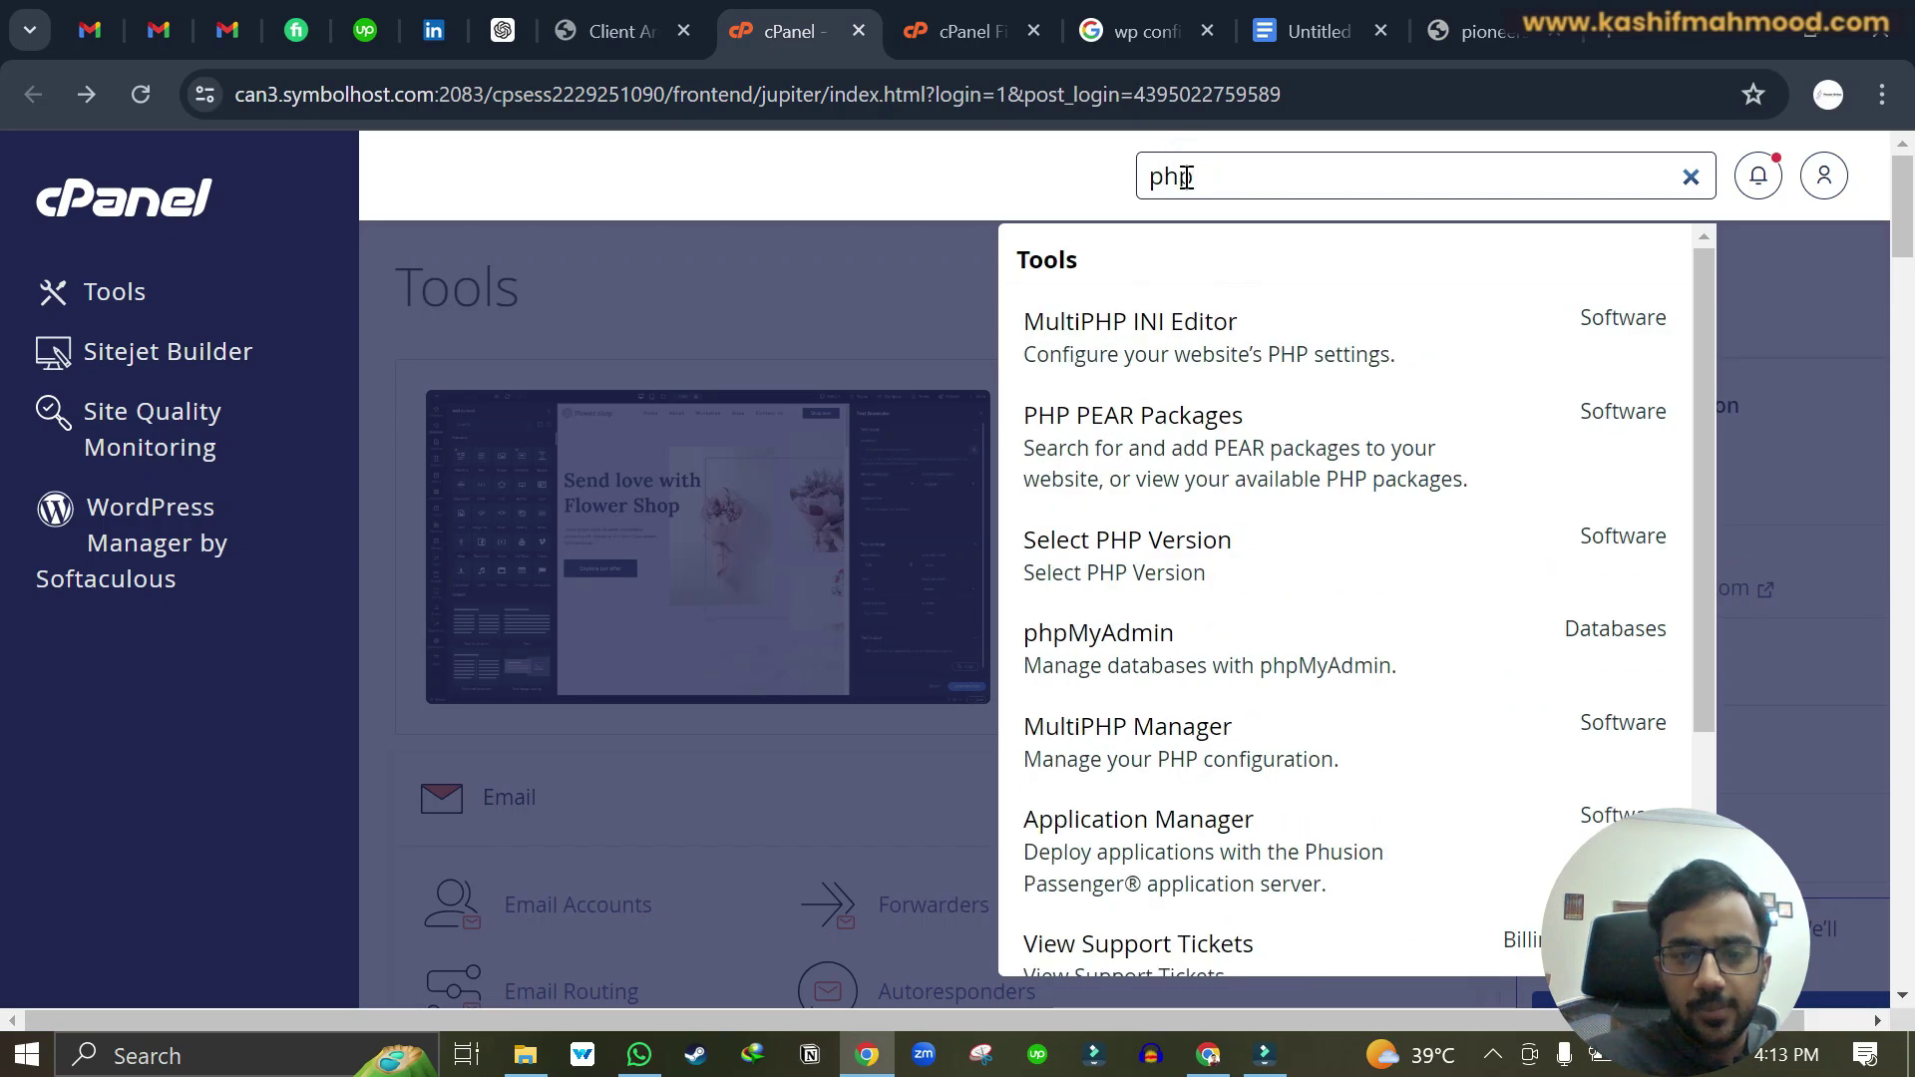
{"action": "left_click", "coordinate": [1187, 623]}
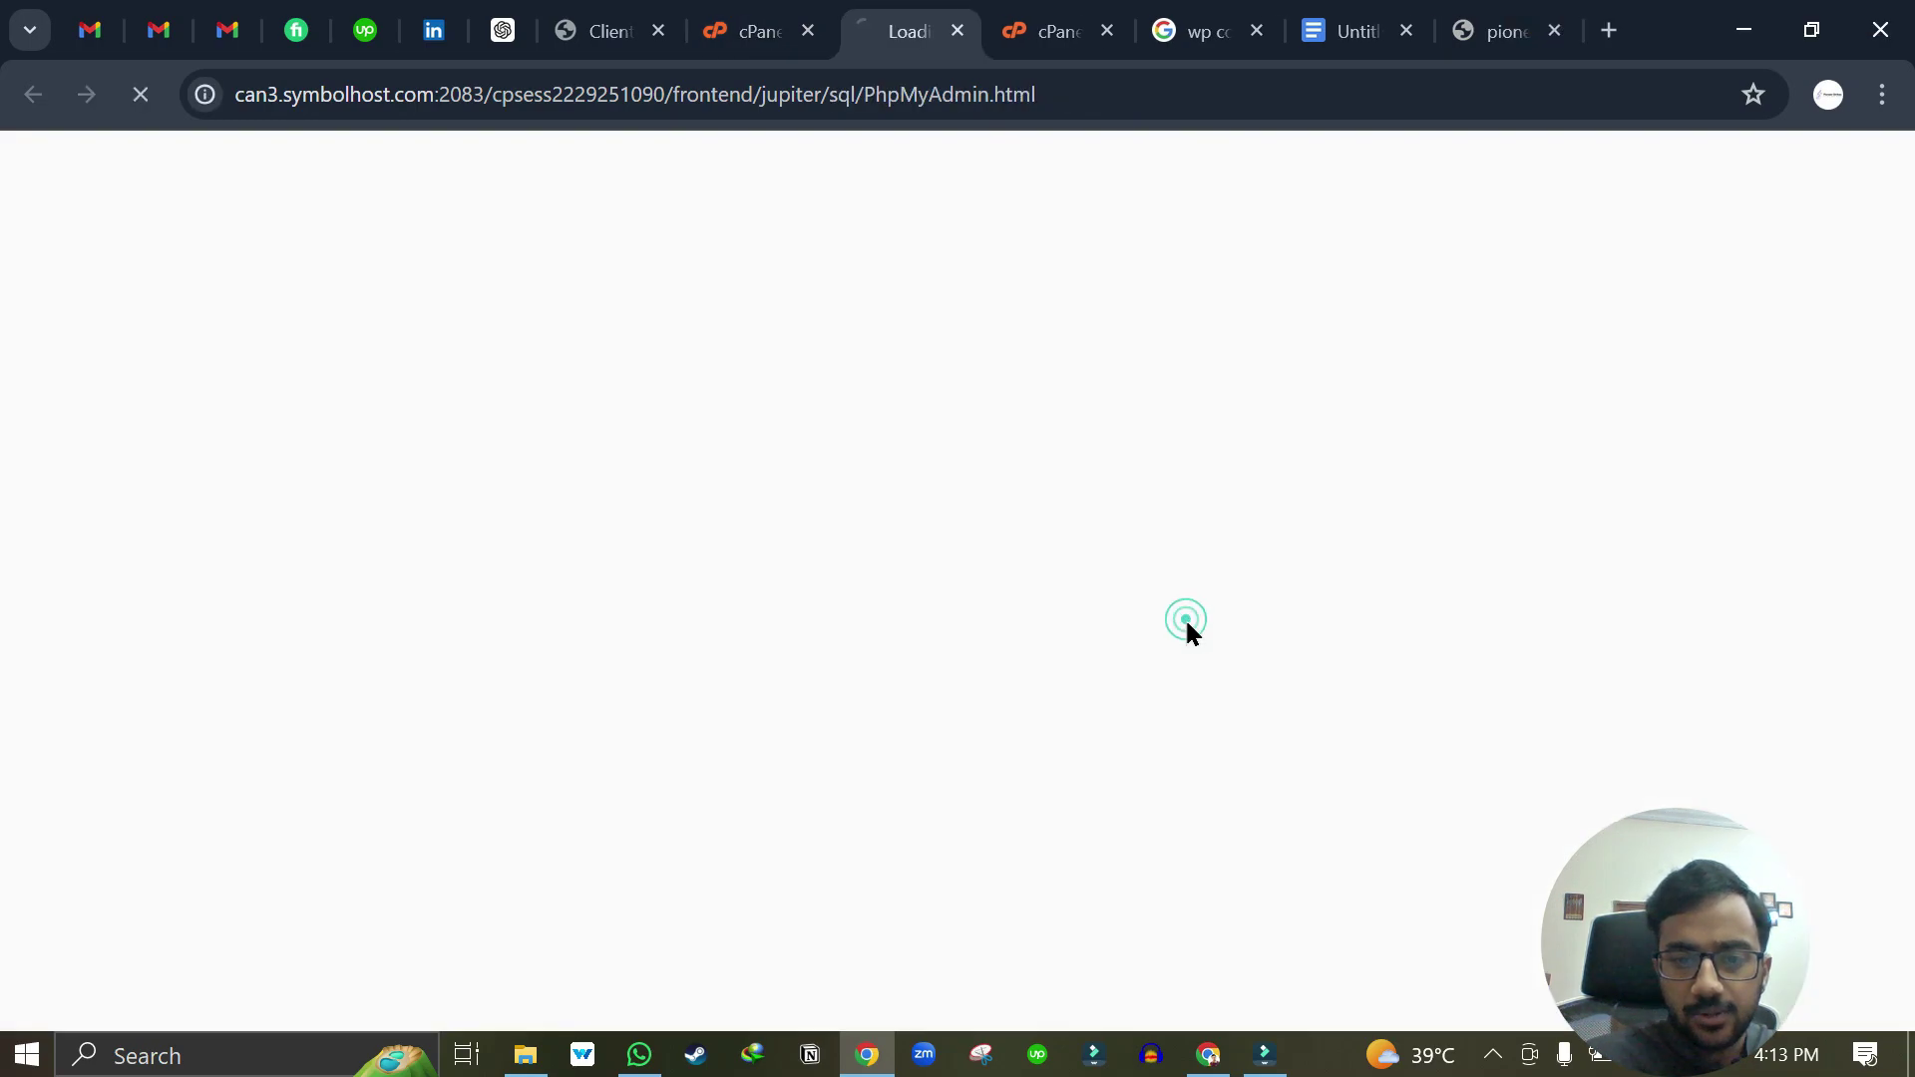
{"action": "key", "text": "ctrl+Tab"}
Step: Open public_html and load wp-config.php in the editor, finding it empty at 0 bytes
{"action": "scroll", "coordinate": [908, 639], "scroll_direction": "down", "scroll_amount": 3}
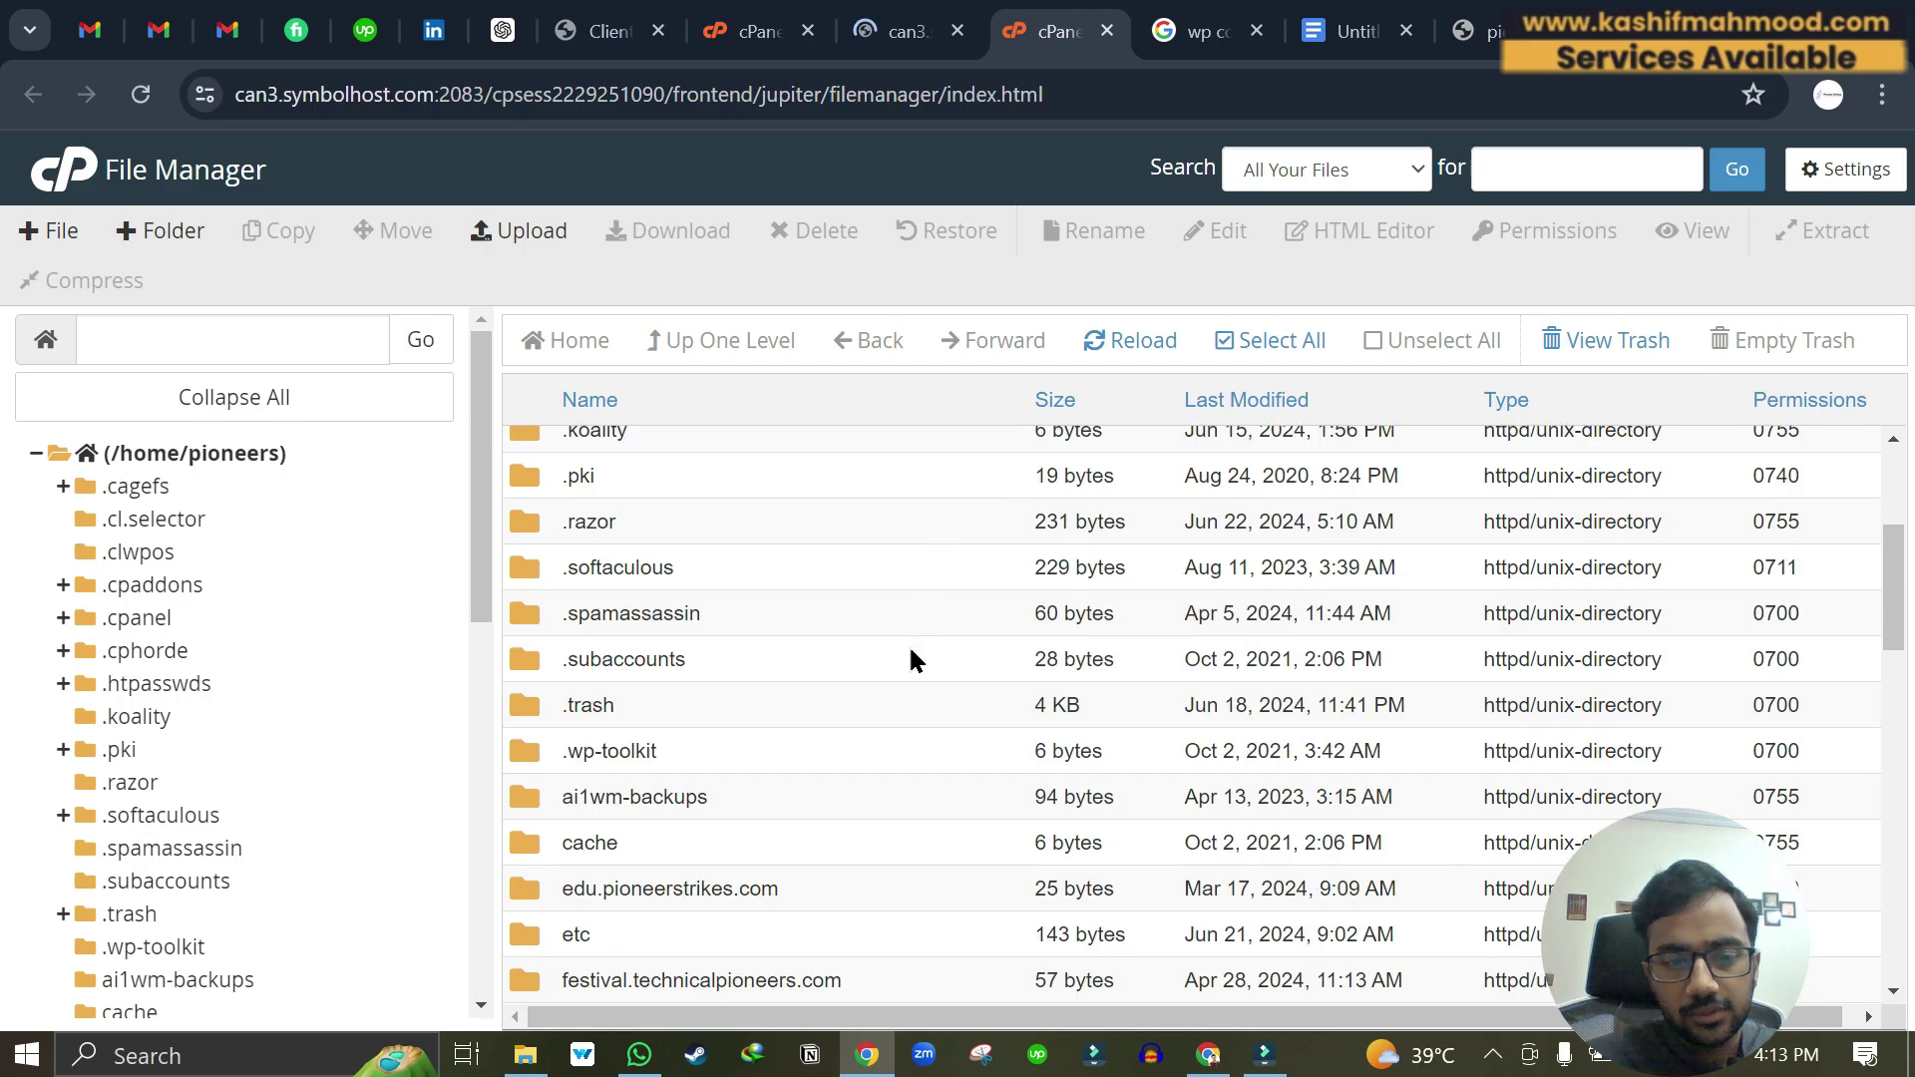
{"action": "scroll", "coordinate": [908, 658], "scroll_direction": "up", "scroll_amount": 3}
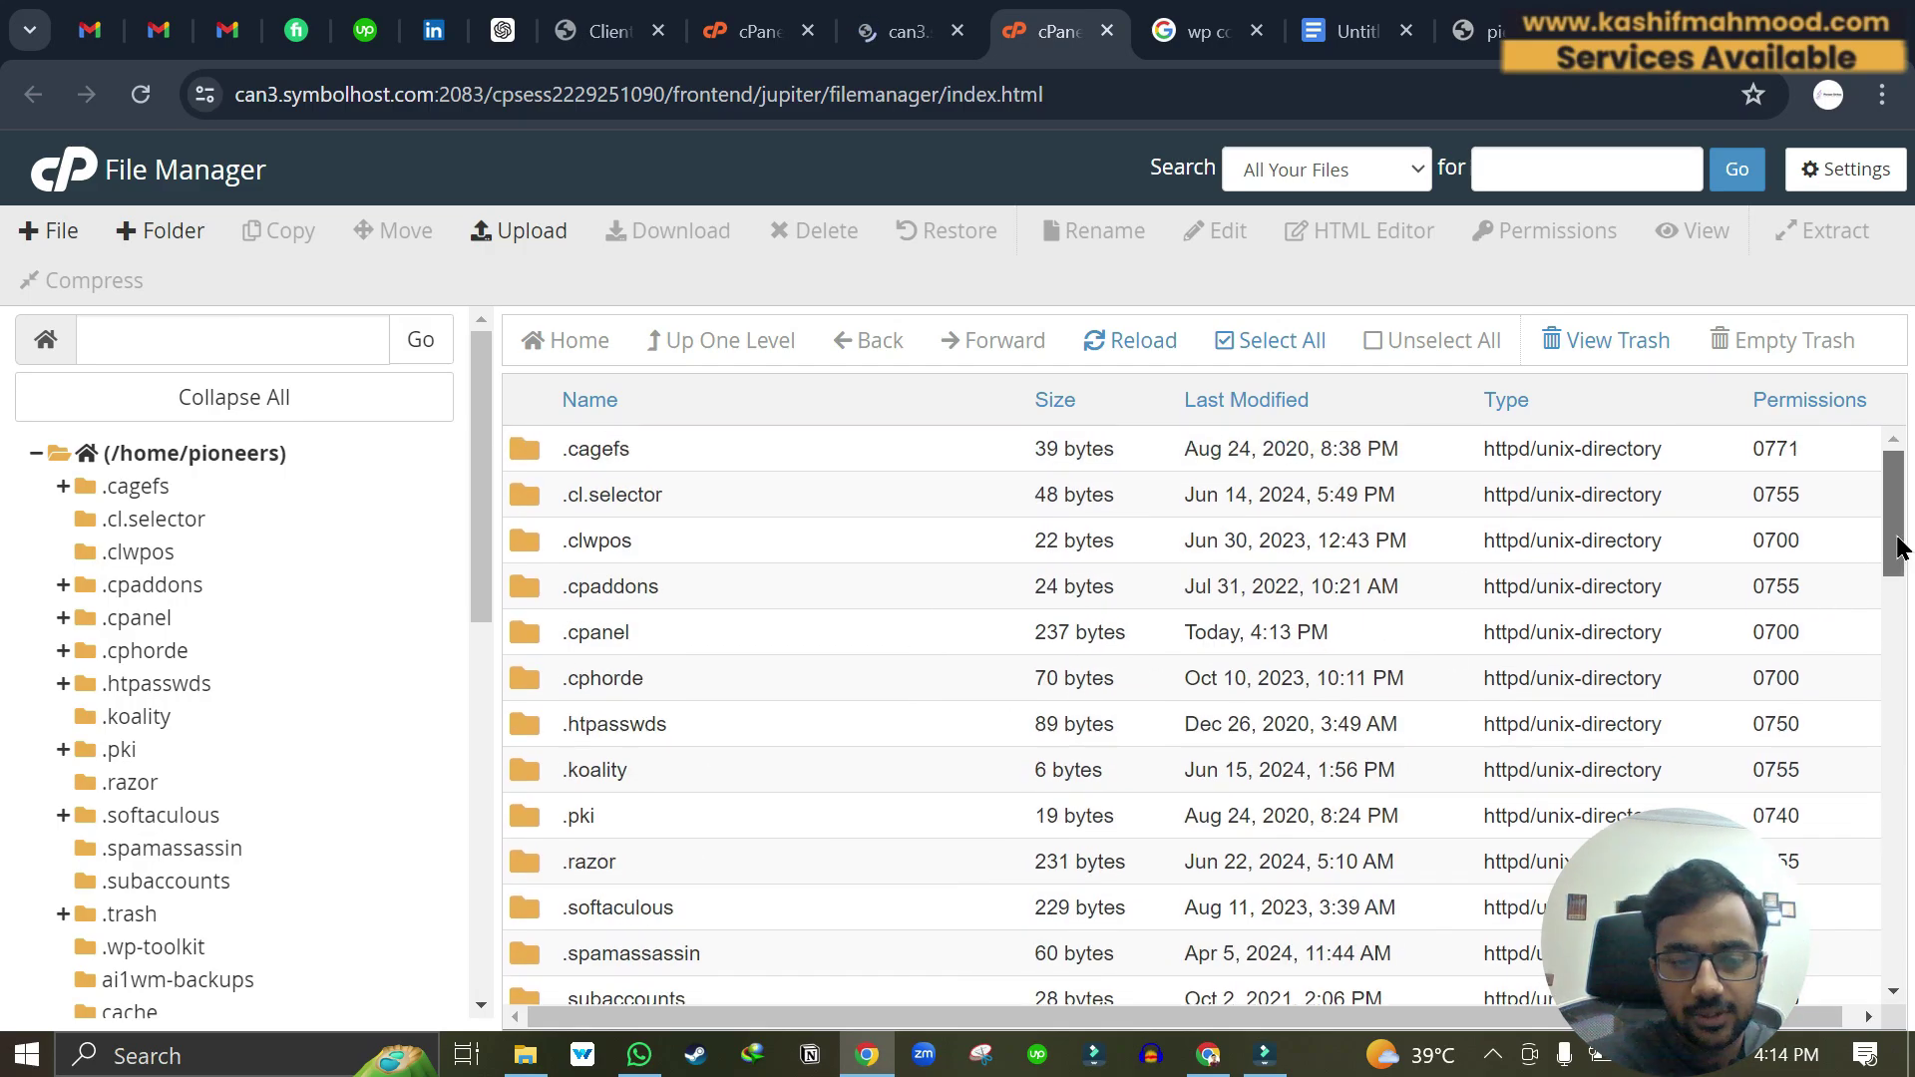
{"action": "left_click_drag", "start_coordinate": [1893, 470], "coordinate": [5, 826]}
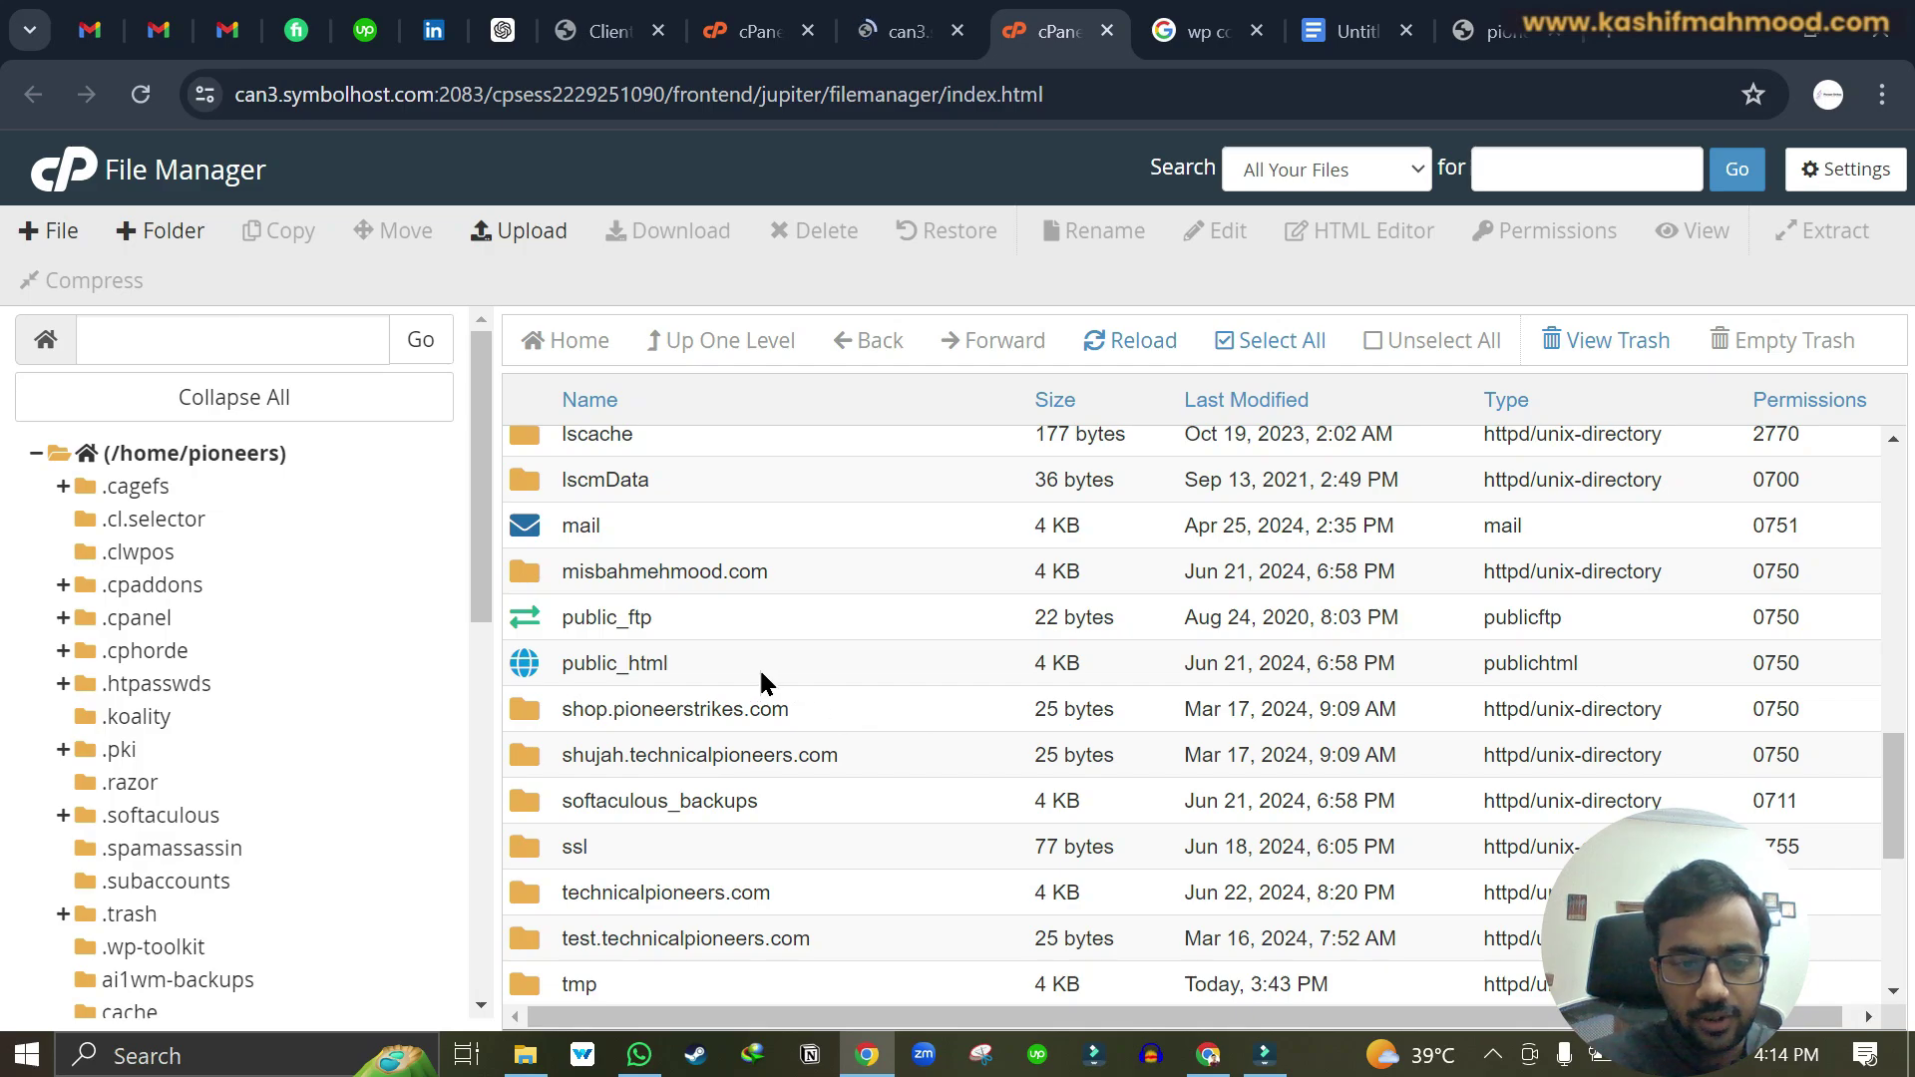
{"action": "double_click", "coordinate": [760, 674]}
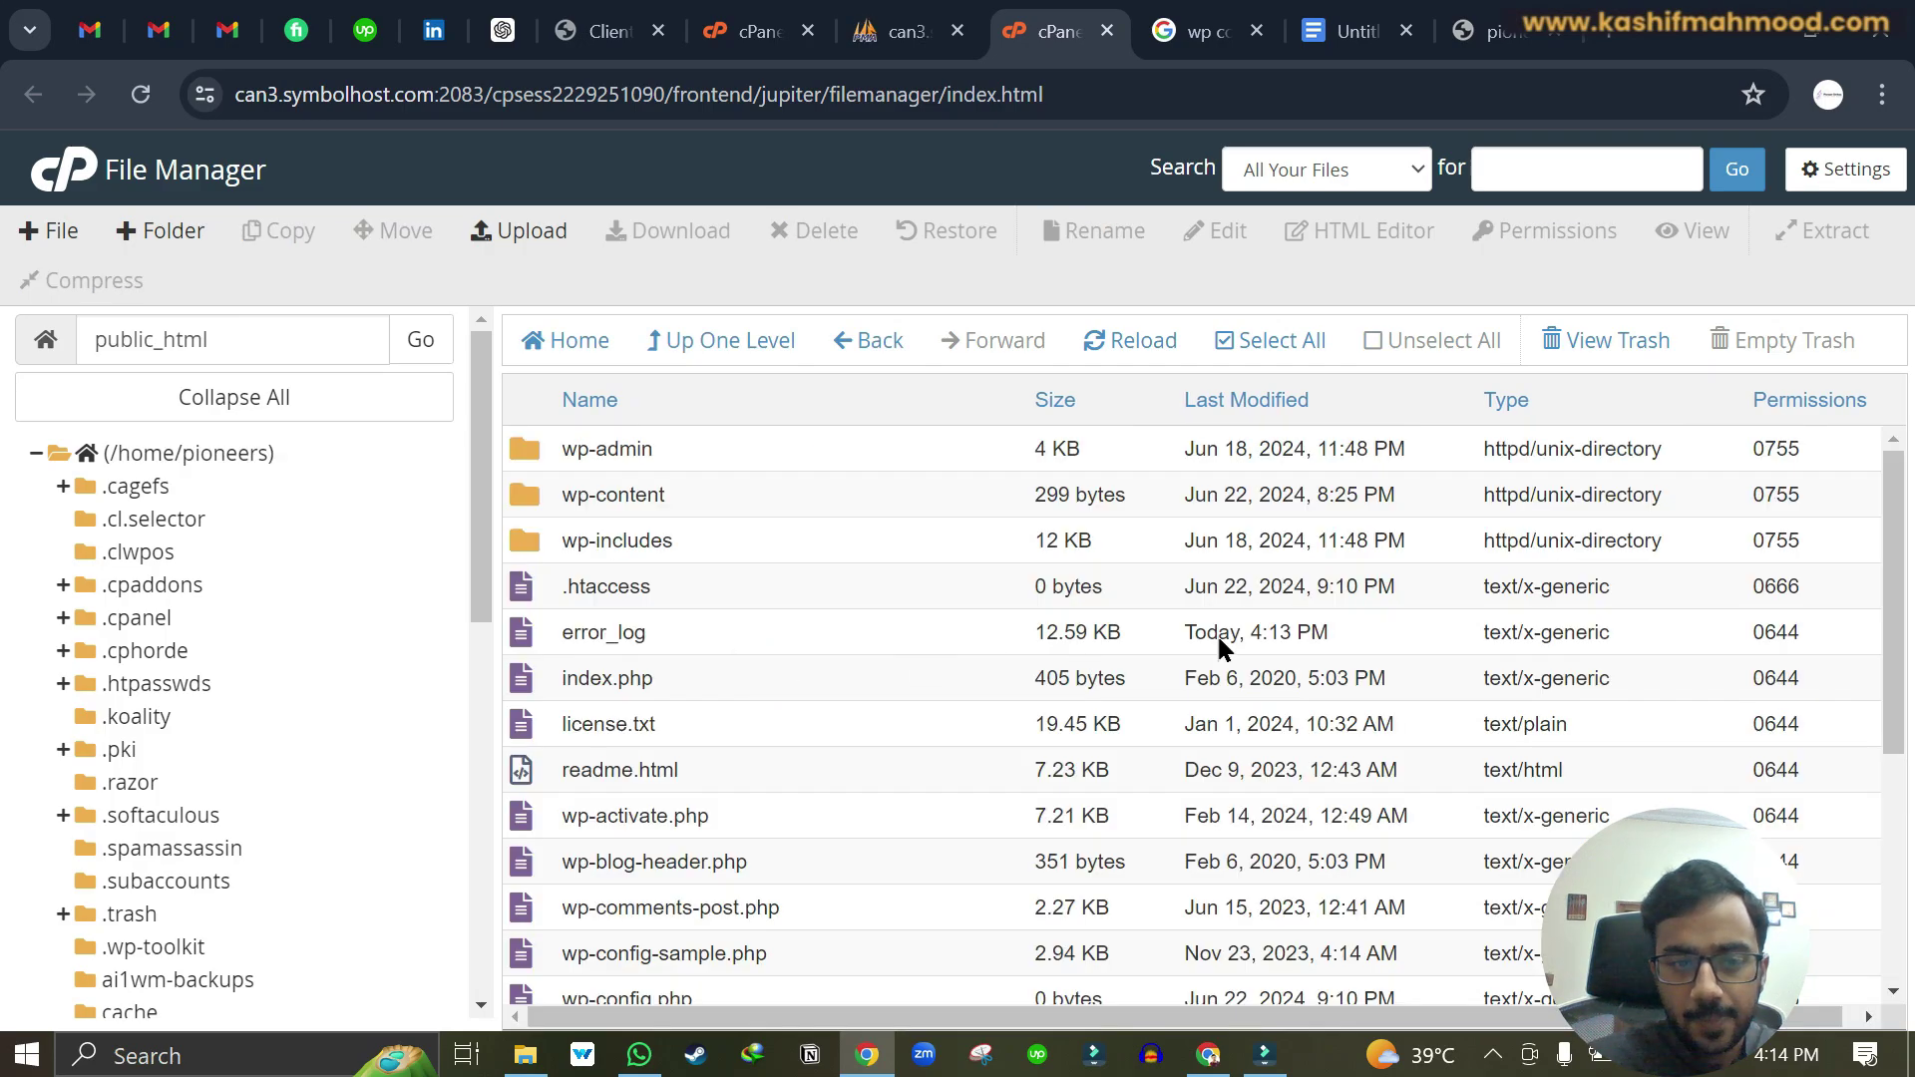
{"action": "left_click_drag", "start_coordinate": [1901, 602], "coordinate": [1905, 755]}
{"action": "left_click", "coordinate": [943, 710]}
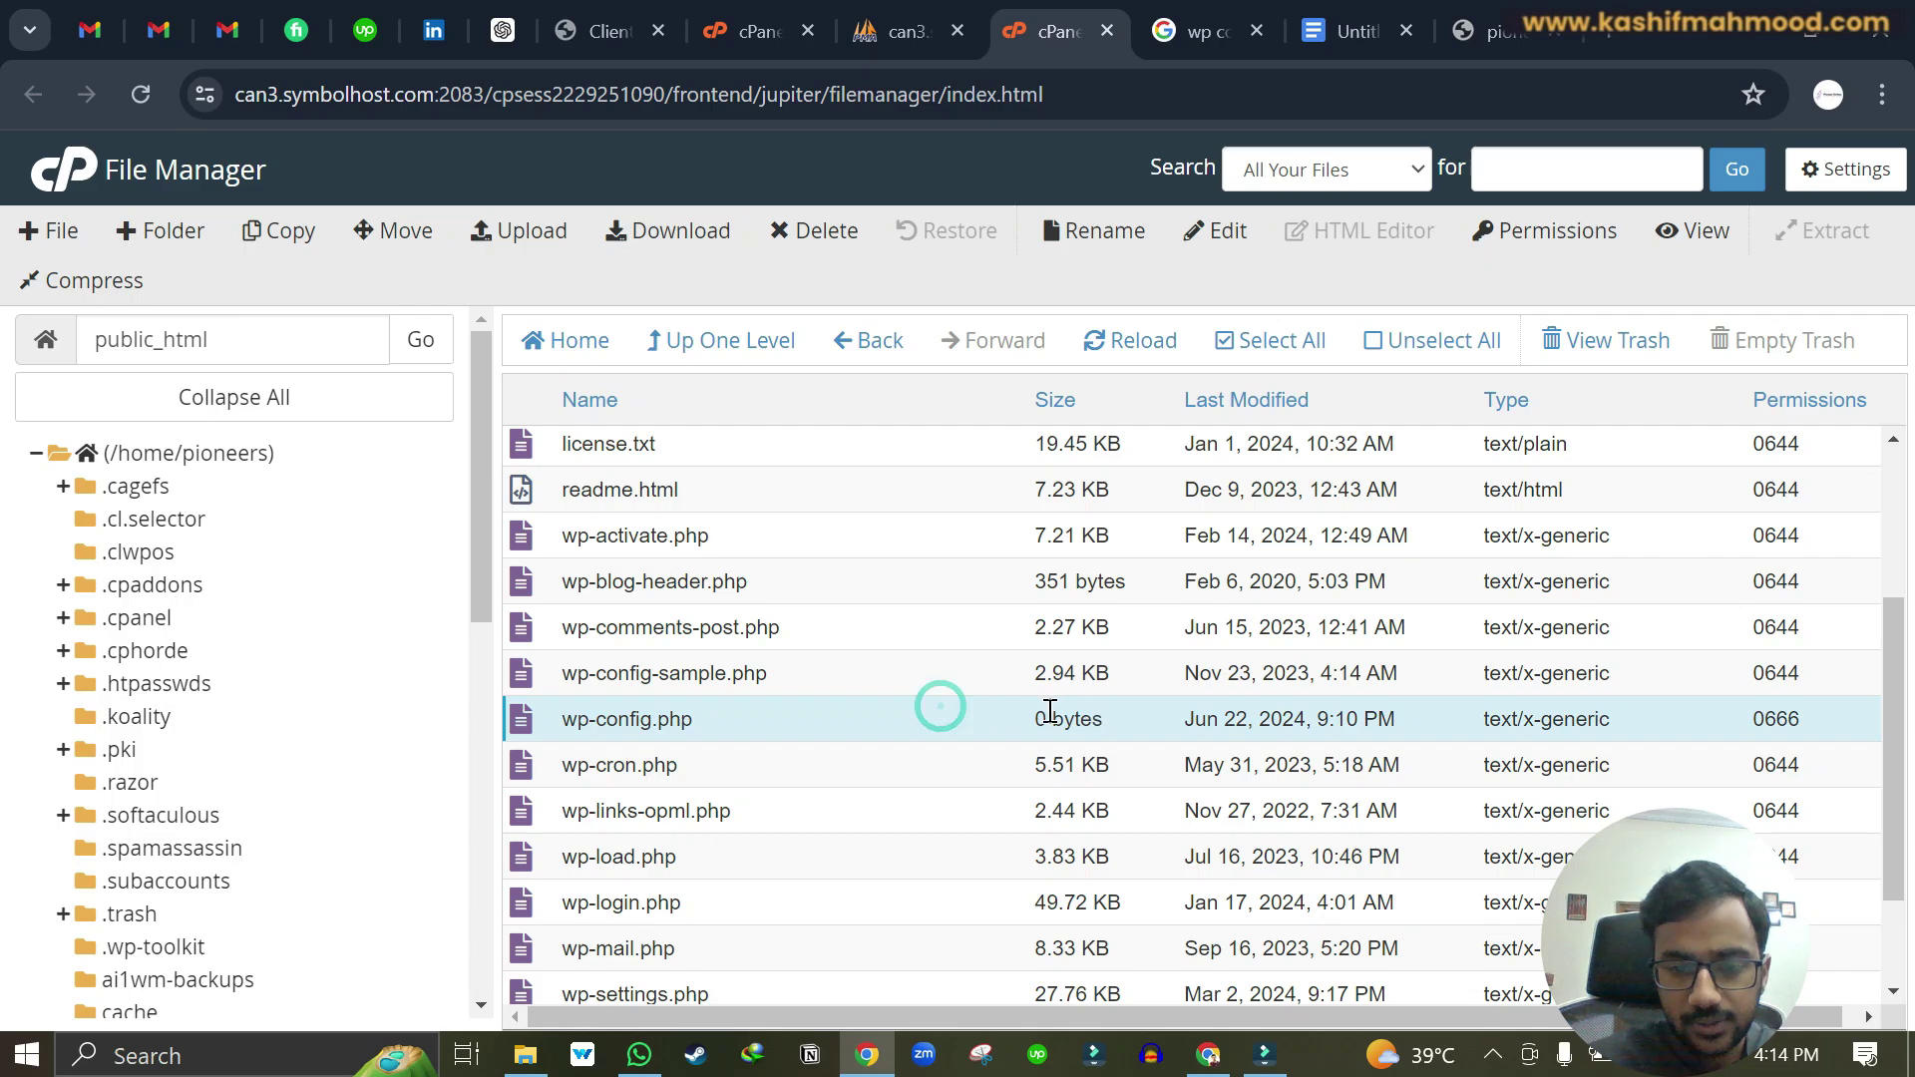
{"action": "right_click", "coordinate": [687, 720]}
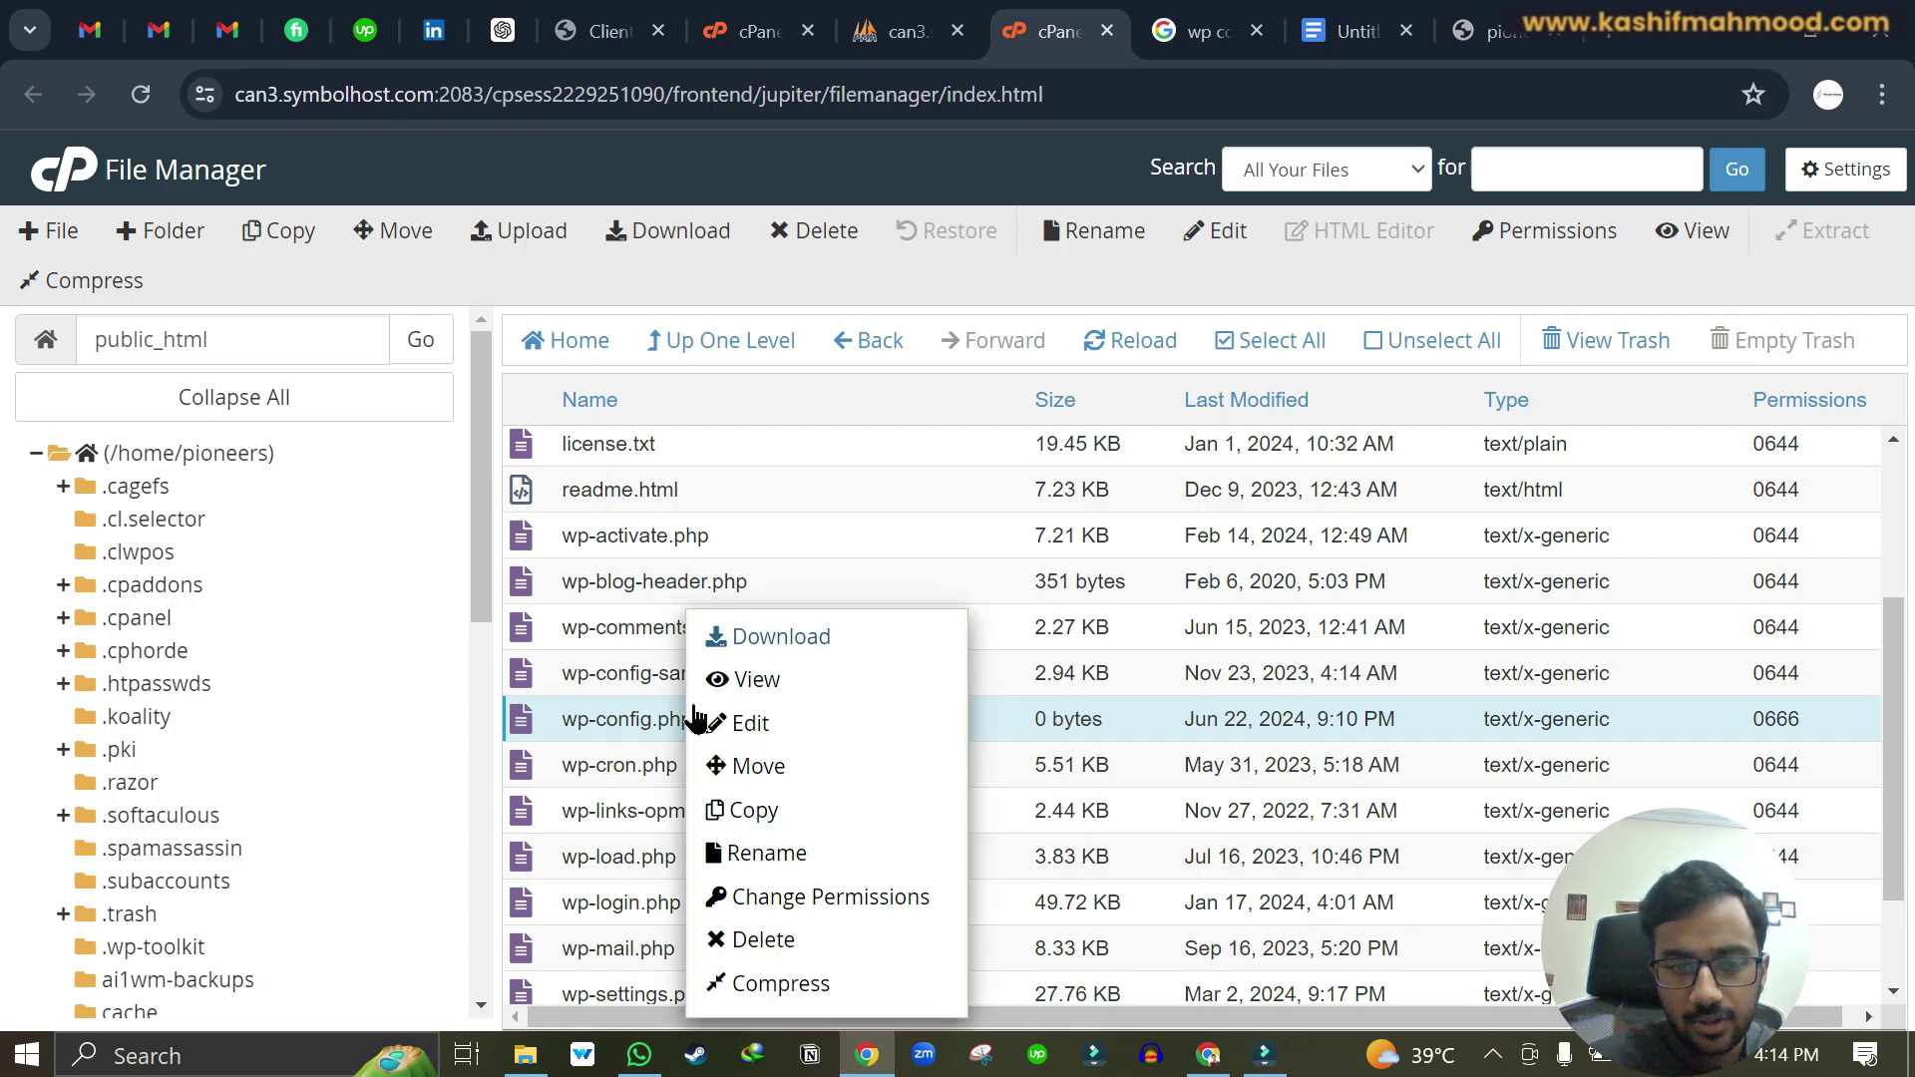
{"action": "left_click", "coordinate": [774, 721]}
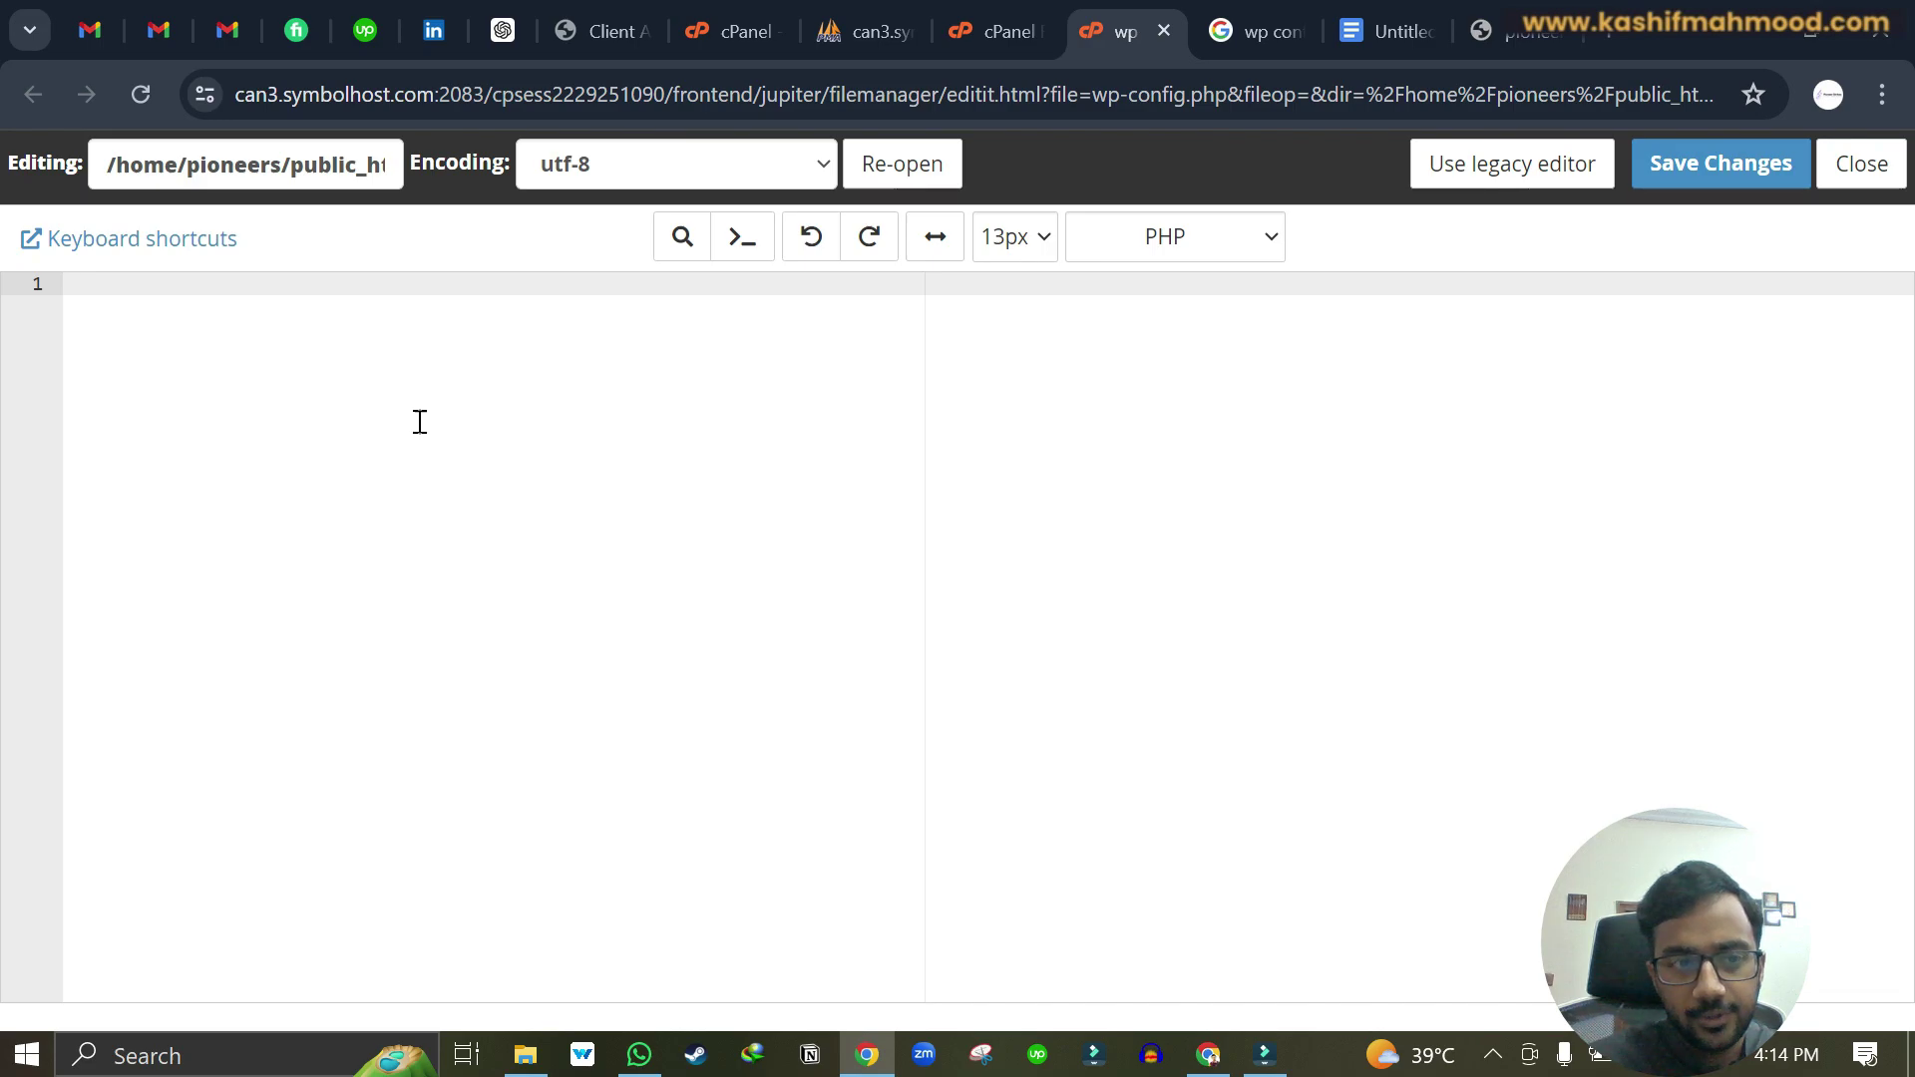
{"action": "left_click", "coordinate": [993, 31]}
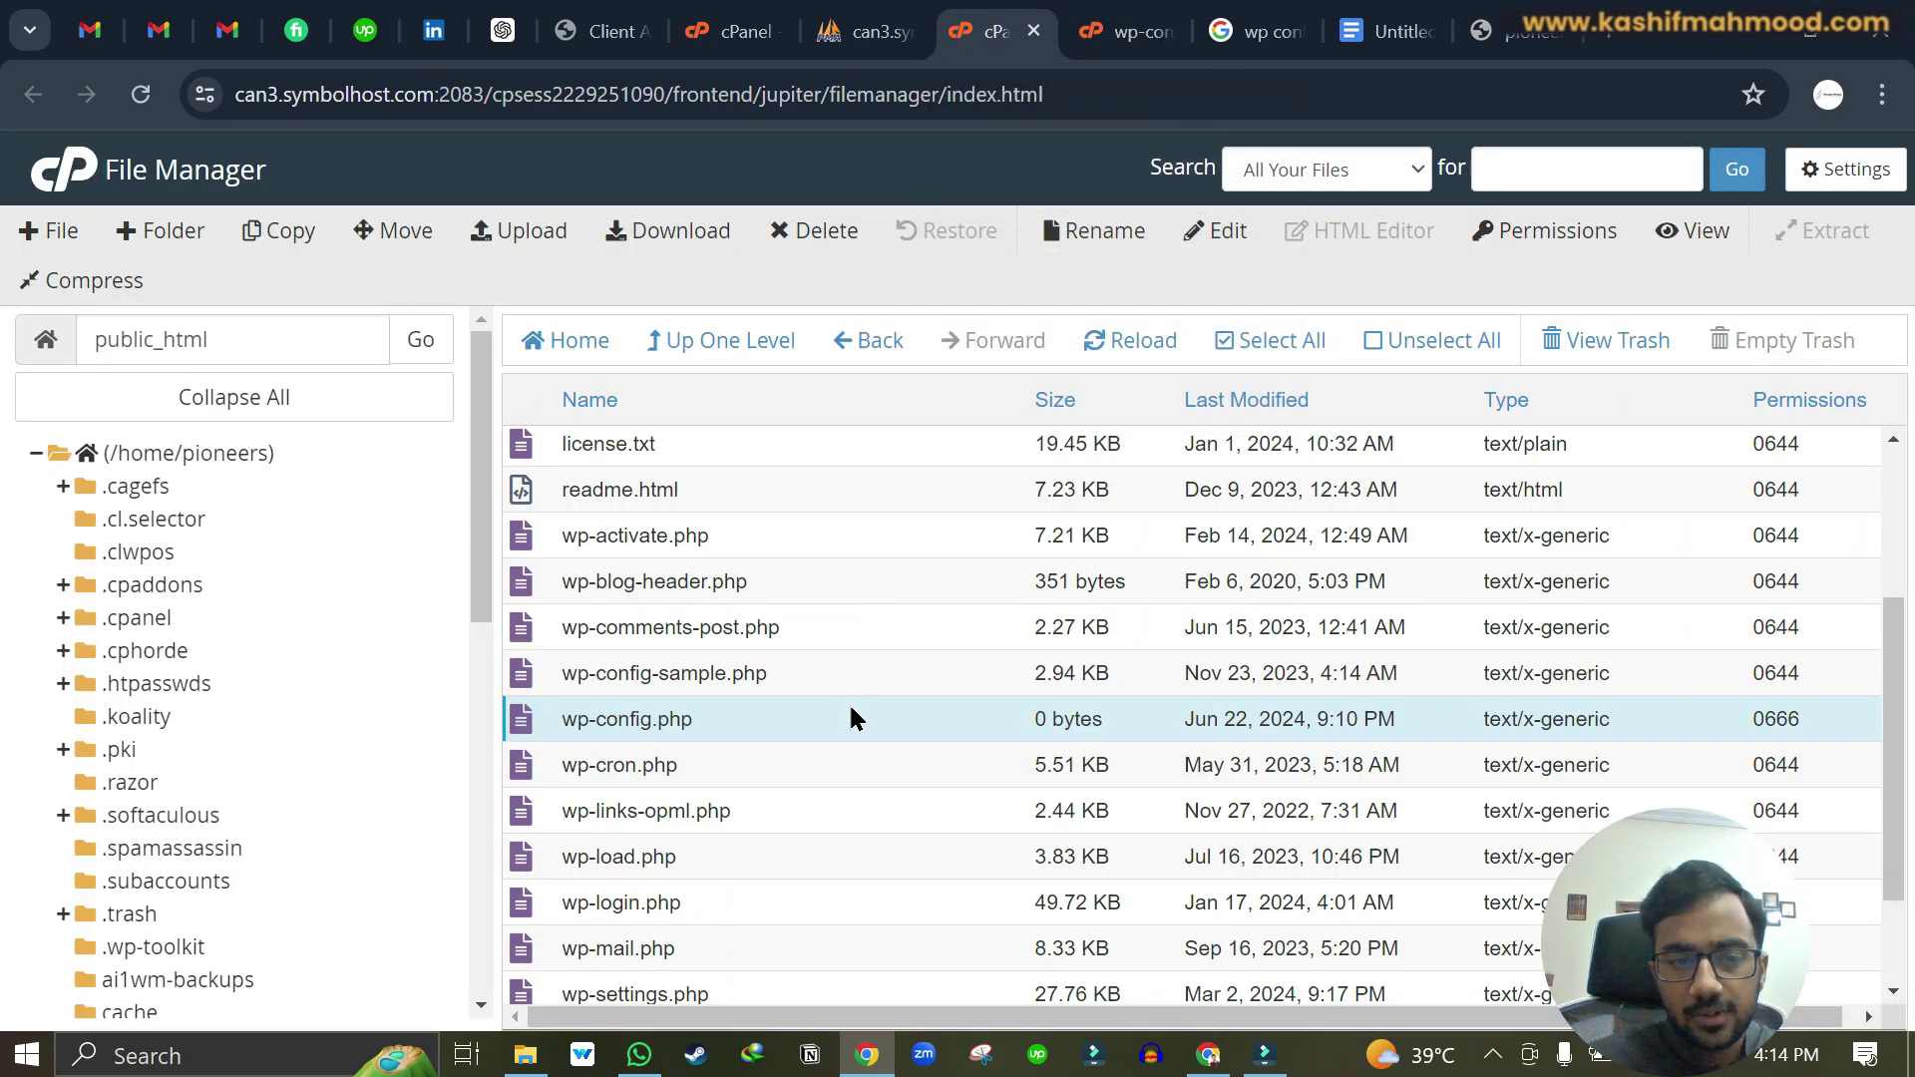
Step: In phpMyAdmin, open the pioneers_wp922 database and view its table list
{"action": "left_click", "coordinate": [866, 33]}
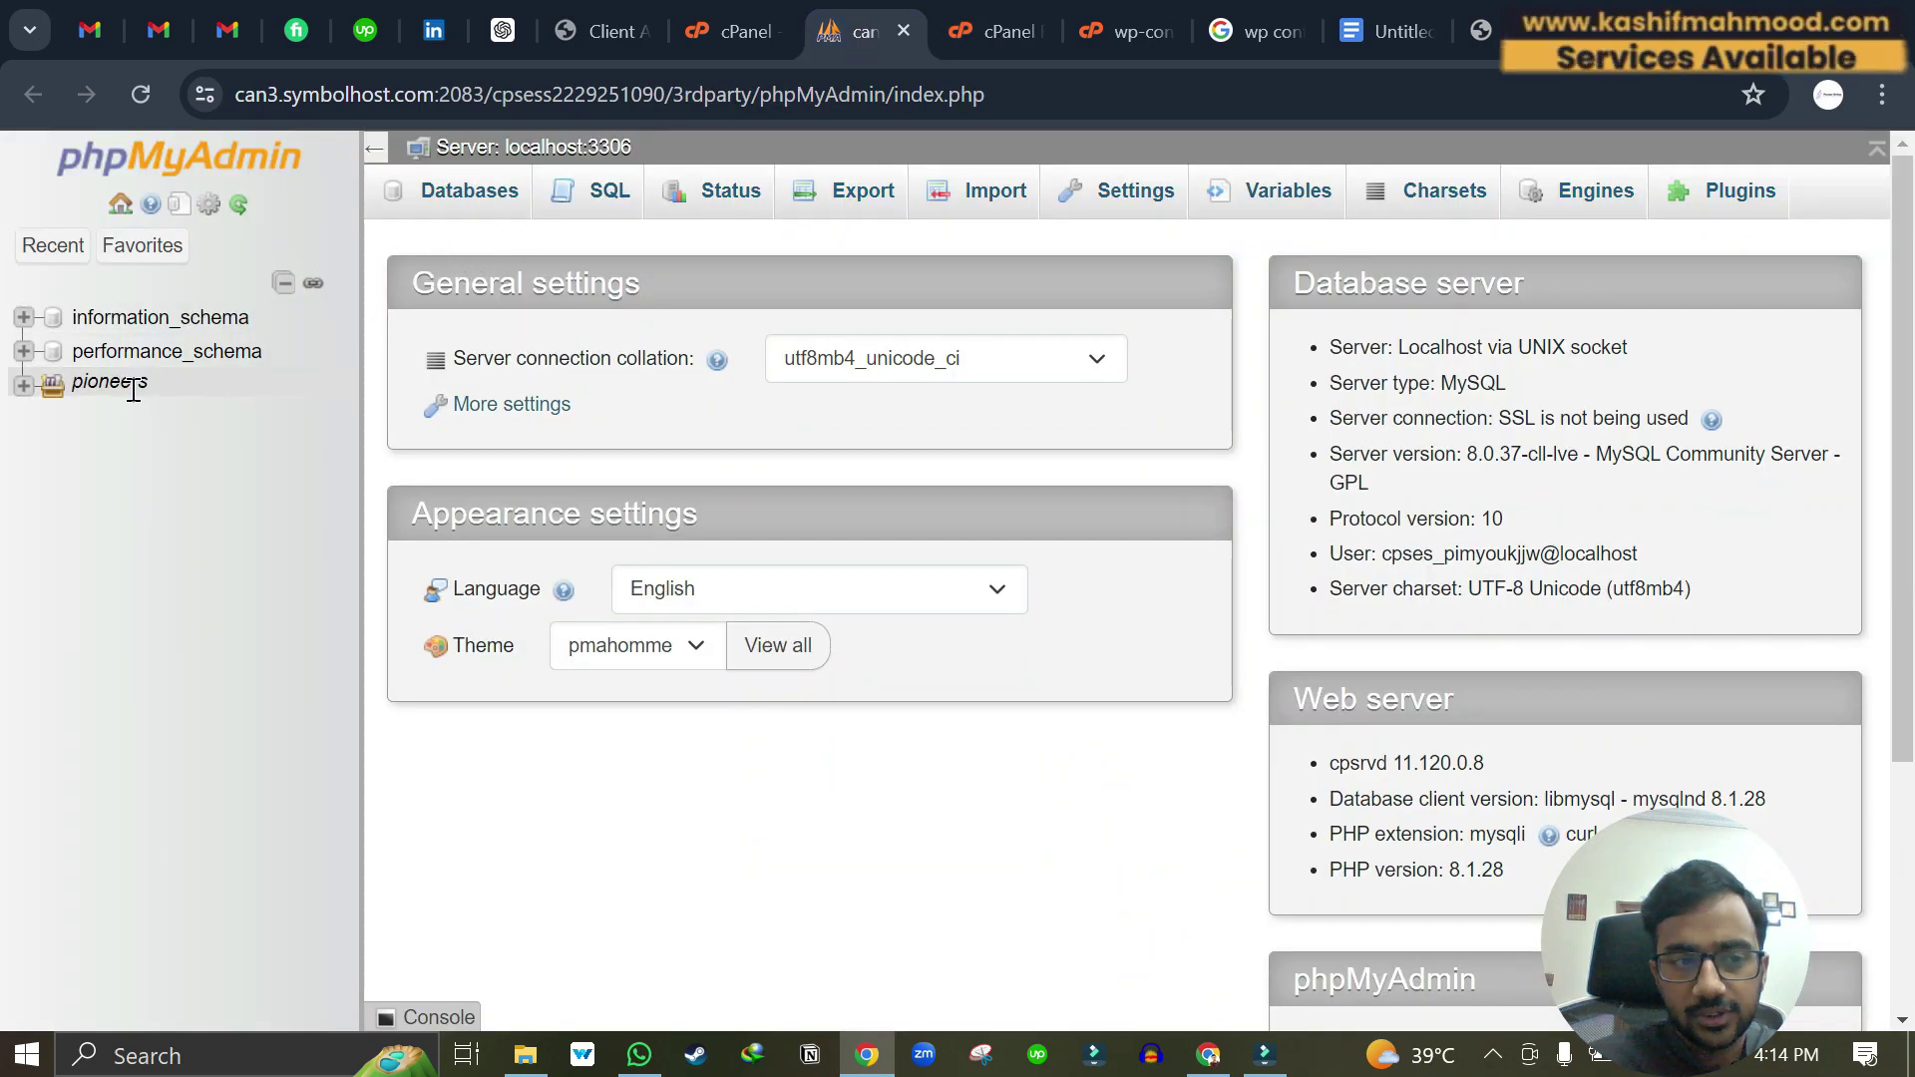
{"action": "left_click", "coordinate": [23, 385]}
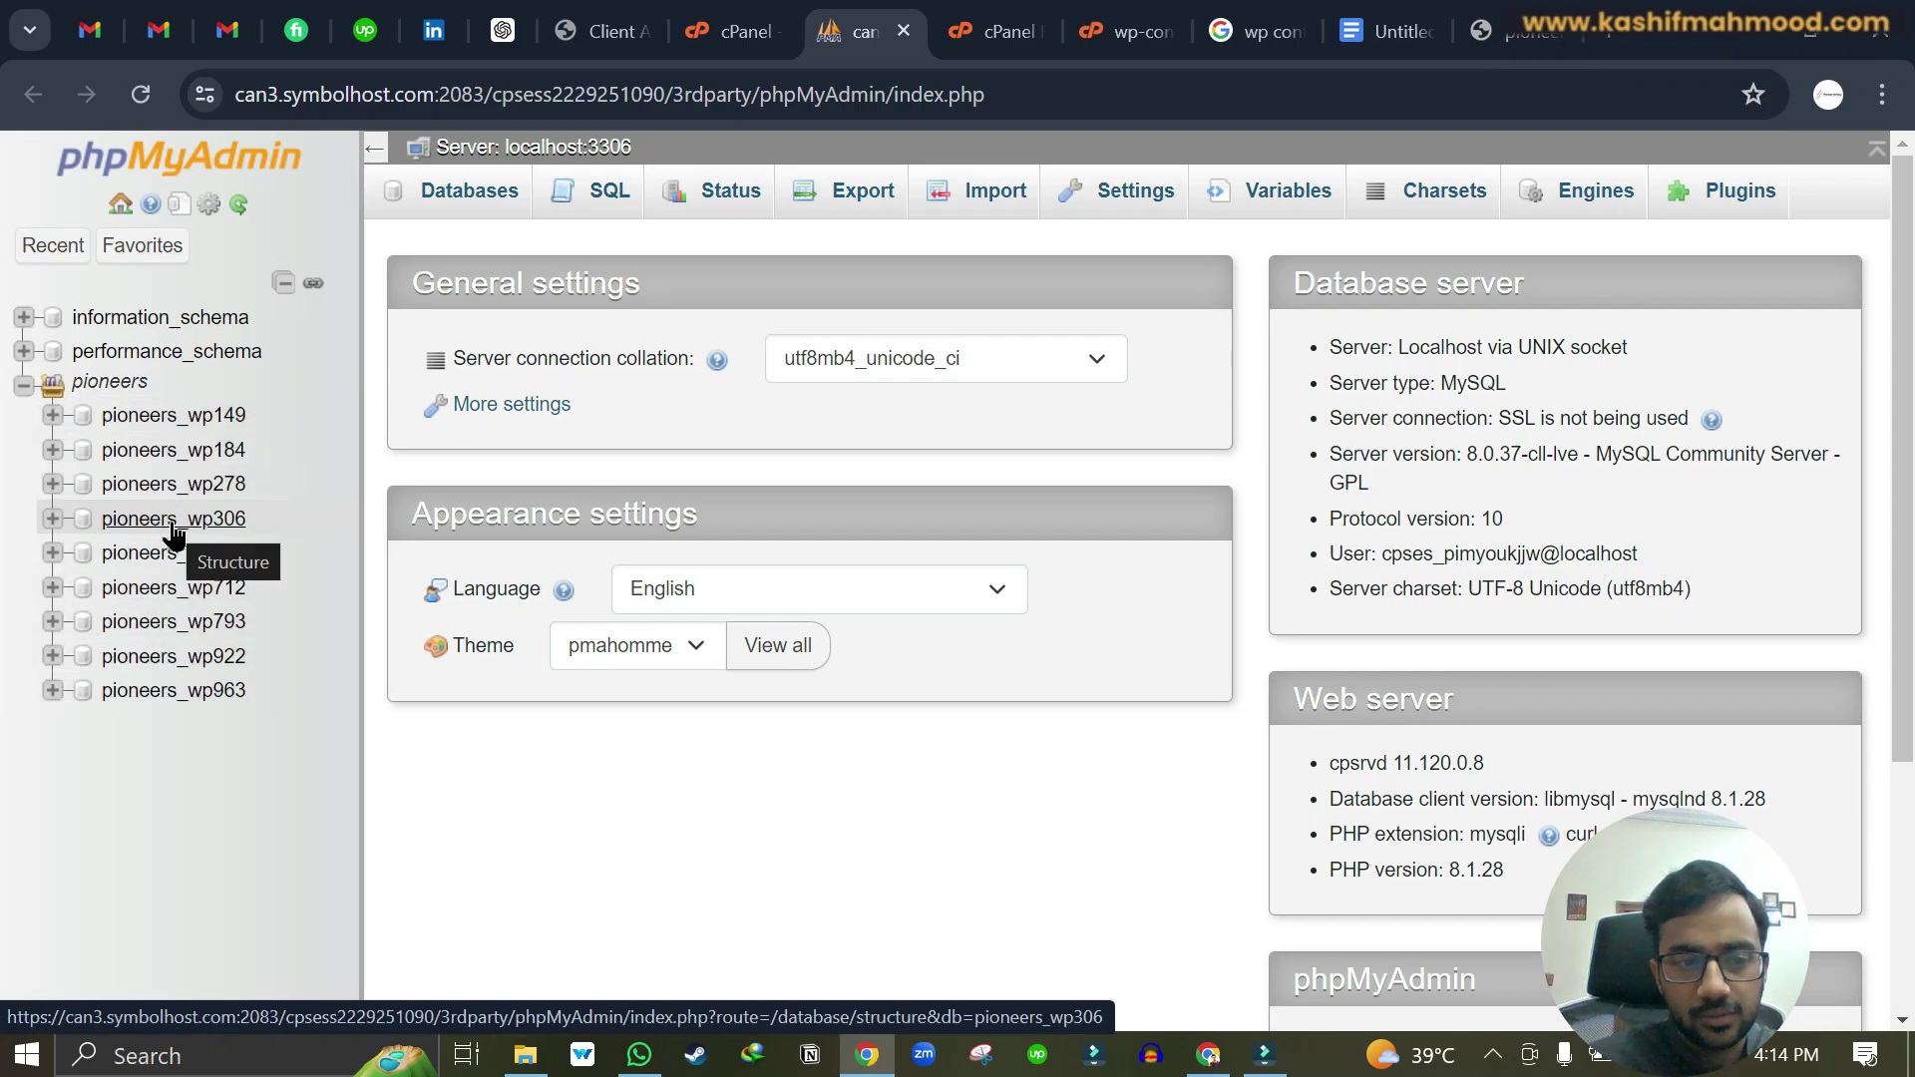
{"action": "left_click", "coordinate": [179, 657]}
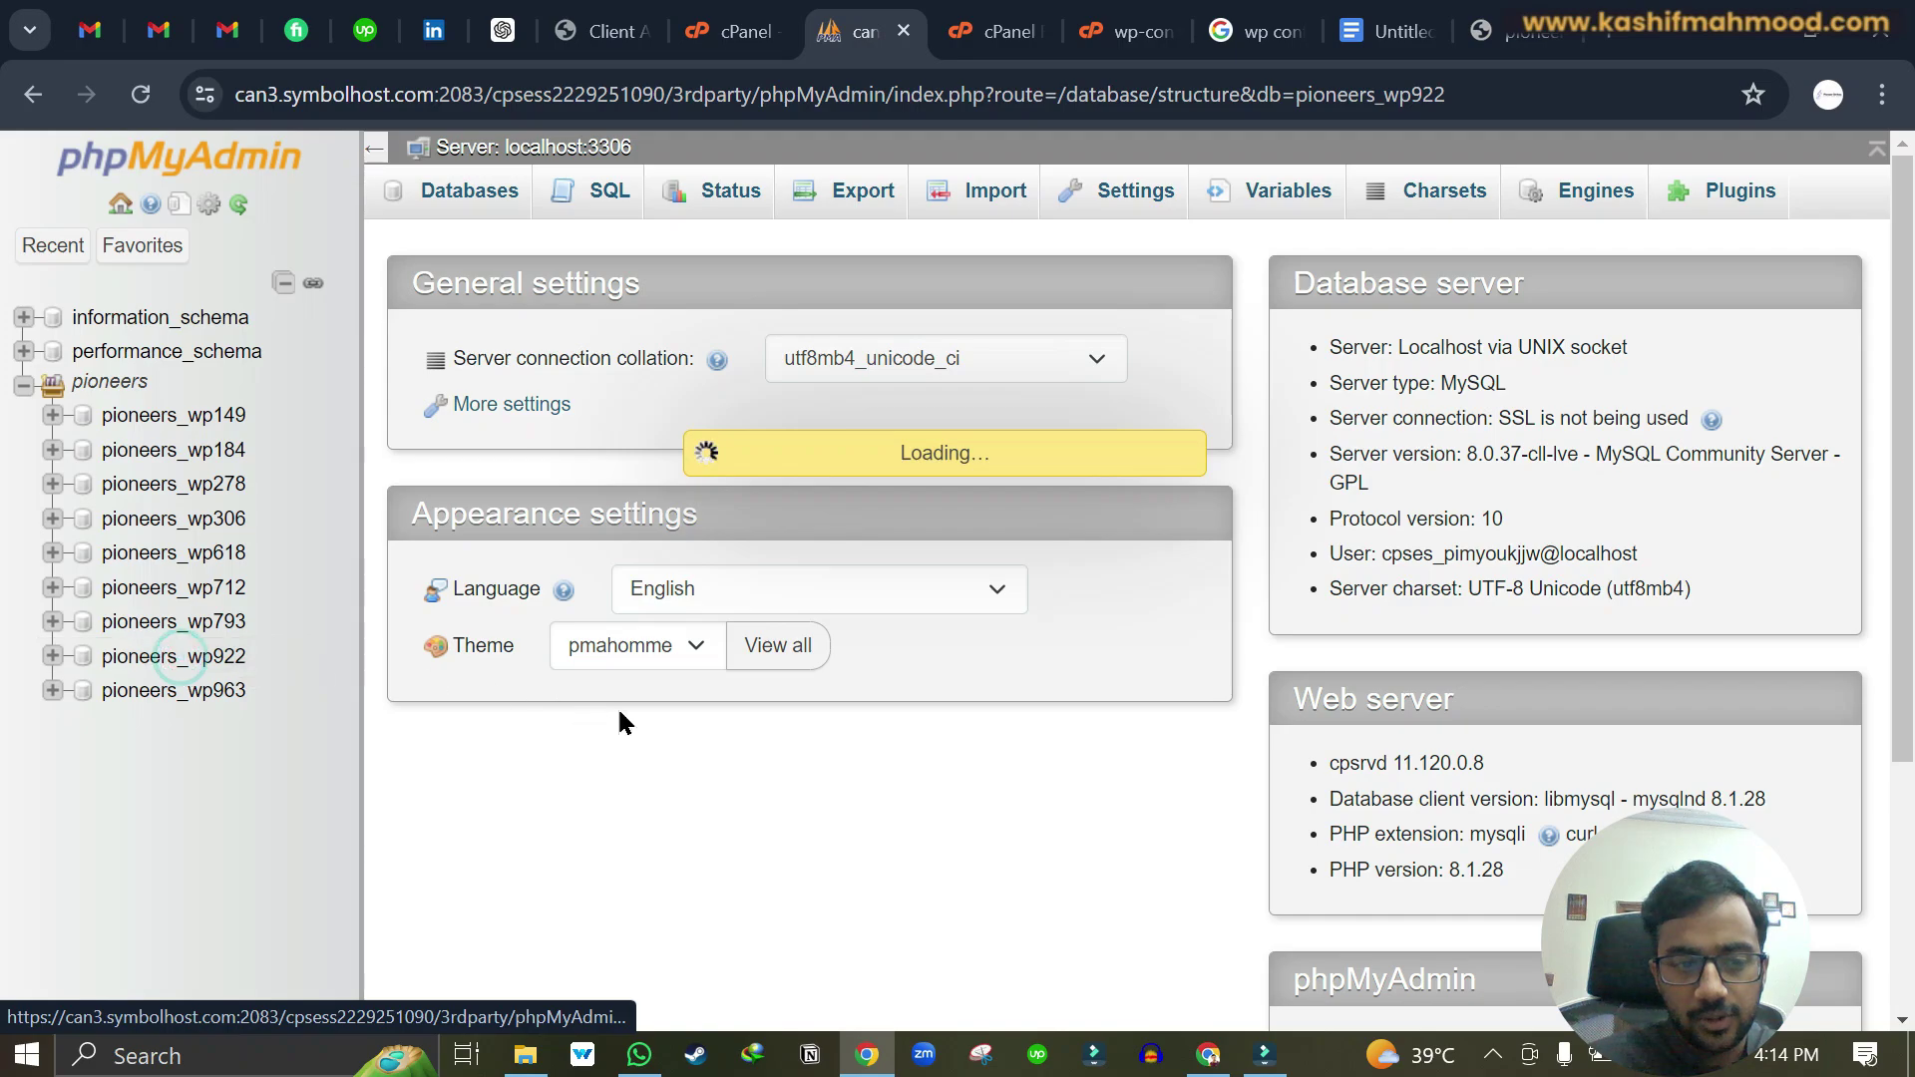
{"action": "scroll", "coordinate": [666, 792], "scroll_direction": "down", "scroll_amount": 8}
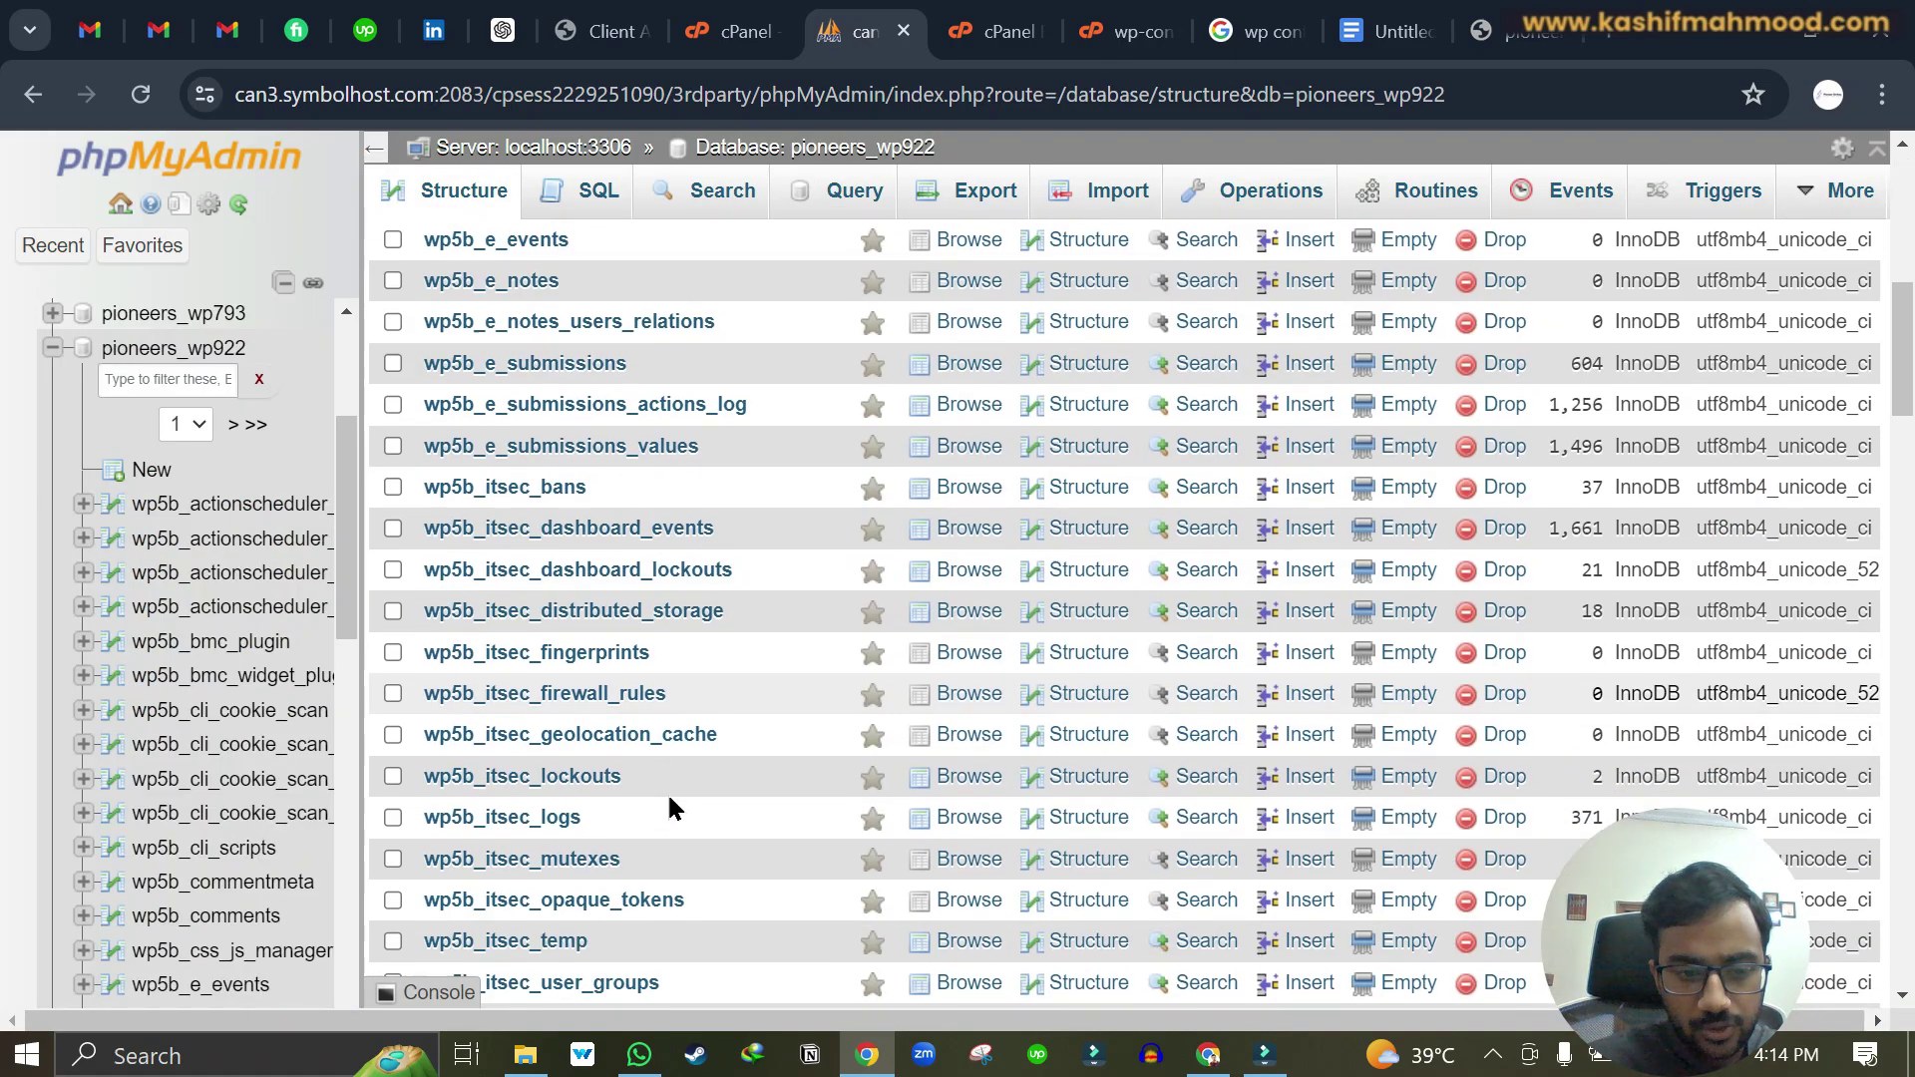
{"action": "scroll", "coordinate": [670, 801], "scroll_direction": "down", "scroll_amount": 5}
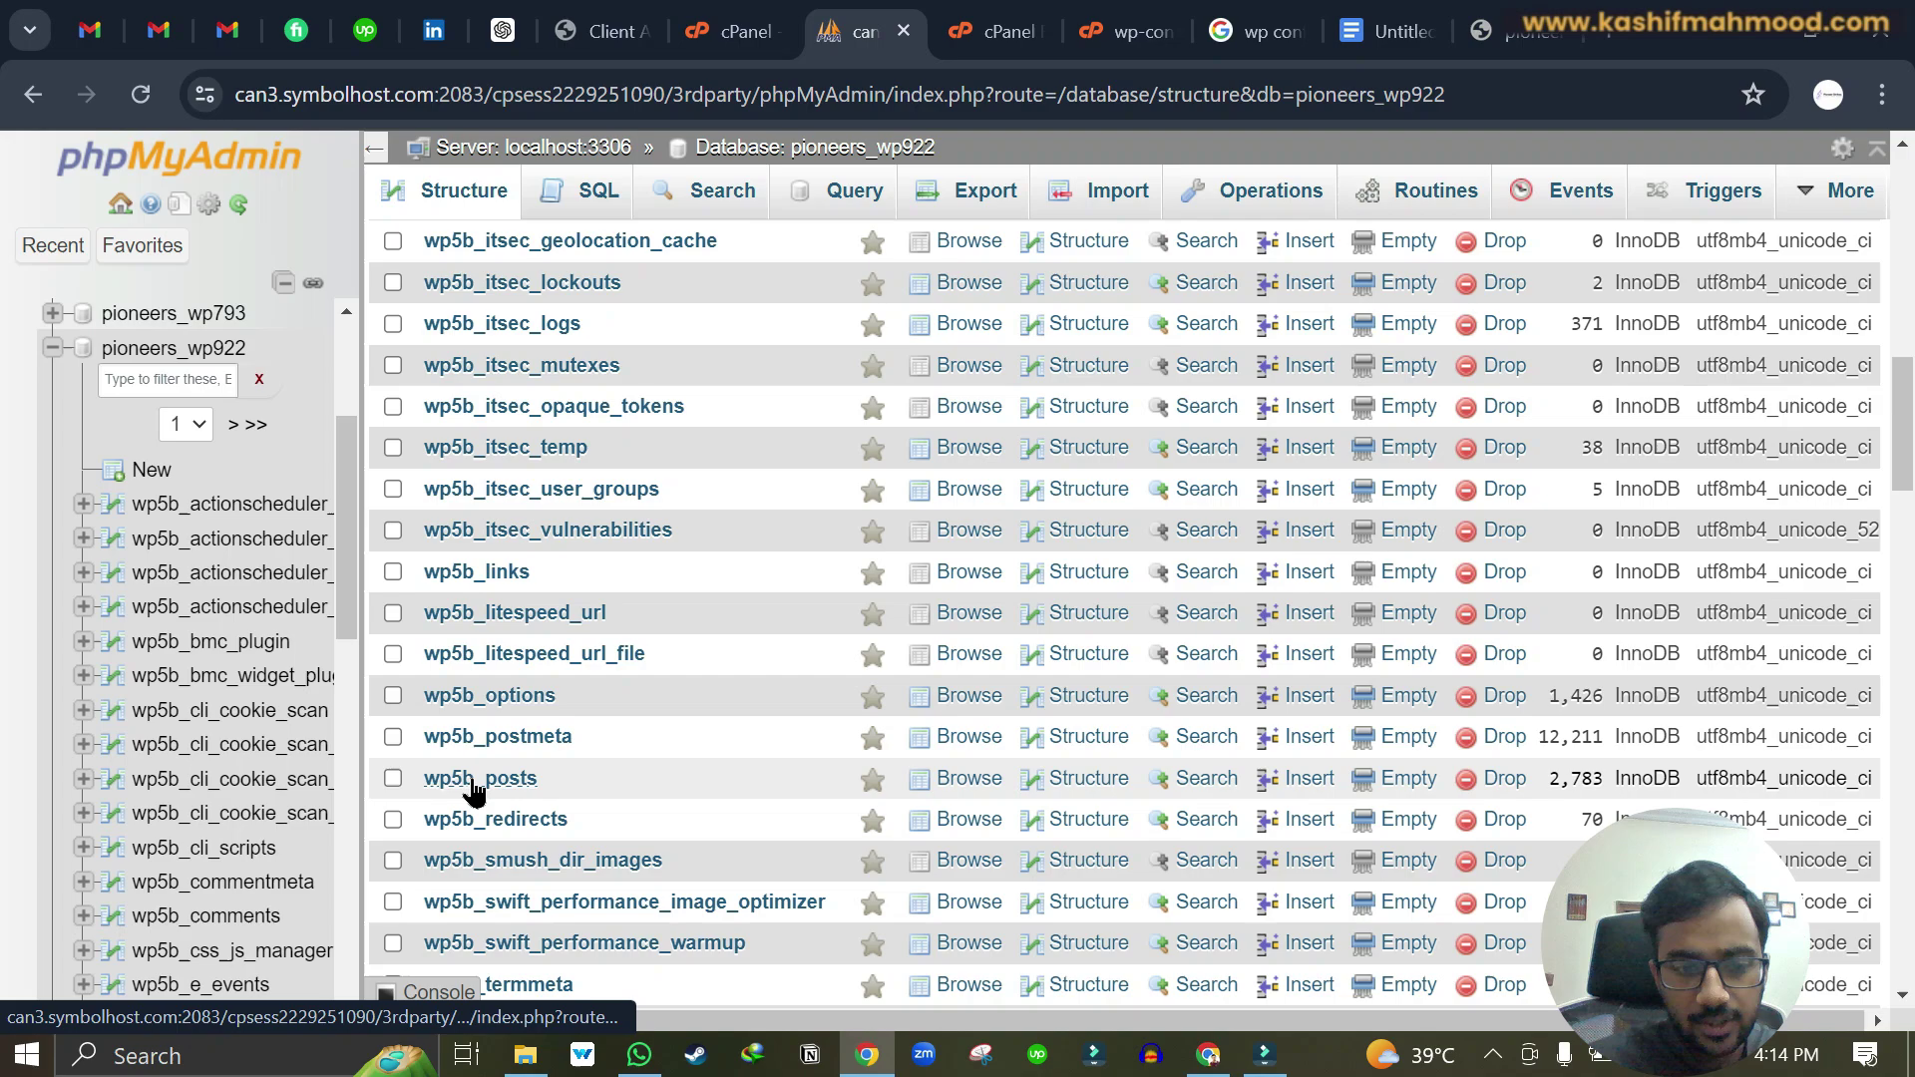
Step: Browse the wp5b_posts table's 2783 rows, scrolling through its columns
{"action": "left_click", "coordinate": [471, 781]}
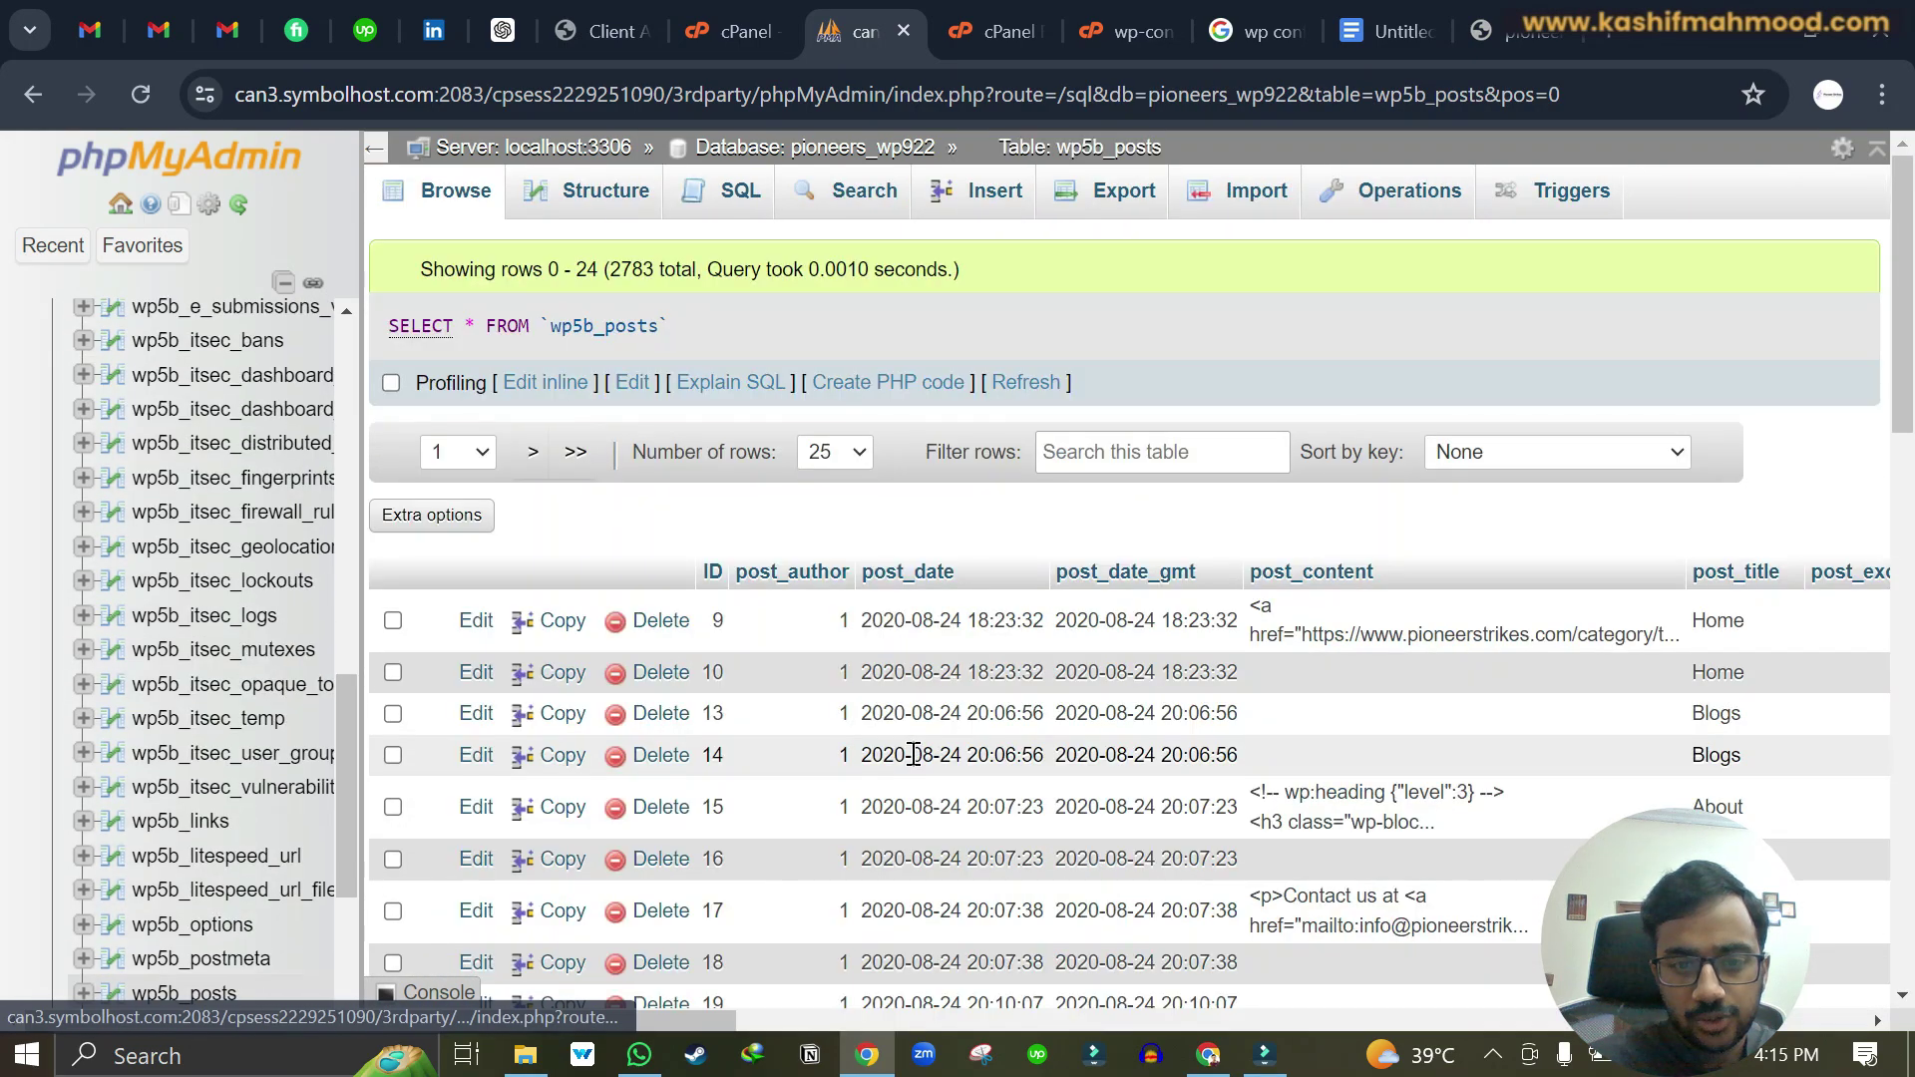
{"action": "scroll", "coordinate": [1234, 685], "scroll_direction": "right", "scroll_amount": 3}
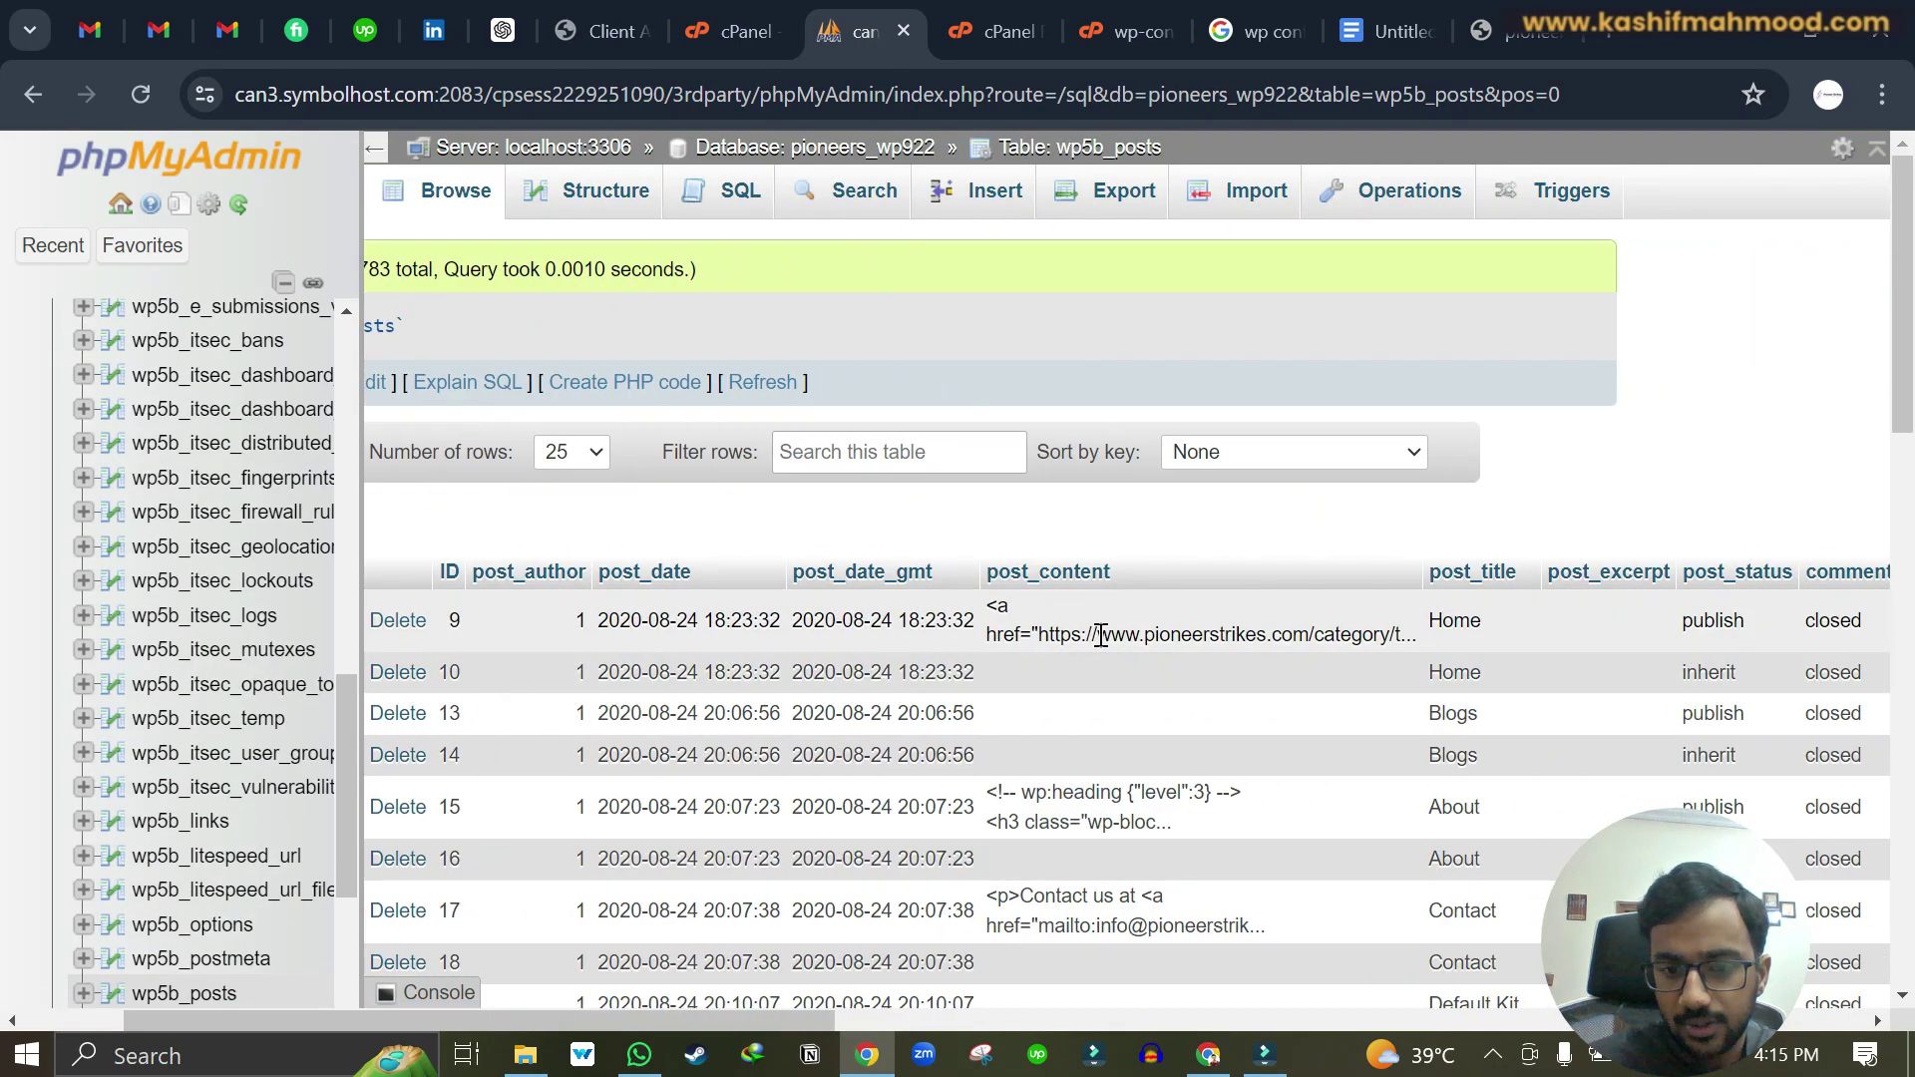
{"action": "left_click_drag", "start_coordinate": [1098, 632], "coordinate": [1304, 640]}
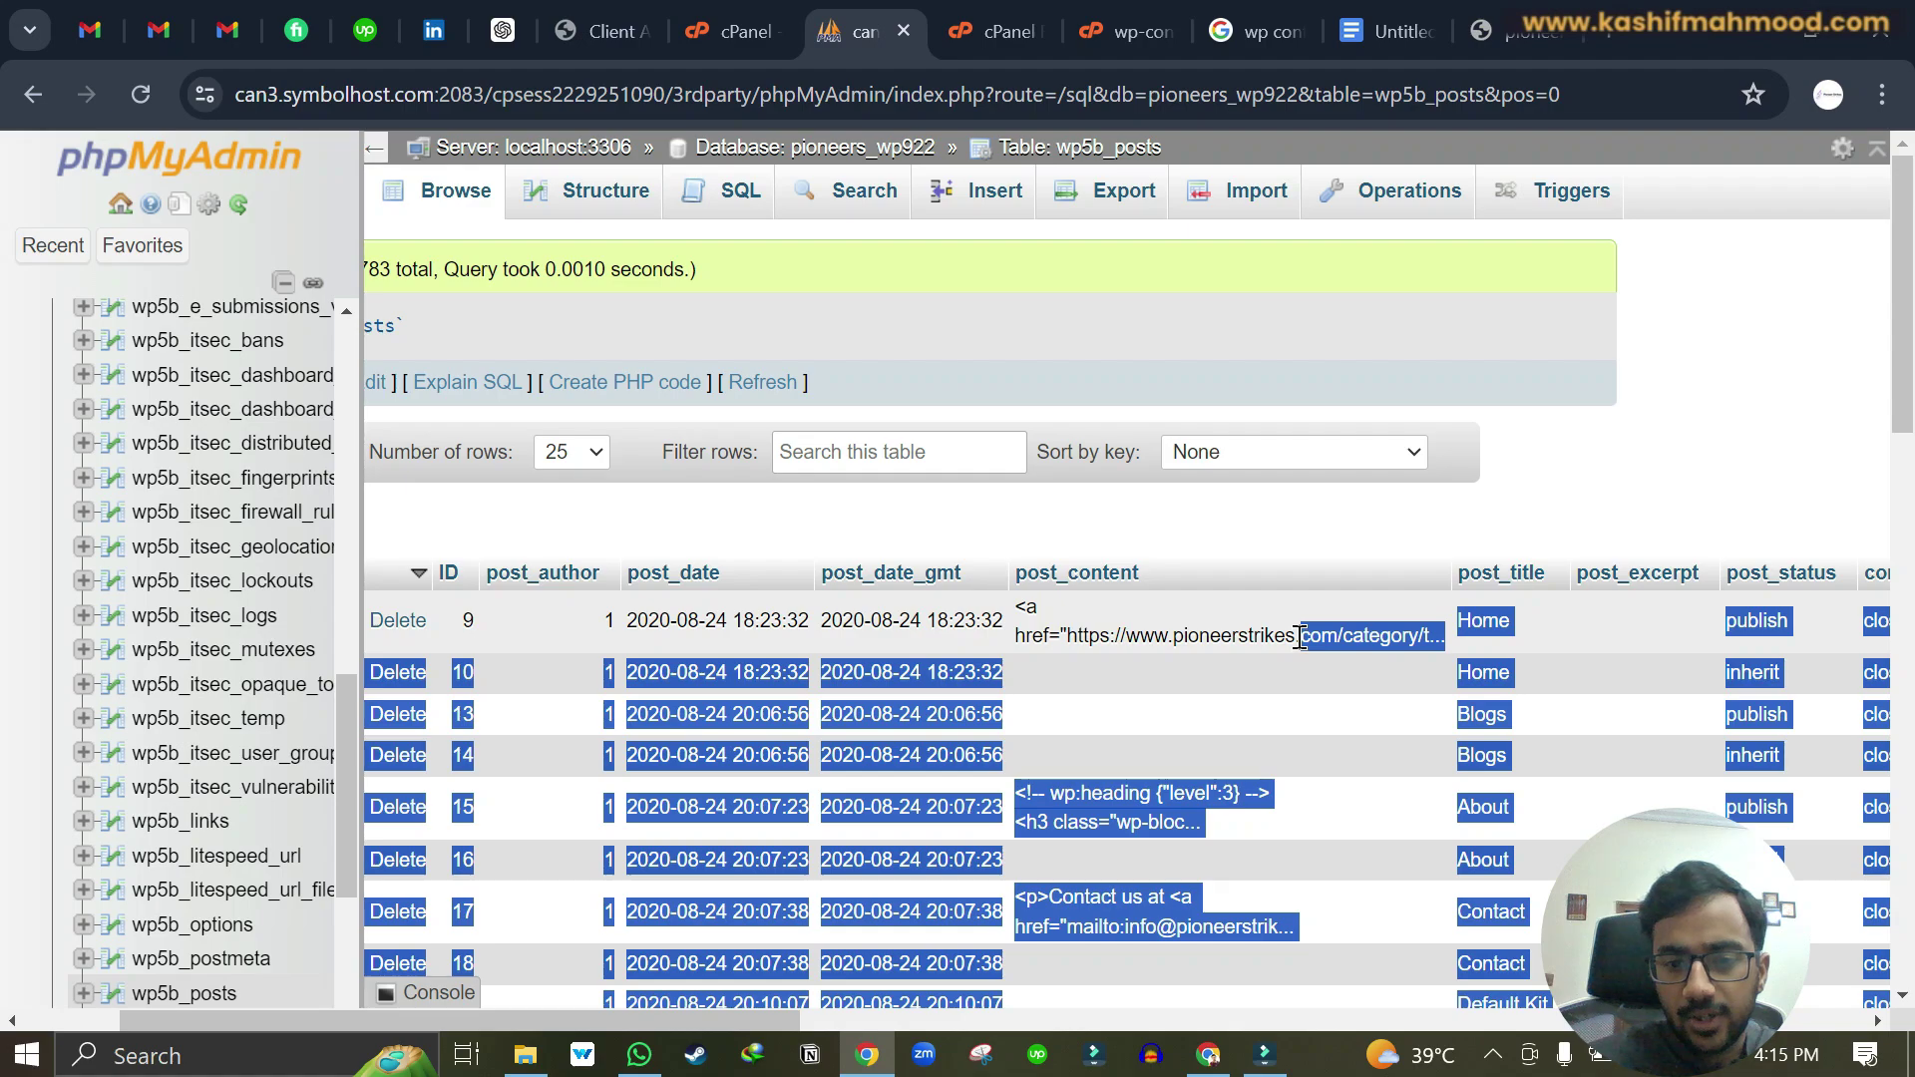
{"action": "left_click", "coordinate": [1300, 637]}
{"action": "scroll", "coordinate": [709, 714], "scroll_direction": "left", "scroll_amount": 3}
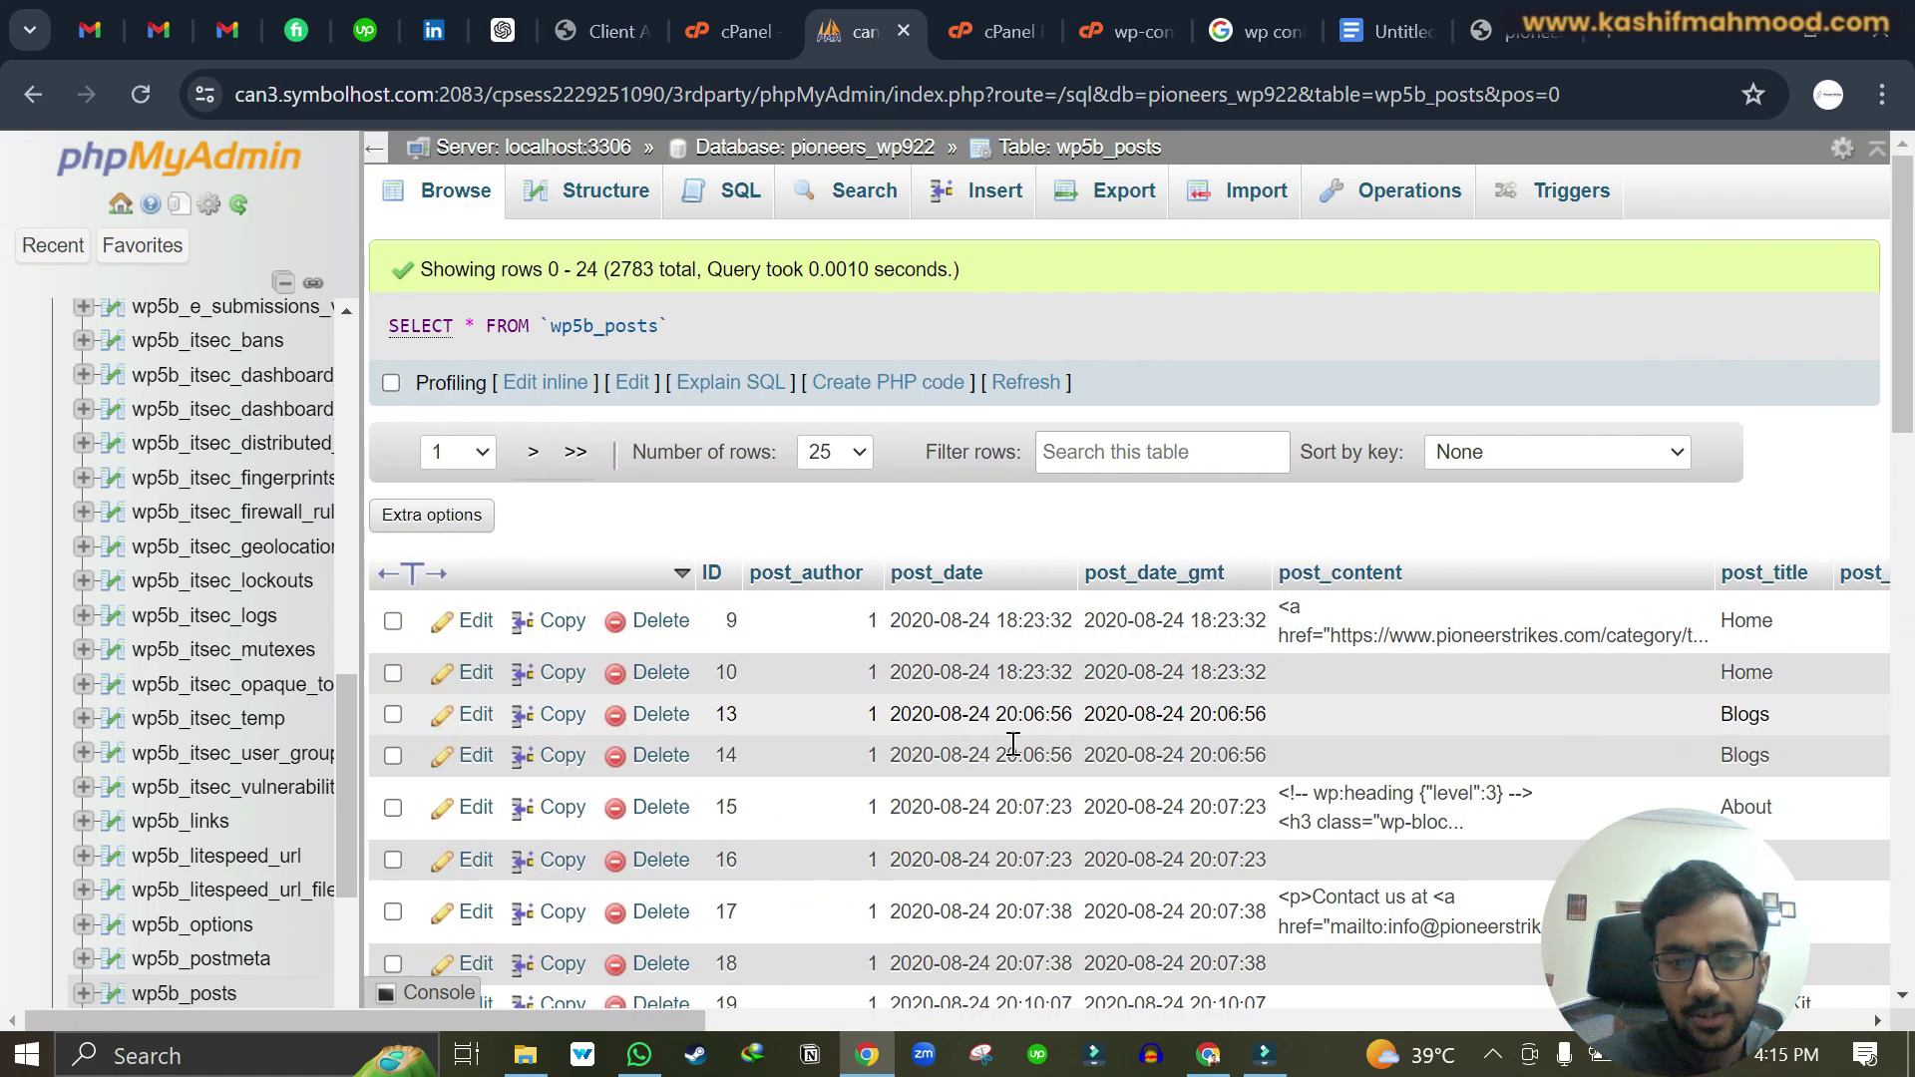
{"action": "scroll", "coordinate": [1012, 743], "scroll_direction": "down", "scroll_amount": 2}
{"action": "scroll", "coordinate": [1021, 758], "scroll_direction": "up", "scroll_amount": 2}
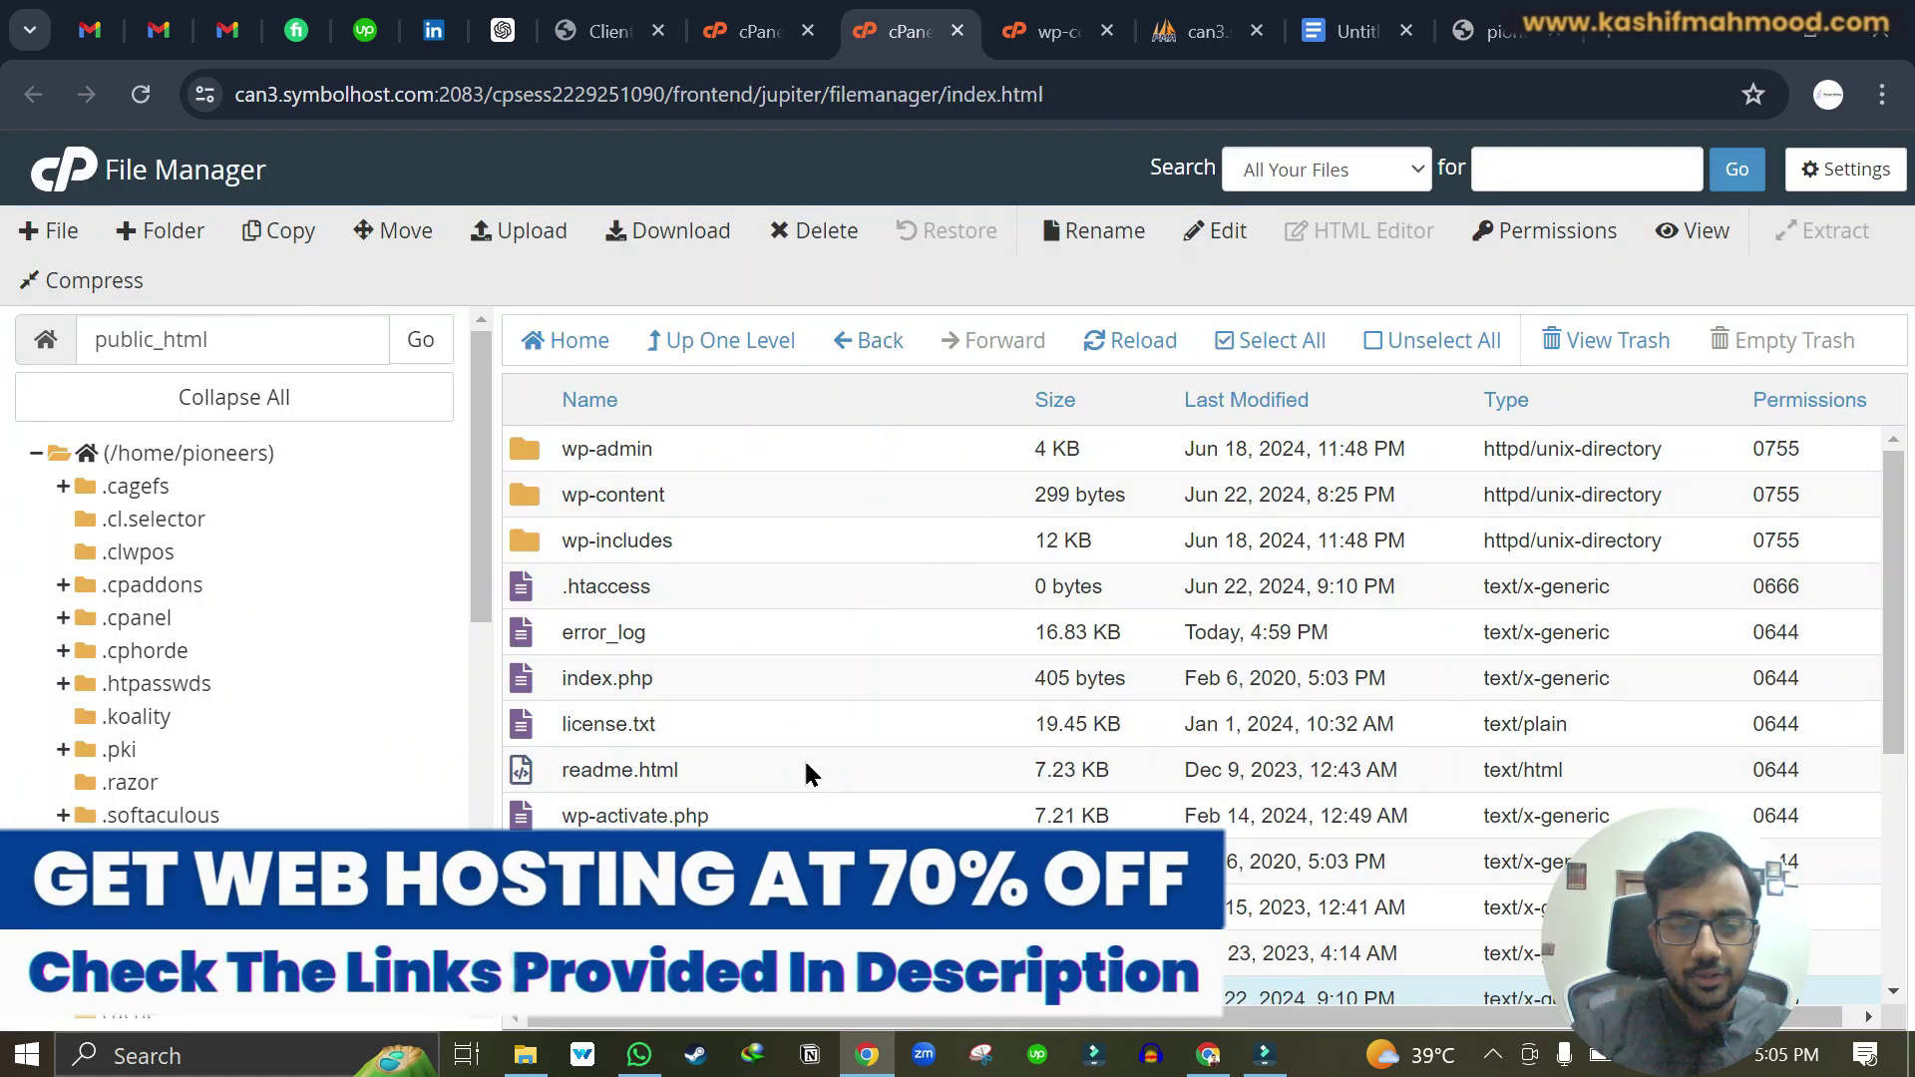
Step: Start editing wp-config-sample.php in File Manager and open a new browser tab
{"action": "scroll", "coordinate": [800, 764], "scroll_direction": "down", "scroll_amount": 2}
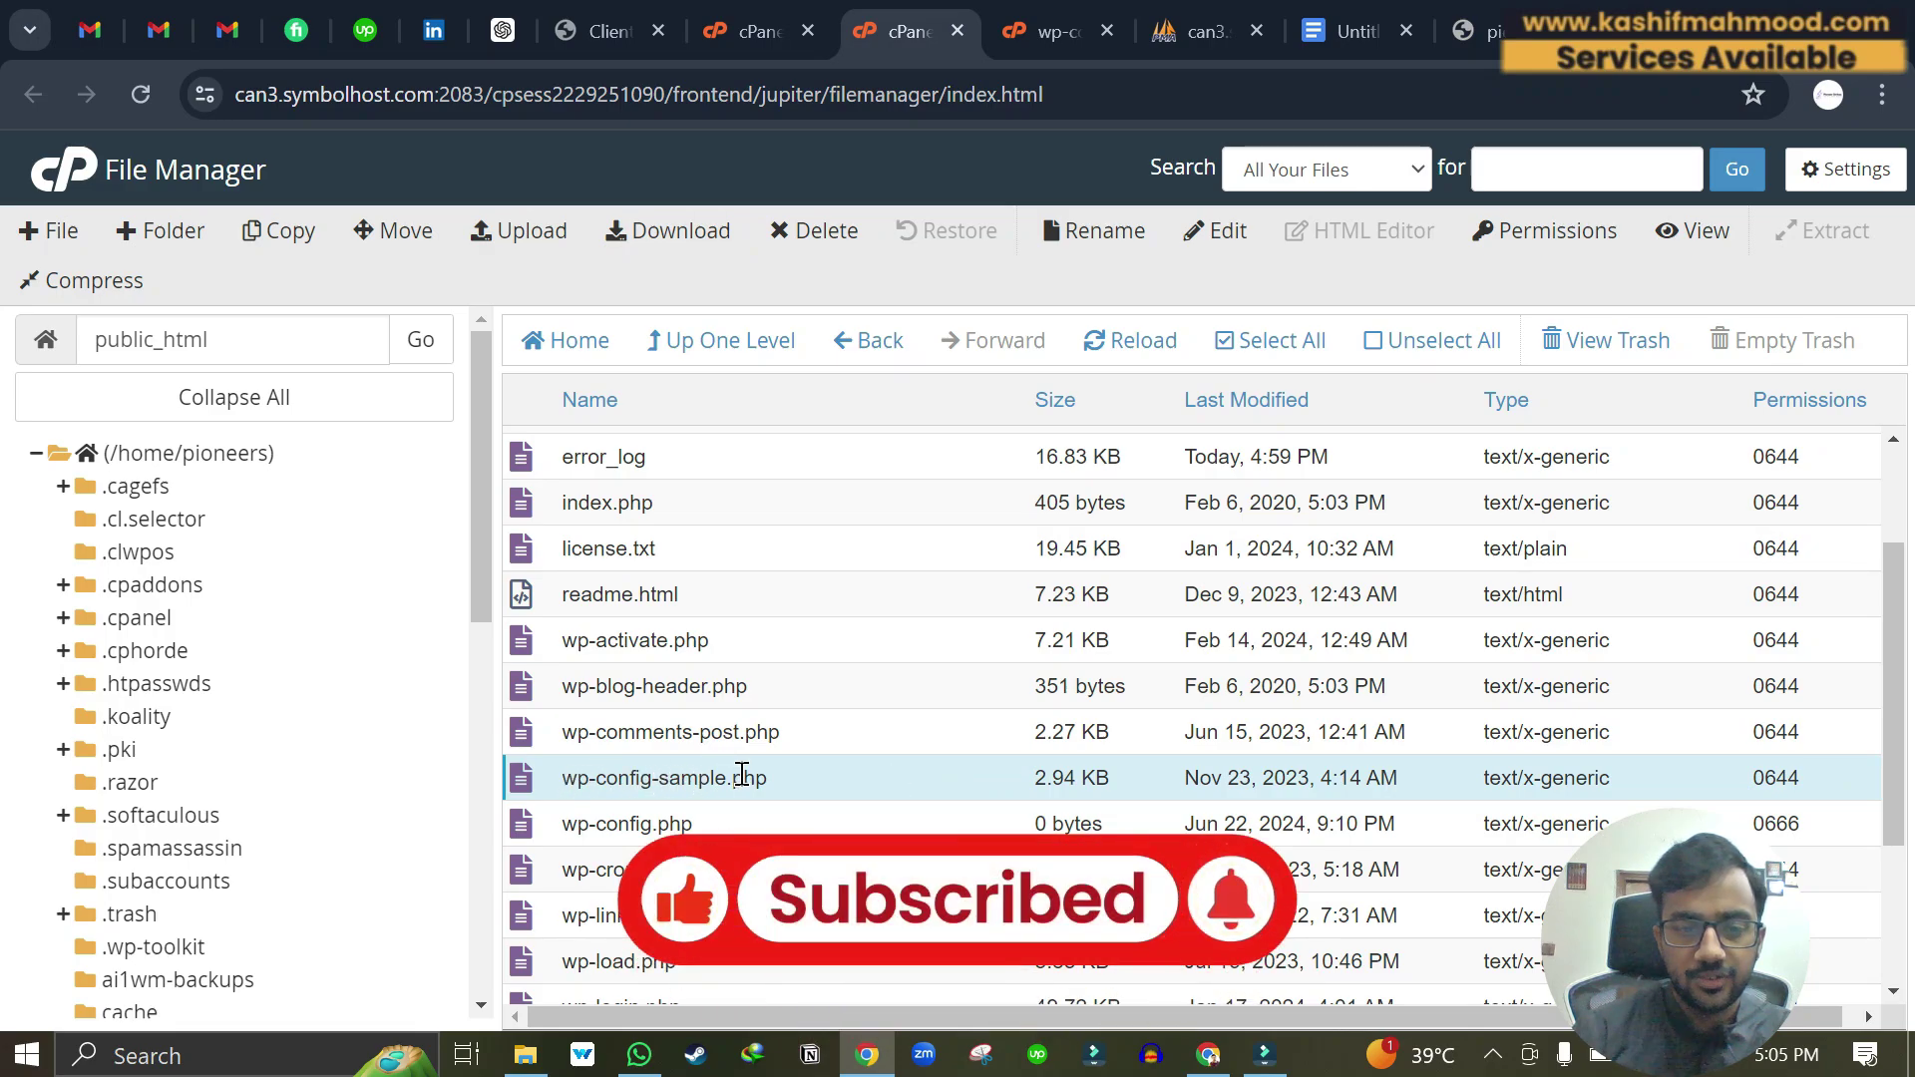
{"action": "right_click", "coordinate": [835, 783]}
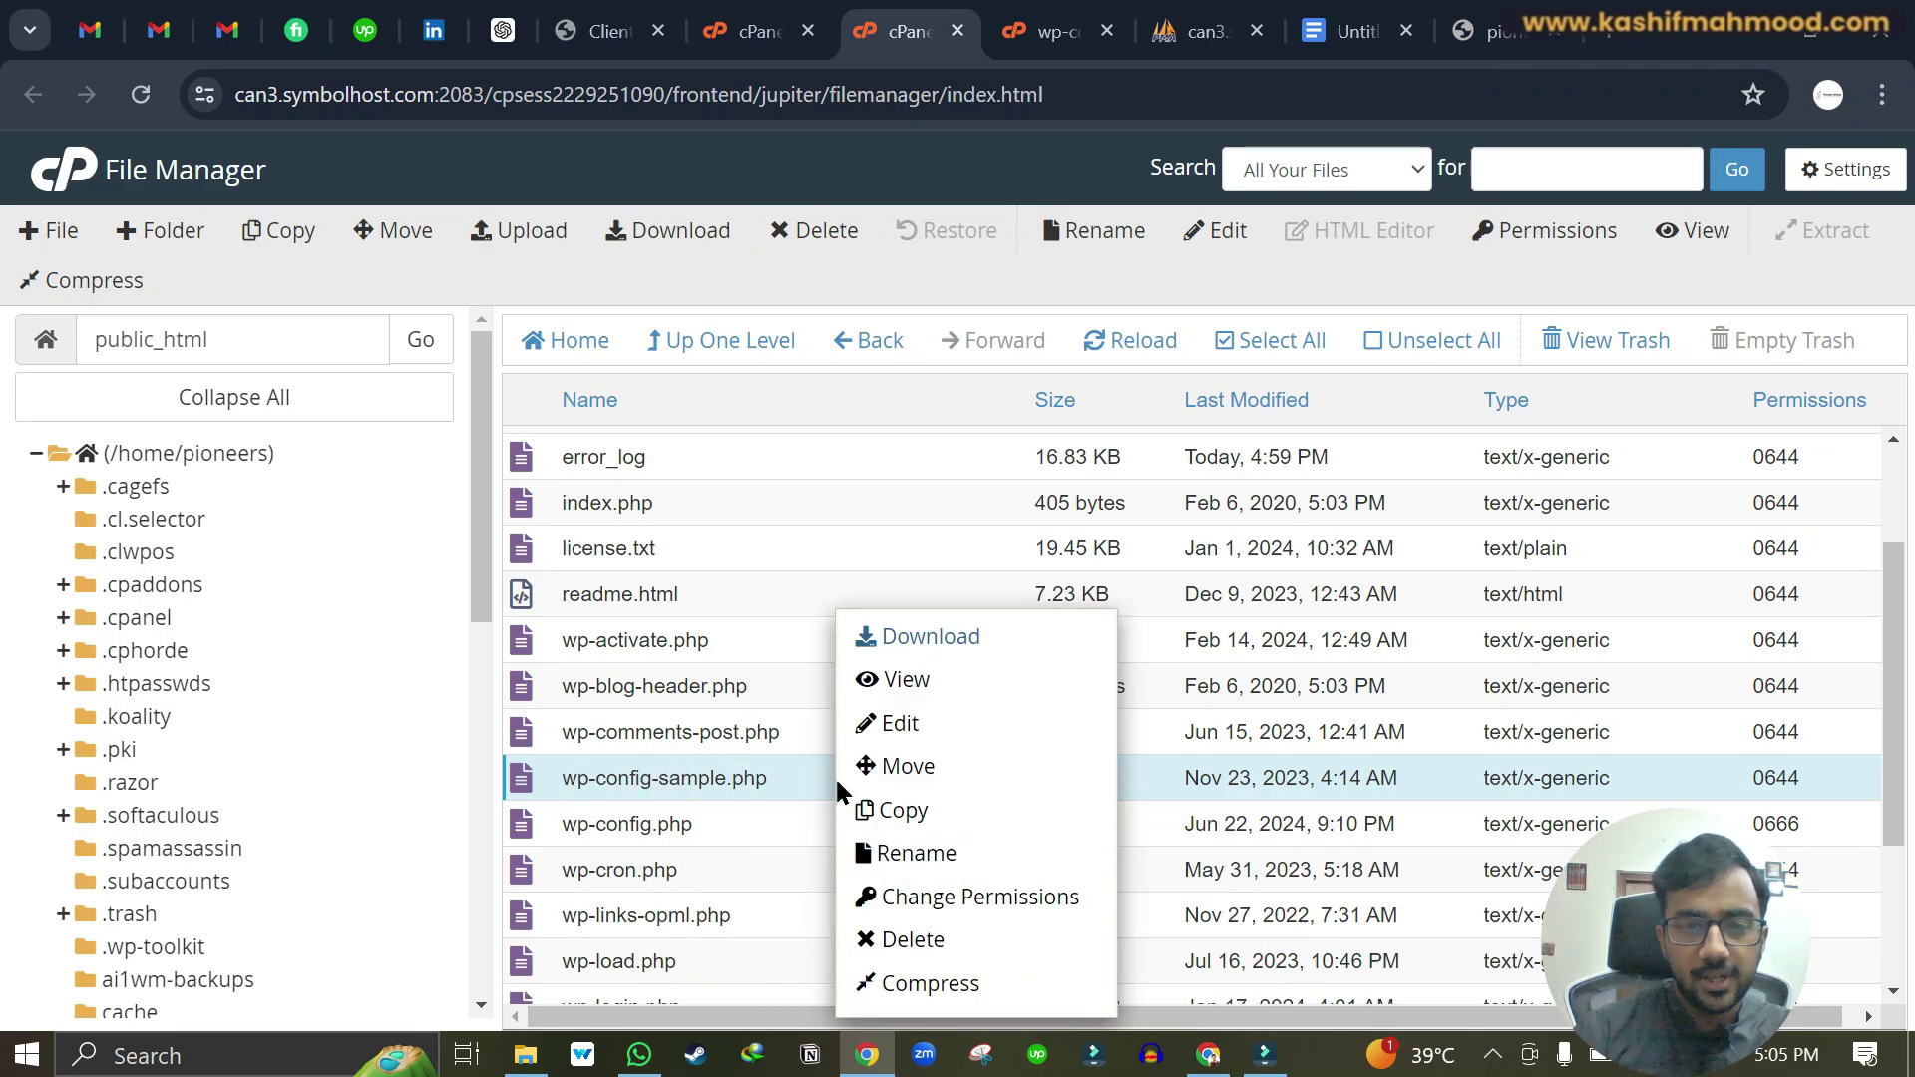
{"action": "left_click", "coordinate": [919, 727]}
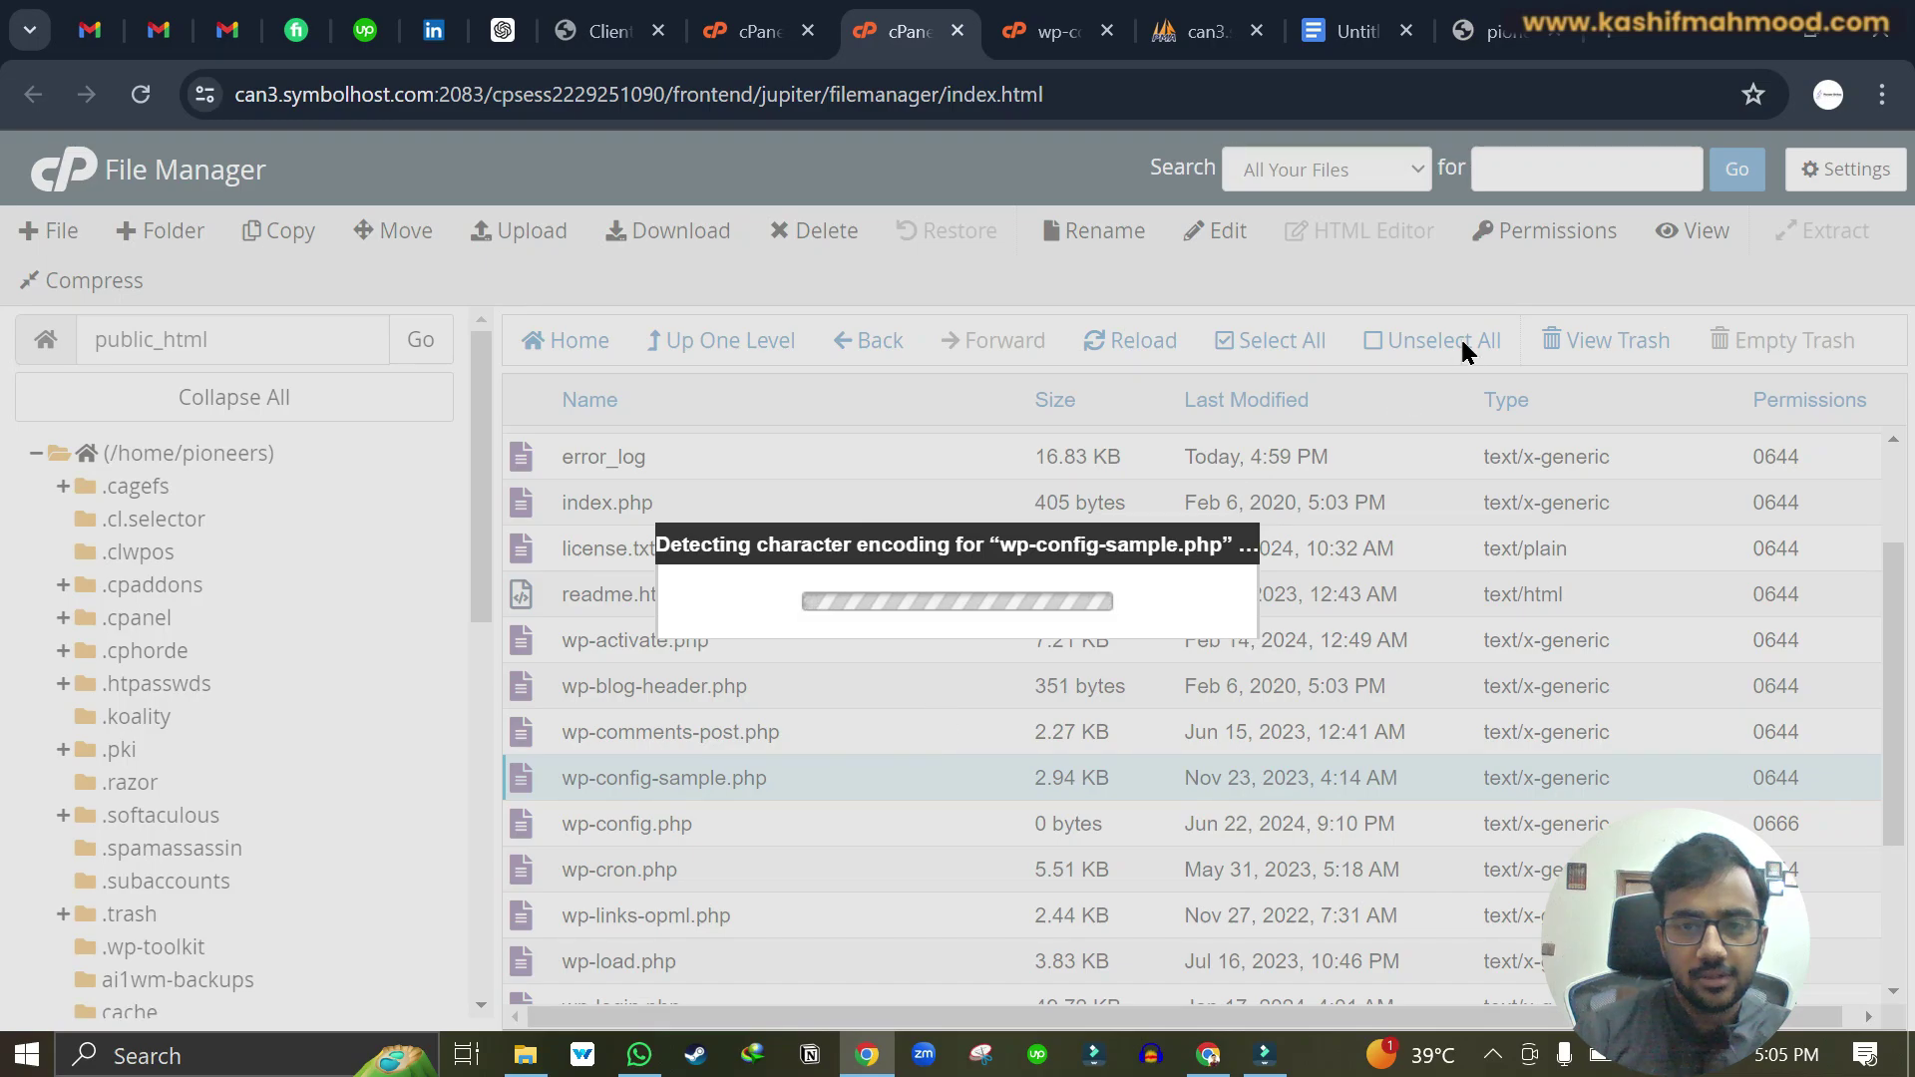
{"action": "left_click", "coordinate": [1606, 33]}
Step: Load wordpress.org in the new tab, then return to cPanel File Manager
{"action": "type", "text": "wordpress.org"}
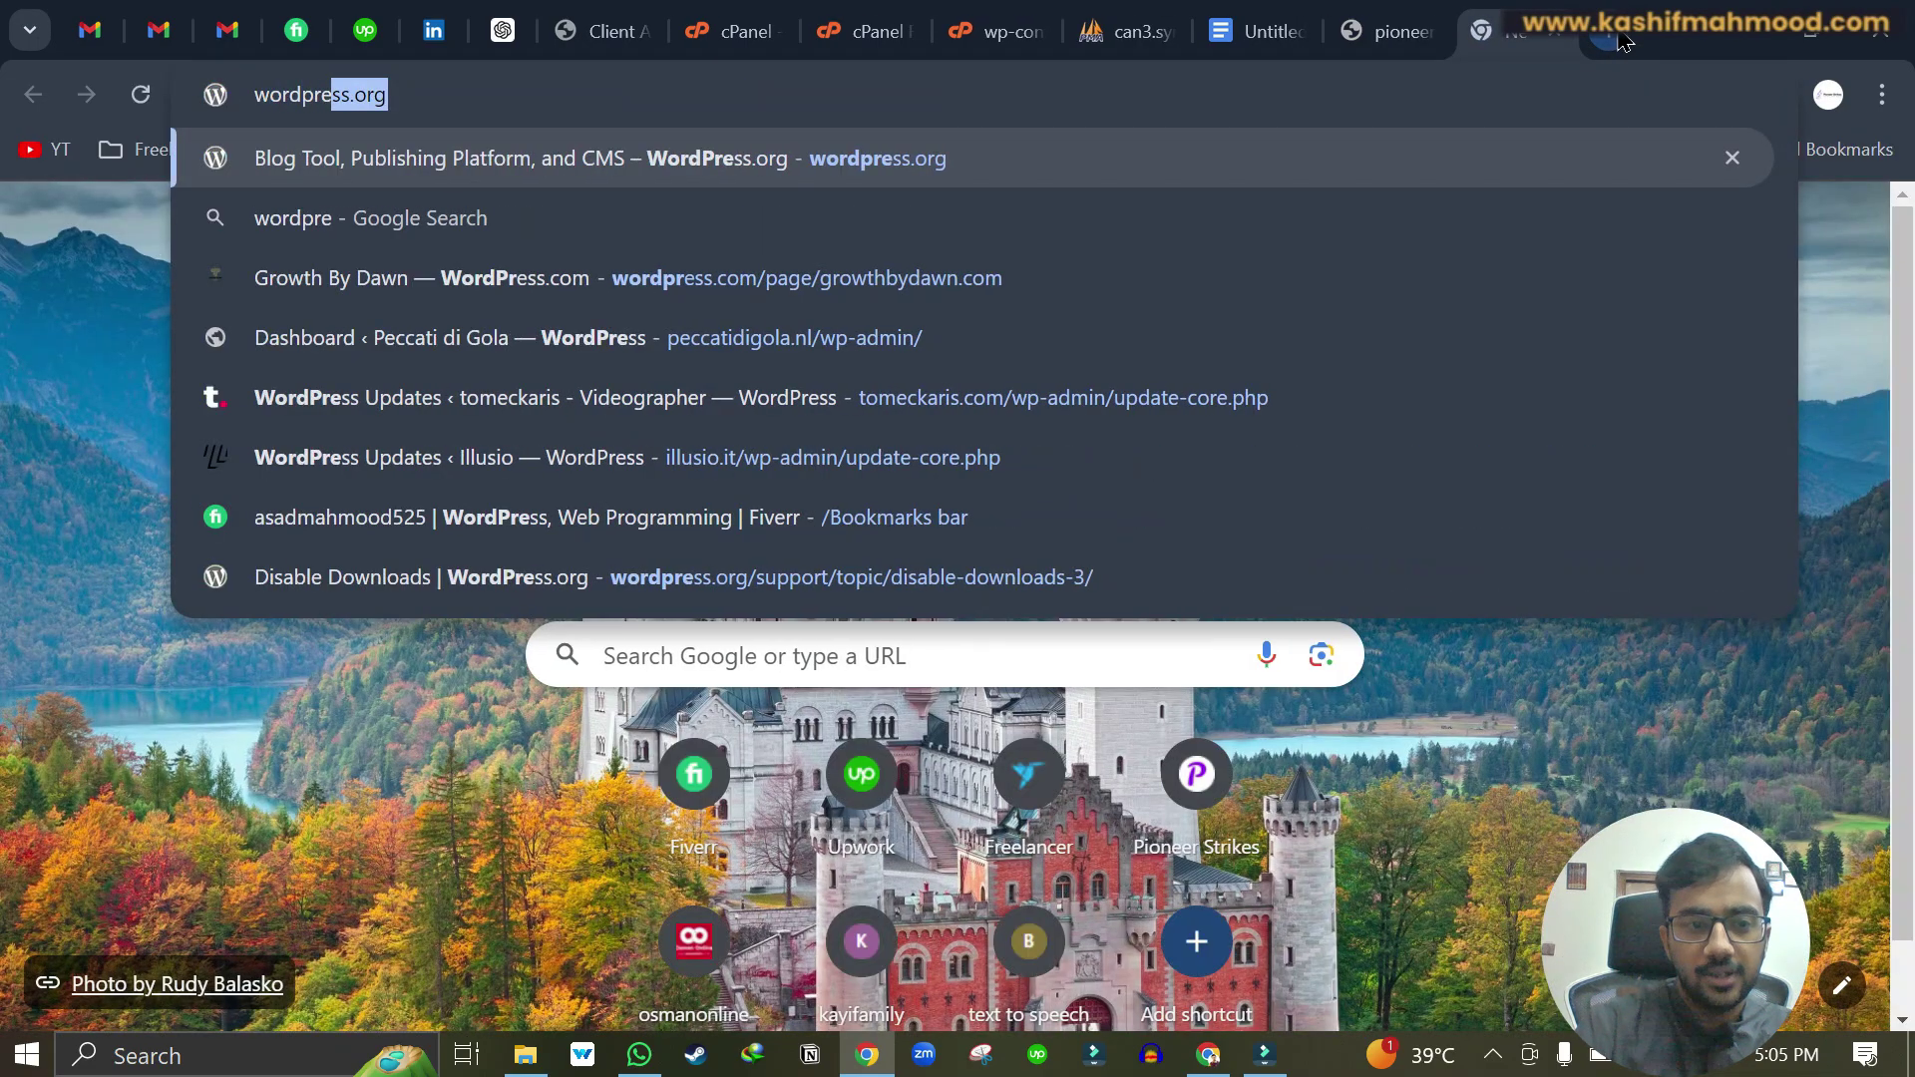
{"action": "key", "text": "Return"}
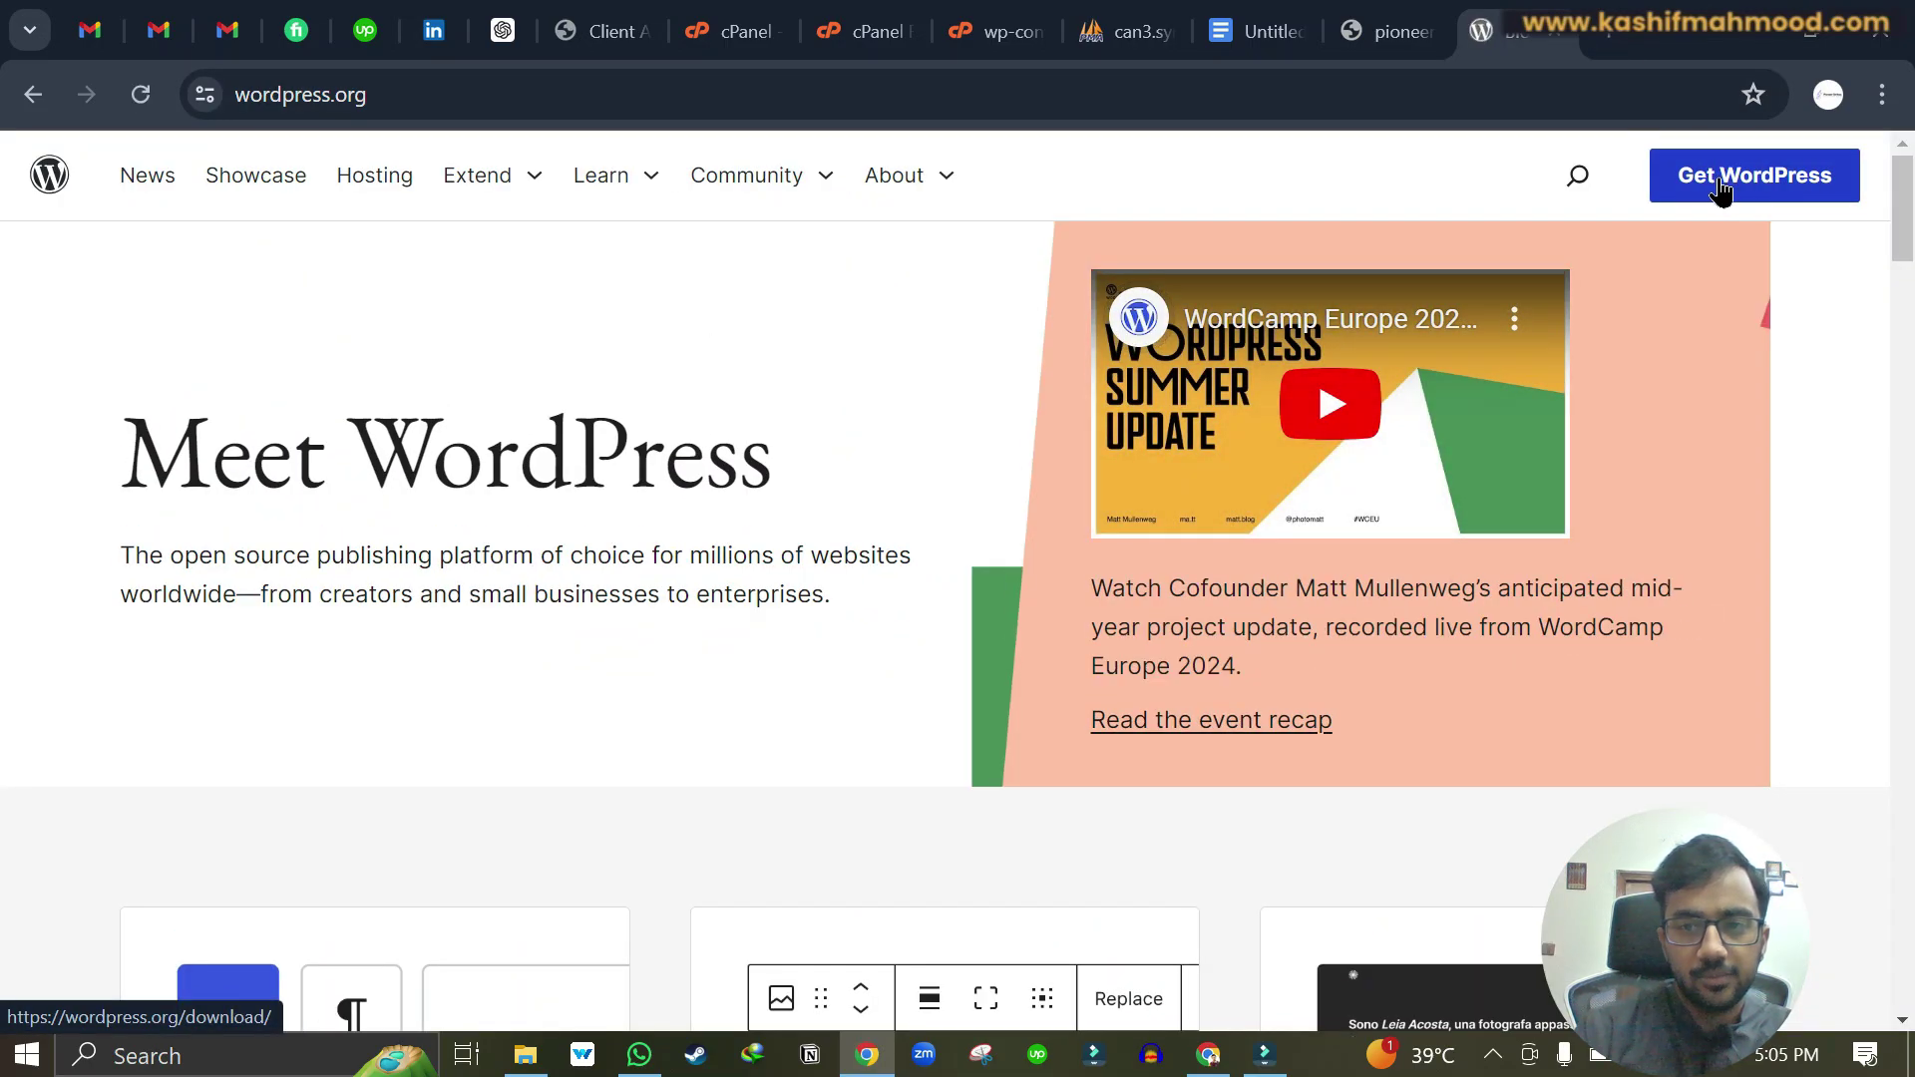
{"action": "left_click", "coordinate": [873, 40]}
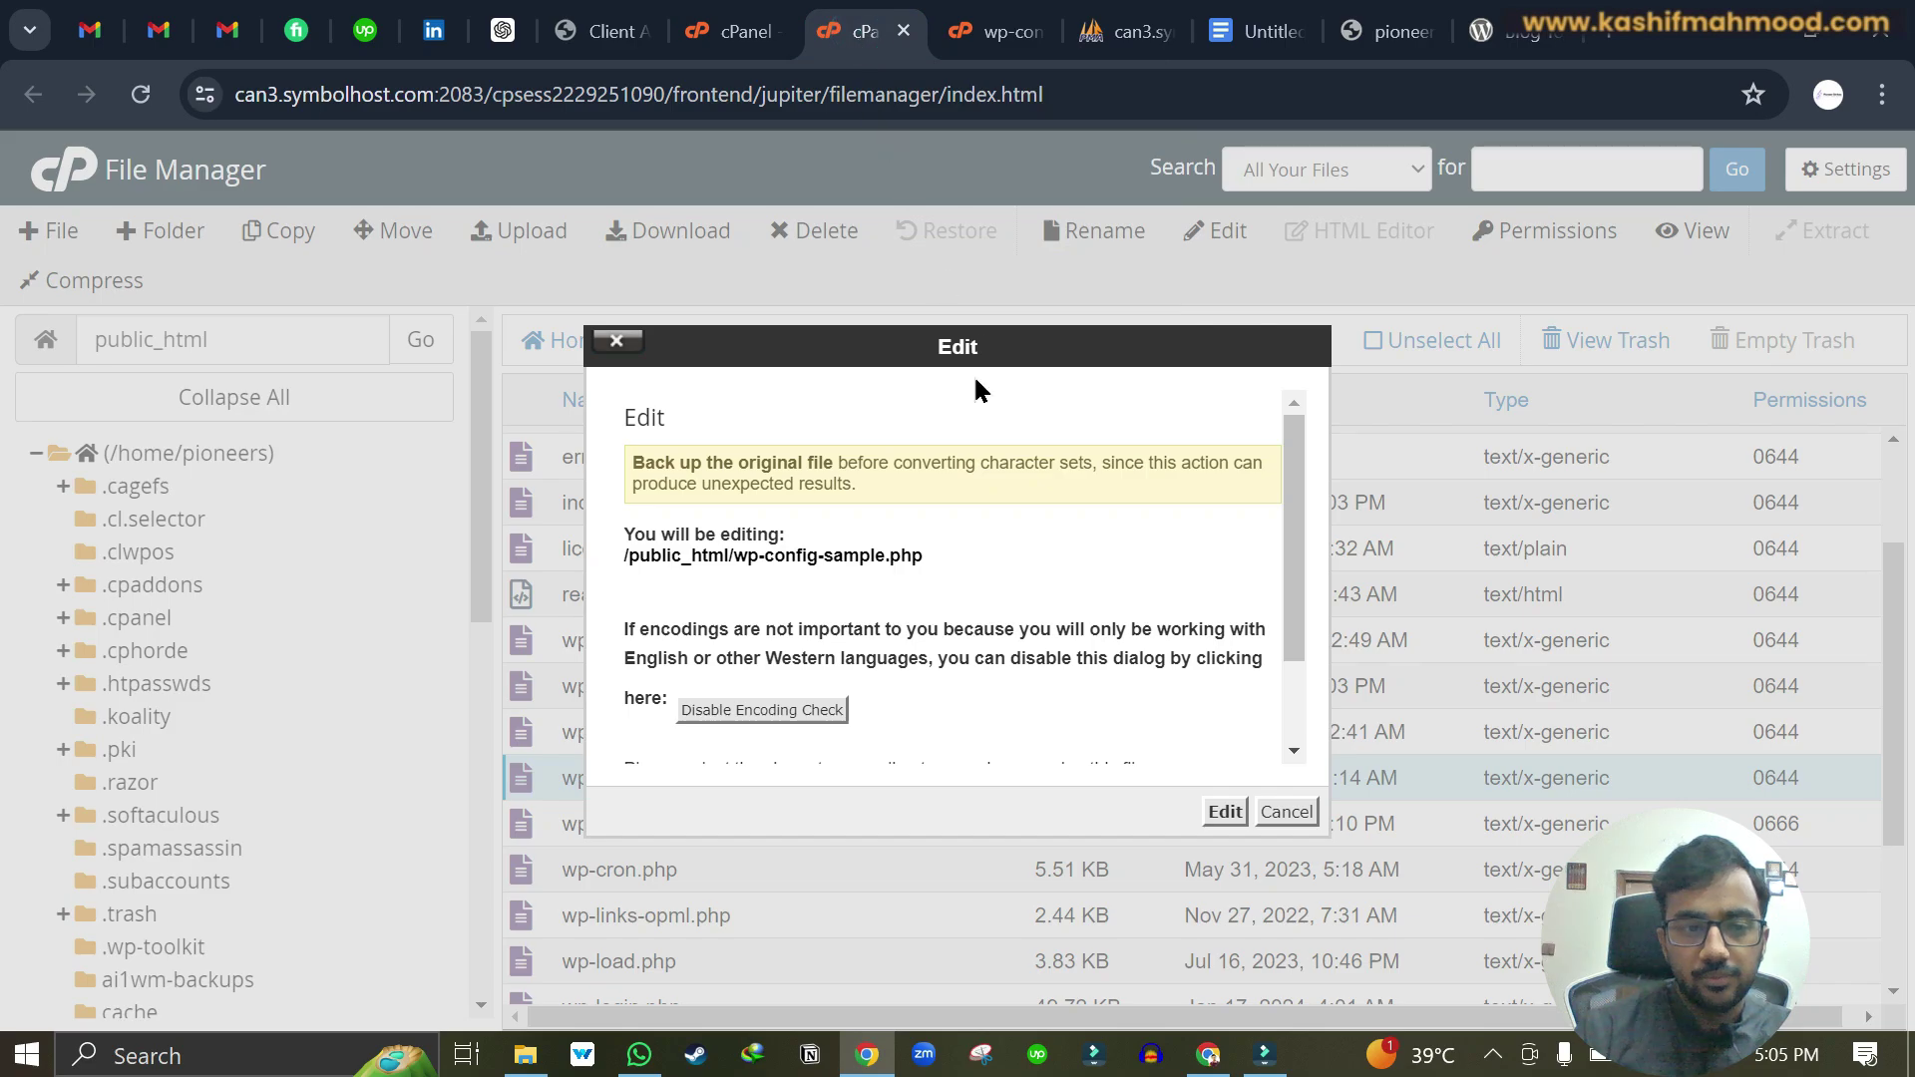
Step: Open wp-config-sample.php in the editor and select its entire contents
{"action": "left_click", "coordinate": [1225, 812]}
{"action": "left_click", "coordinate": [836, 22]}
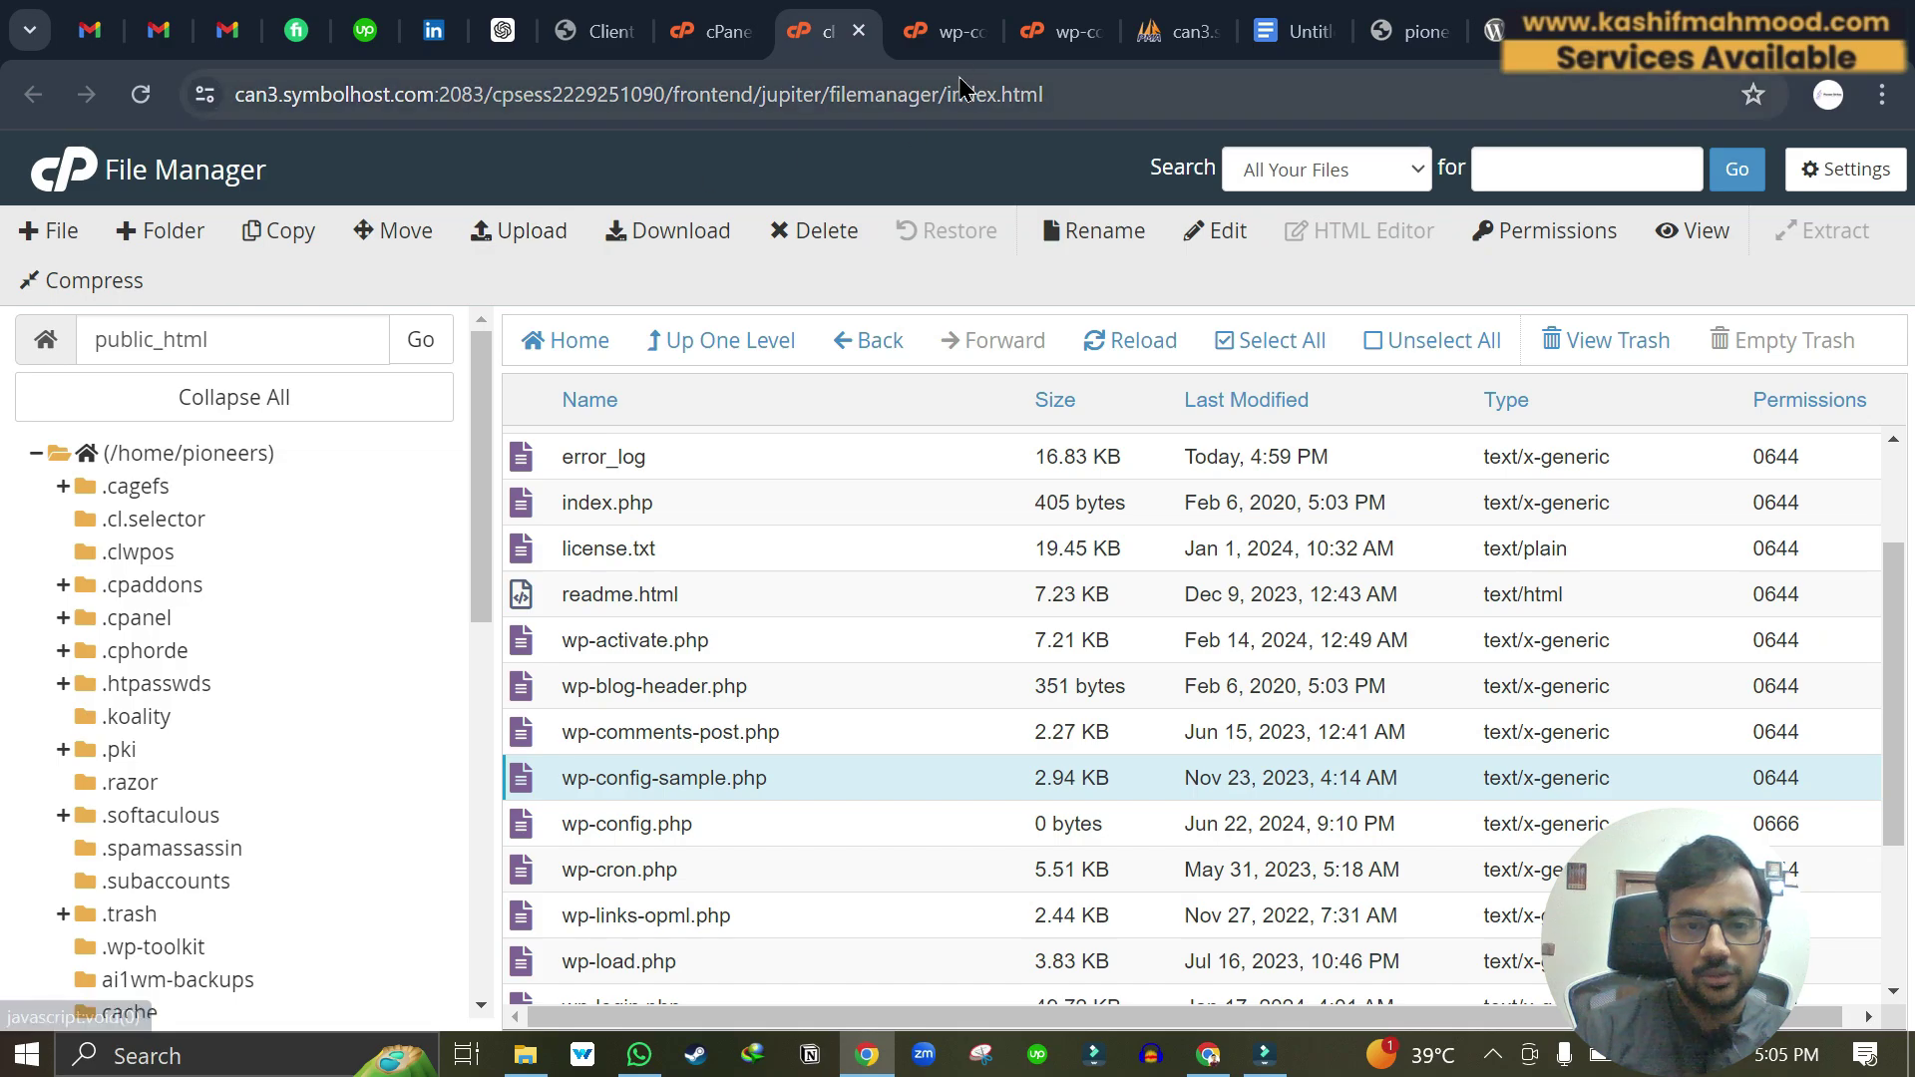
{"action": "left_click", "coordinate": [944, 40]}
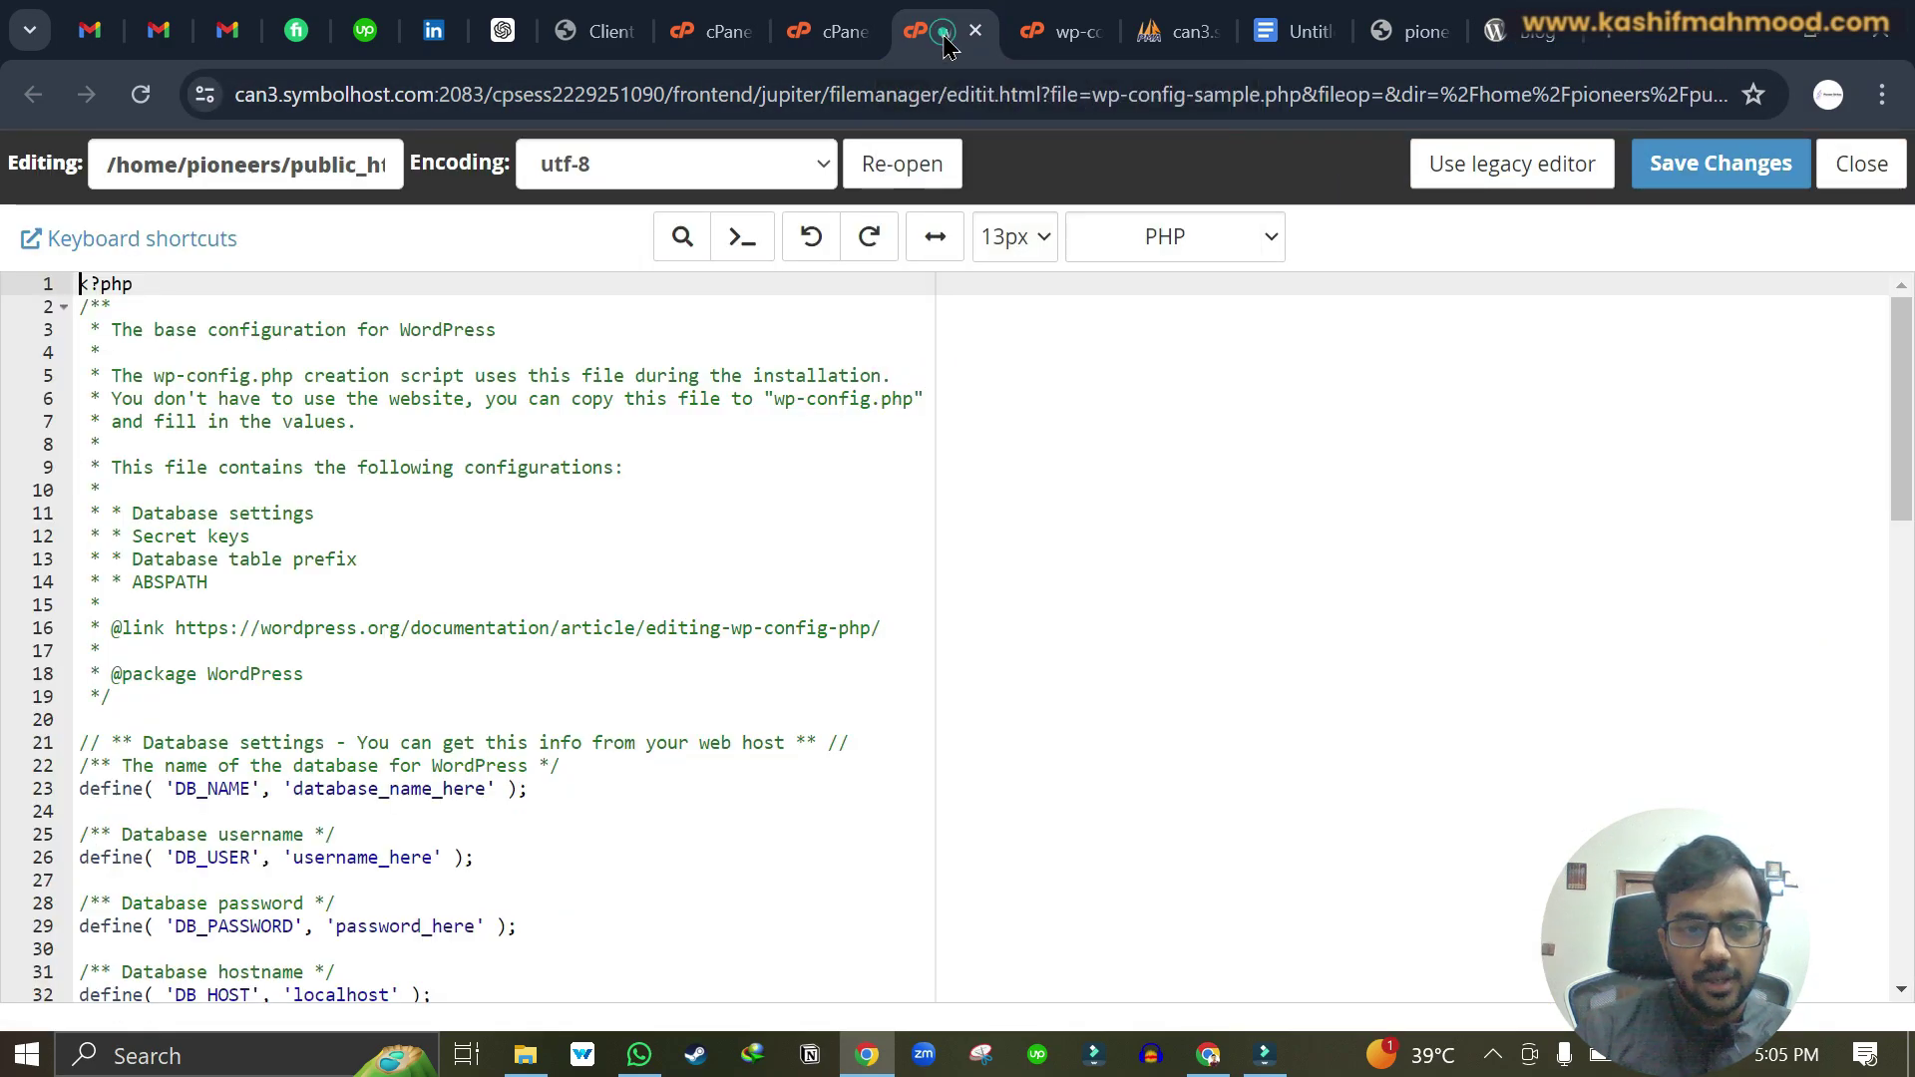
{"action": "left_click", "coordinate": [502, 609]}
{"action": "key", "text": "ctrl+a"}
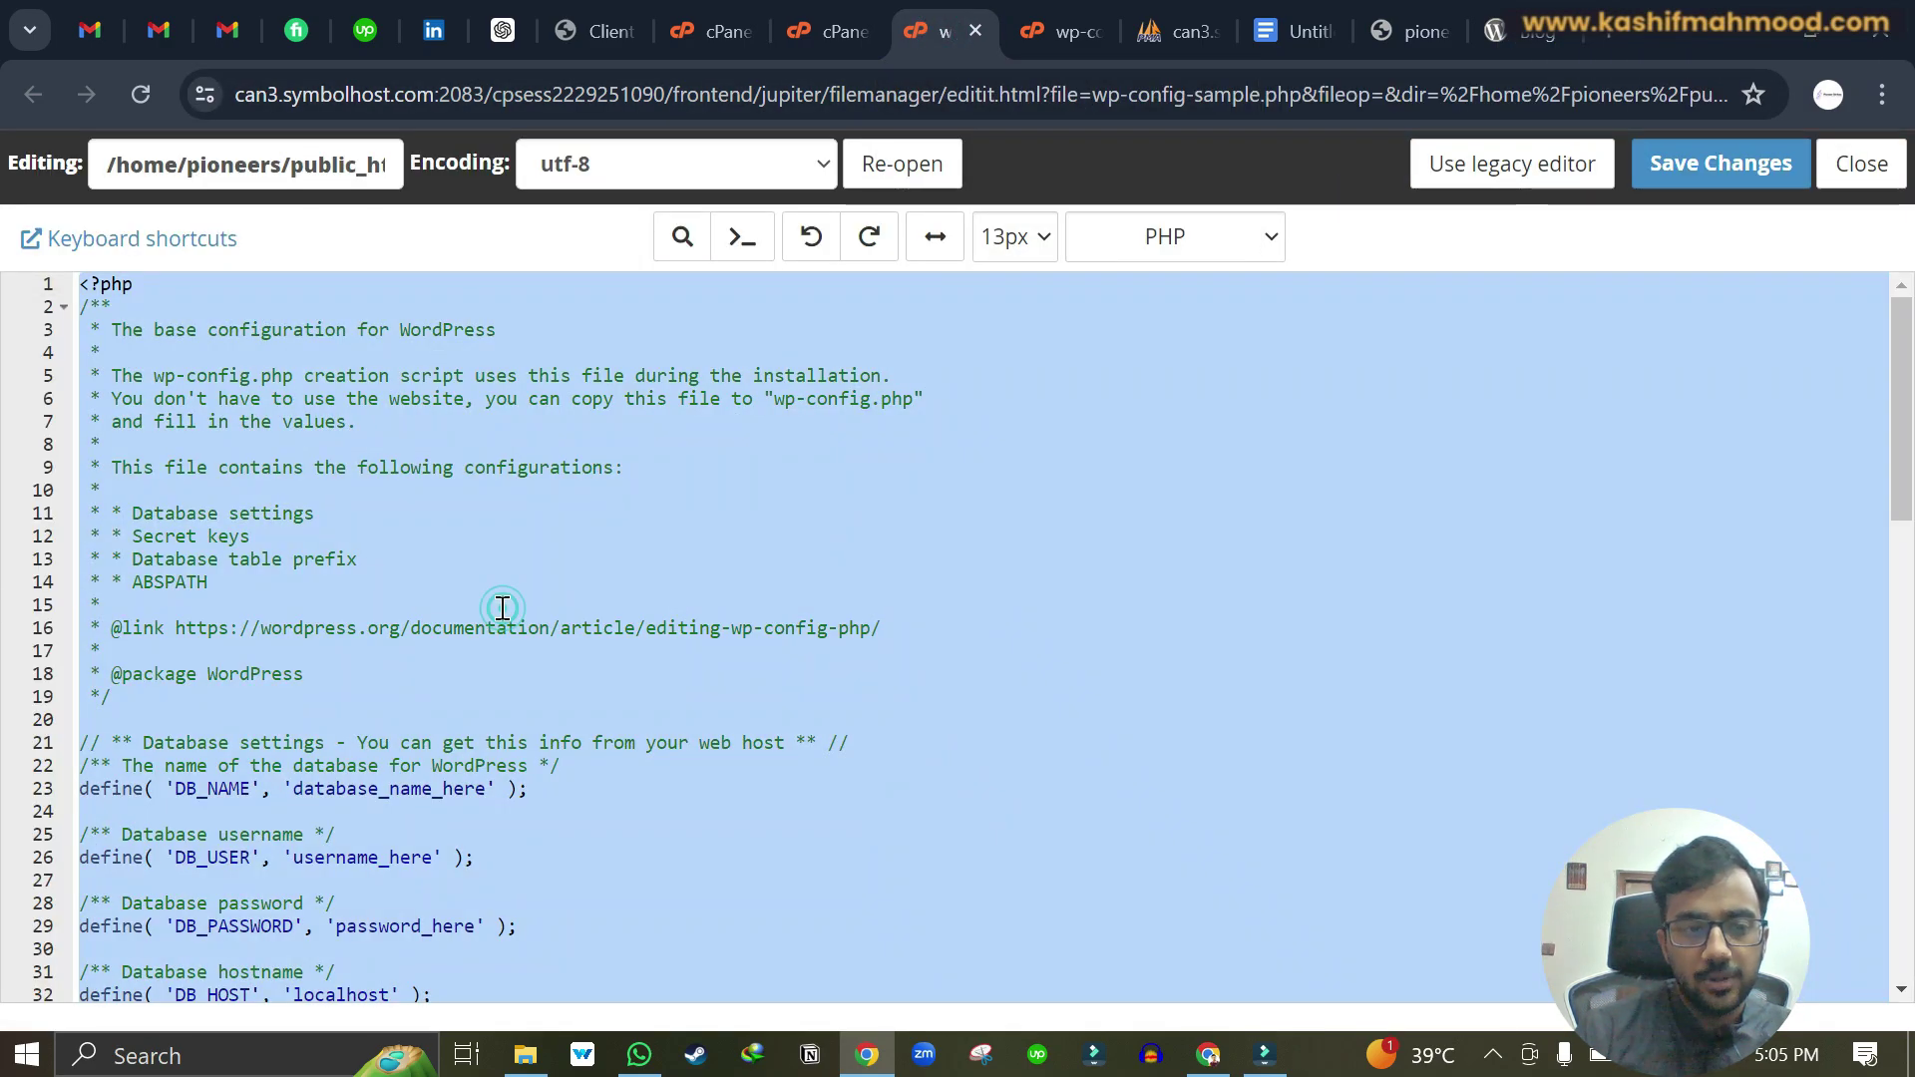
Step: Paste the sample configuration into the empty wp-config.php editor
{"action": "left_click", "coordinate": [1065, 24]}
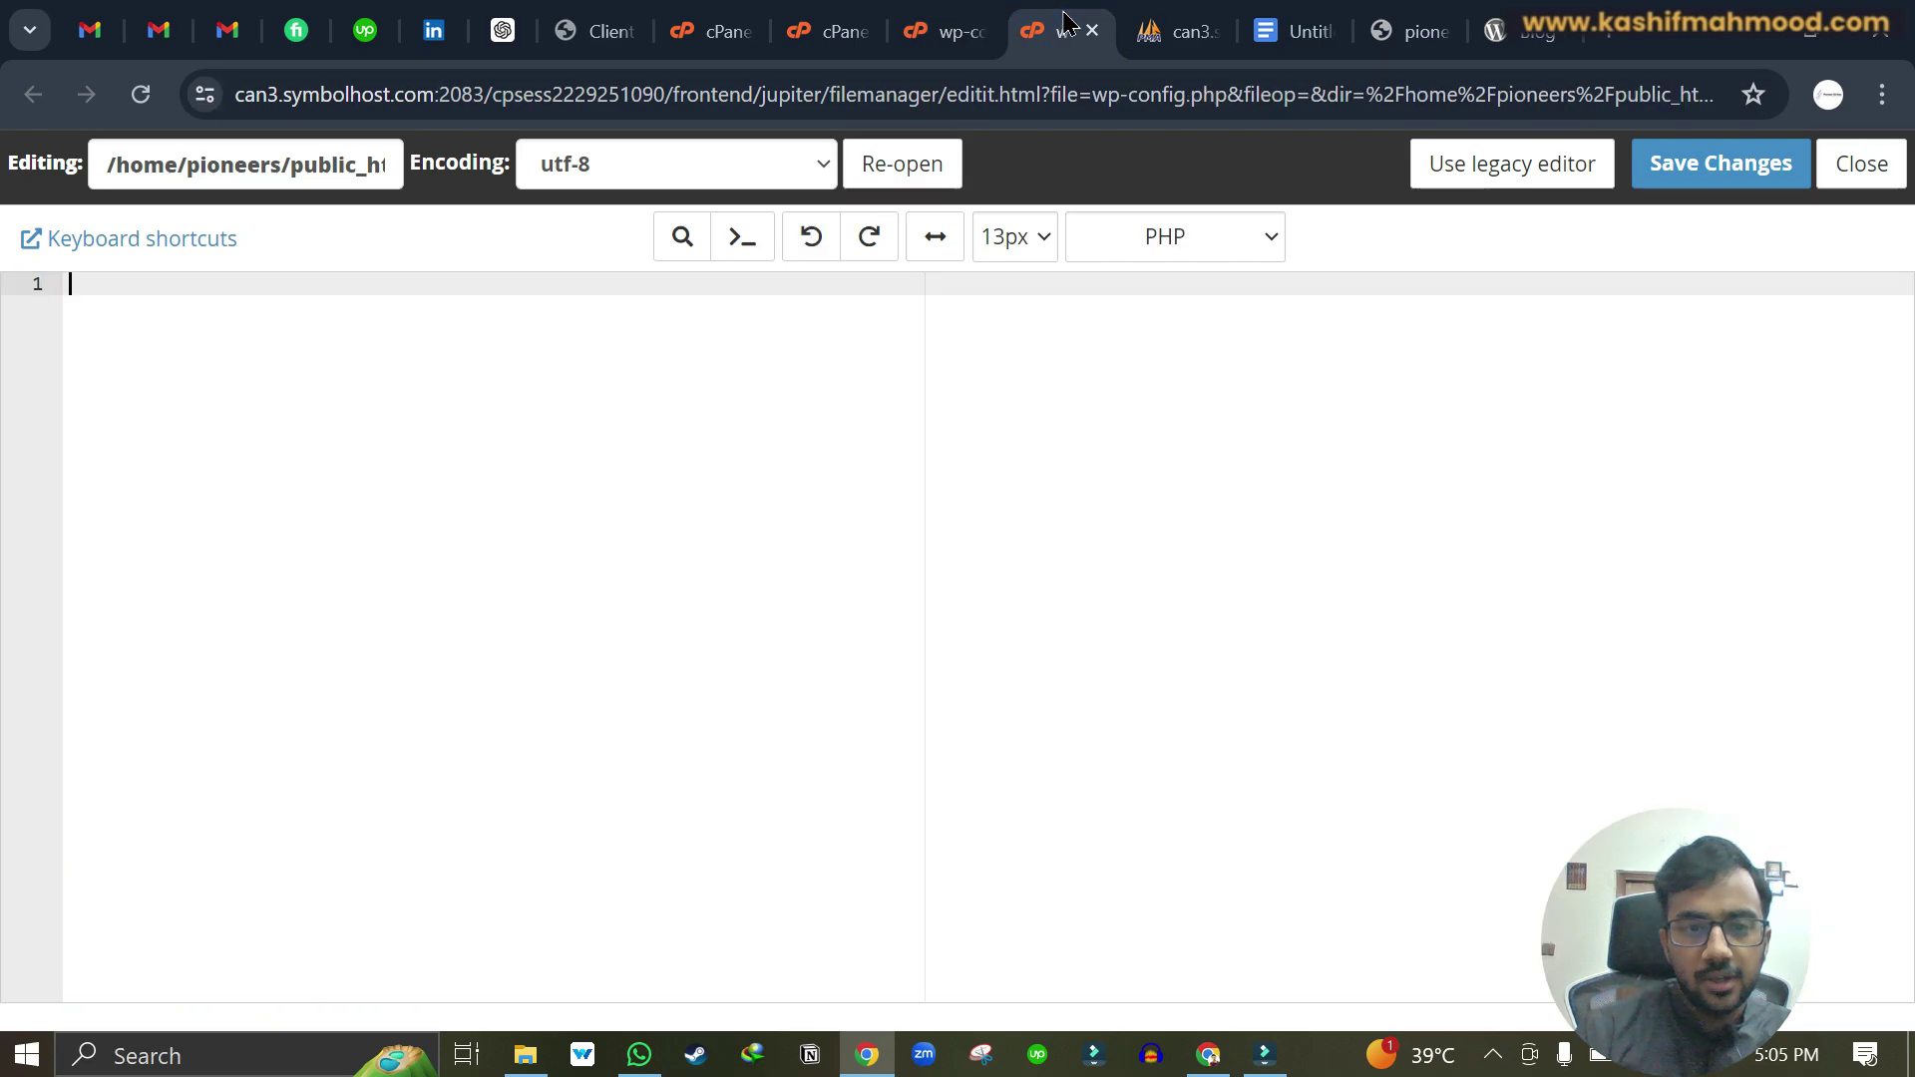
{"action": "left_click", "coordinate": [557, 475]}
{"action": "key", "text": "ctrl+v"}
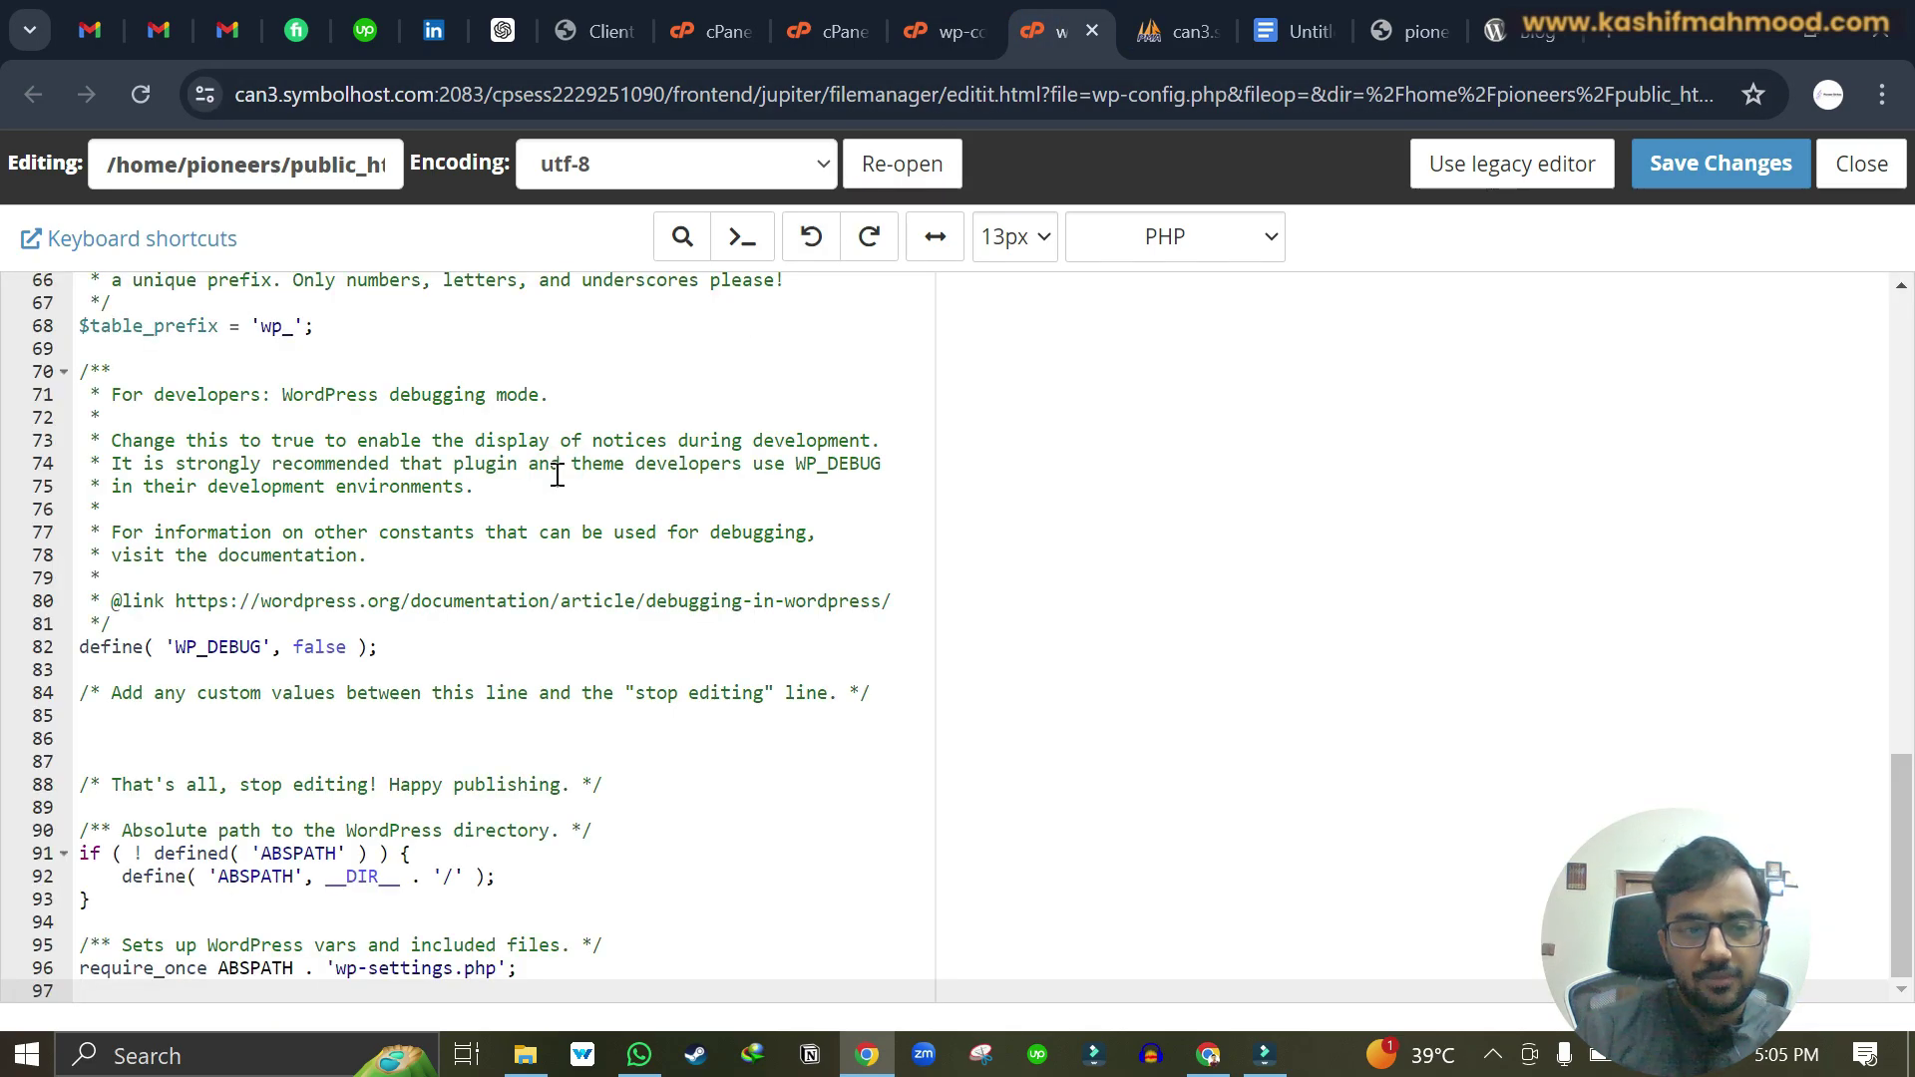
{"action": "scroll", "coordinate": [558, 475], "scroll_direction": "up", "scroll_amount": 8}
{"action": "scroll", "coordinate": [558, 474], "scroll_direction": "up", "scroll_amount": 3}
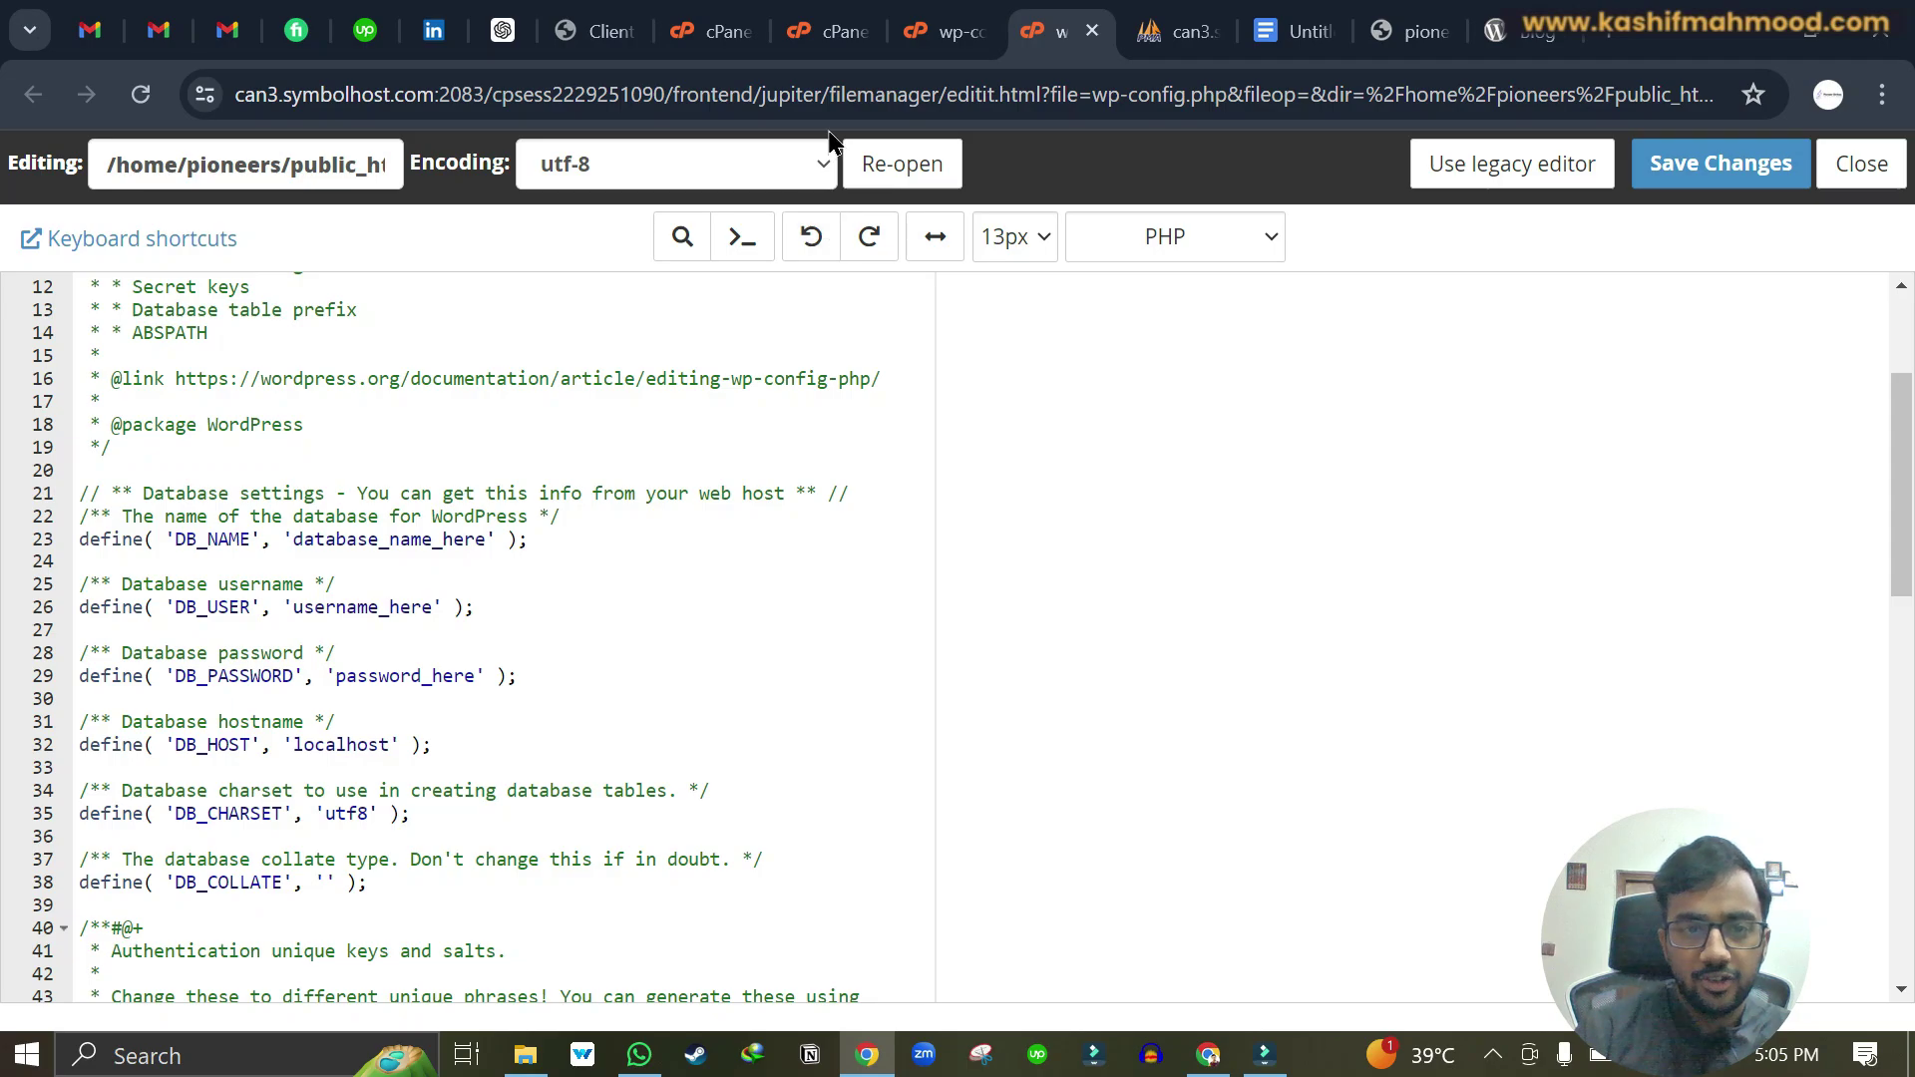
{"action": "left_click", "coordinate": [833, 33]}
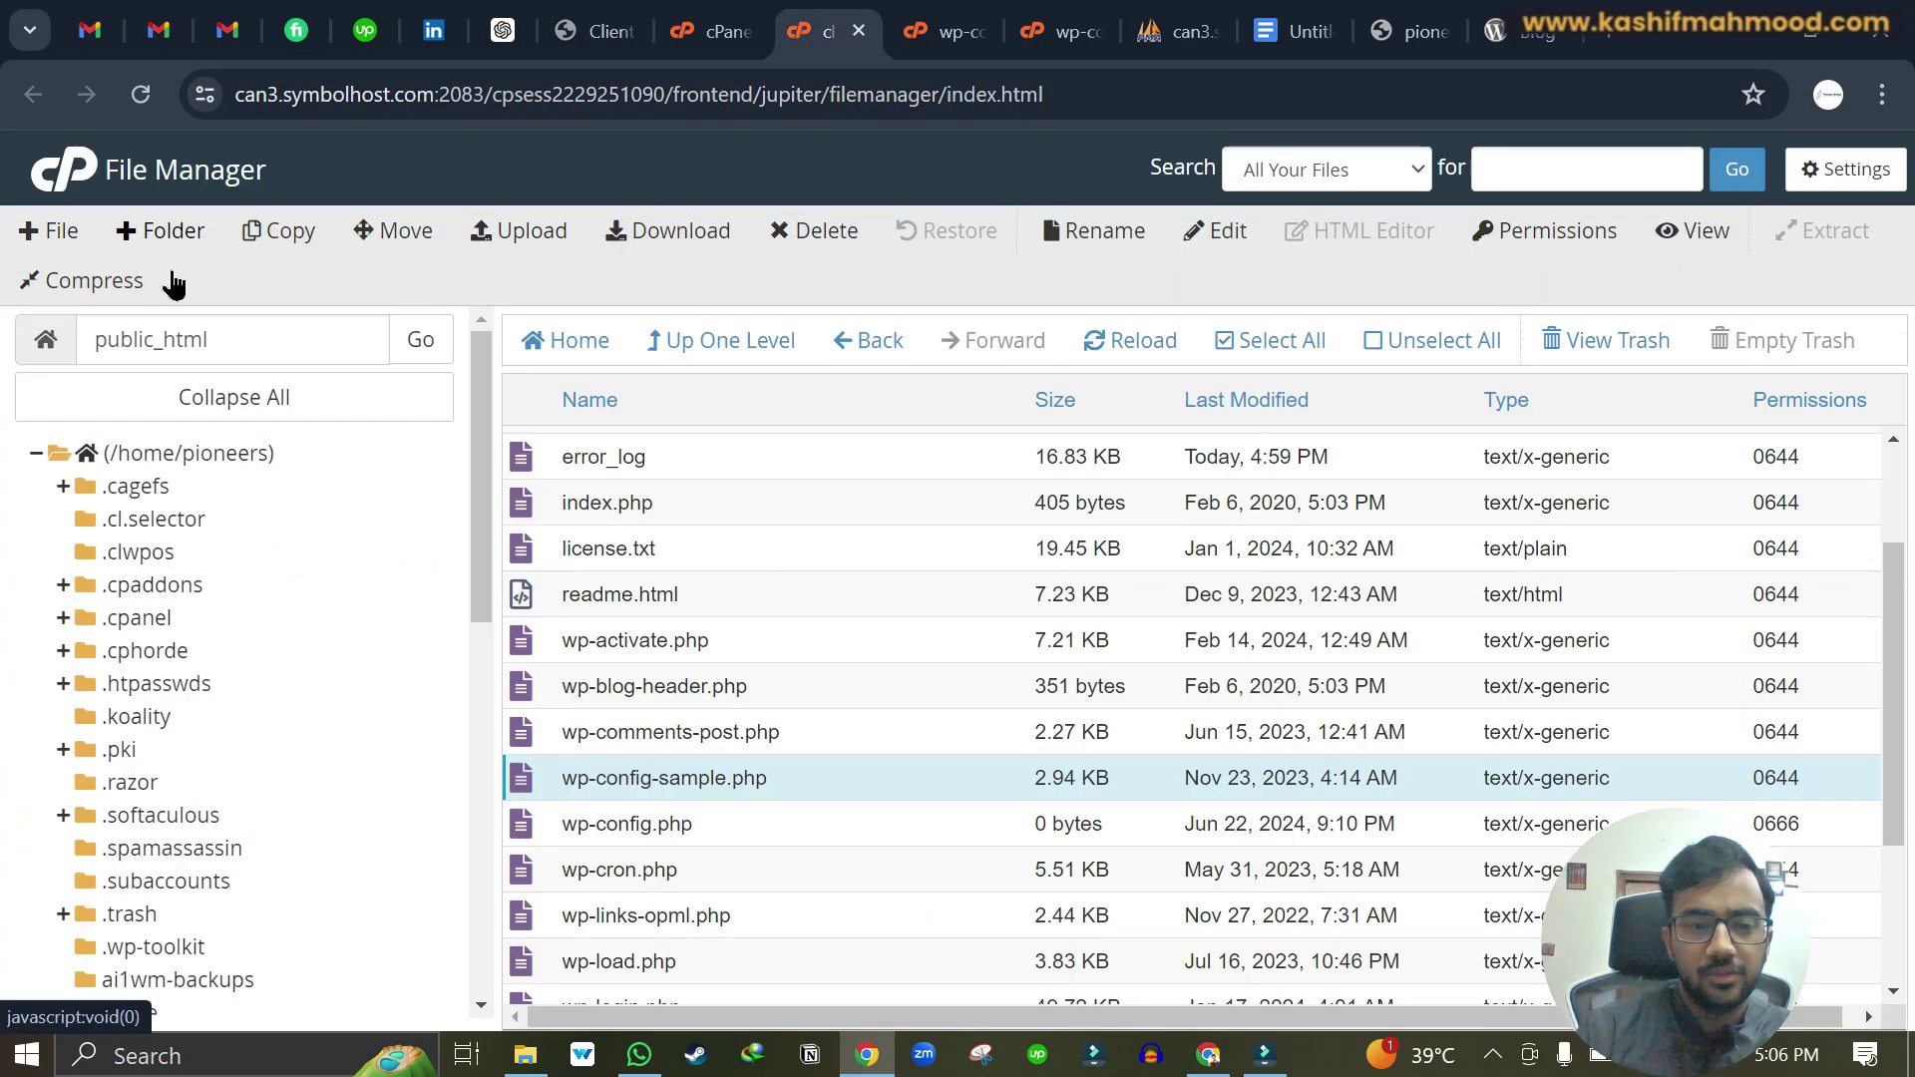
Step: Zoom in on wp-config.php and review its placeholder DB name, user, password and 'wp_' prefix
{"action": "left_click", "coordinate": [591, 823]}
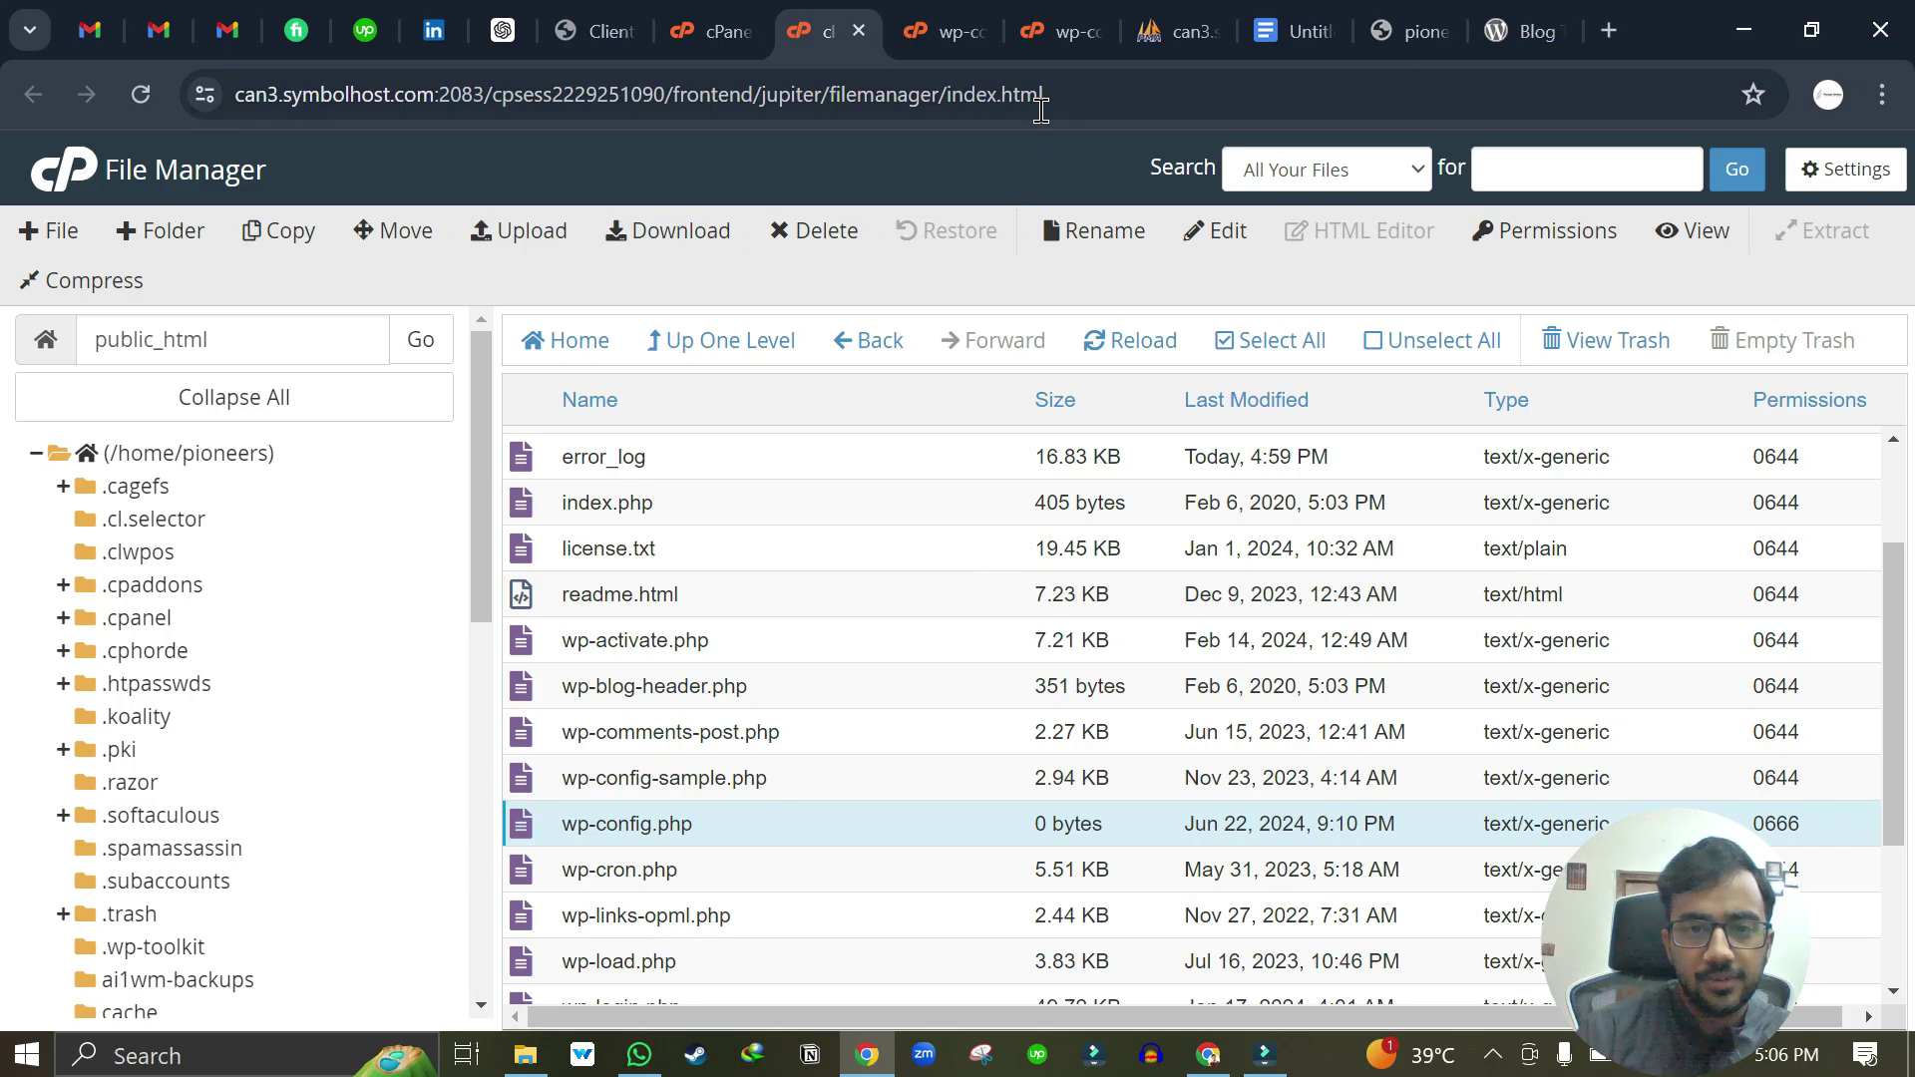
{"action": "scroll", "coordinate": [644, 505], "scroll_direction": "up", "scroll_amount": 3}
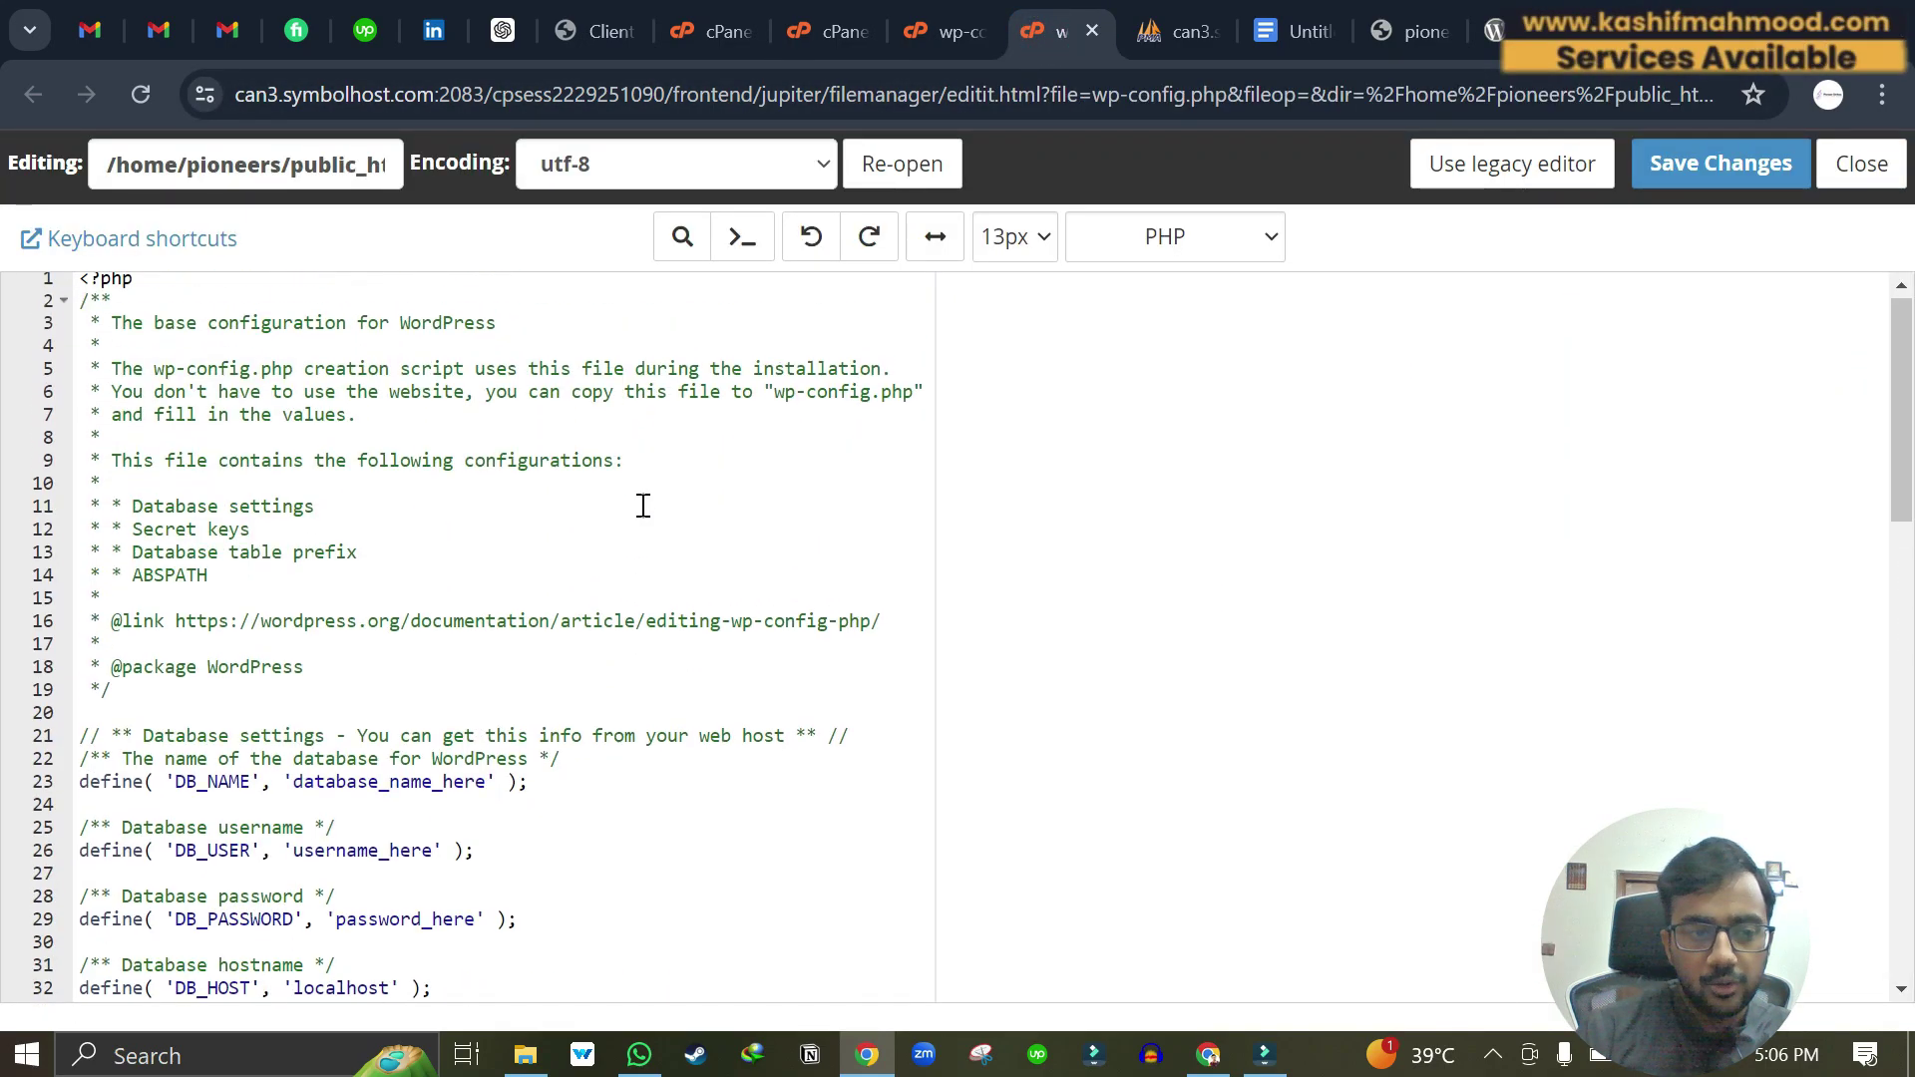
{"action": "scroll", "coordinate": [329, 855], "scroll_direction": "down", "scroll_amount": 1}
{"action": "scroll", "coordinate": [344, 788], "scroll_direction": "down", "scroll_amount": 2}
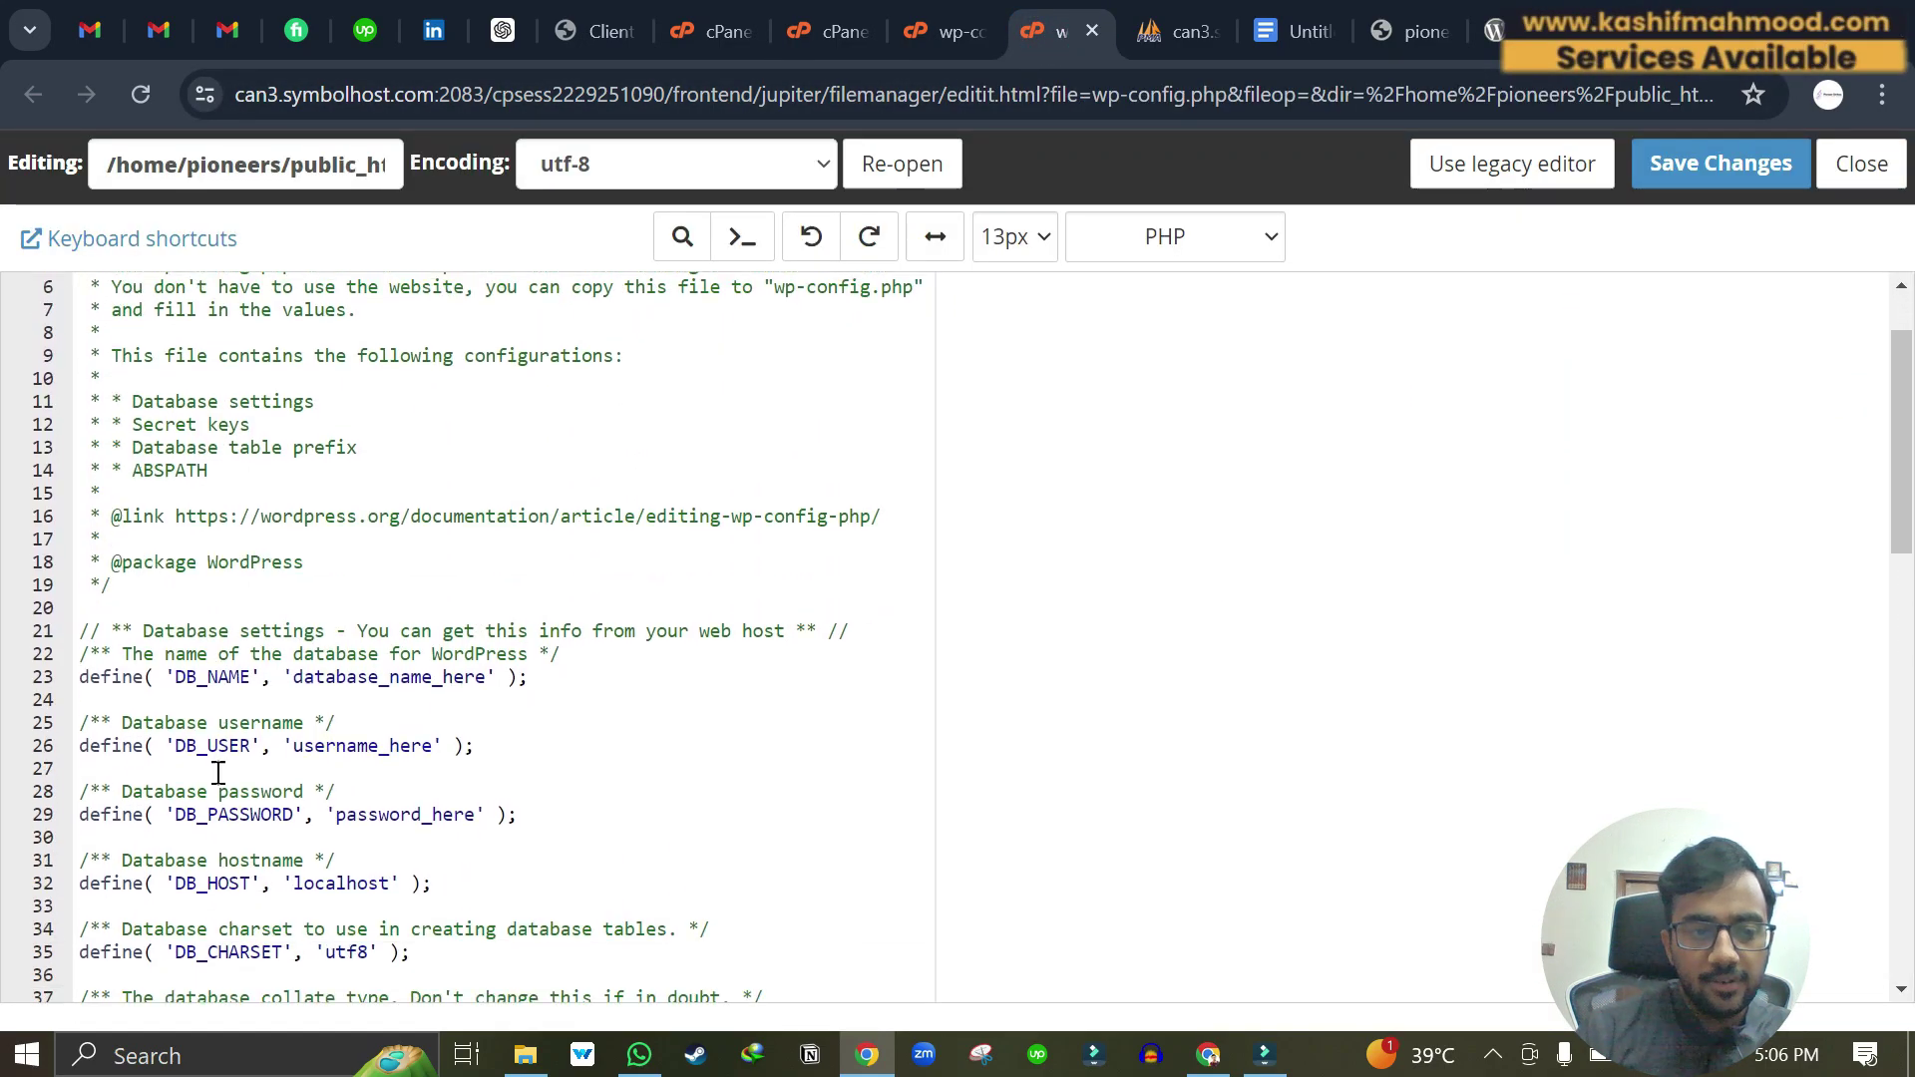
{"action": "key", "text": "ctrl+plus"}
{"action": "key", "text": "ctrl+plus"}
{"action": "key", "text": "ctrl+plus"}
{"action": "key", "text": "ctrl+plus"}
{"action": "key", "text": "ctrl+plus"}
{"action": "key", "text": "ctrl+plus"}
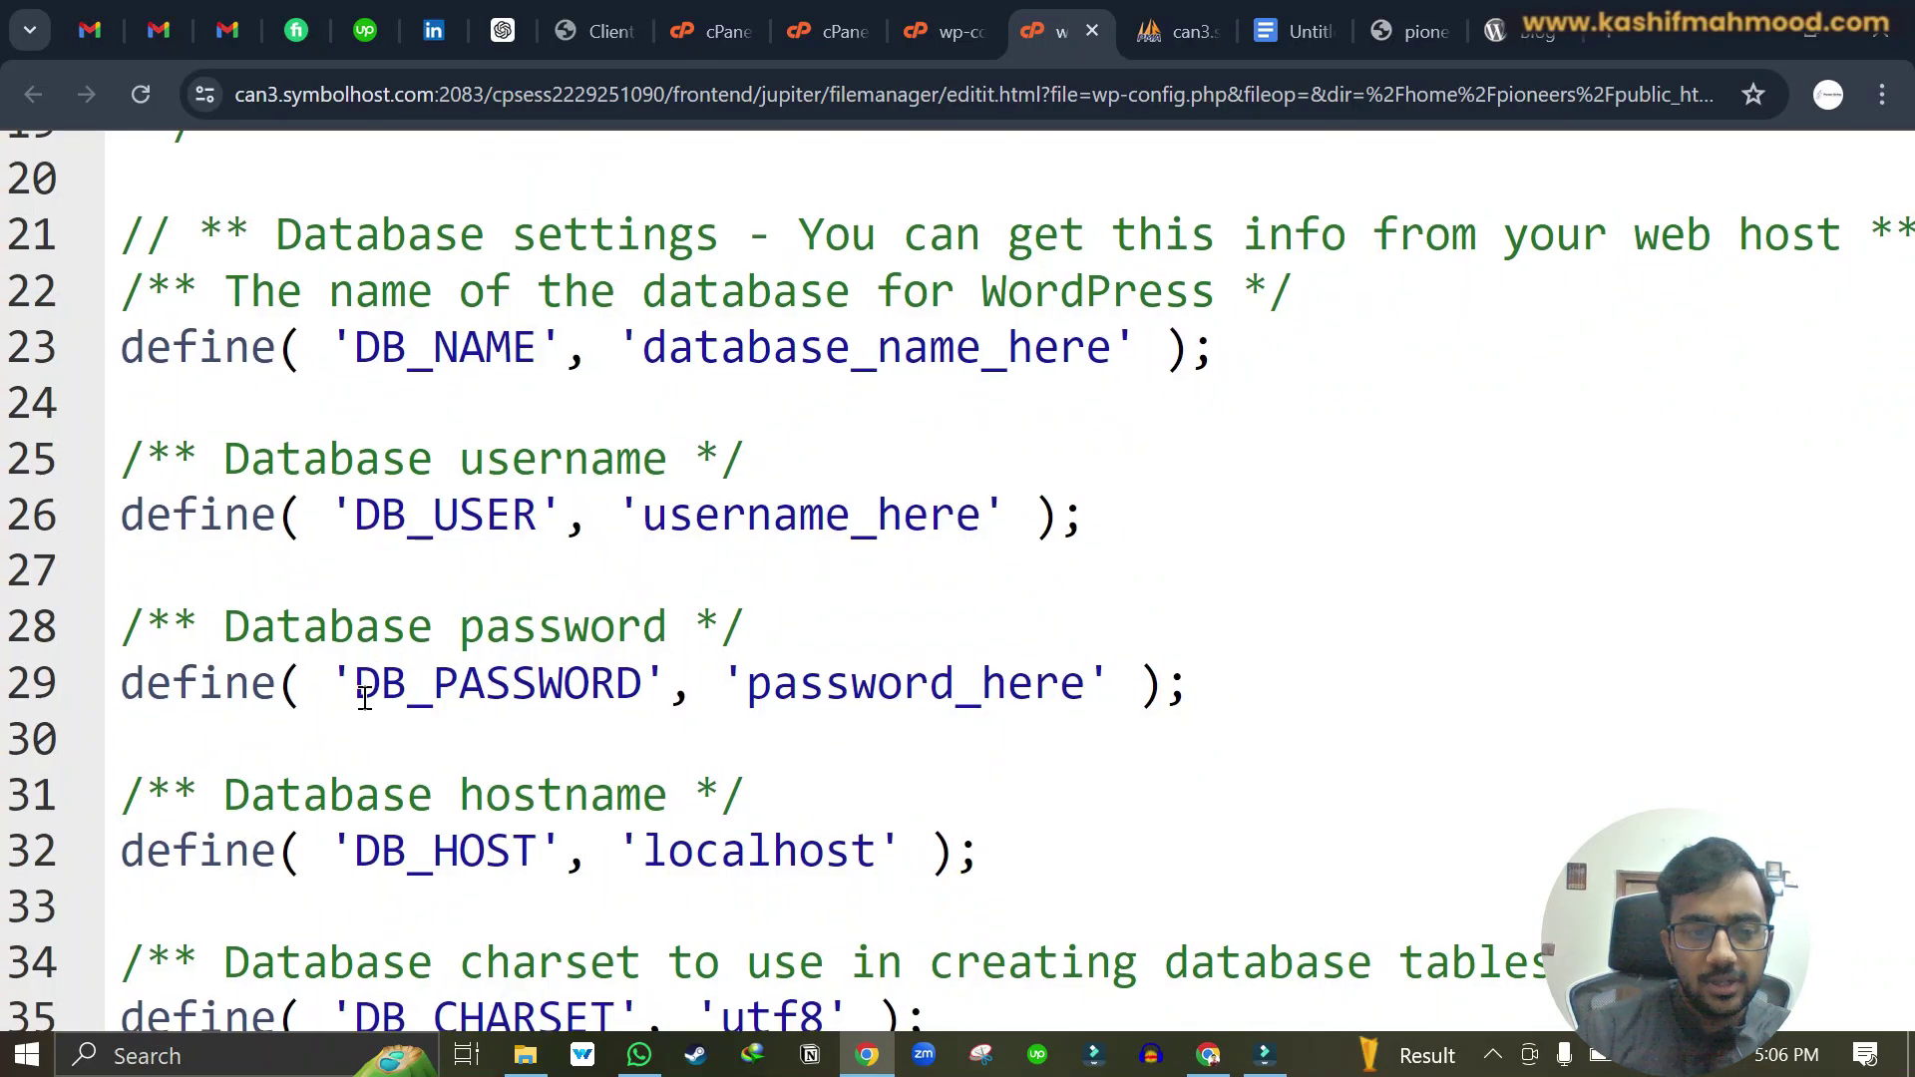
{"action": "scroll", "coordinate": [365, 698], "scroll_direction": "down", "scroll_amount": 12}
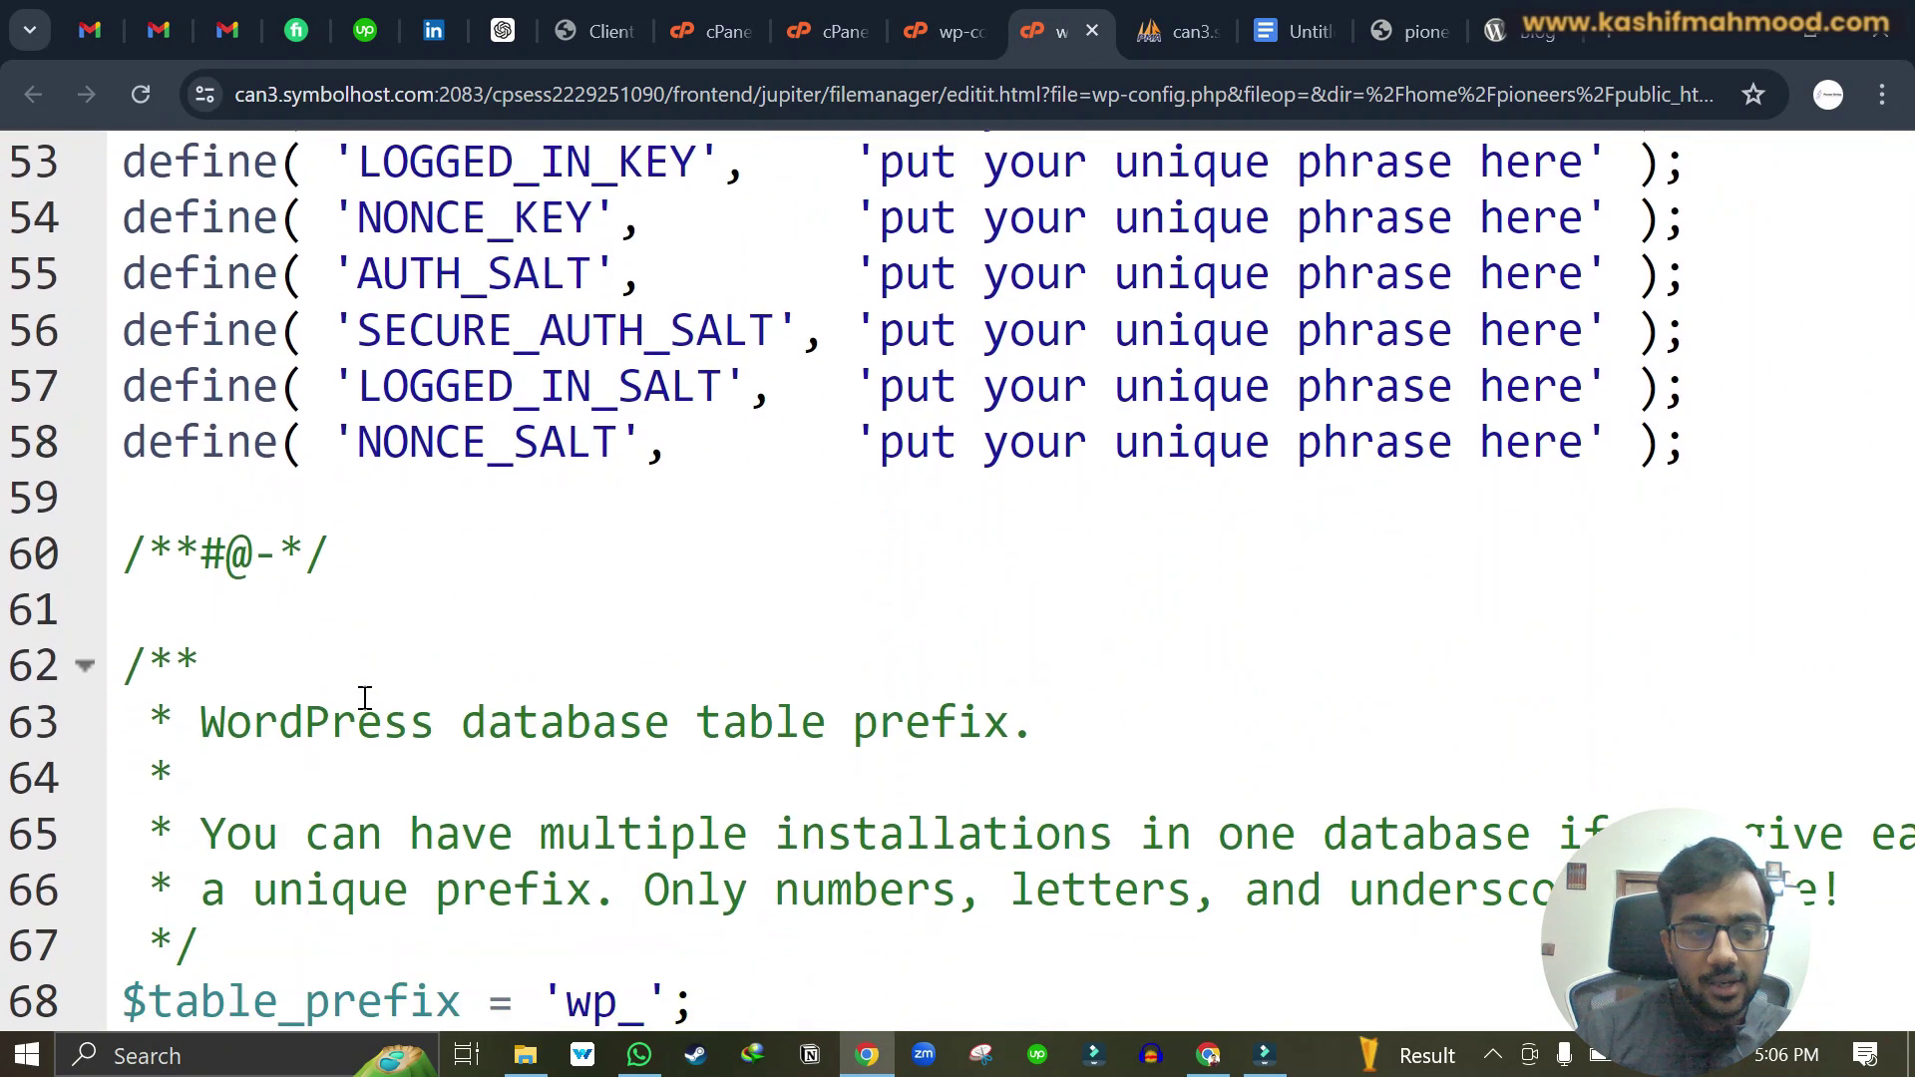
{"action": "scroll", "coordinate": [365, 697], "scroll_direction": "down", "scroll_amount": 3}
{"action": "left_click", "coordinate": [363, 698]}
{"action": "scroll", "coordinate": [563, 560], "scroll_direction": "up", "scroll_amount": 15}
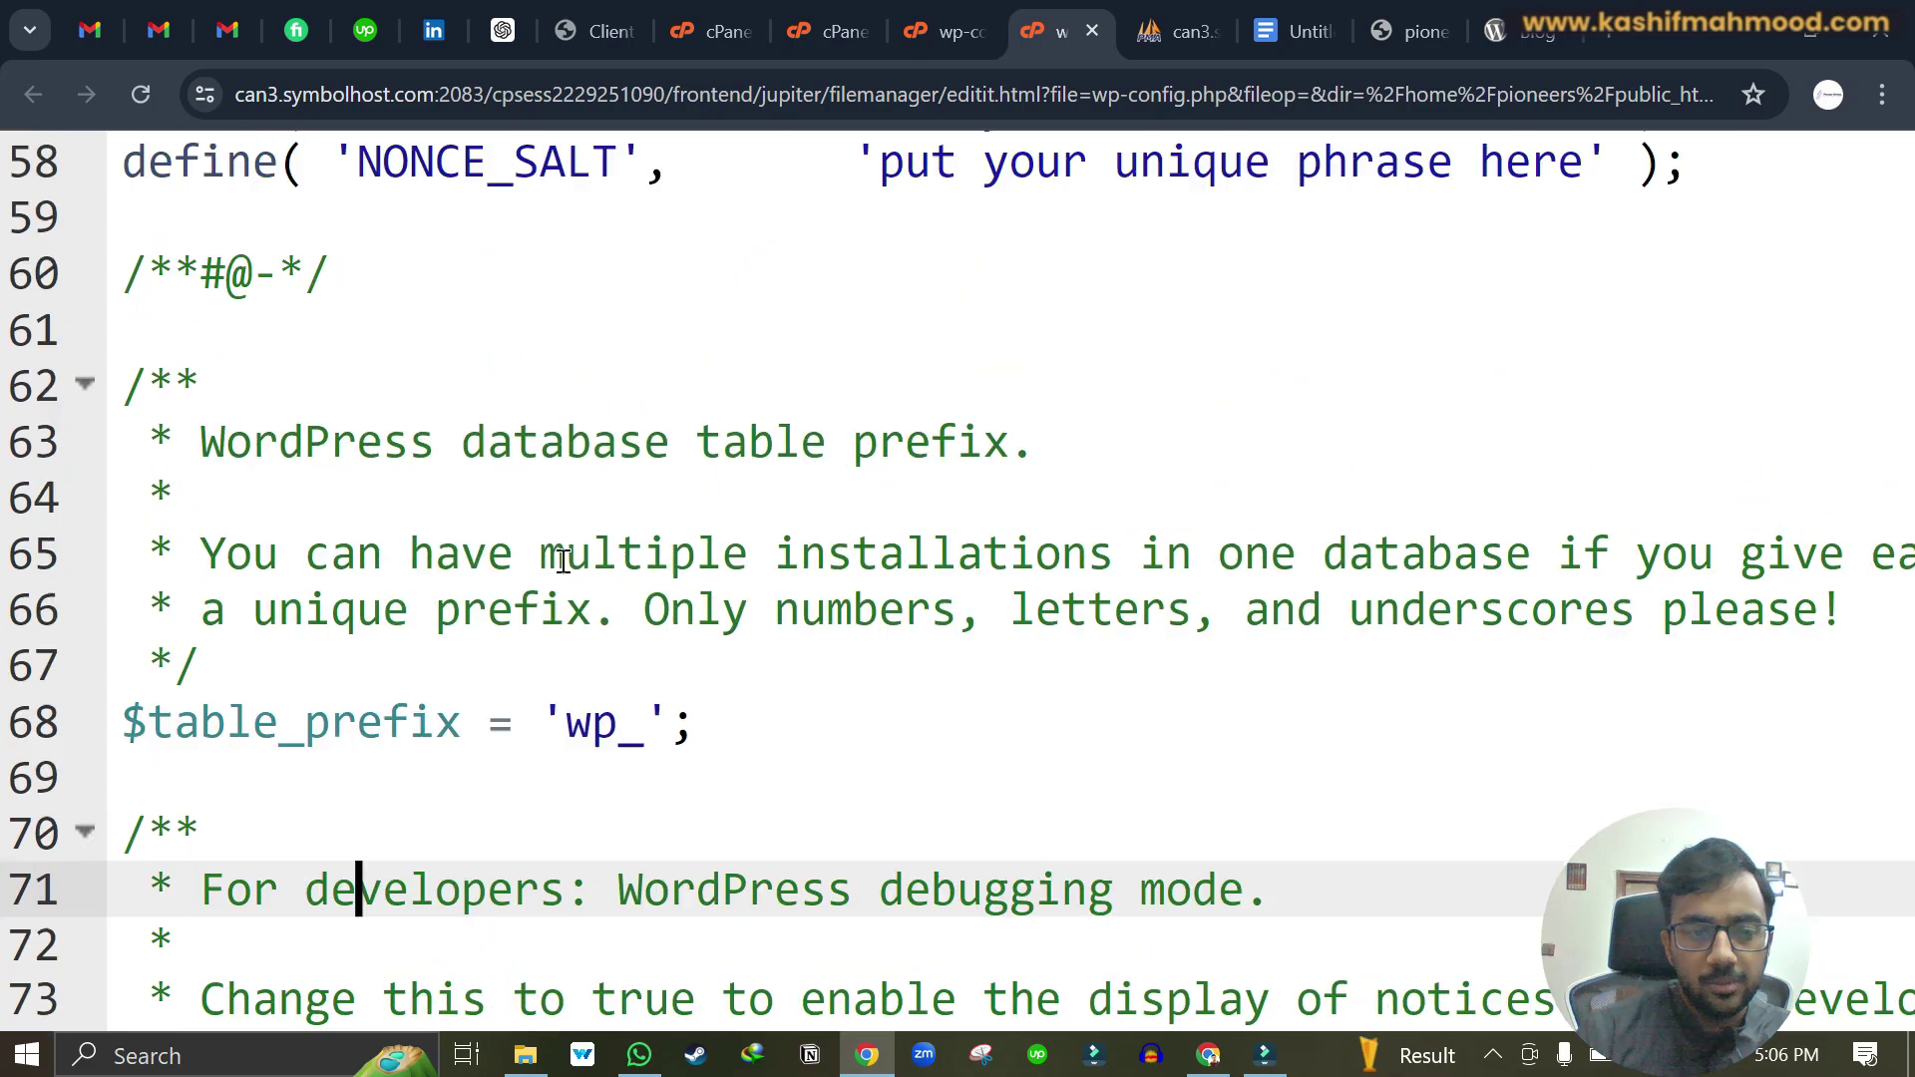
{"action": "scroll", "coordinate": [563, 560], "scroll_direction": "up", "scroll_amount": 3}
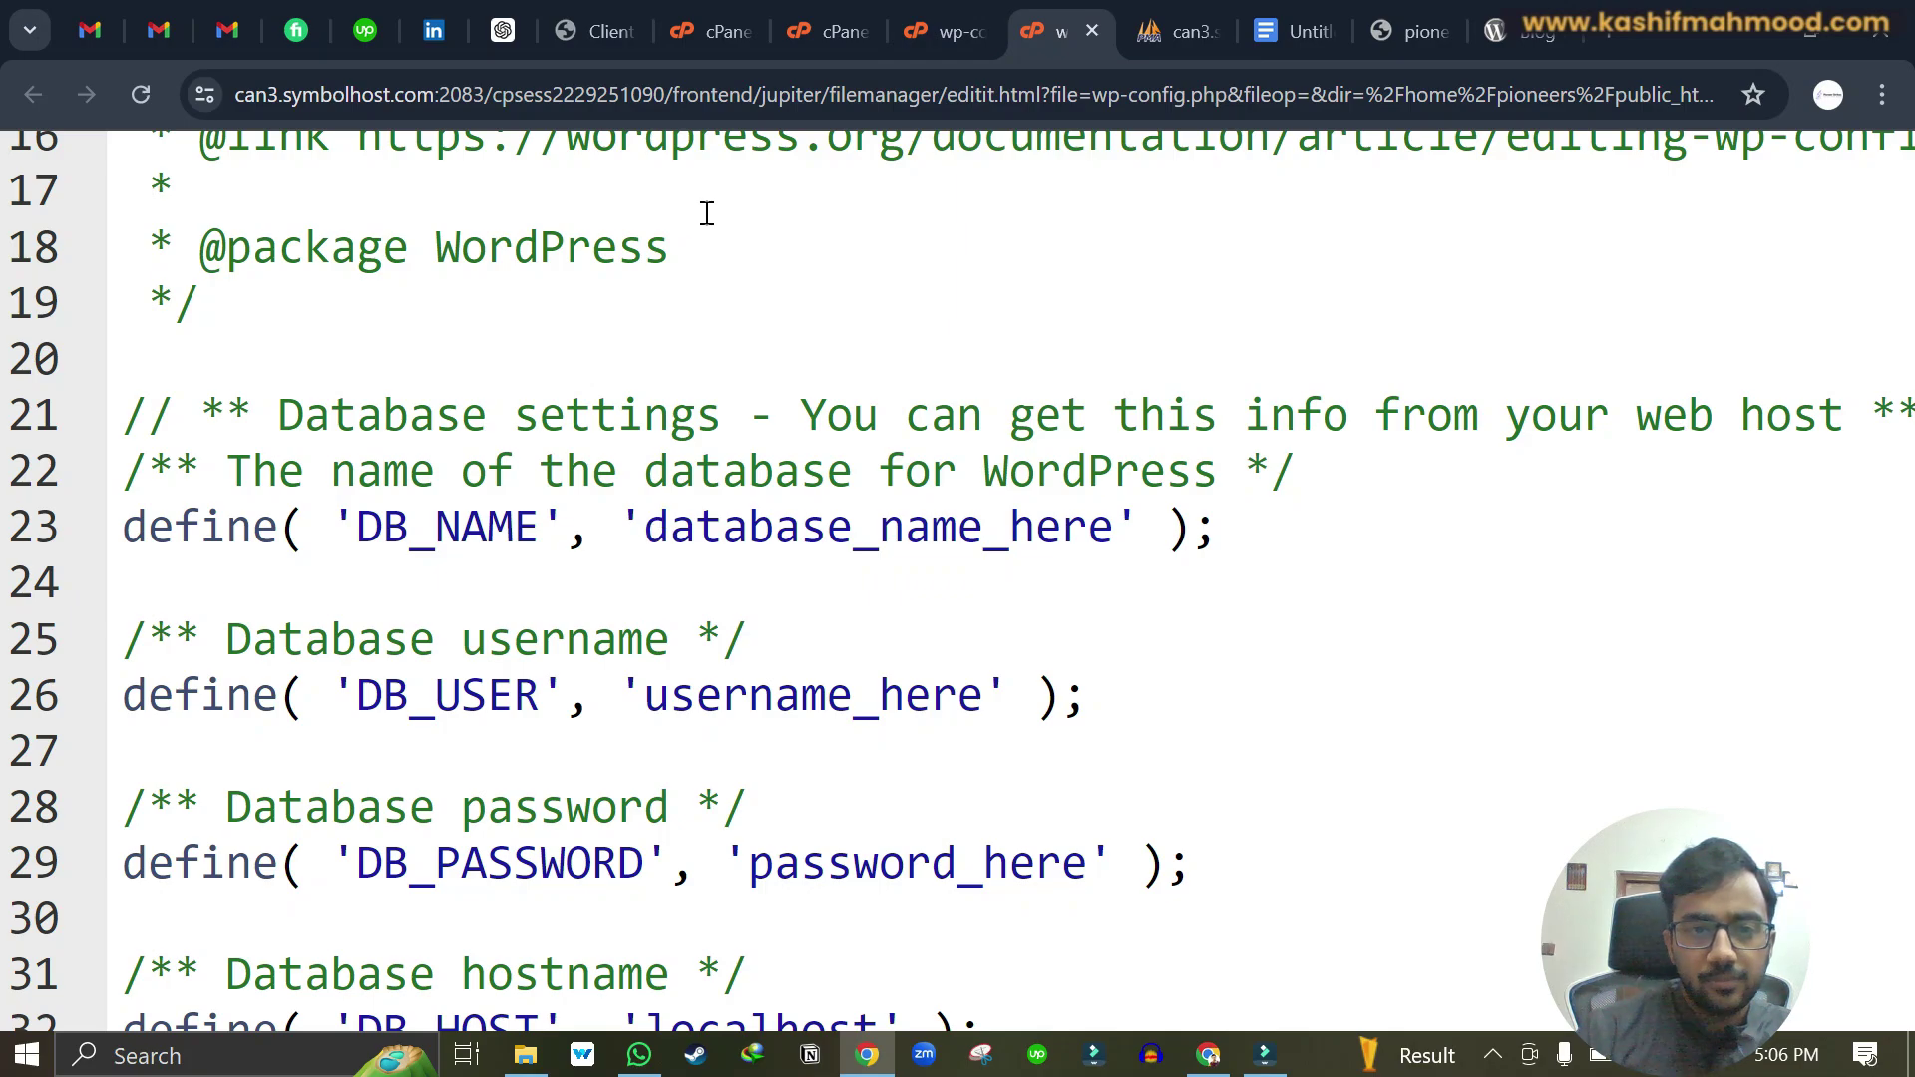
{"action": "mouse_move", "coordinate": [813, 27]}
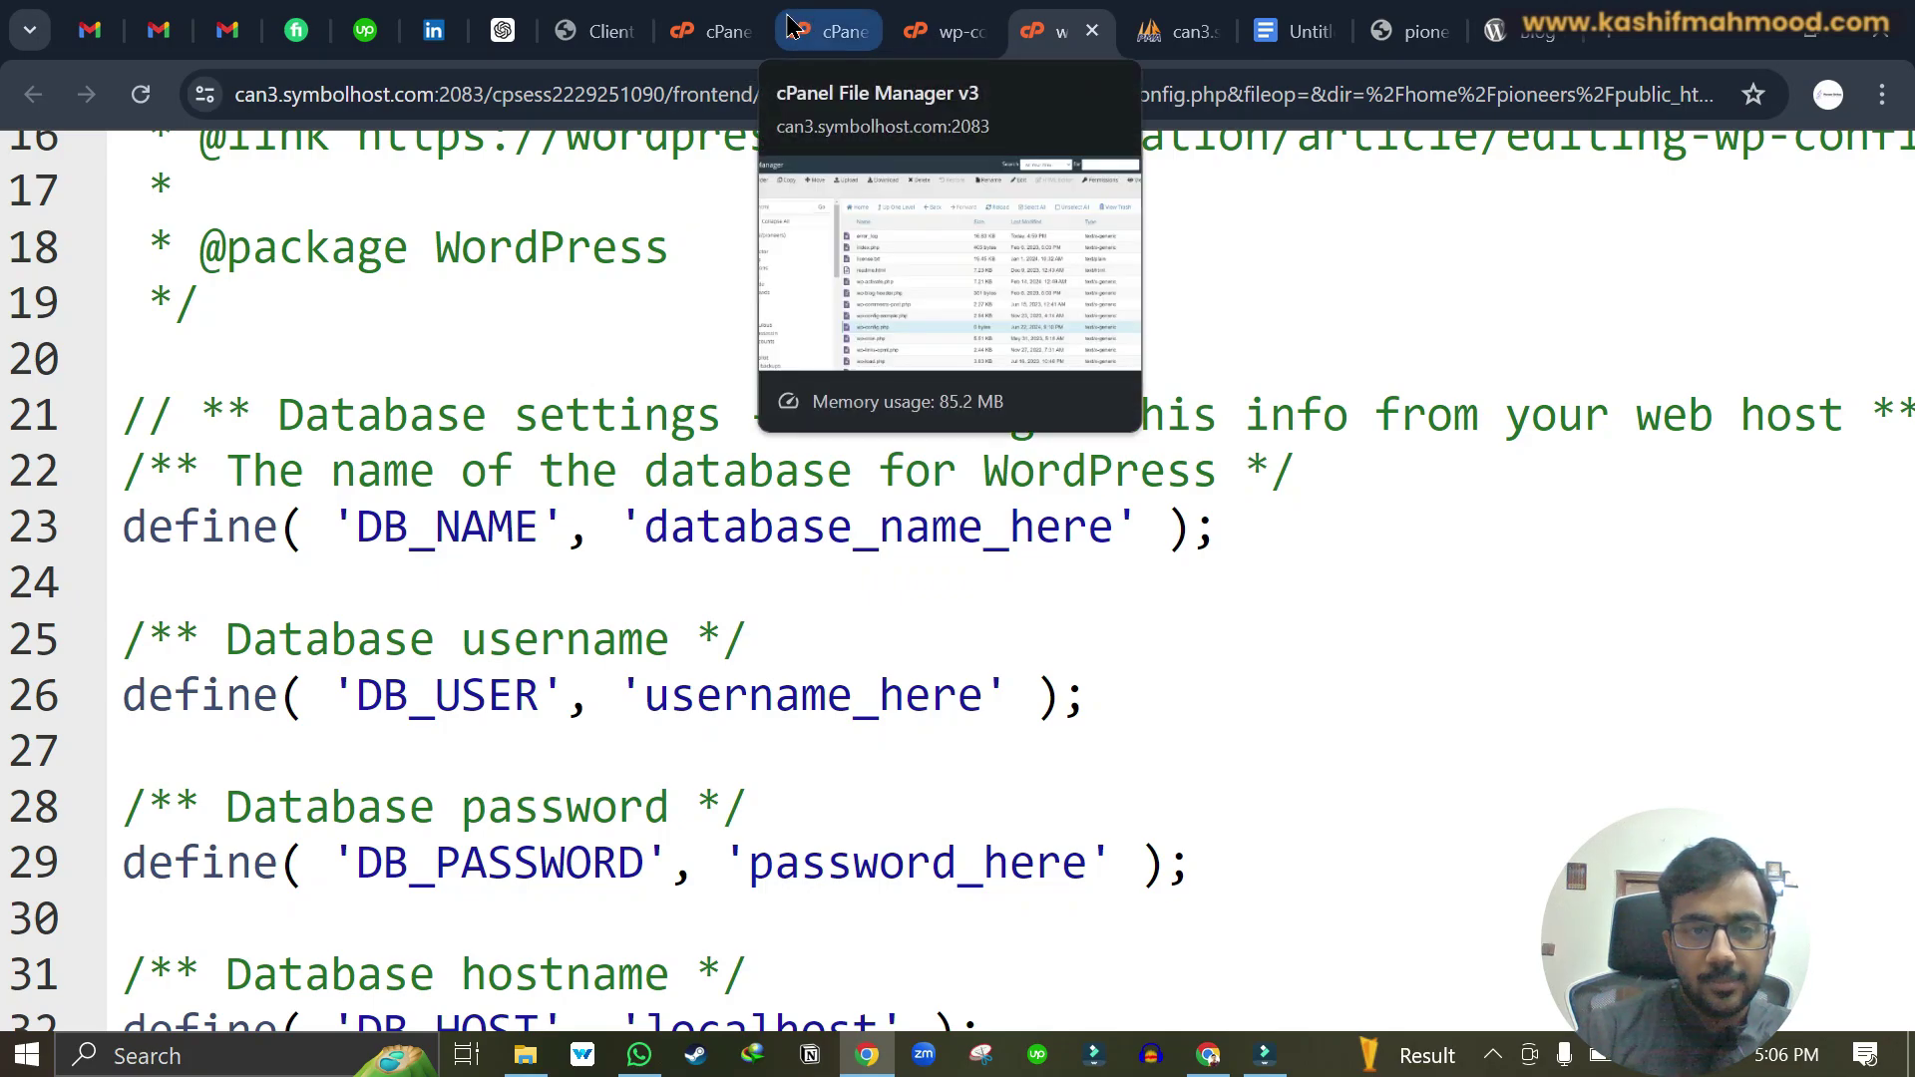
Step: Open the wp5b_options table in pioneers_wp922 and copy the database name from the breadcrumb
{"action": "left_click", "coordinate": [1162, 31]}
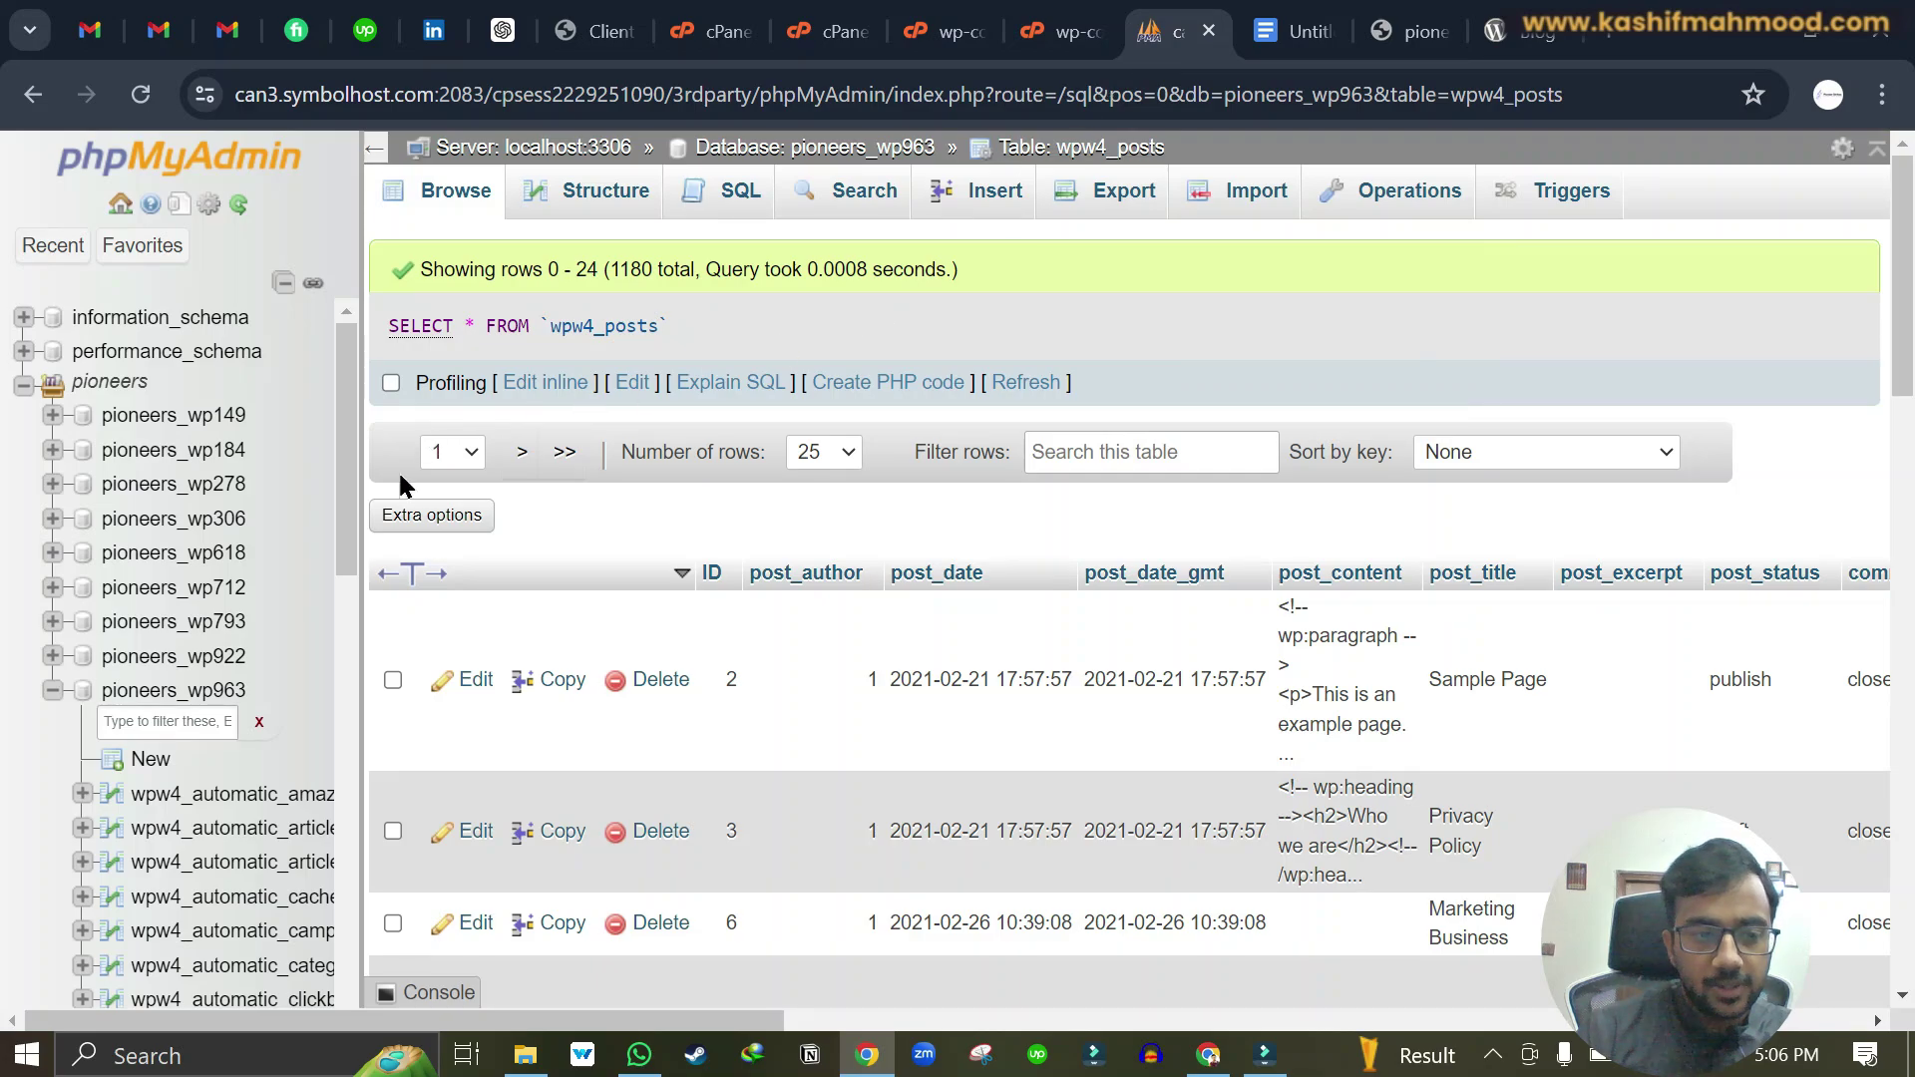
{"action": "left_click", "coordinate": [158, 658]}
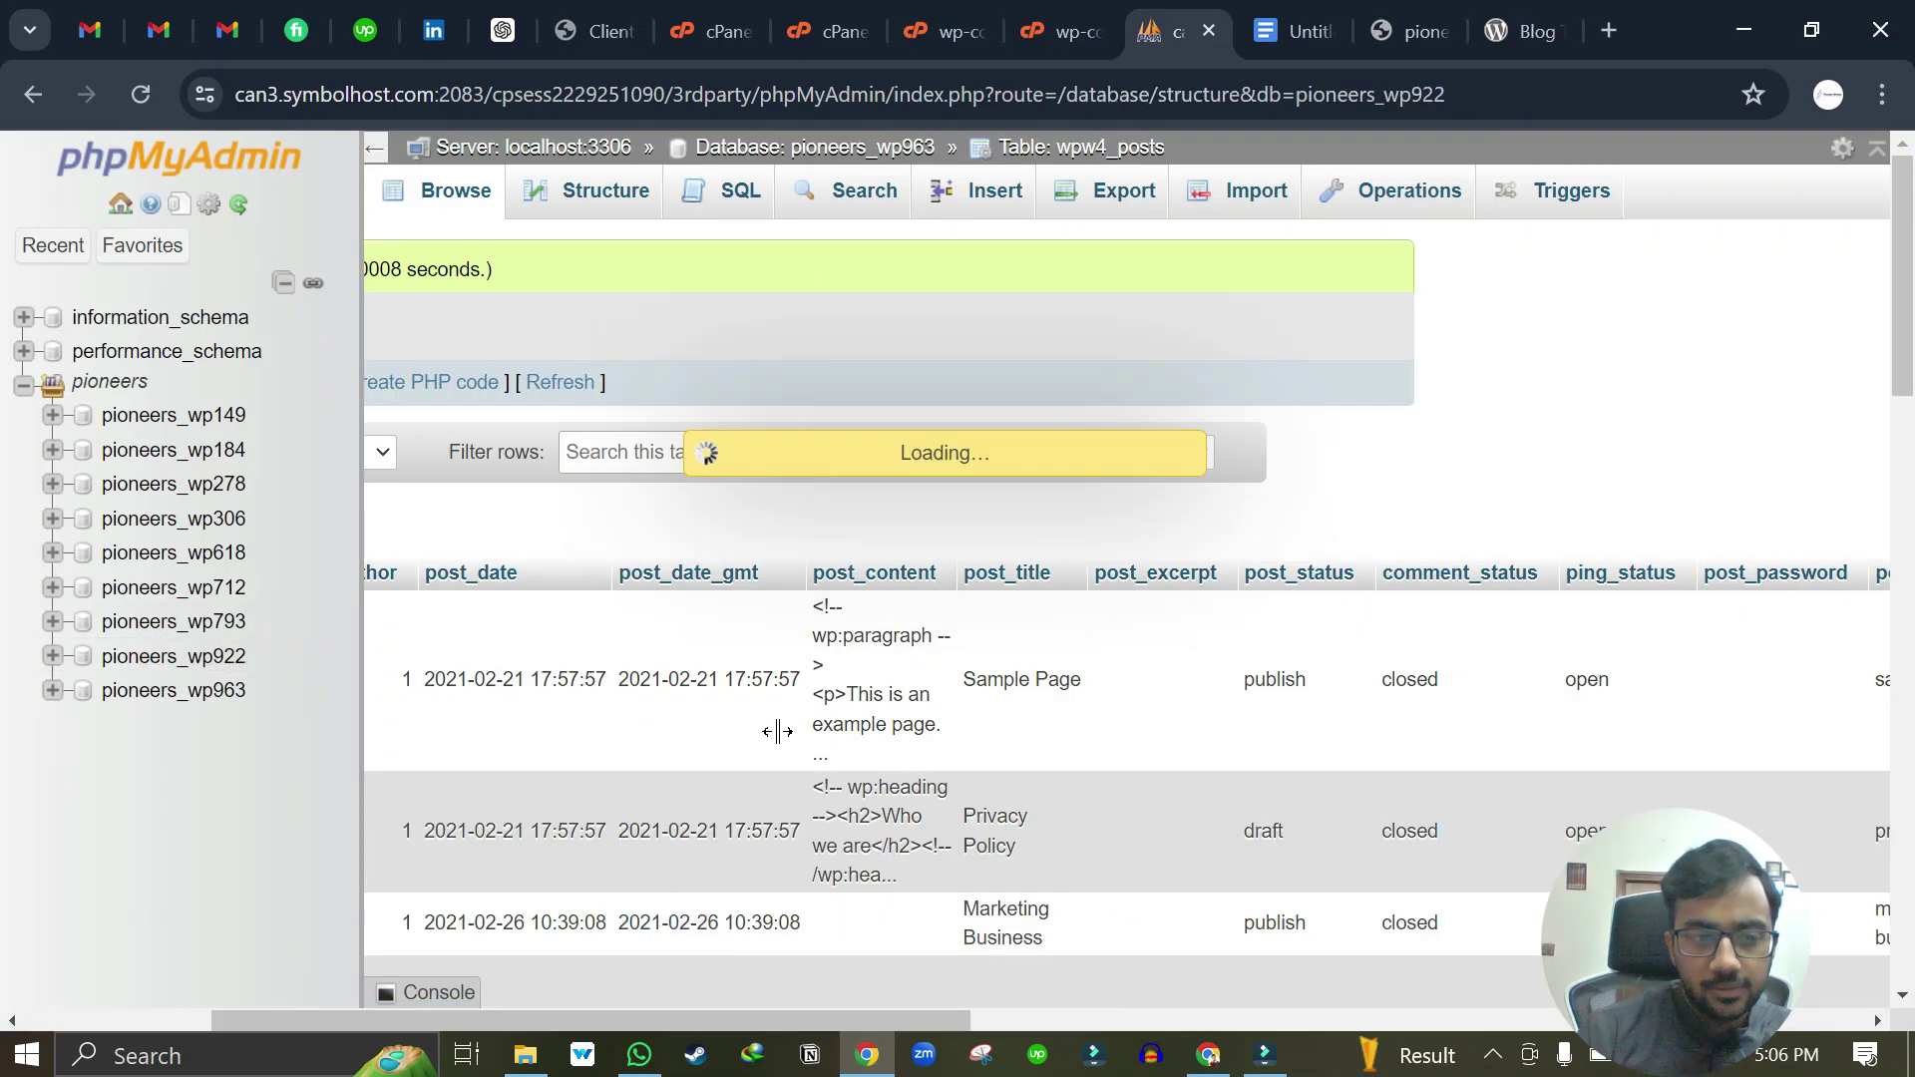
{"action": "scroll", "coordinate": [538, 778], "scroll_direction": "down", "scroll_amount": 5}
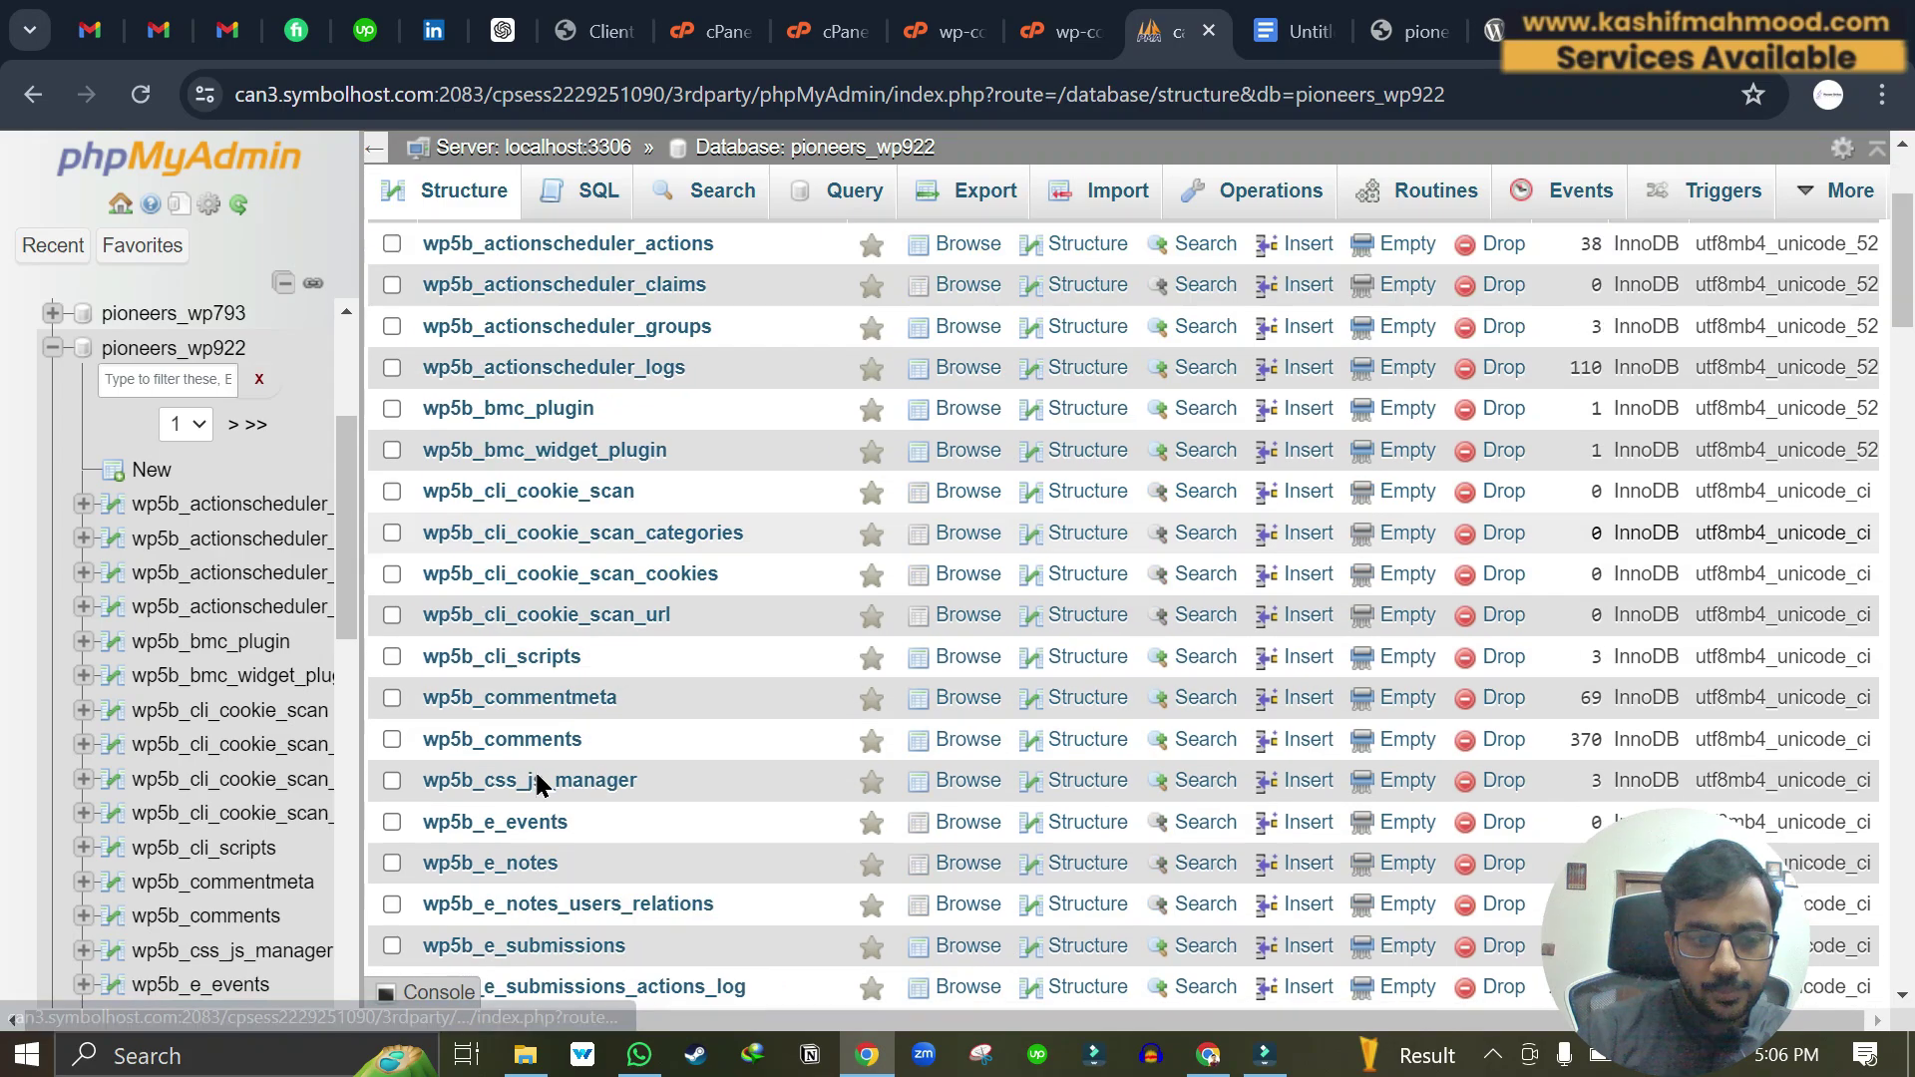
{"action": "scroll", "coordinate": [535, 768], "scroll_direction": "down", "scroll_amount": 8}
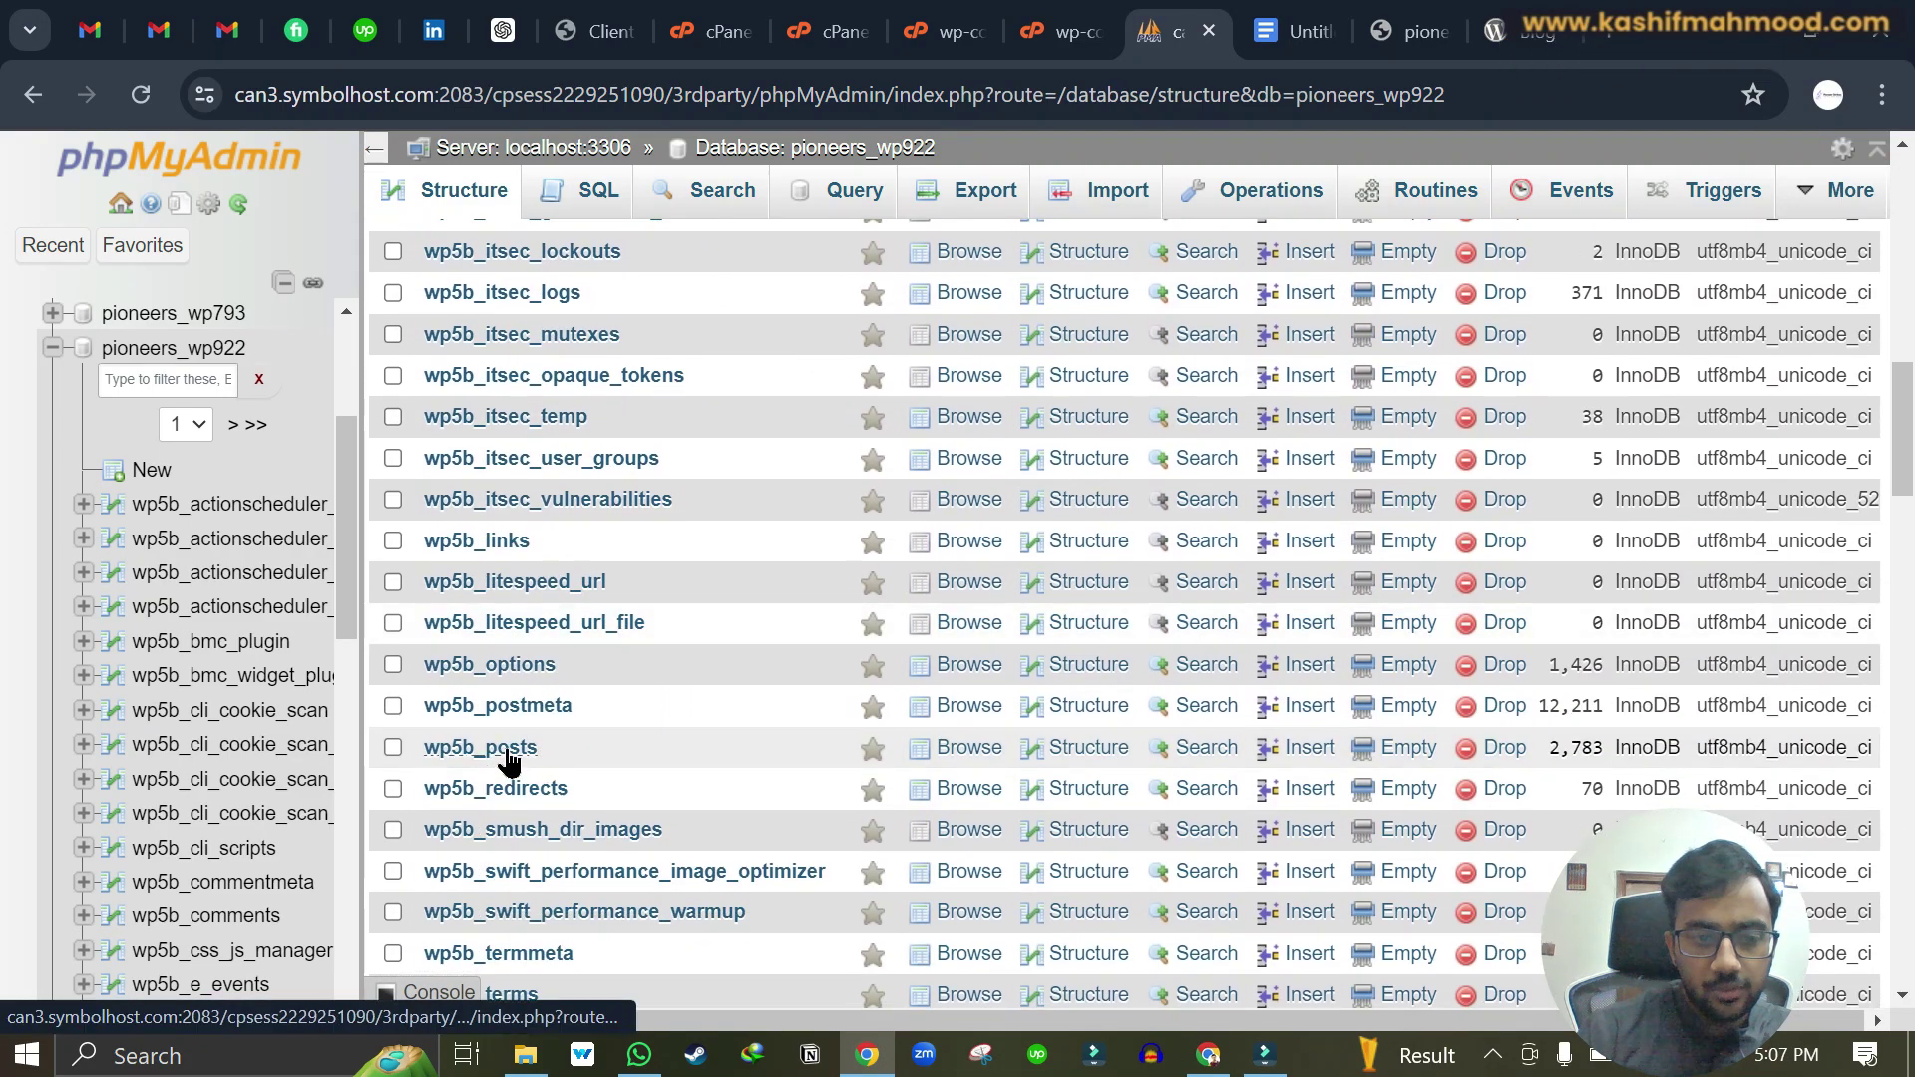
{"action": "left_click", "coordinate": [517, 665]}
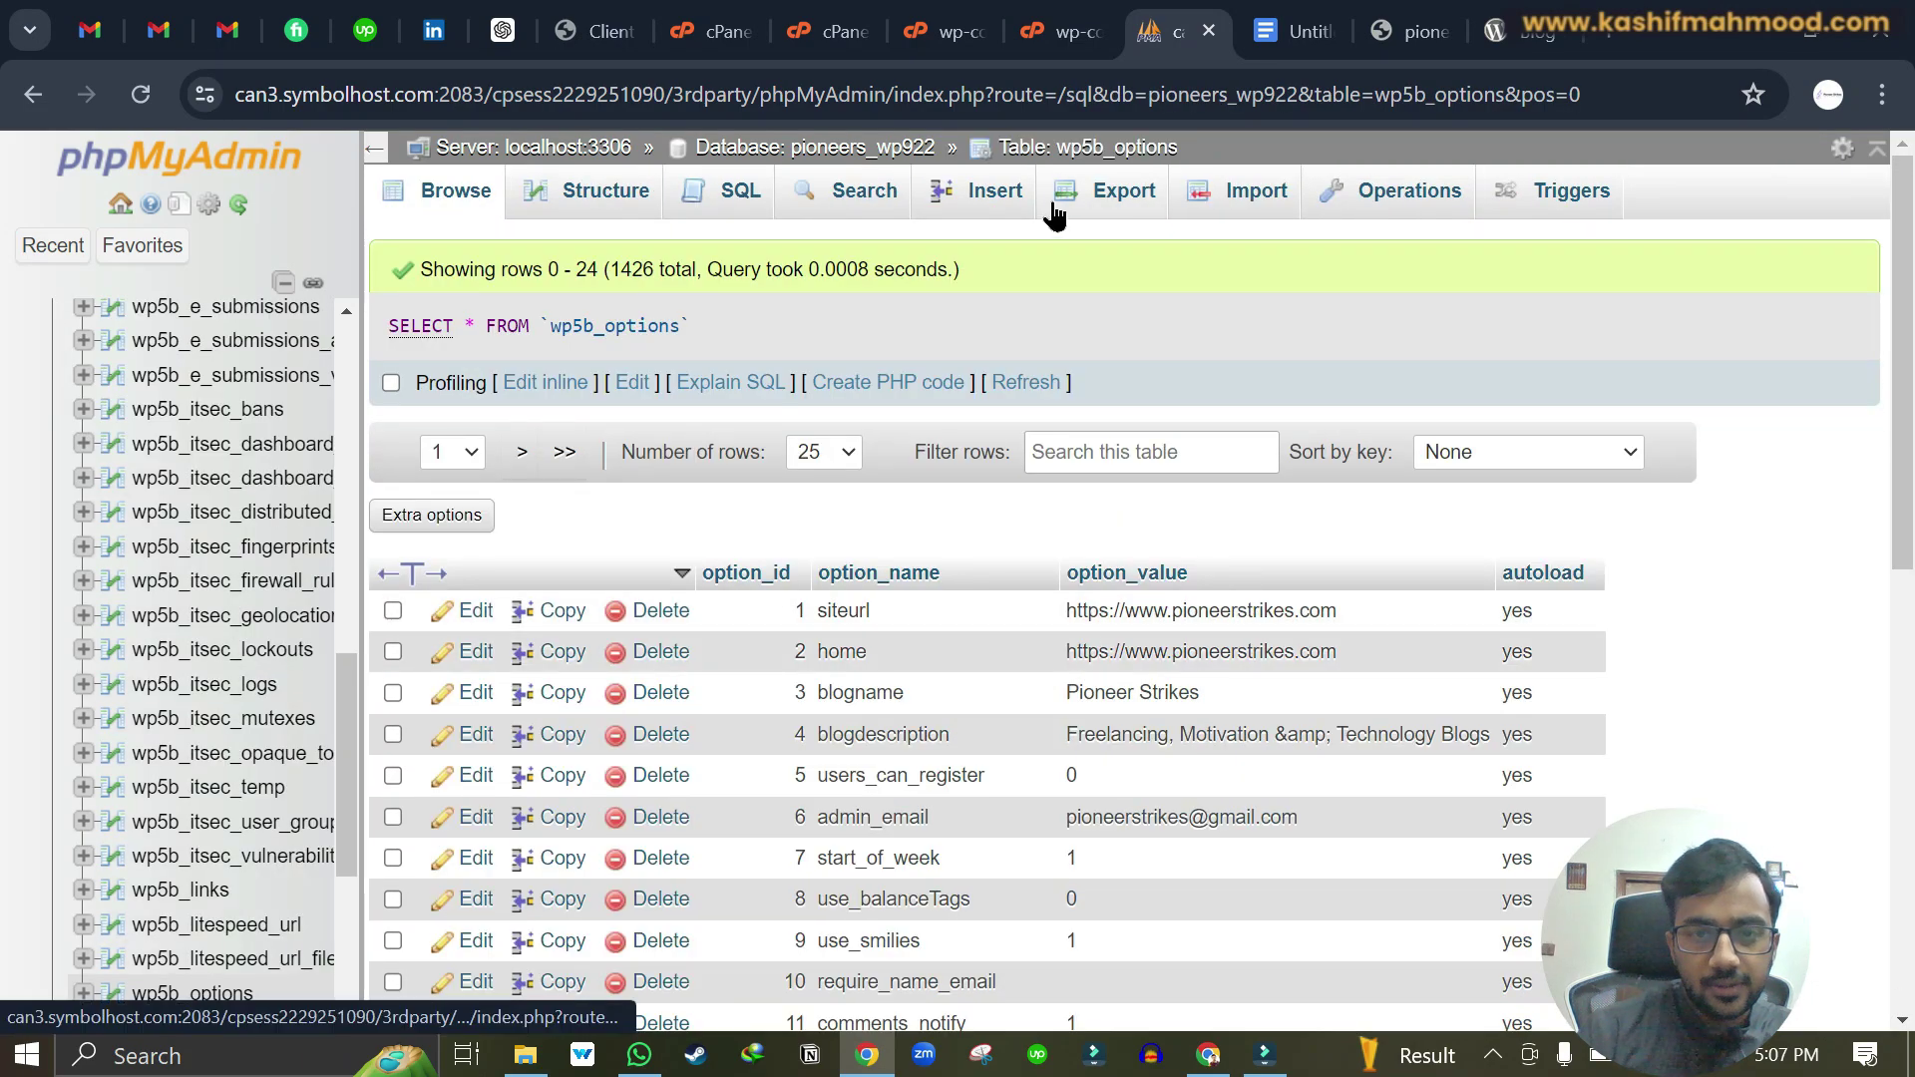
{"action": "scroll", "coordinate": [834, 213], "scroll_direction": "up", "scroll_amount": 5}
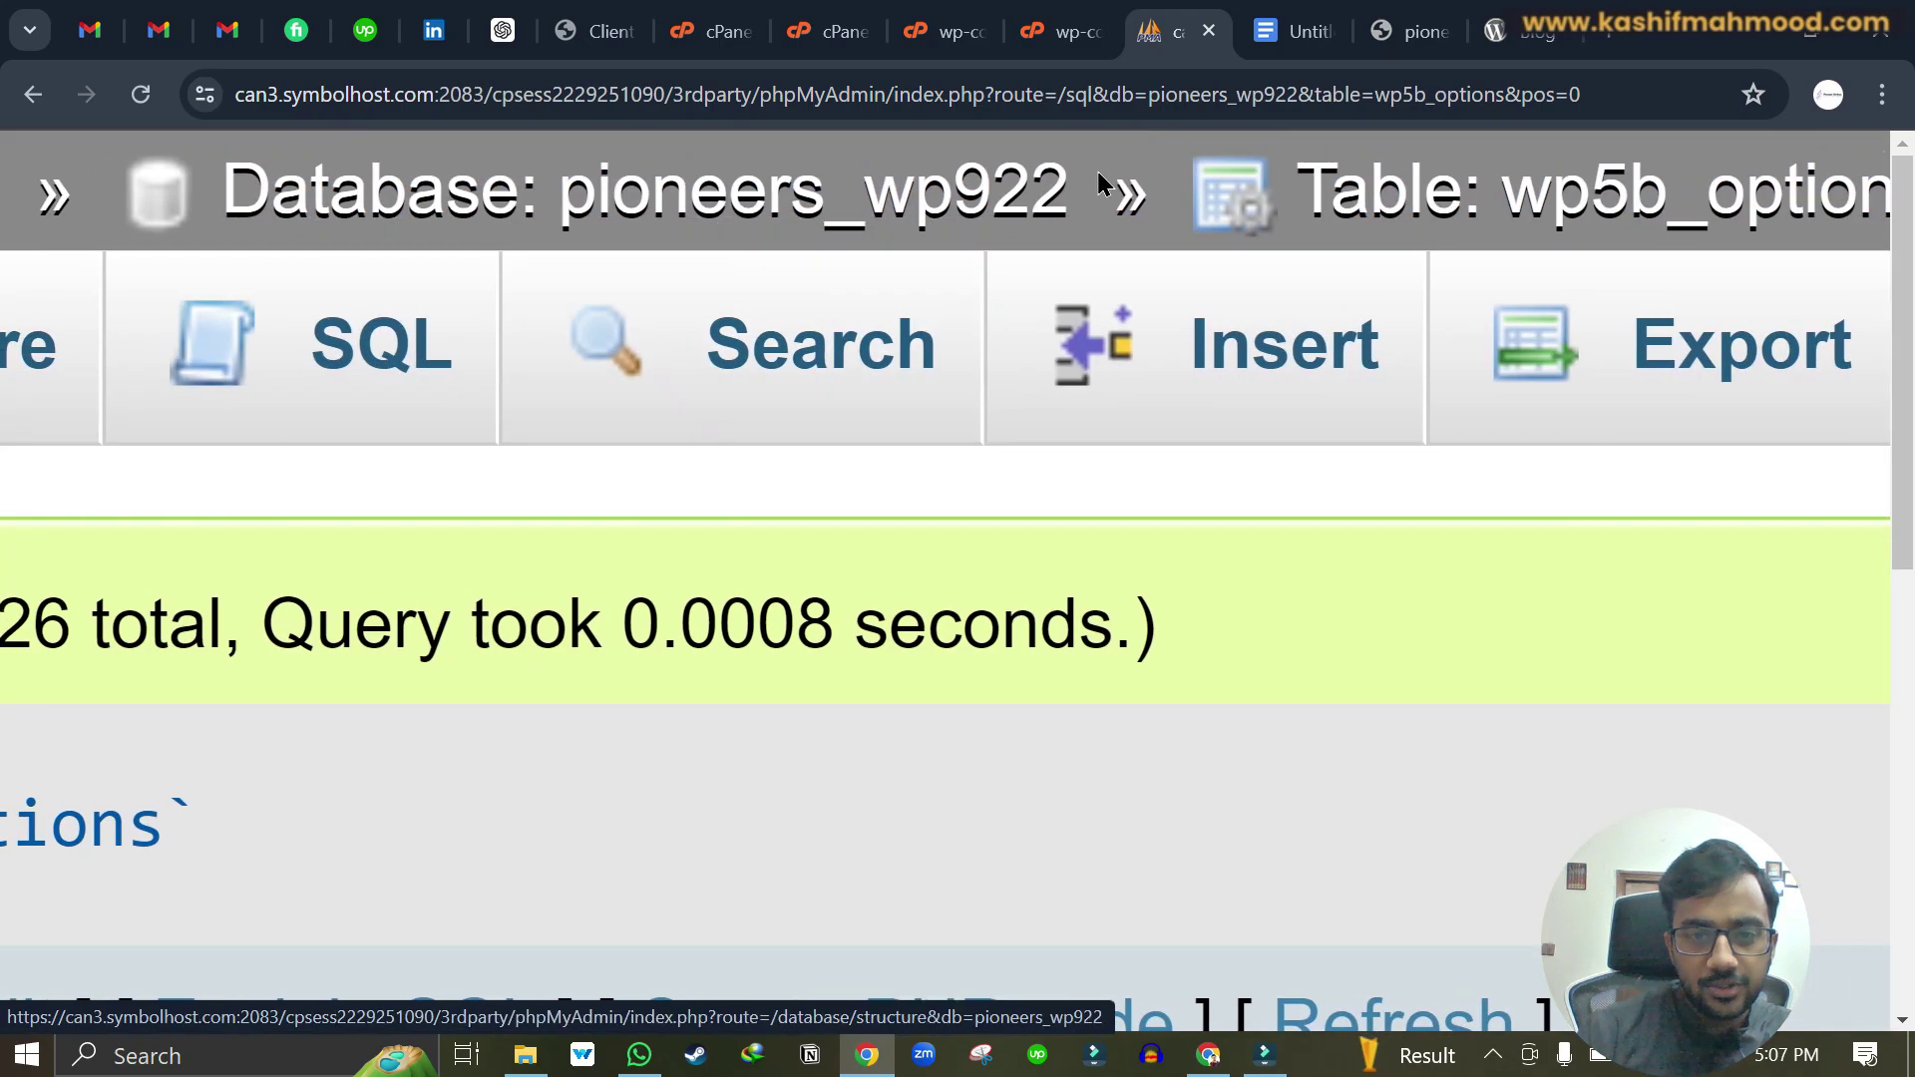
{"action": "left_click_drag", "start_coordinate": [1095, 184], "coordinate": [565, 222]}
{"action": "key", "text": "ctrl+c"}
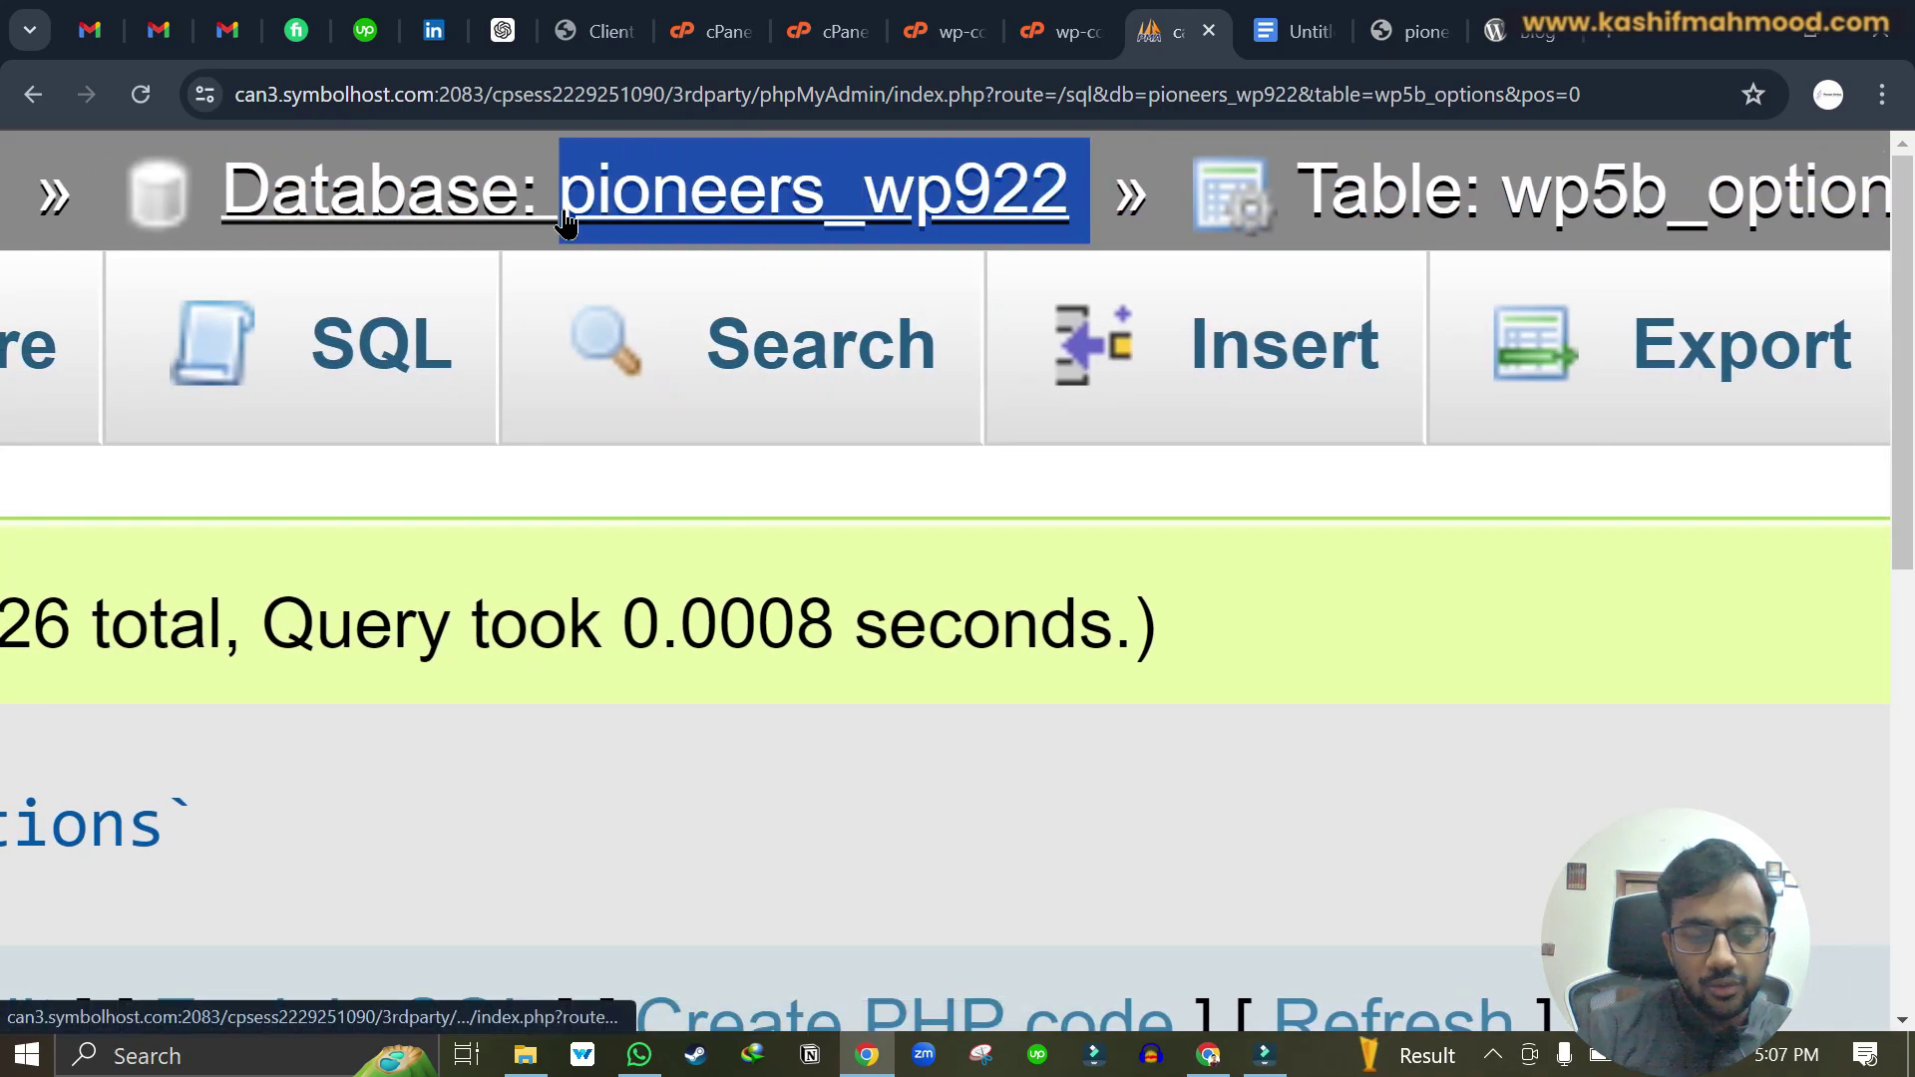
Step: Replace database_name_here in wp-config.php with pioneers_wp922 on the DB_NAME line
{"action": "left_click", "coordinate": [1063, 36]}
{"action": "key", "text": "shift+Right"}
{"action": "key", "text": "shift+Right"}
{"action": "key", "text": "shift+Right"}
{"action": "key", "text": "shift+Right"}
{"action": "key", "text": "shift+Right"}
{"action": "key", "text": "shift+Right"}
{"action": "key", "text": "shift+Right"}
{"action": "key", "text": "shift+Right"}
{"action": "key", "text": "shift+Right"}
{"action": "key", "text": "shift+Right"}
{"action": "key", "text": "shift+Right"}
{"action": "key", "text": "shift+Right"}
{"action": "key", "text": "shift+Right"}
{"action": "key", "text": "shift+Right"}
{"action": "key", "text": "shift+Right"}
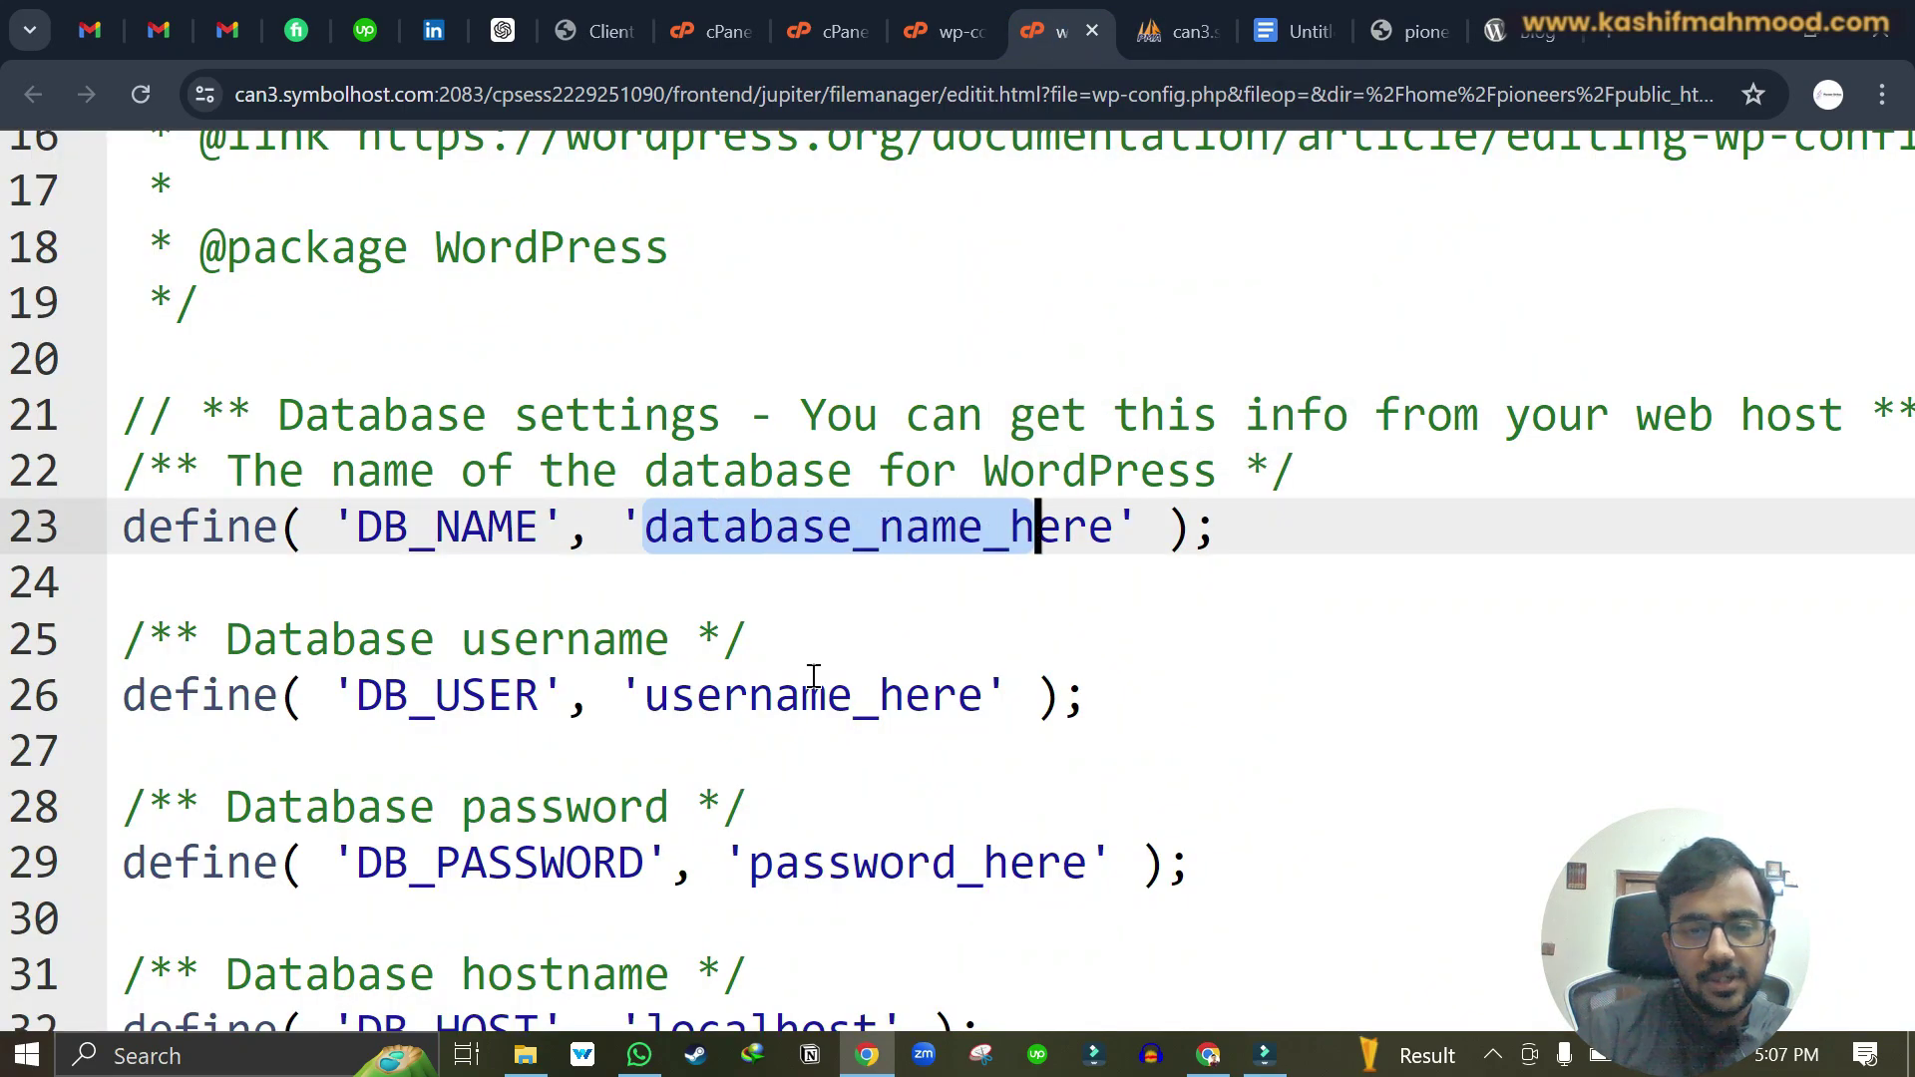
{"action": "key", "text": "ctrl+v"}
{"action": "key", "text": "BackSpace"}
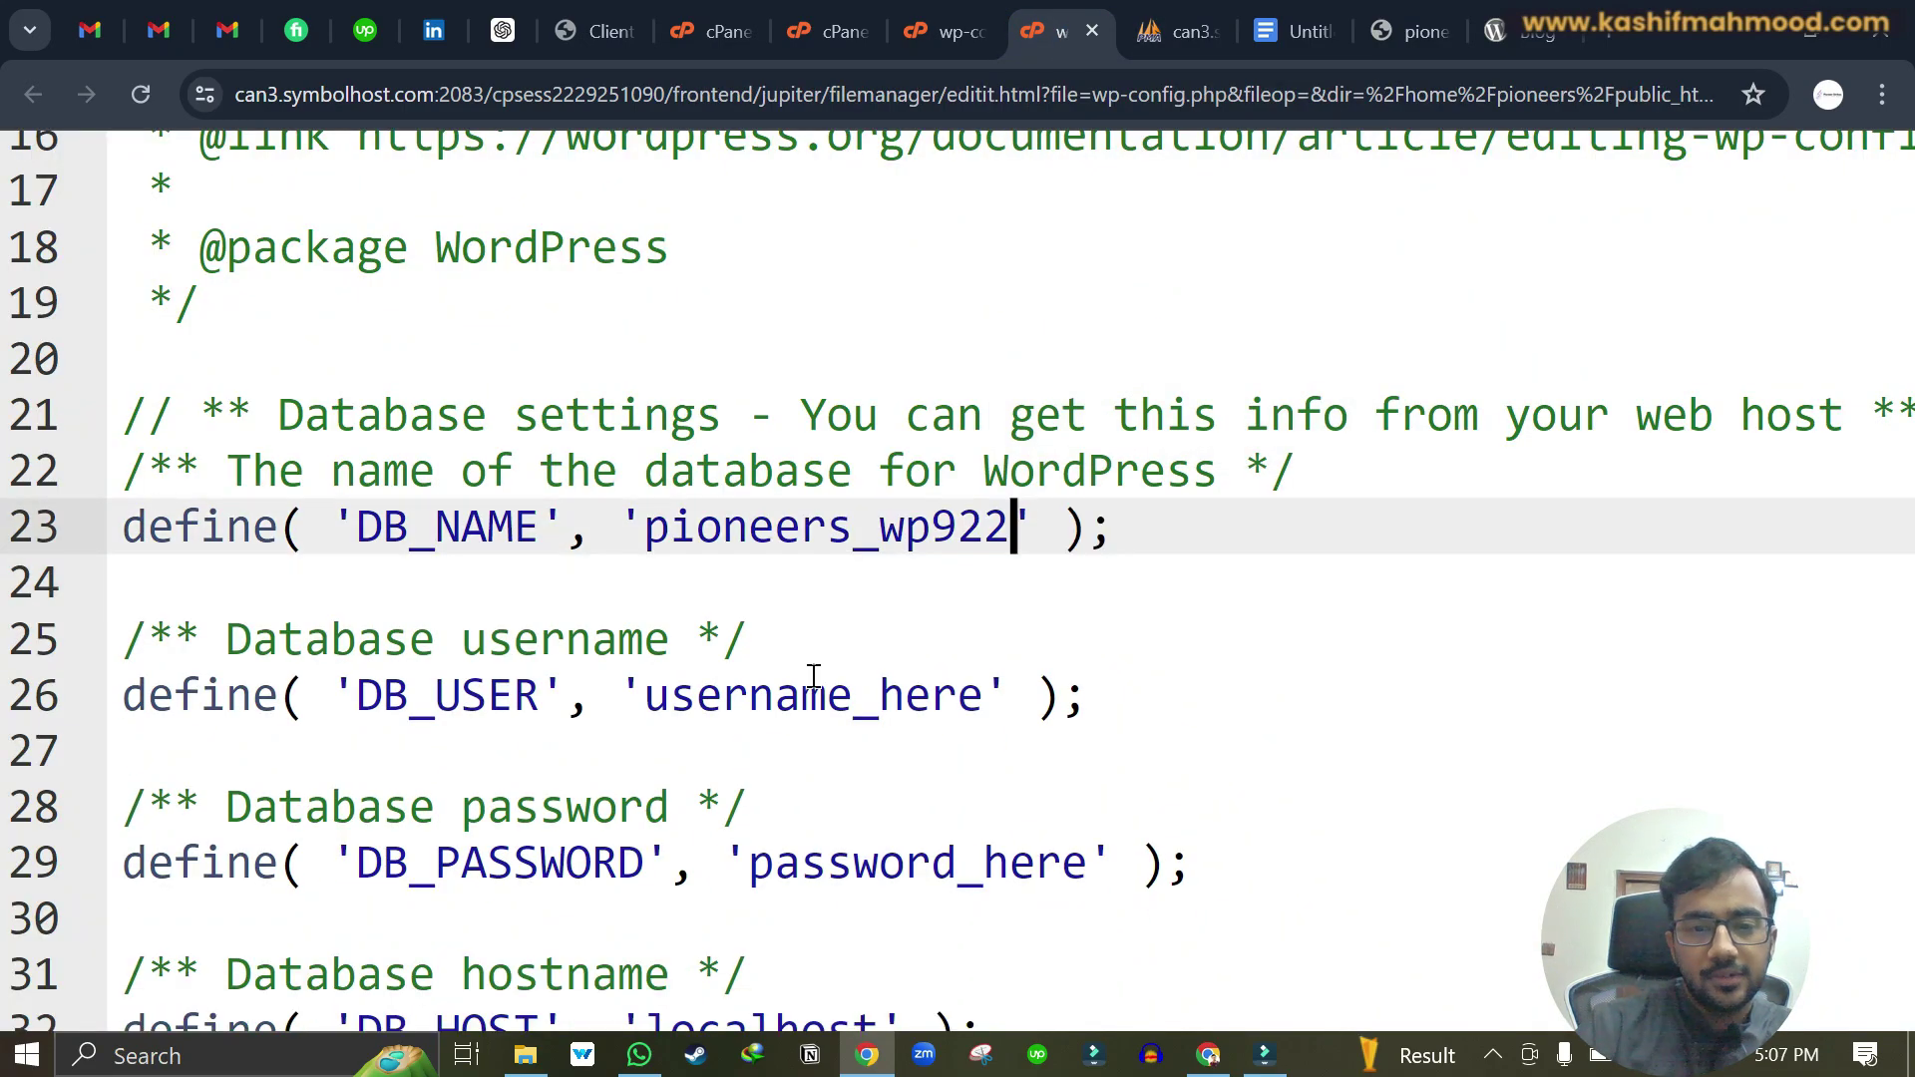
{"action": "left_click", "coordinate": [714, 28]}
Step: Search the cPanel tools for 'sql' and open Manage My Databases
{"action": "left_click", "coordinate": [1264, 178]}
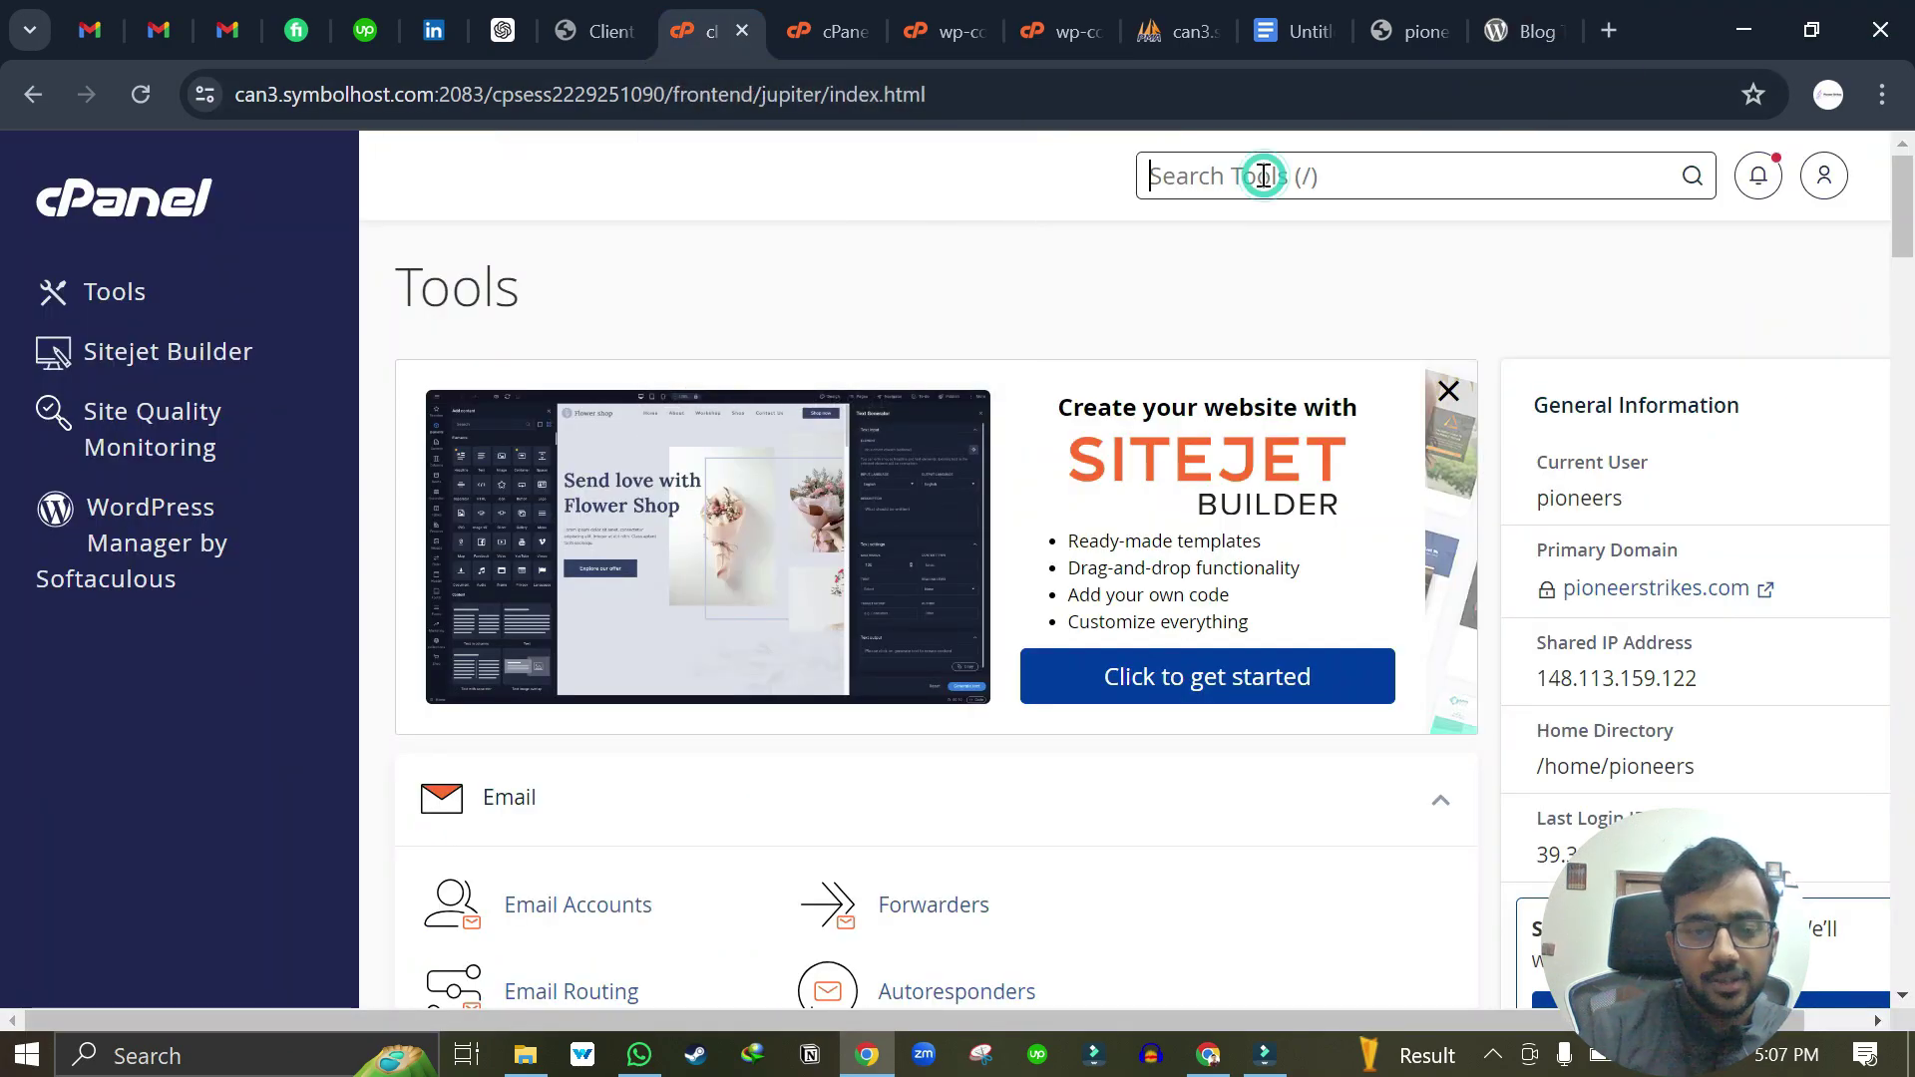
{"action": "type", "text": "sql"}
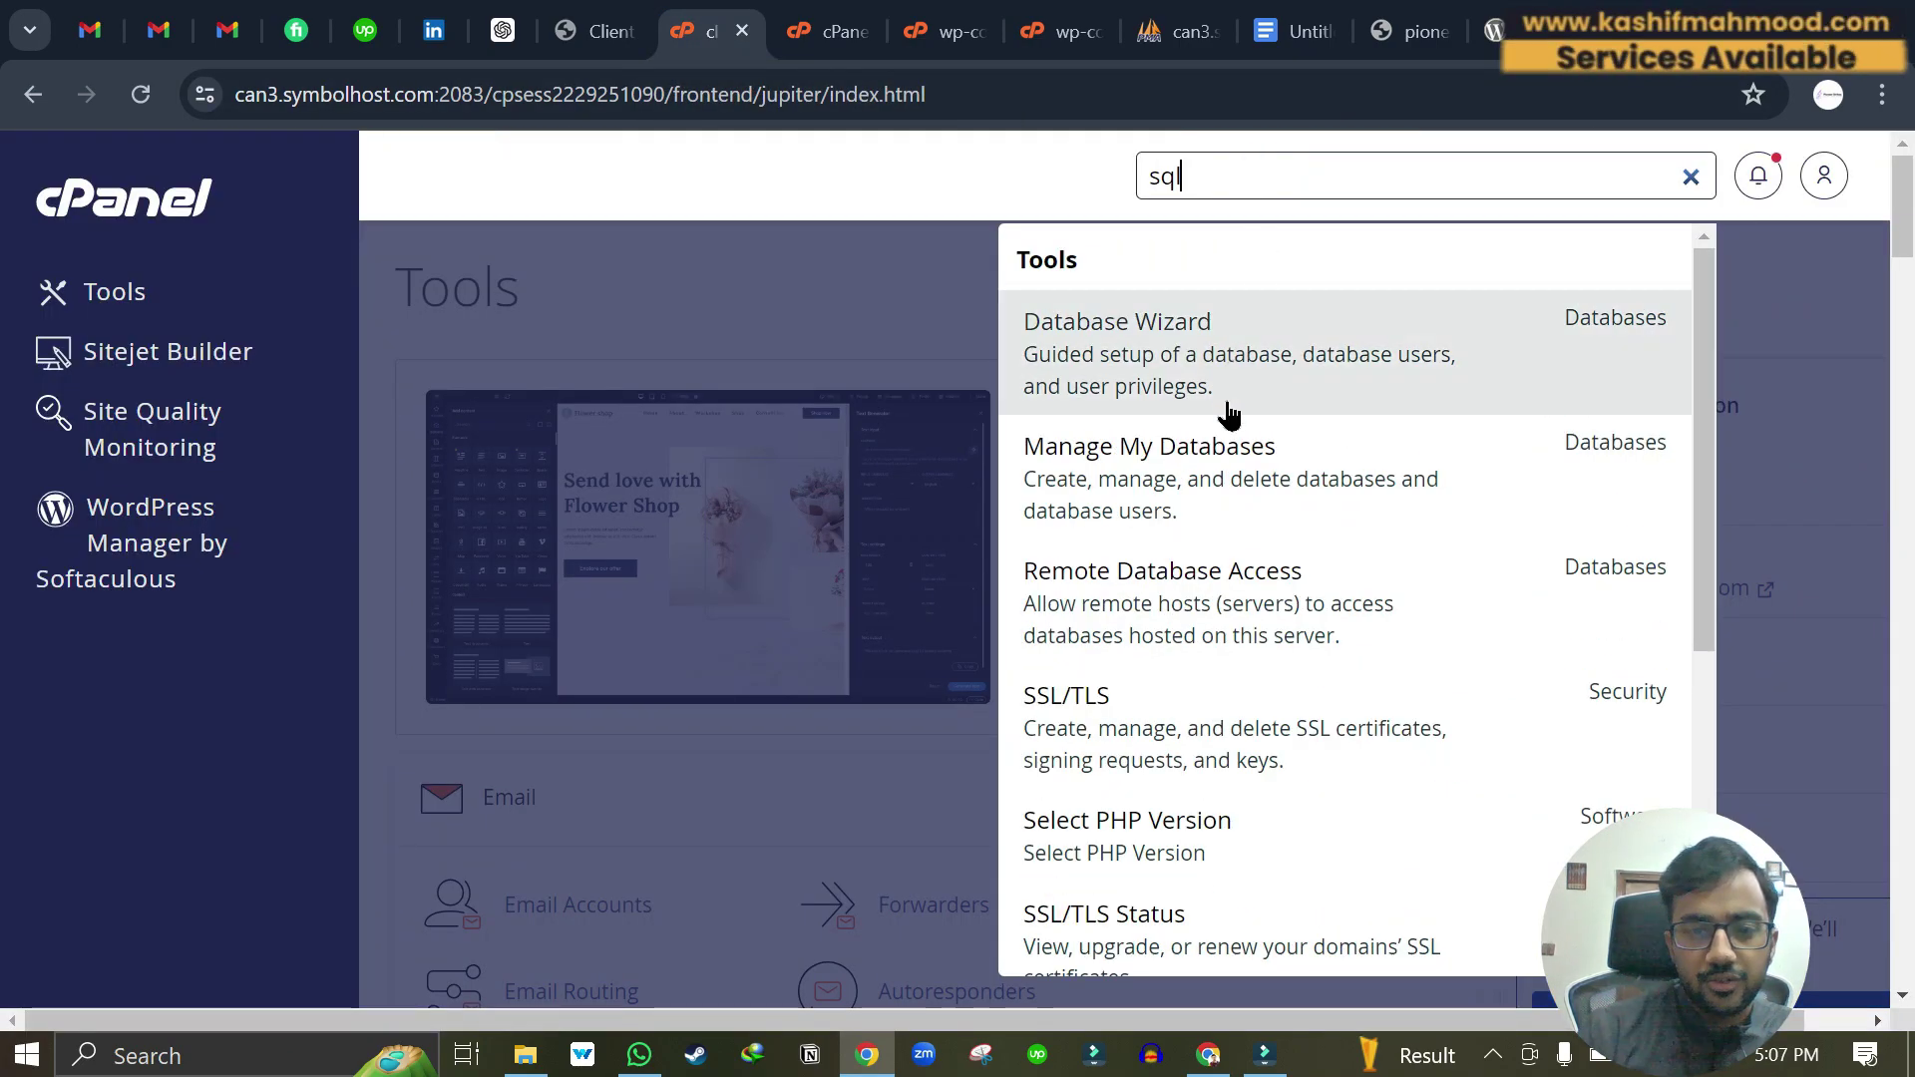
{"action": "left_click", "coordinate": [1201, 486]}
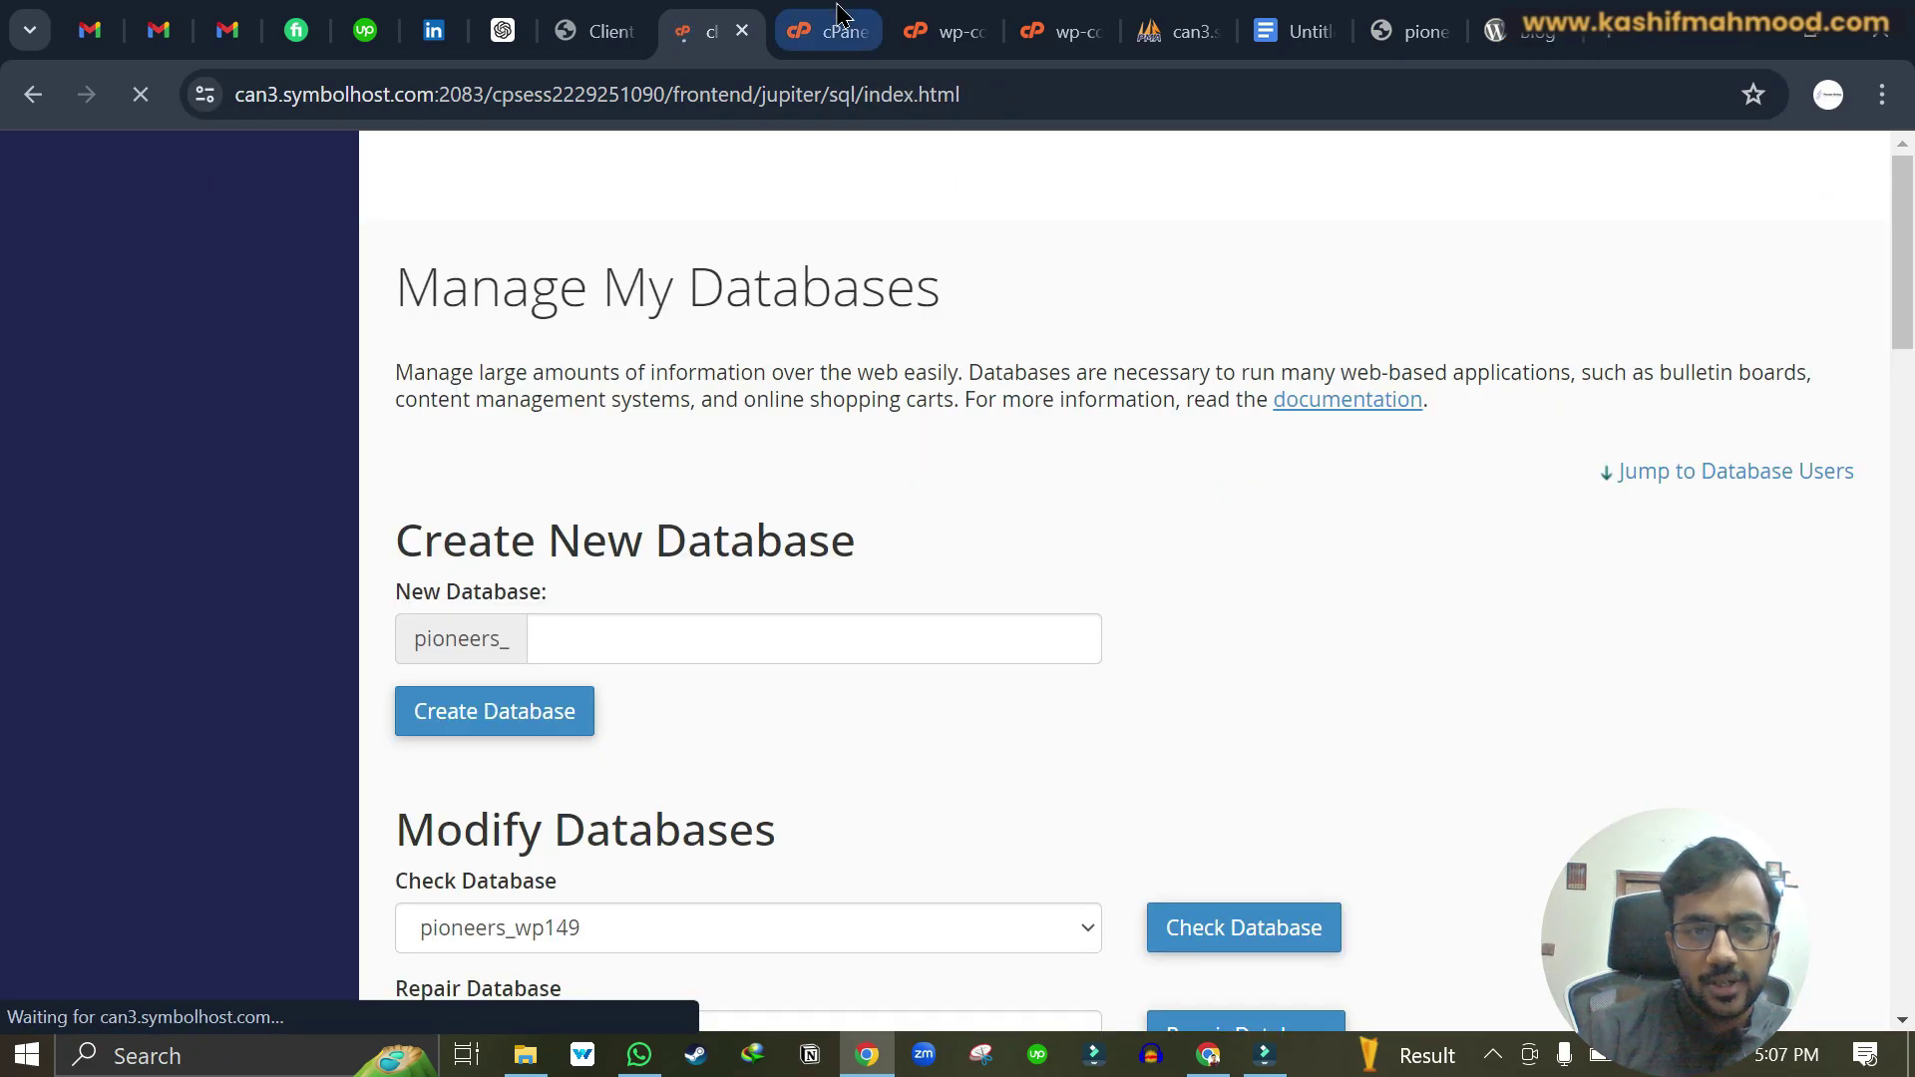
{"action": "left_click", "coordinate": [827, 30]}
{"action": "left_click", "coordinate": [1140, 20]}
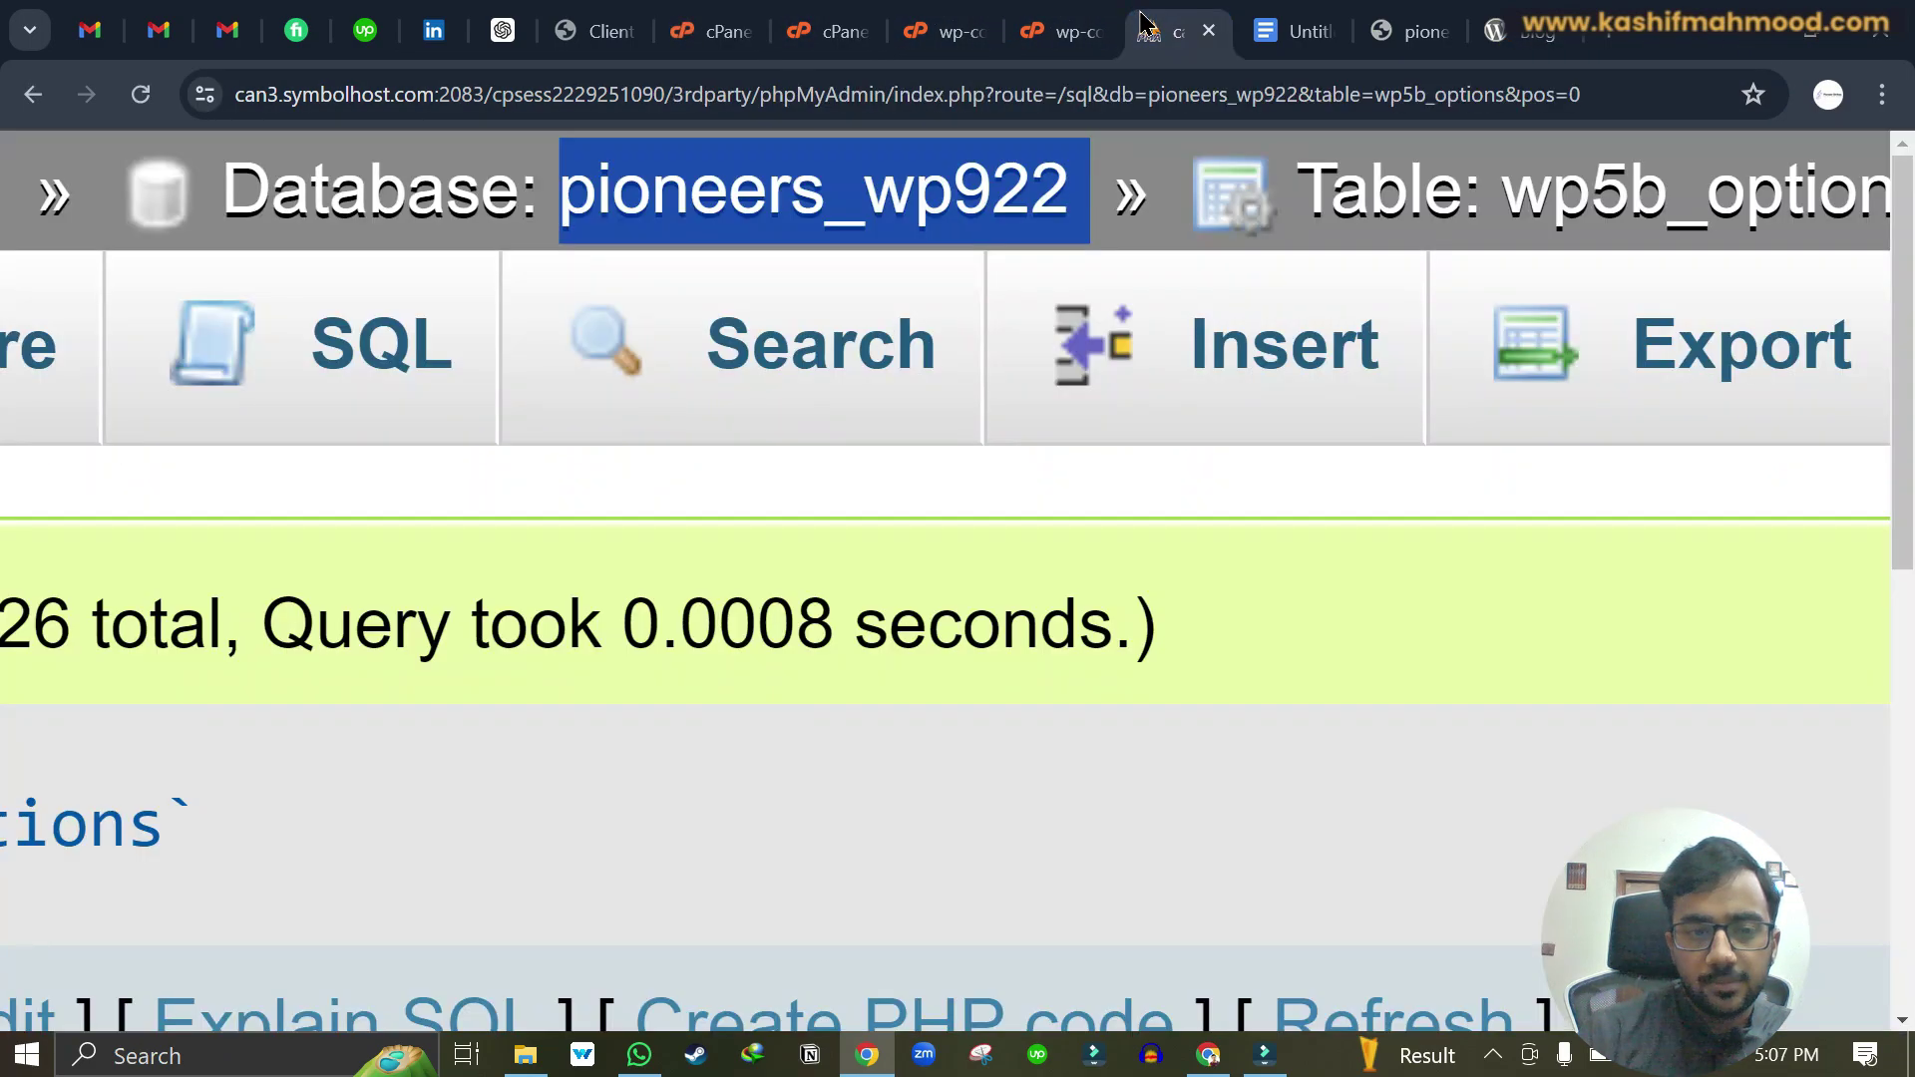
{"action": "scroll", "coordinate": [948, 385], "scroll_direction": "down", "scroll_amount": 3}
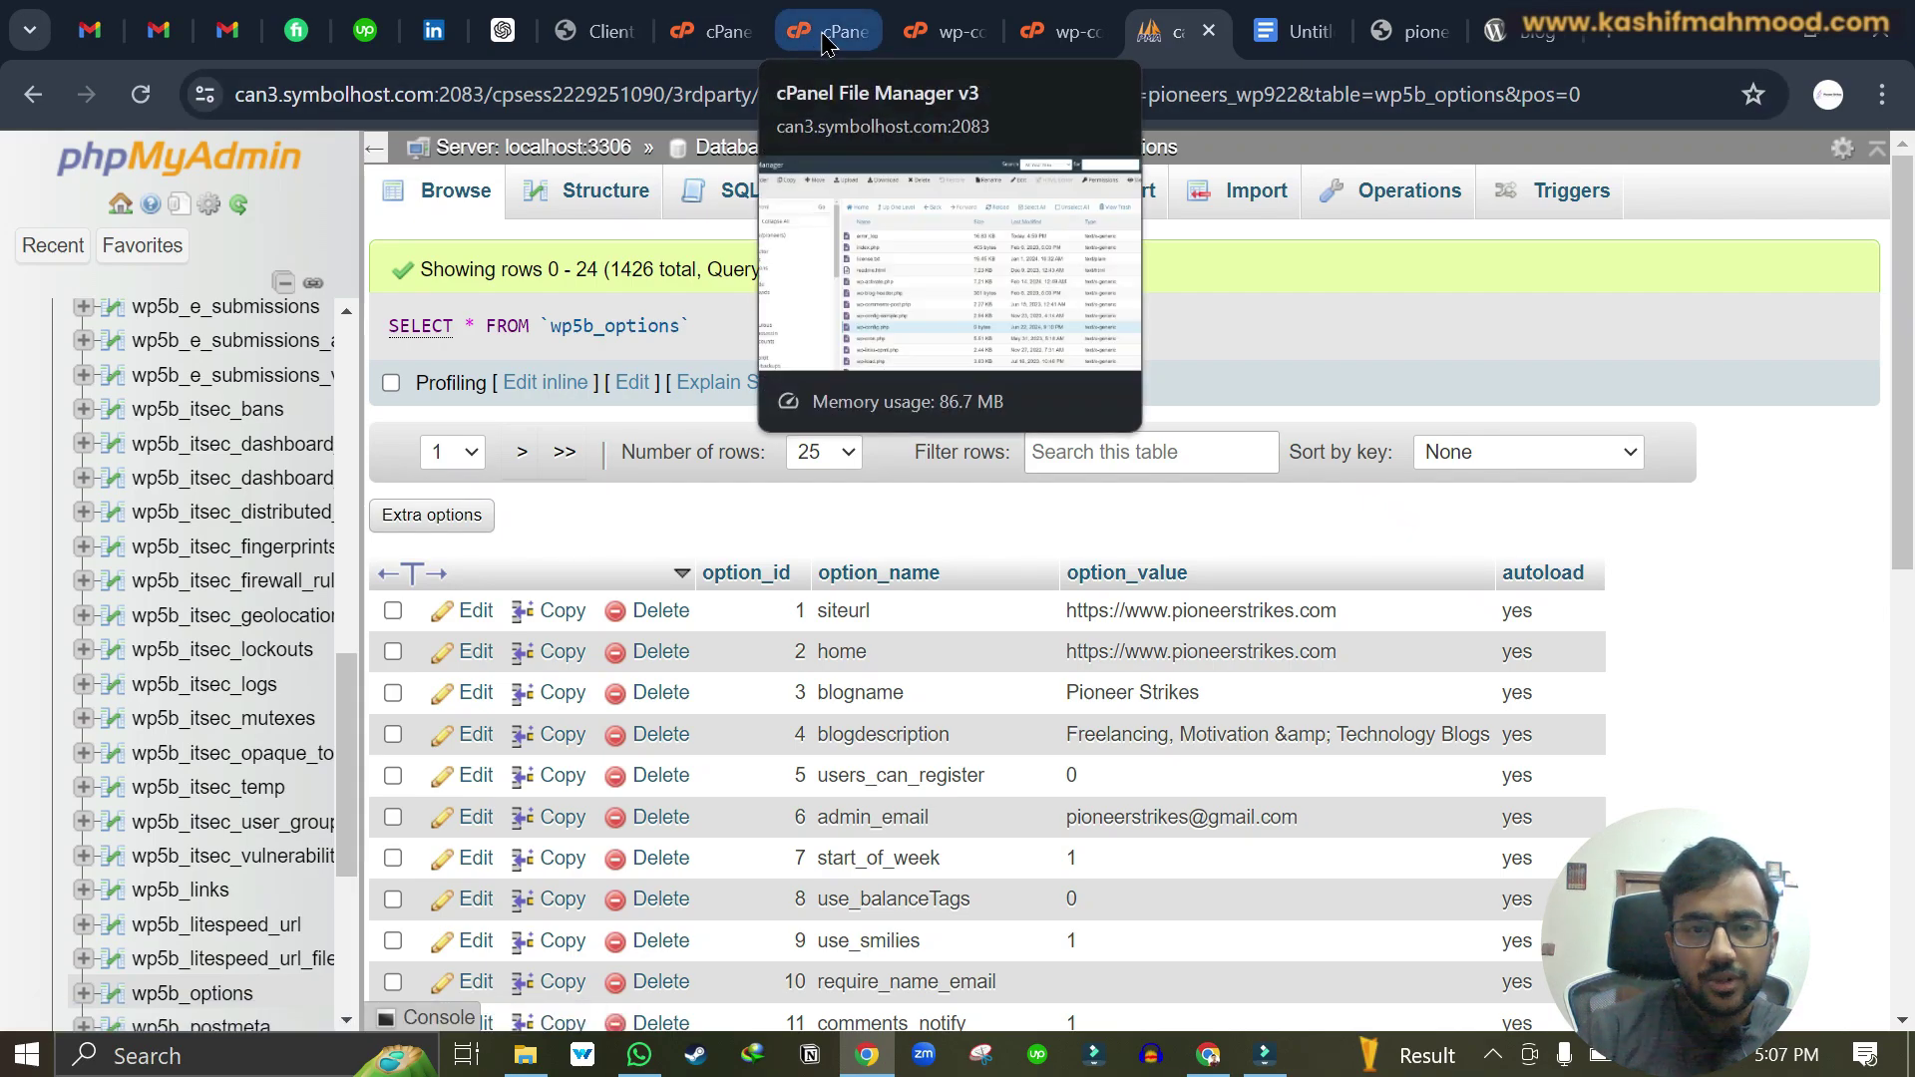
{"action": "left_click", "coordinate": [716, 31]}
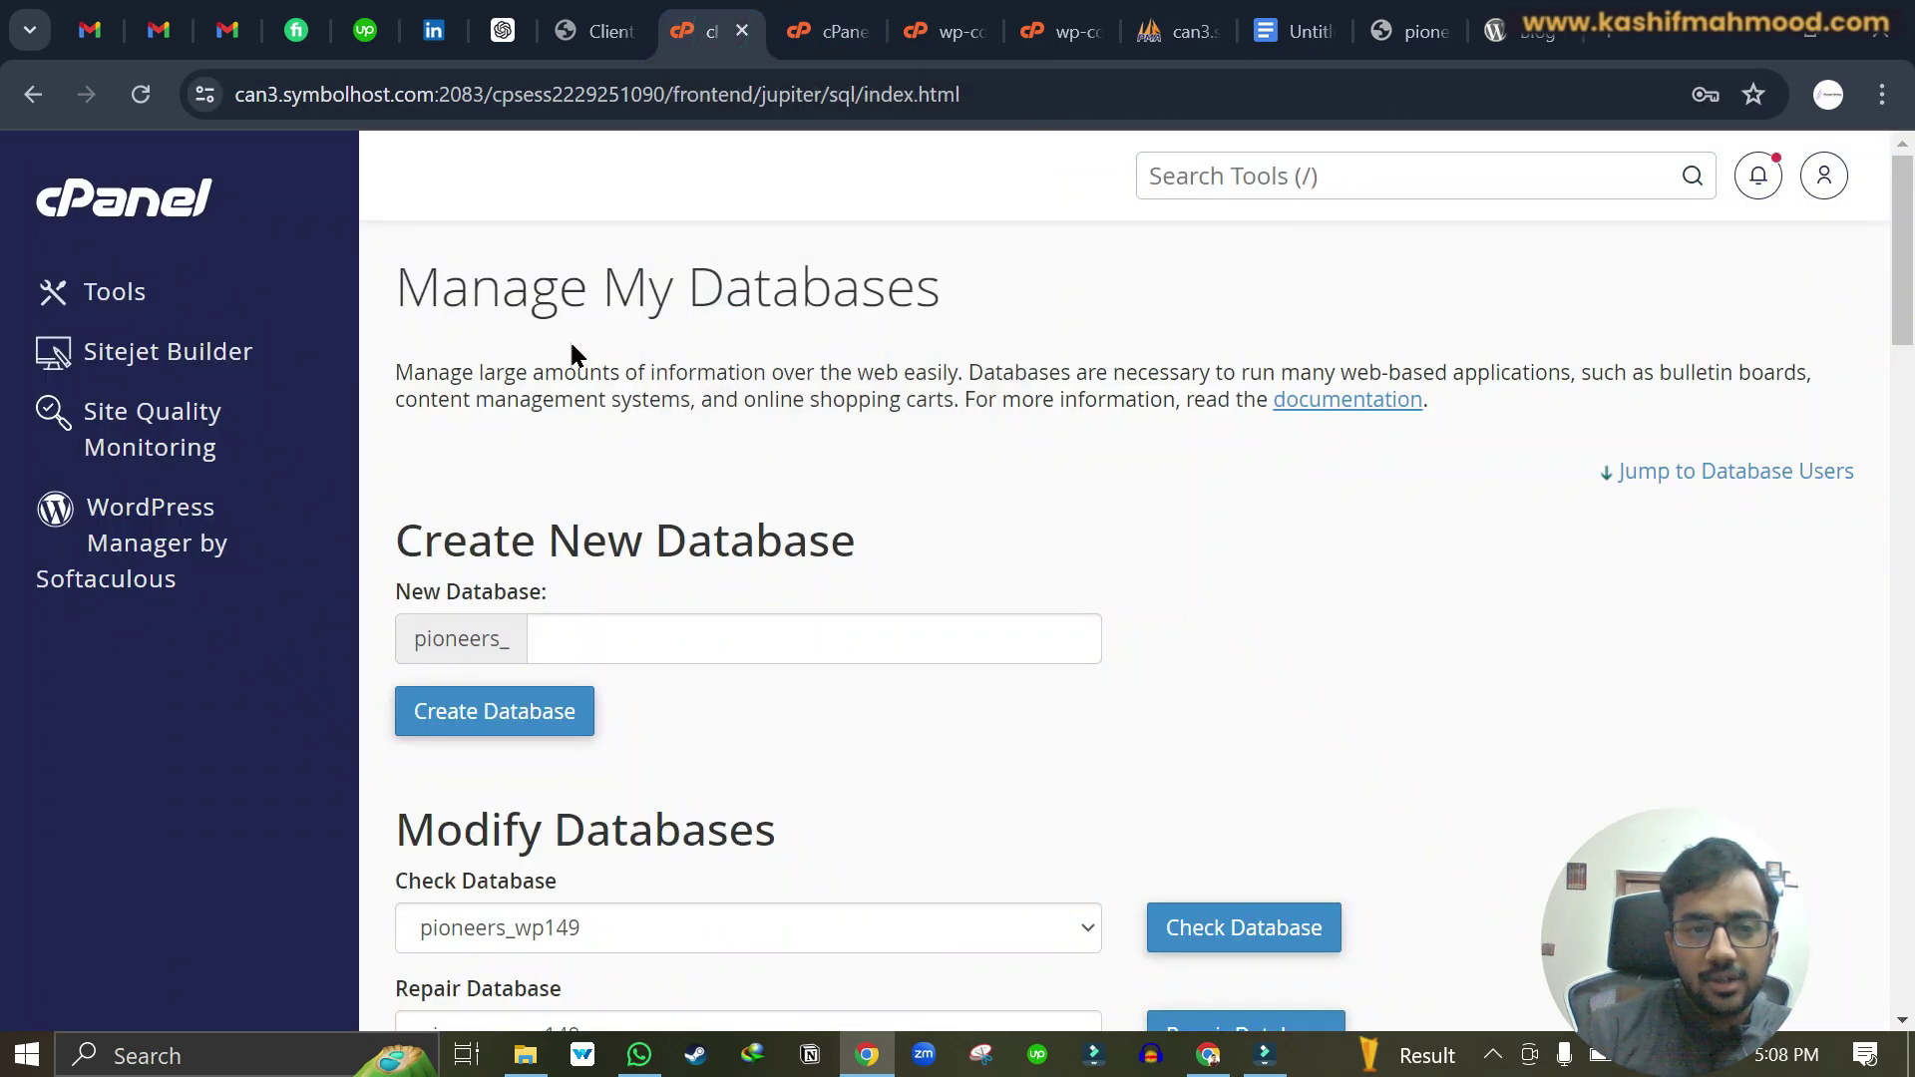
Step: Copy the privileged user name pioneers_wp922 from the Current Databases list
{"action": "scroll", "coordinate": [855, 301], "scroll_direction": "down", "scroll_amount": 3}
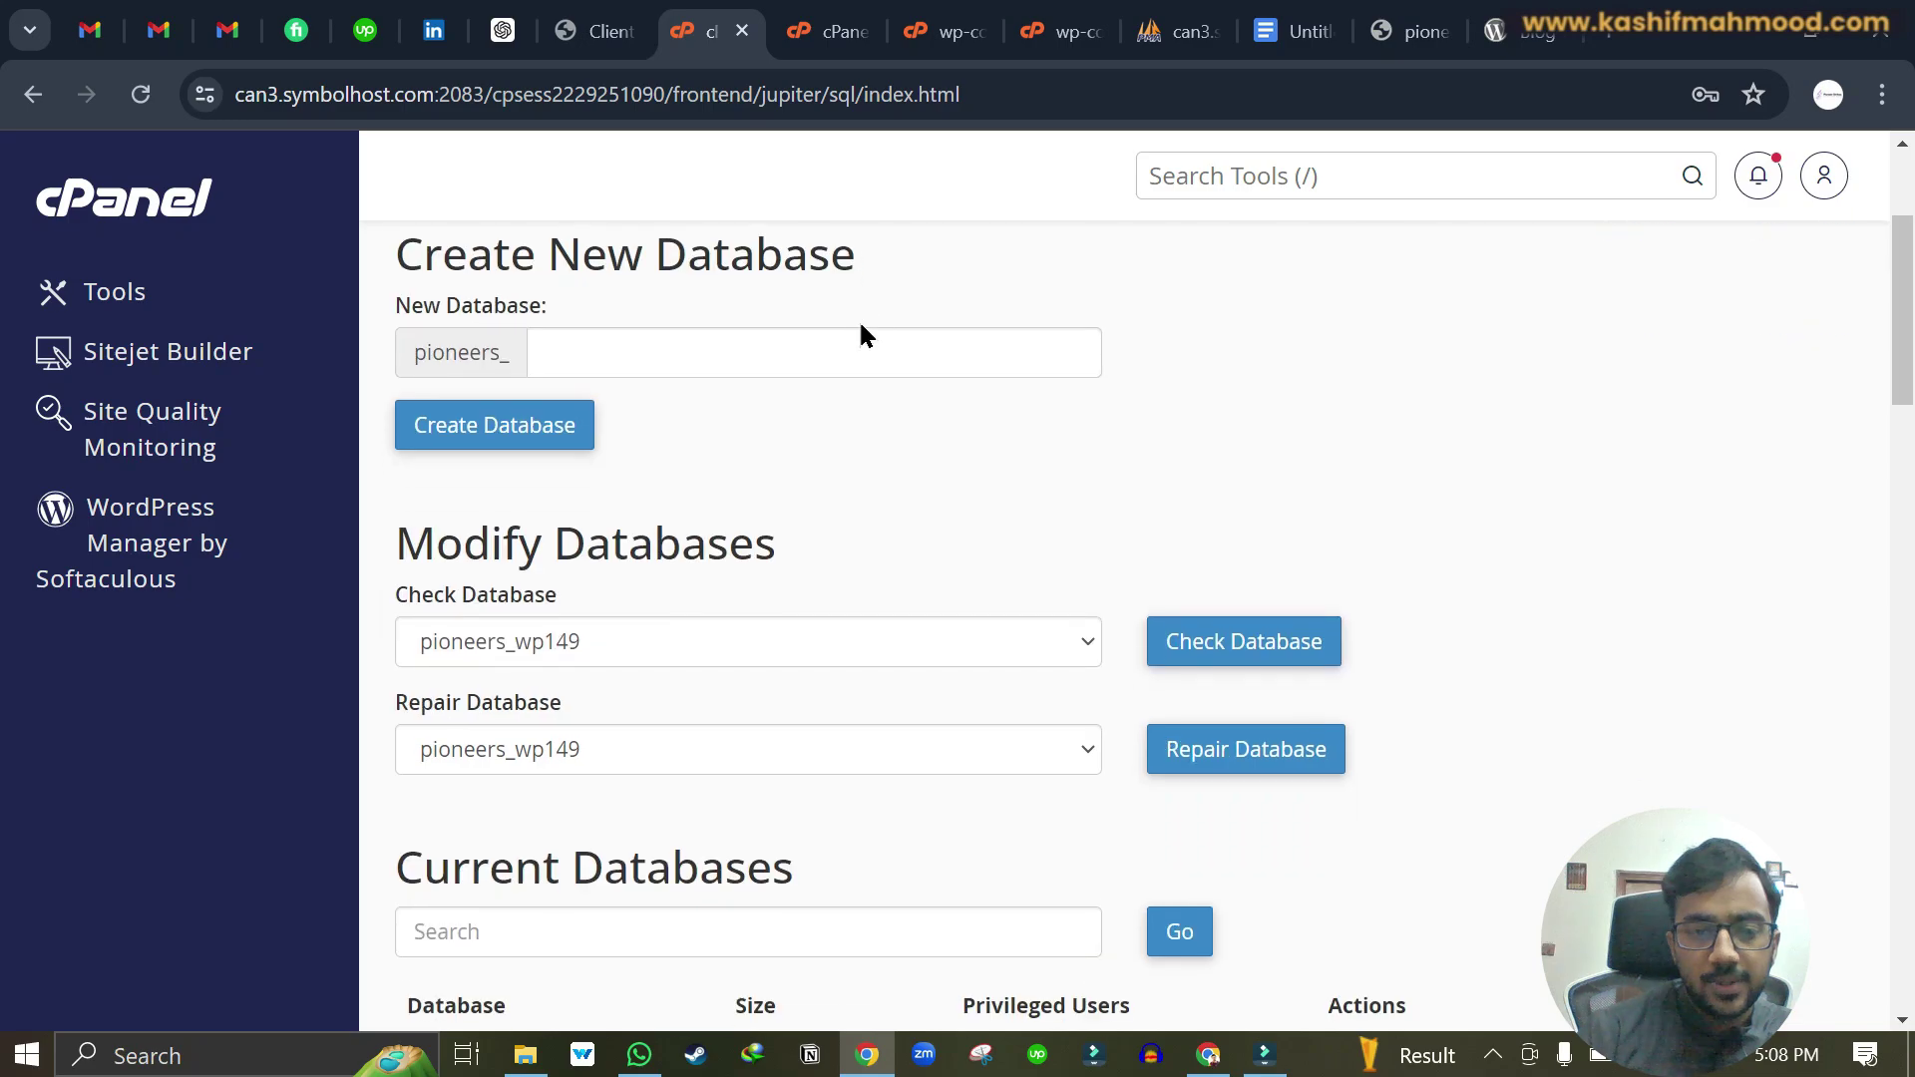
{"action": "scroll", "coordinate": [754, 537], "scroll_direction": "down", "scroll_amount": 8}
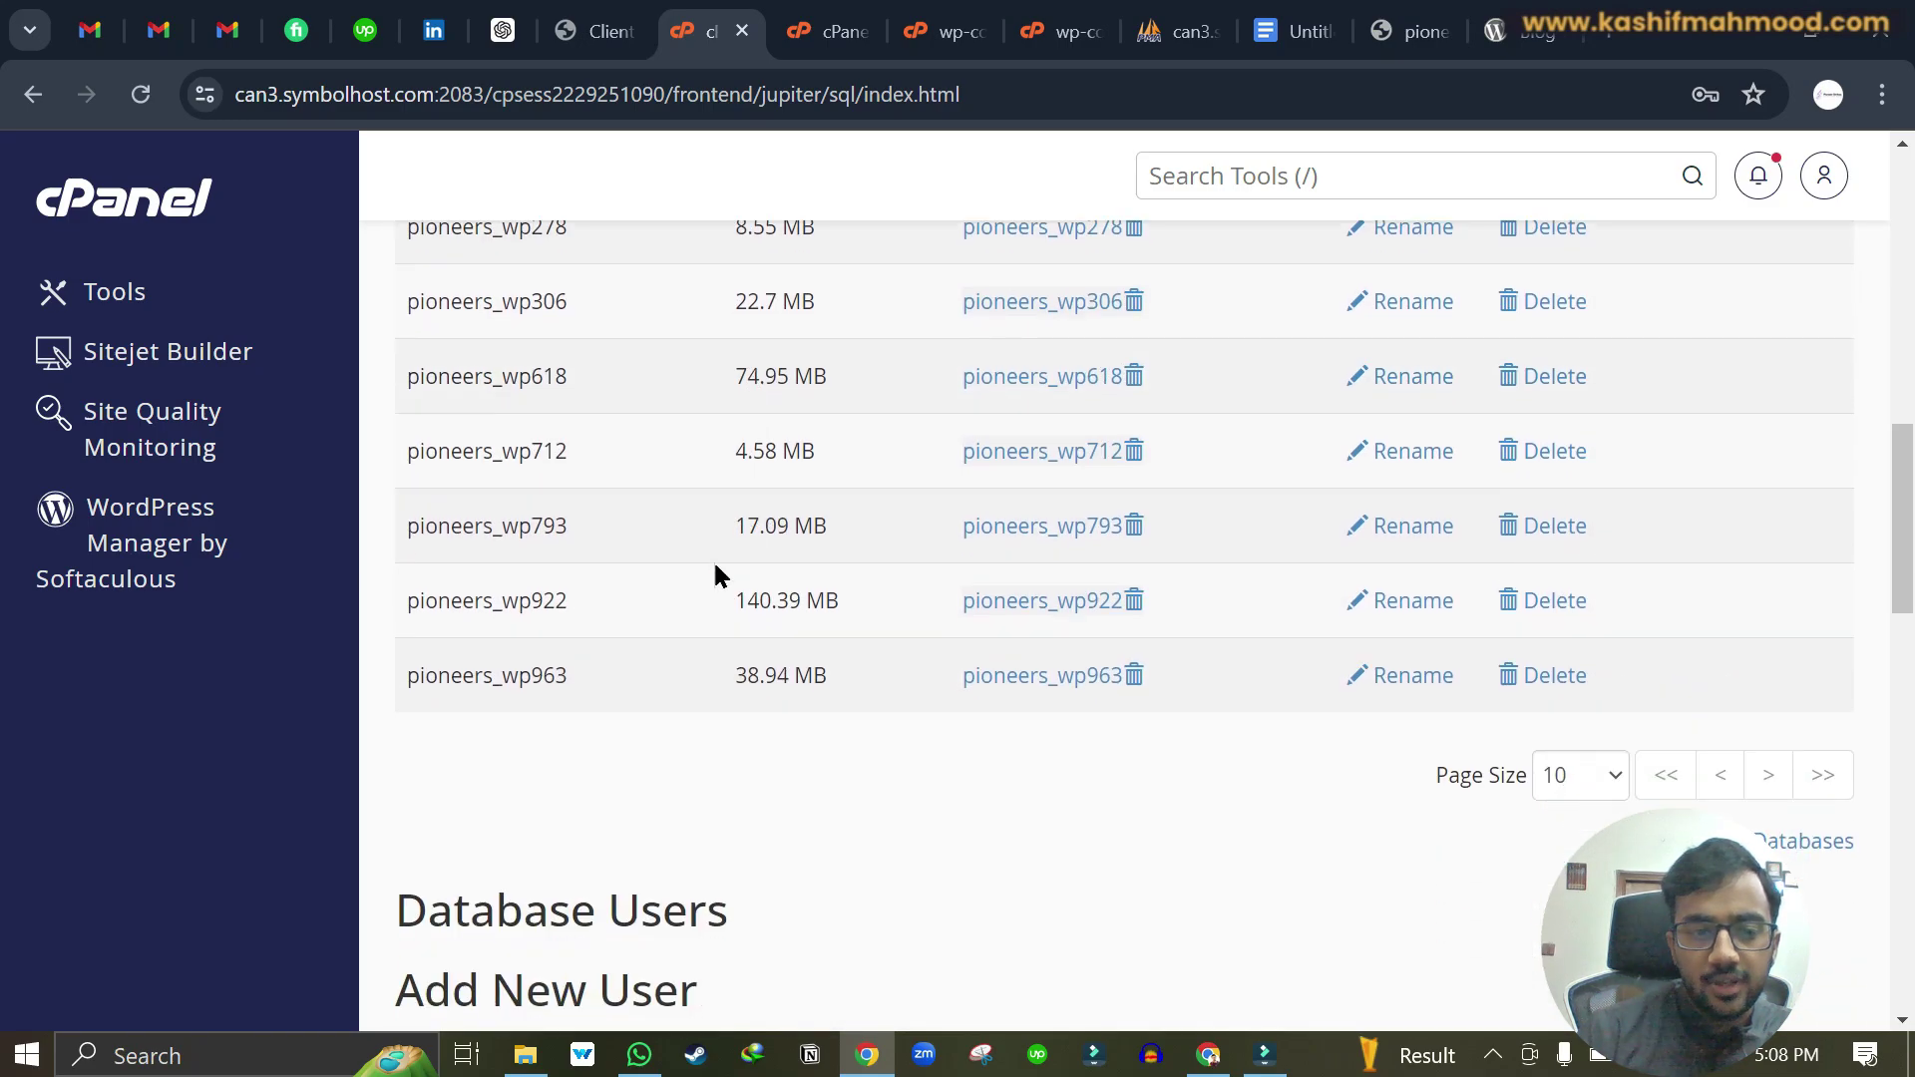
{"action": "left_click_drag", "start_coordinate": [518, 599], "coordinate": [403, 606]}
{"action": "scroll", "coordinate": [641, 619], "scroll_direction": "up", "scroll_amount": 2}
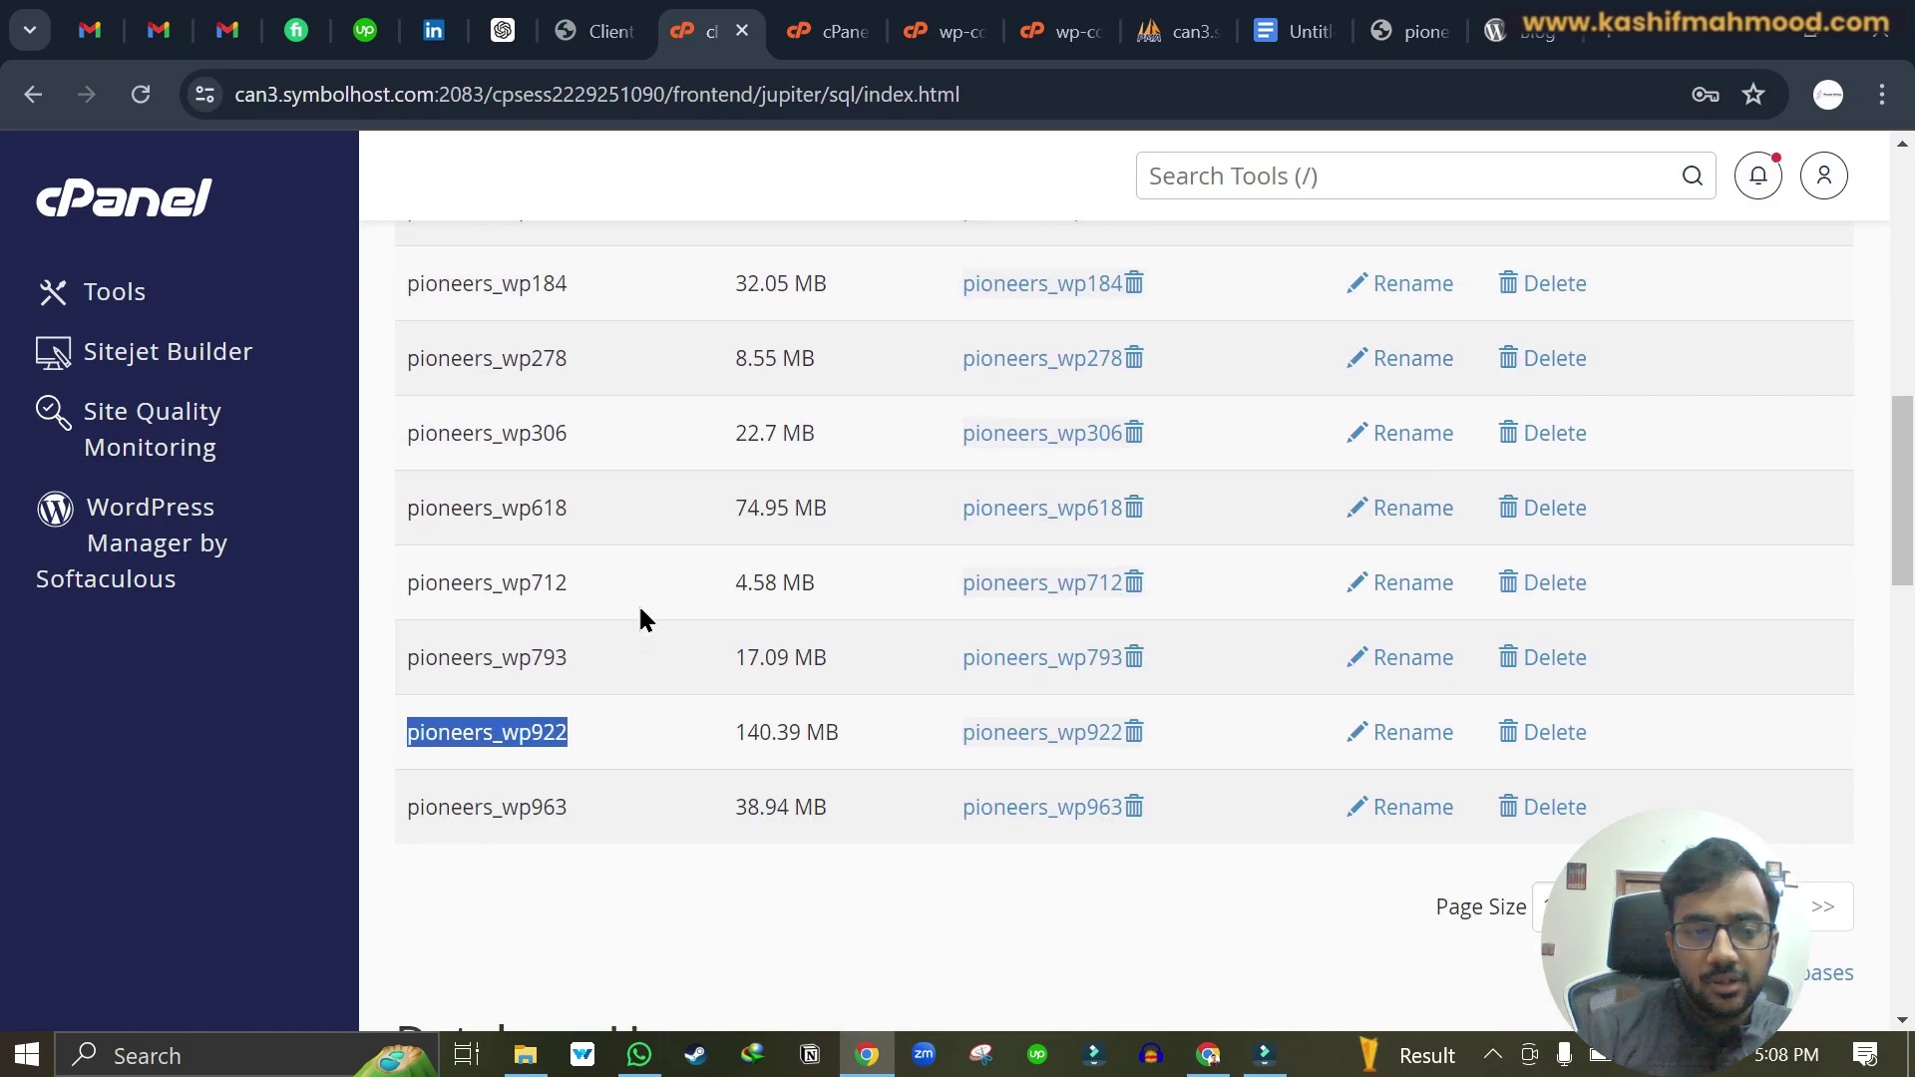
{"action": "left_click_drag", "start_coordinate": [963, 784], "coordinate": [1119, 783]}
{"action": "key", "text": "ctrl+c"}
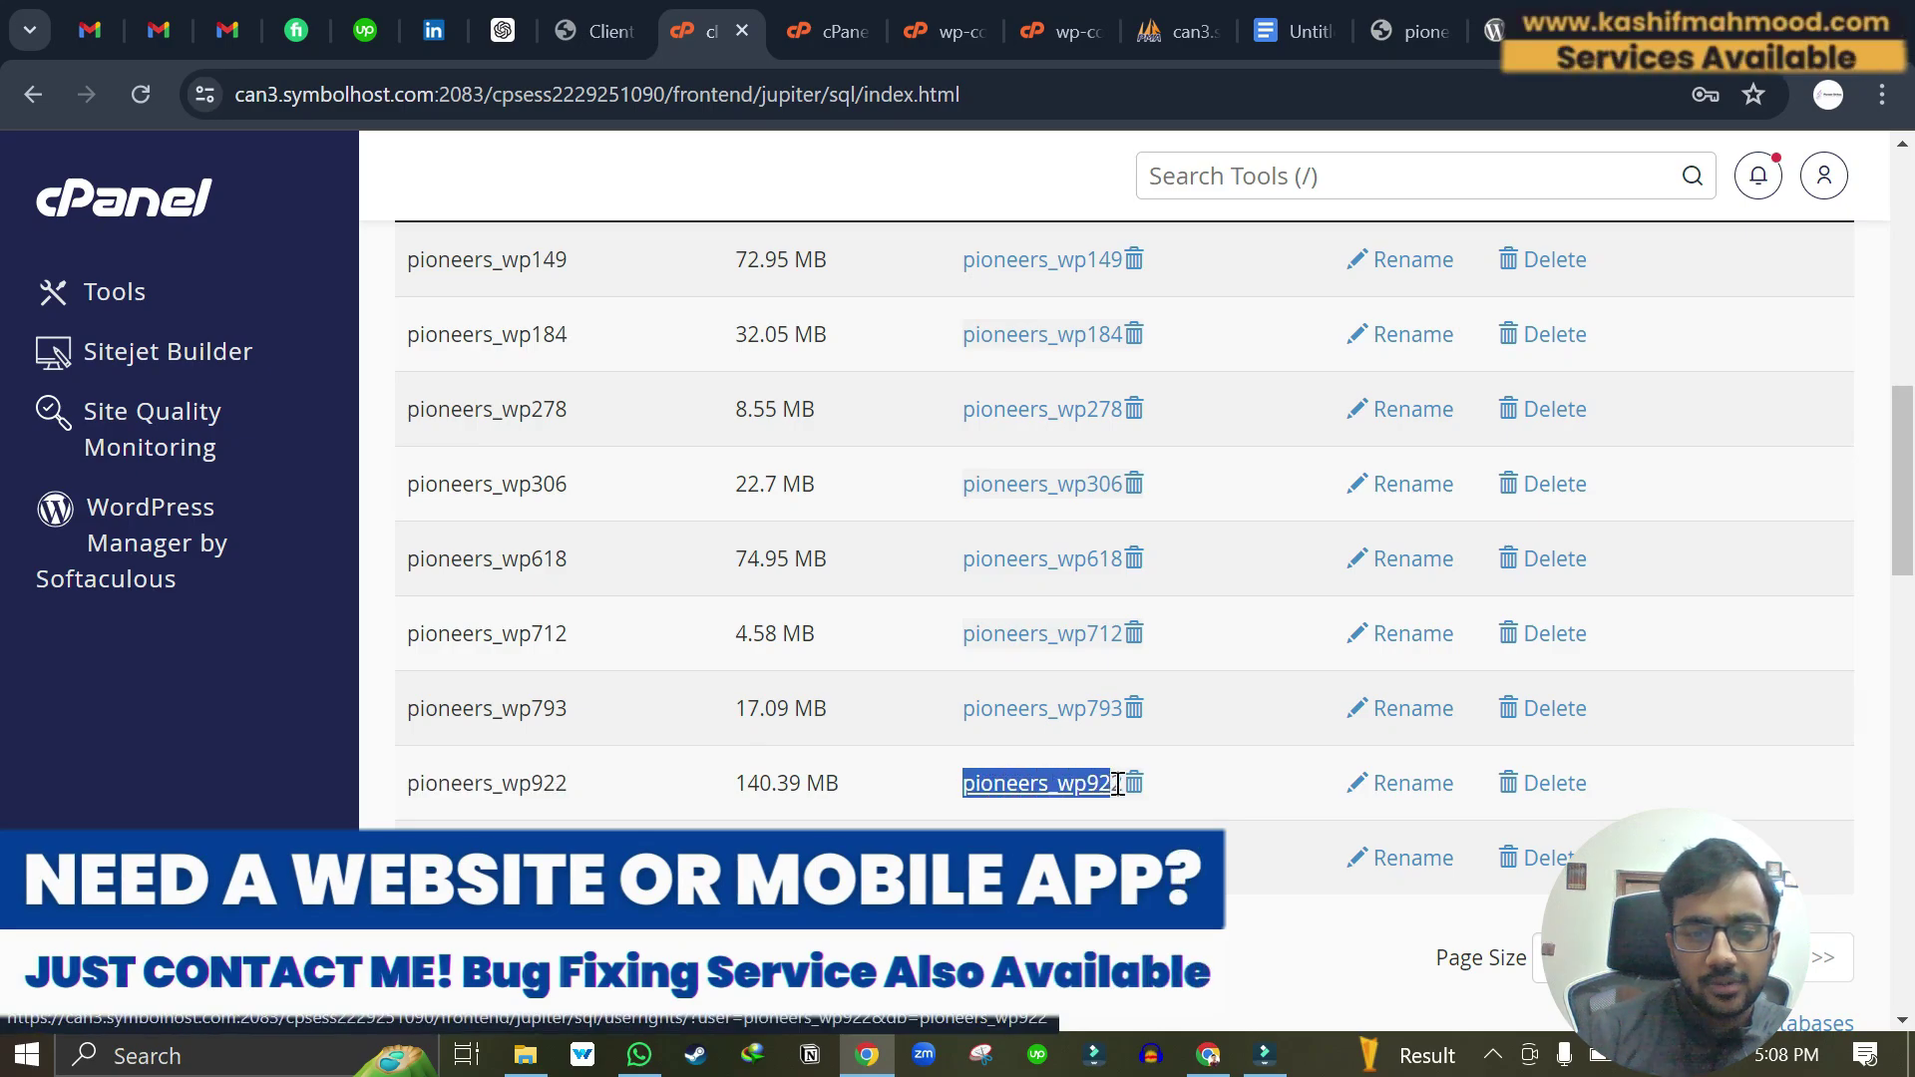
{"action": "scroll", "coordinate": [868, 723], "scroll_direction": "up", "scroll_amount": 3}
{"action": "scroll", "coordinate": [1038, 504], "scroll_direction": "down", "scroll_amount": 3}
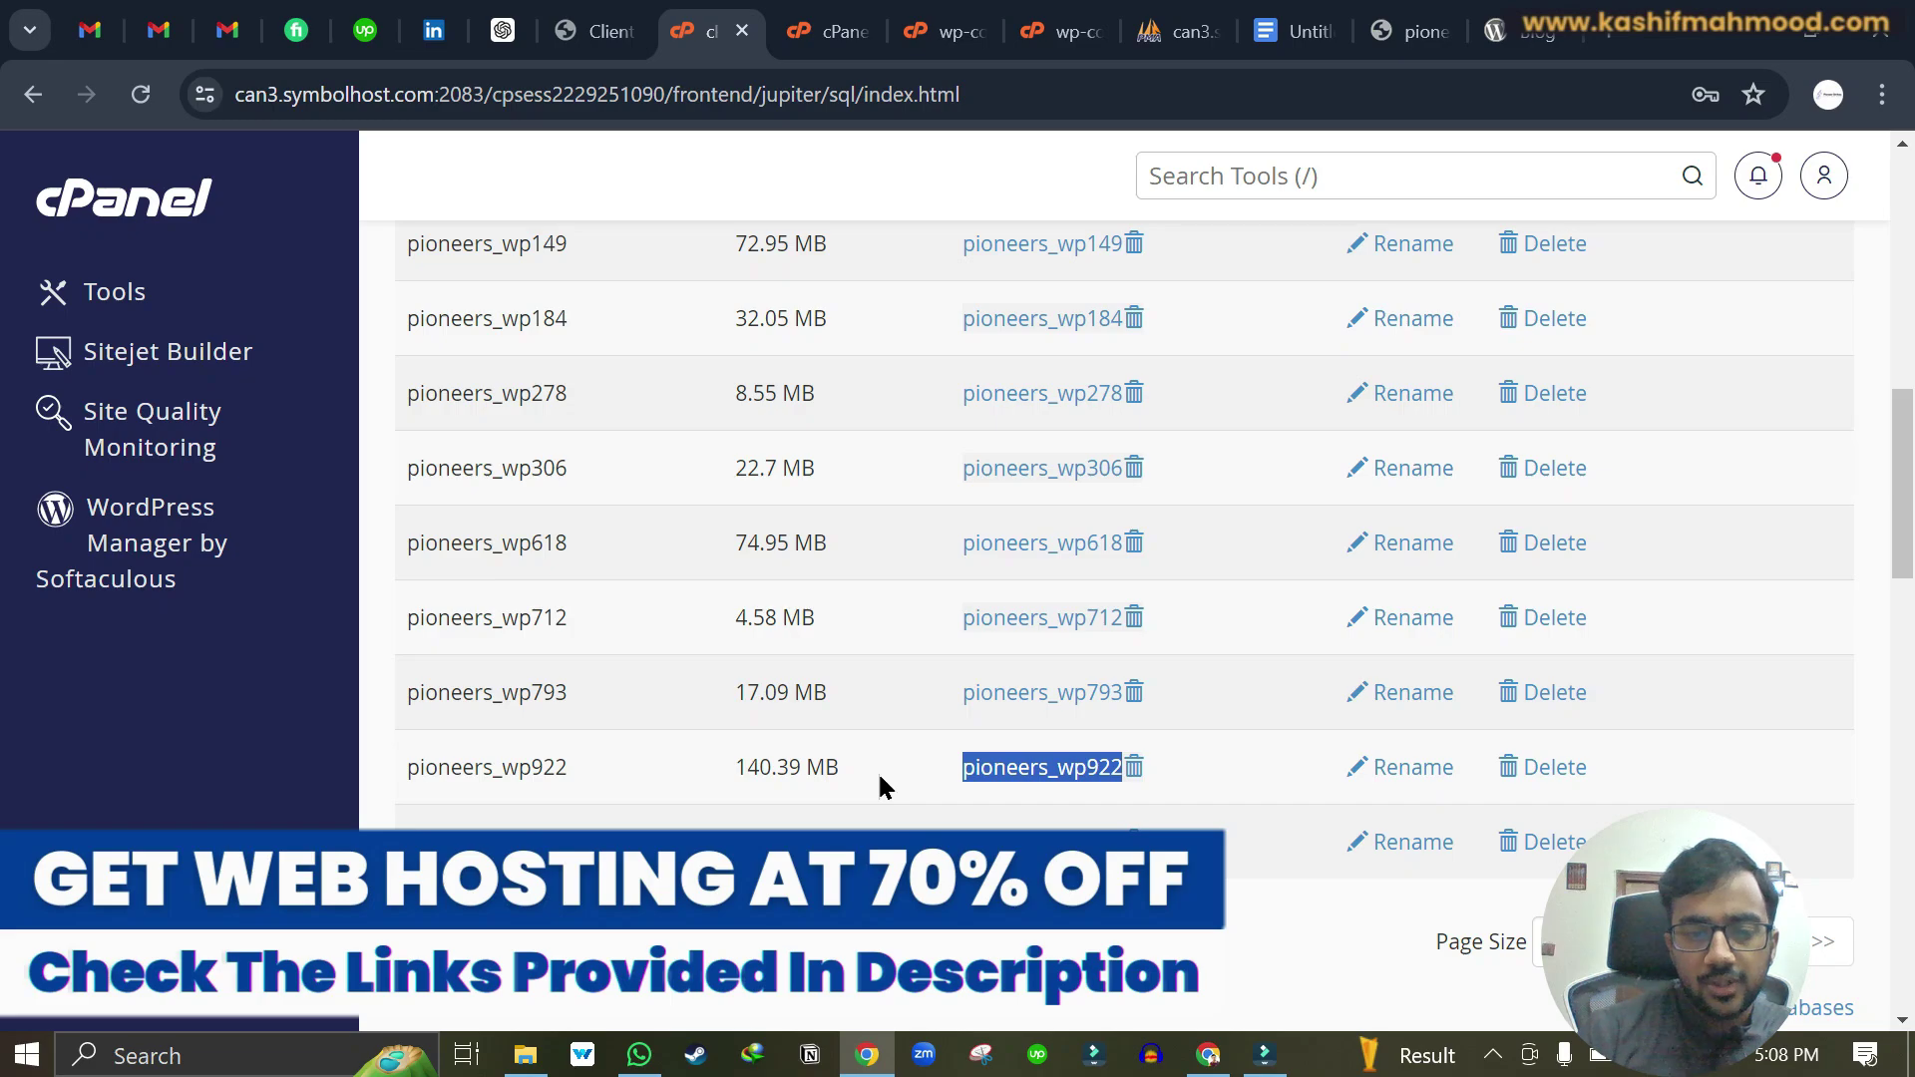
Step: Replace username_here on the DB_USER line of wp-config.php with pioneers_wp922
{"action": "left_click", "coordinate": [1055, 35]}
{"action": "left_click_drag", "start_coordinate": [647, 698], "coordinate": [1008, 695]}
{"action": "key", "text": "ctrl+v"}
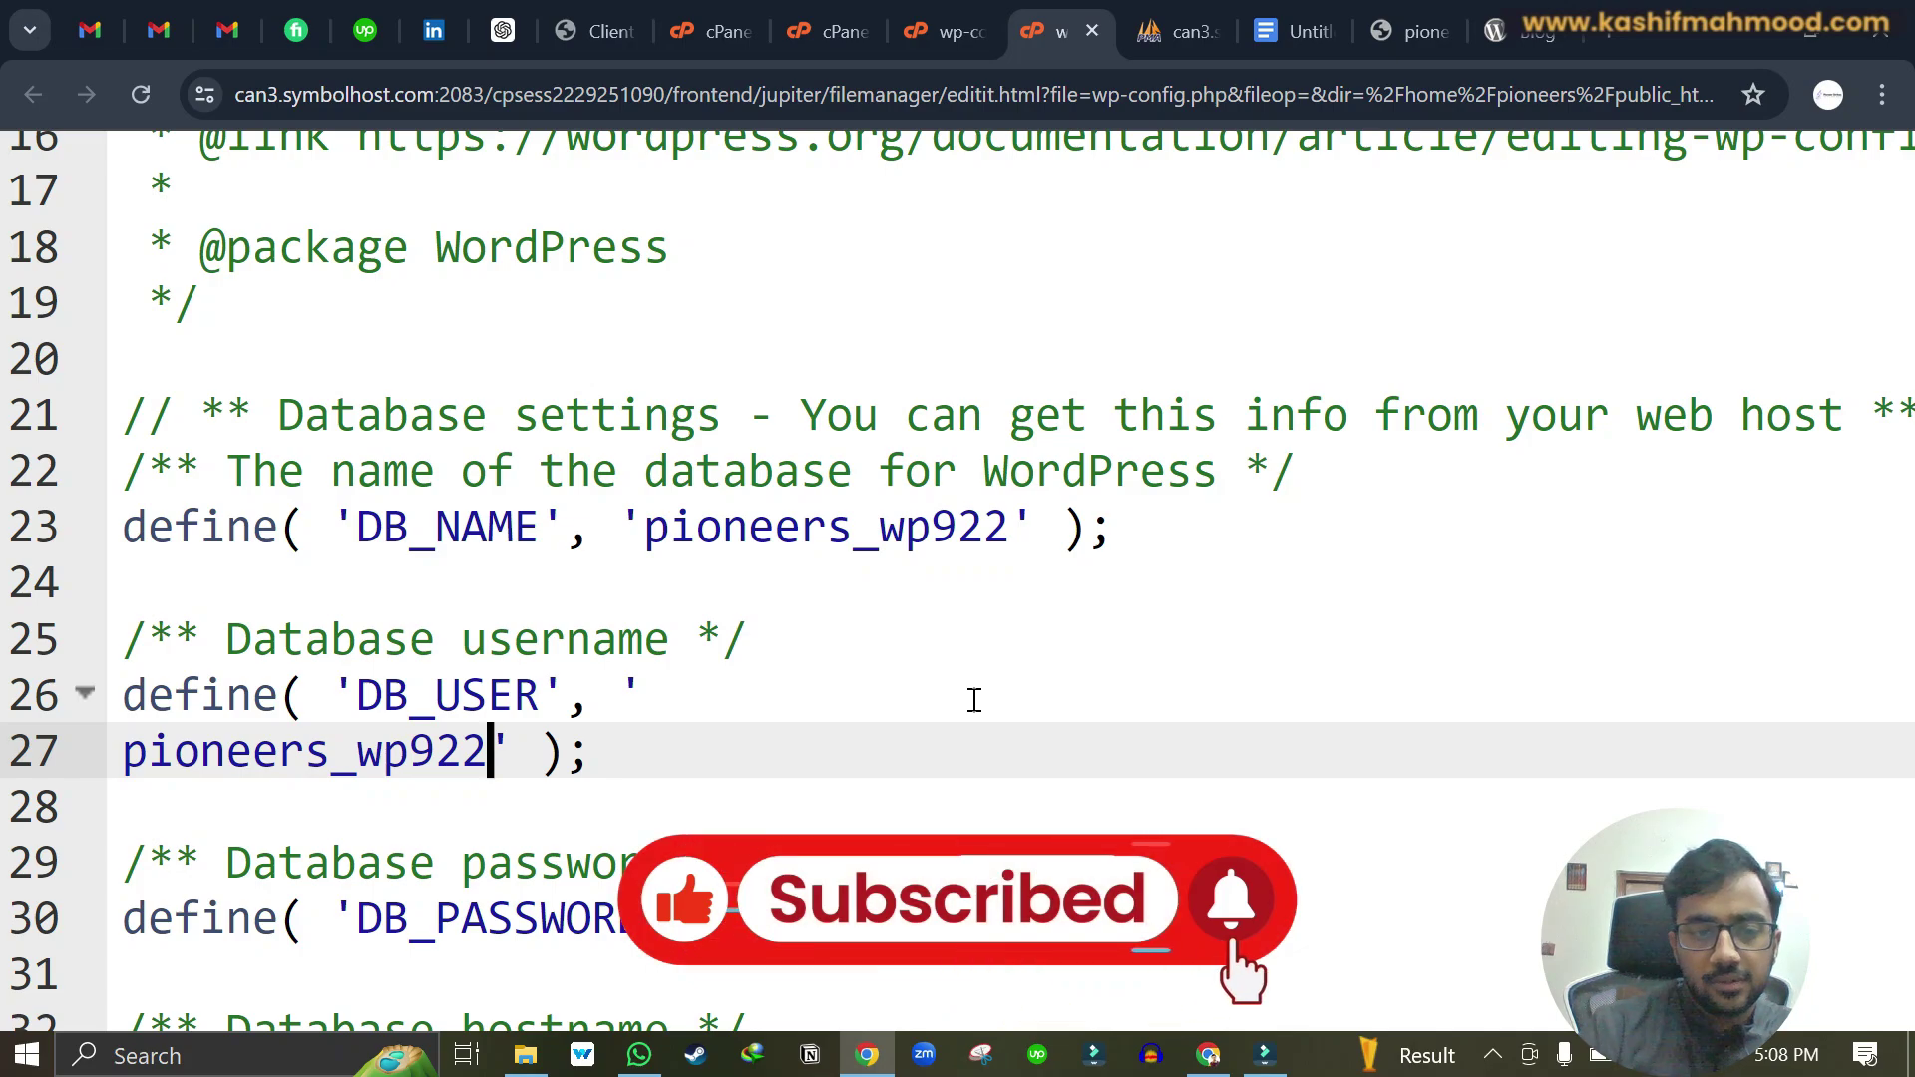
{"action": "key", "text": "Left"}
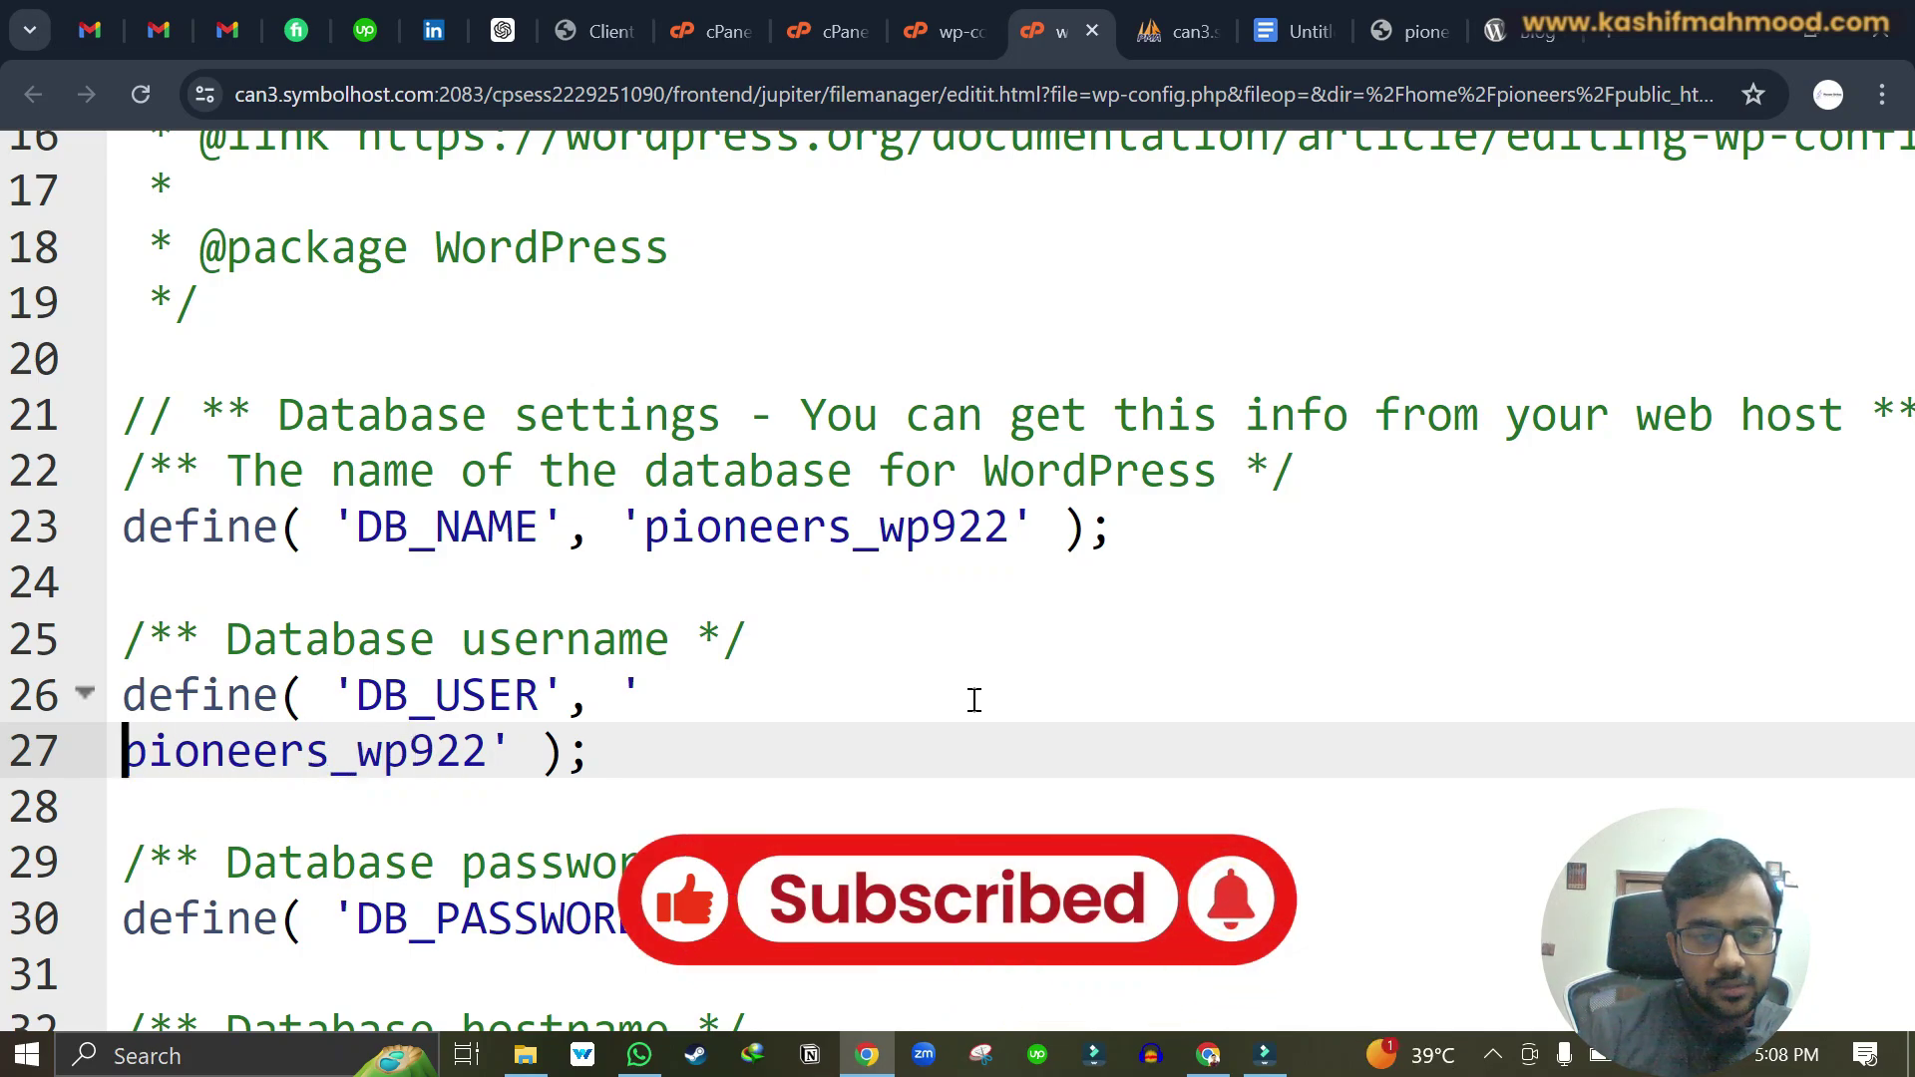
{"action": "key", "text": "BackSpace"}
{"action": "key", "text": "BackSpace"}
{"action": "key", "text": "BackSpace"}
{"action": "key", "text": "BackSpace"}
{"action": "key", "text": "BackSpace"}
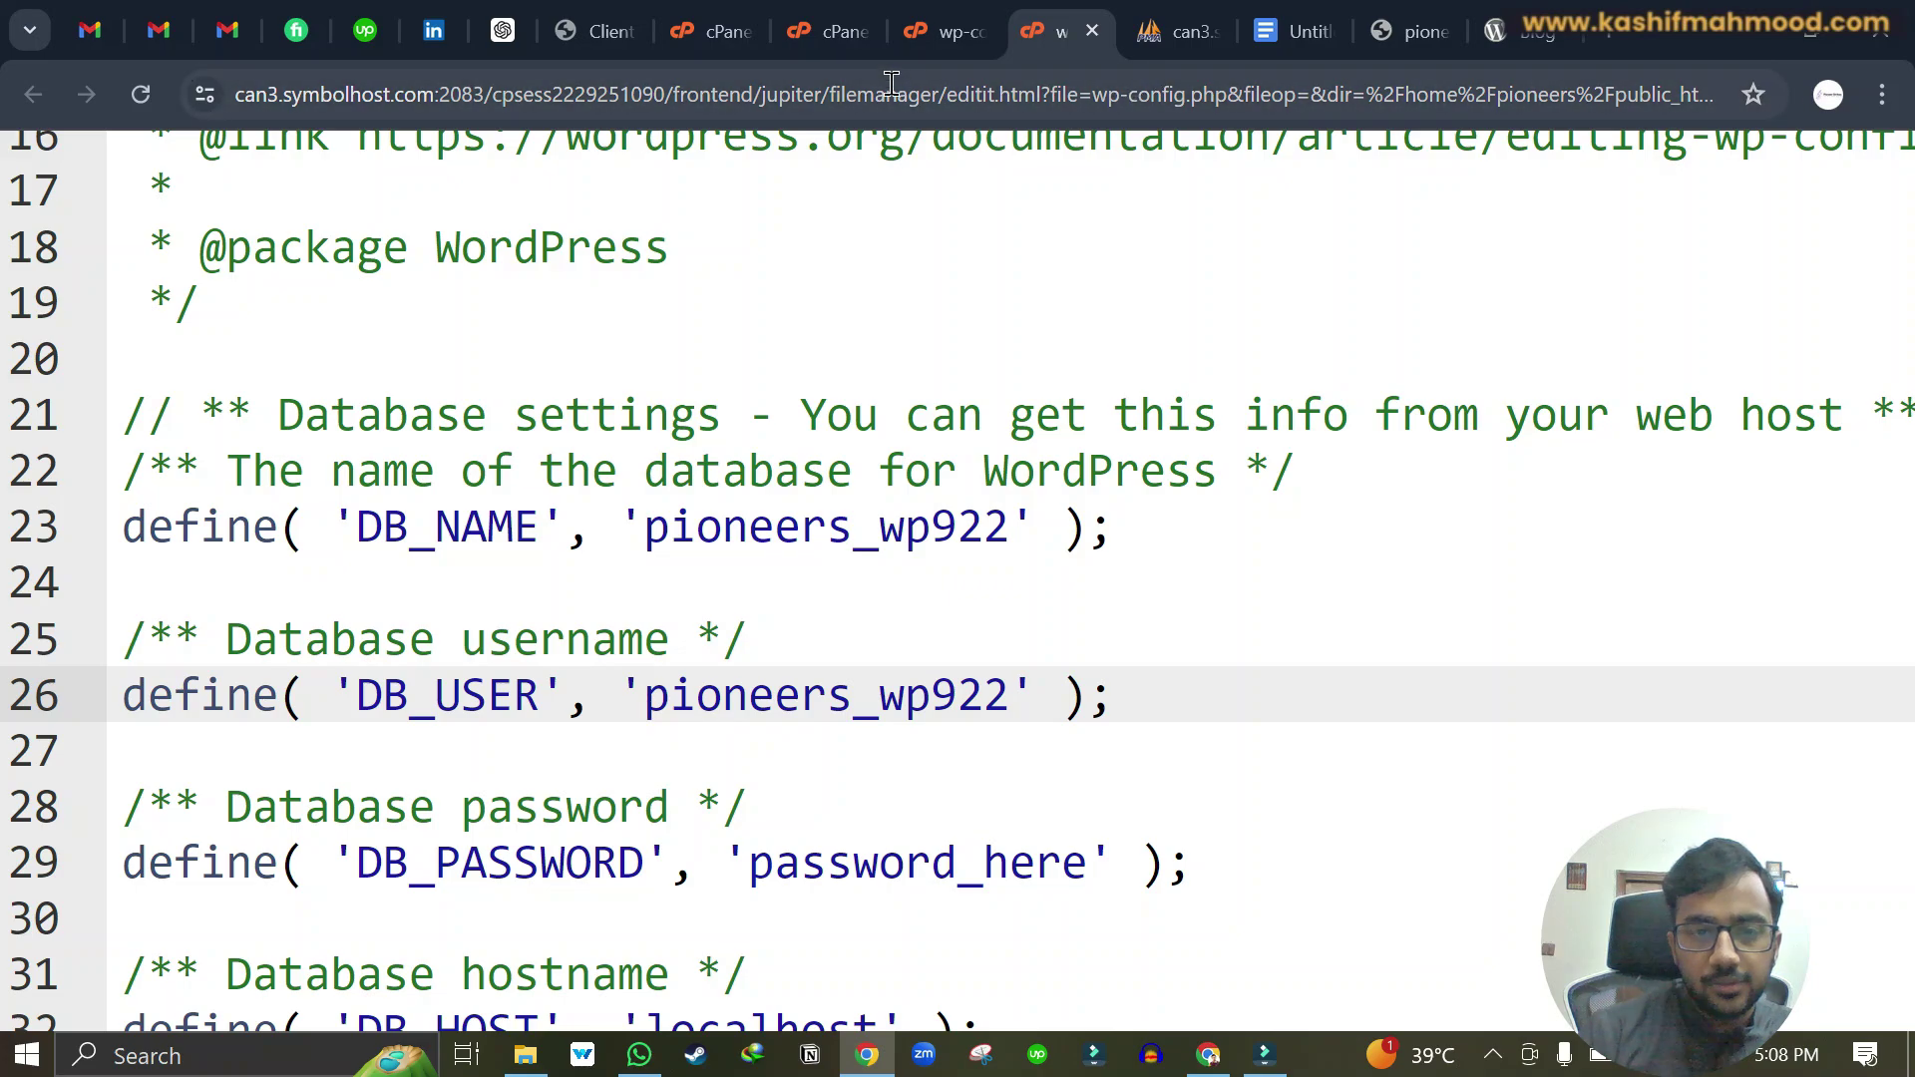
{"action": "left_click", "coordinate": [818, 40]}
Step: Set a new password for database user pioneers_wp922, pasting it into both password fields
{"action": "left_click", "coordinate": [714, 37]}
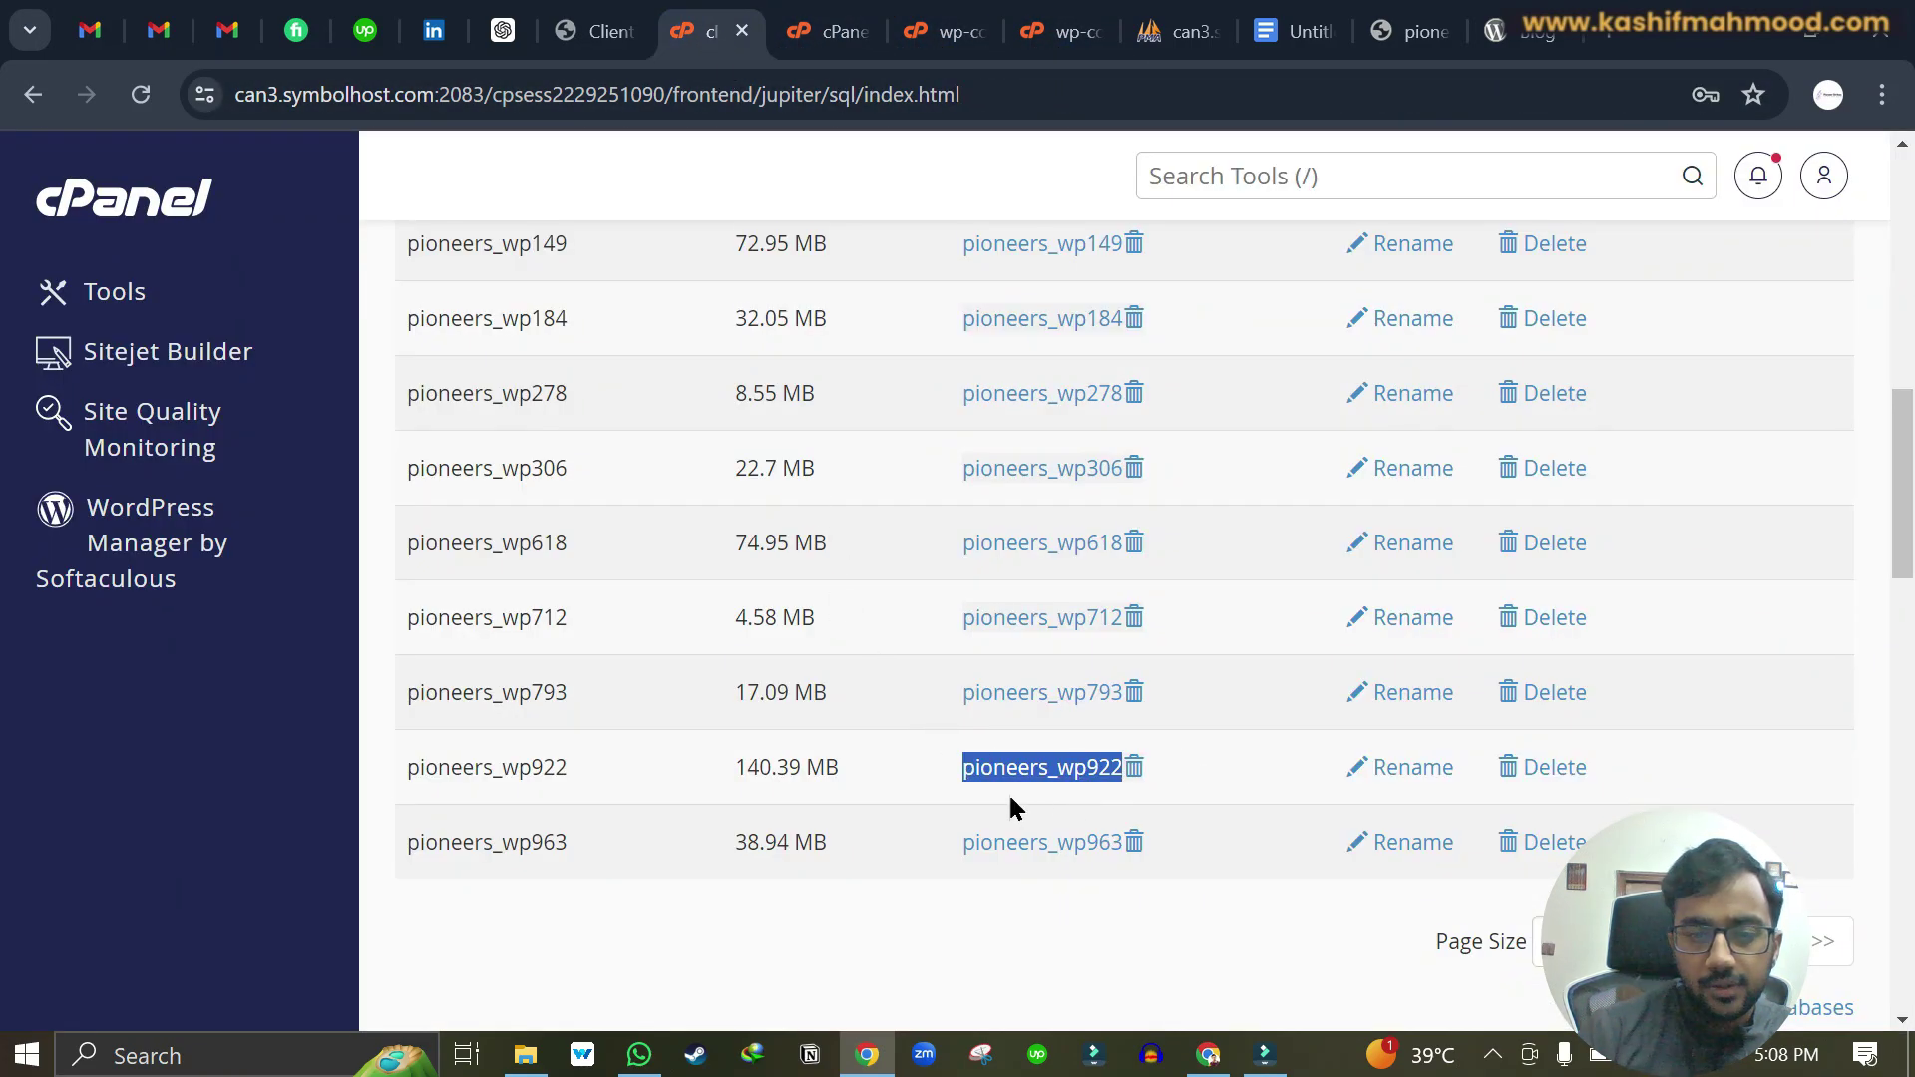
{"action": "scroll", "coordinate": [1007, 806], "scroll_direction": "down", "scroll_amount": 20}
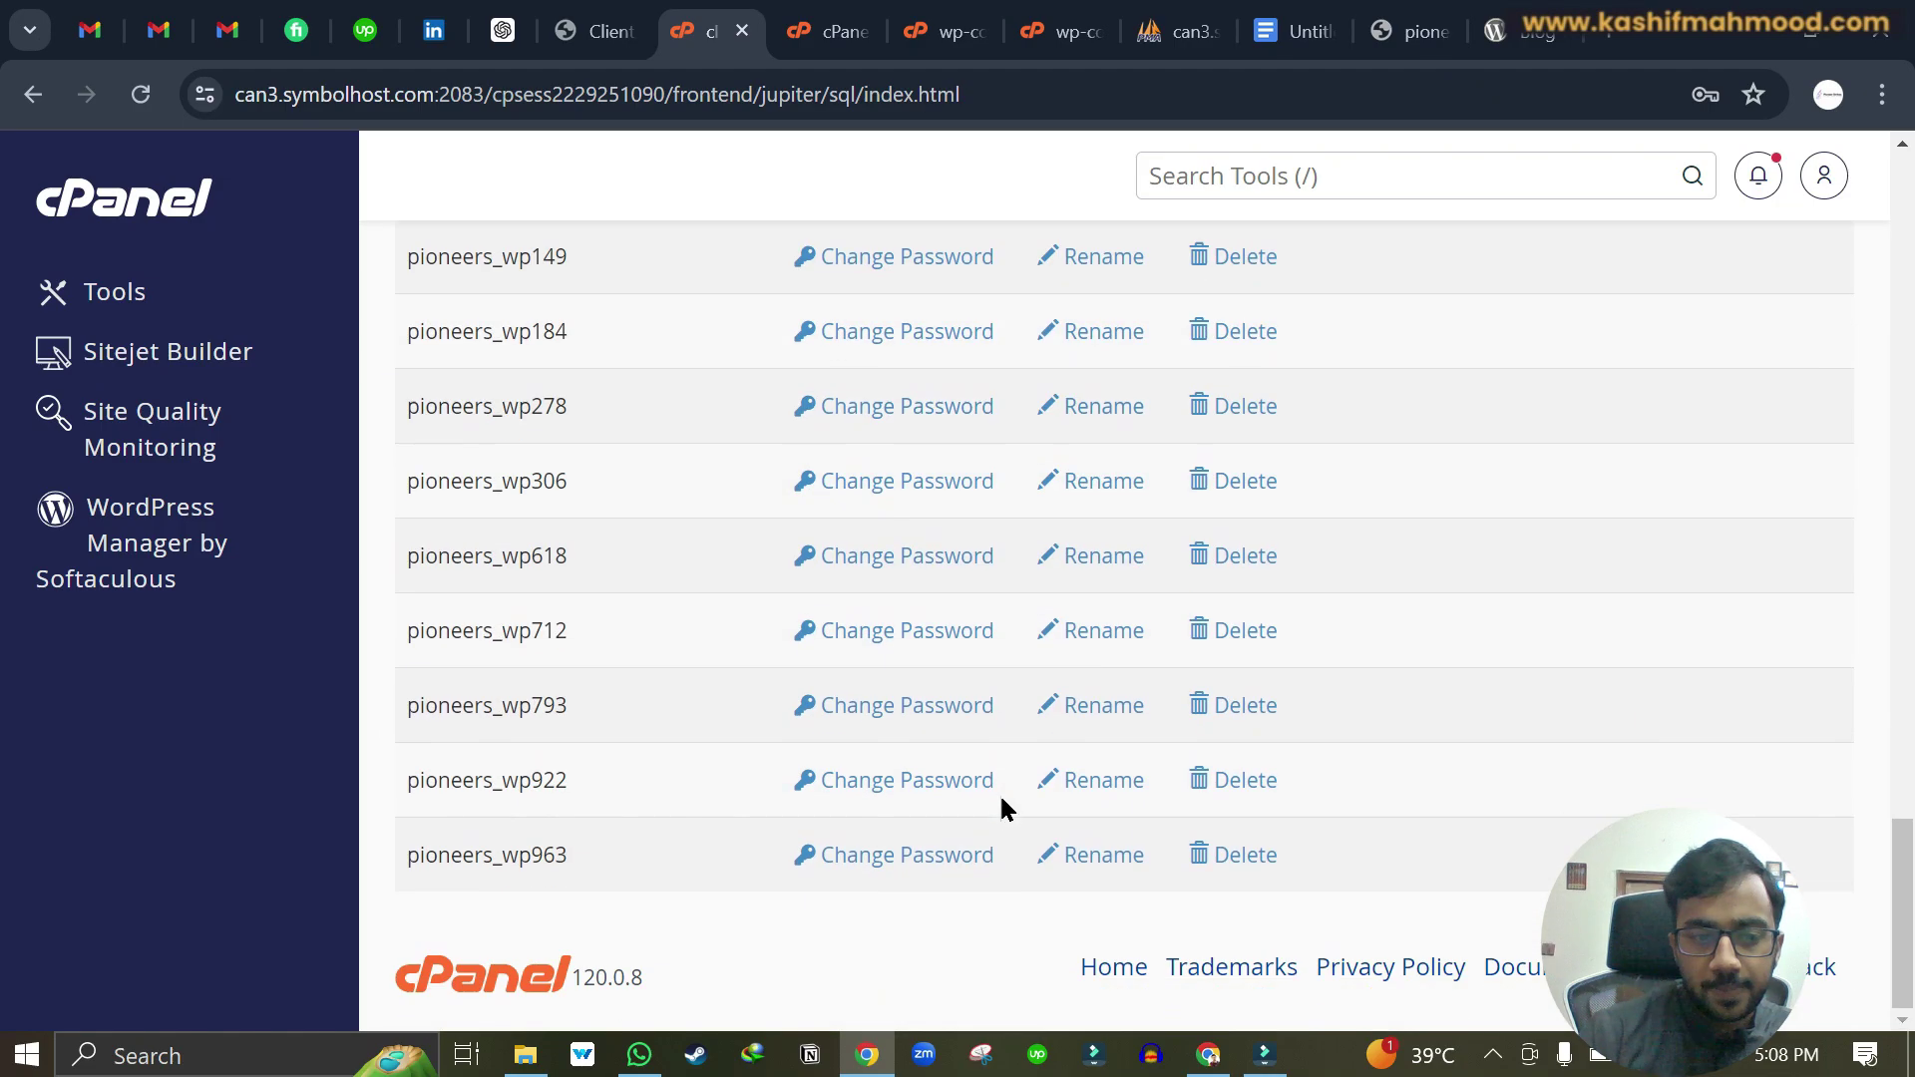
{"action": "left_click", "coordinate": [884, 795]}
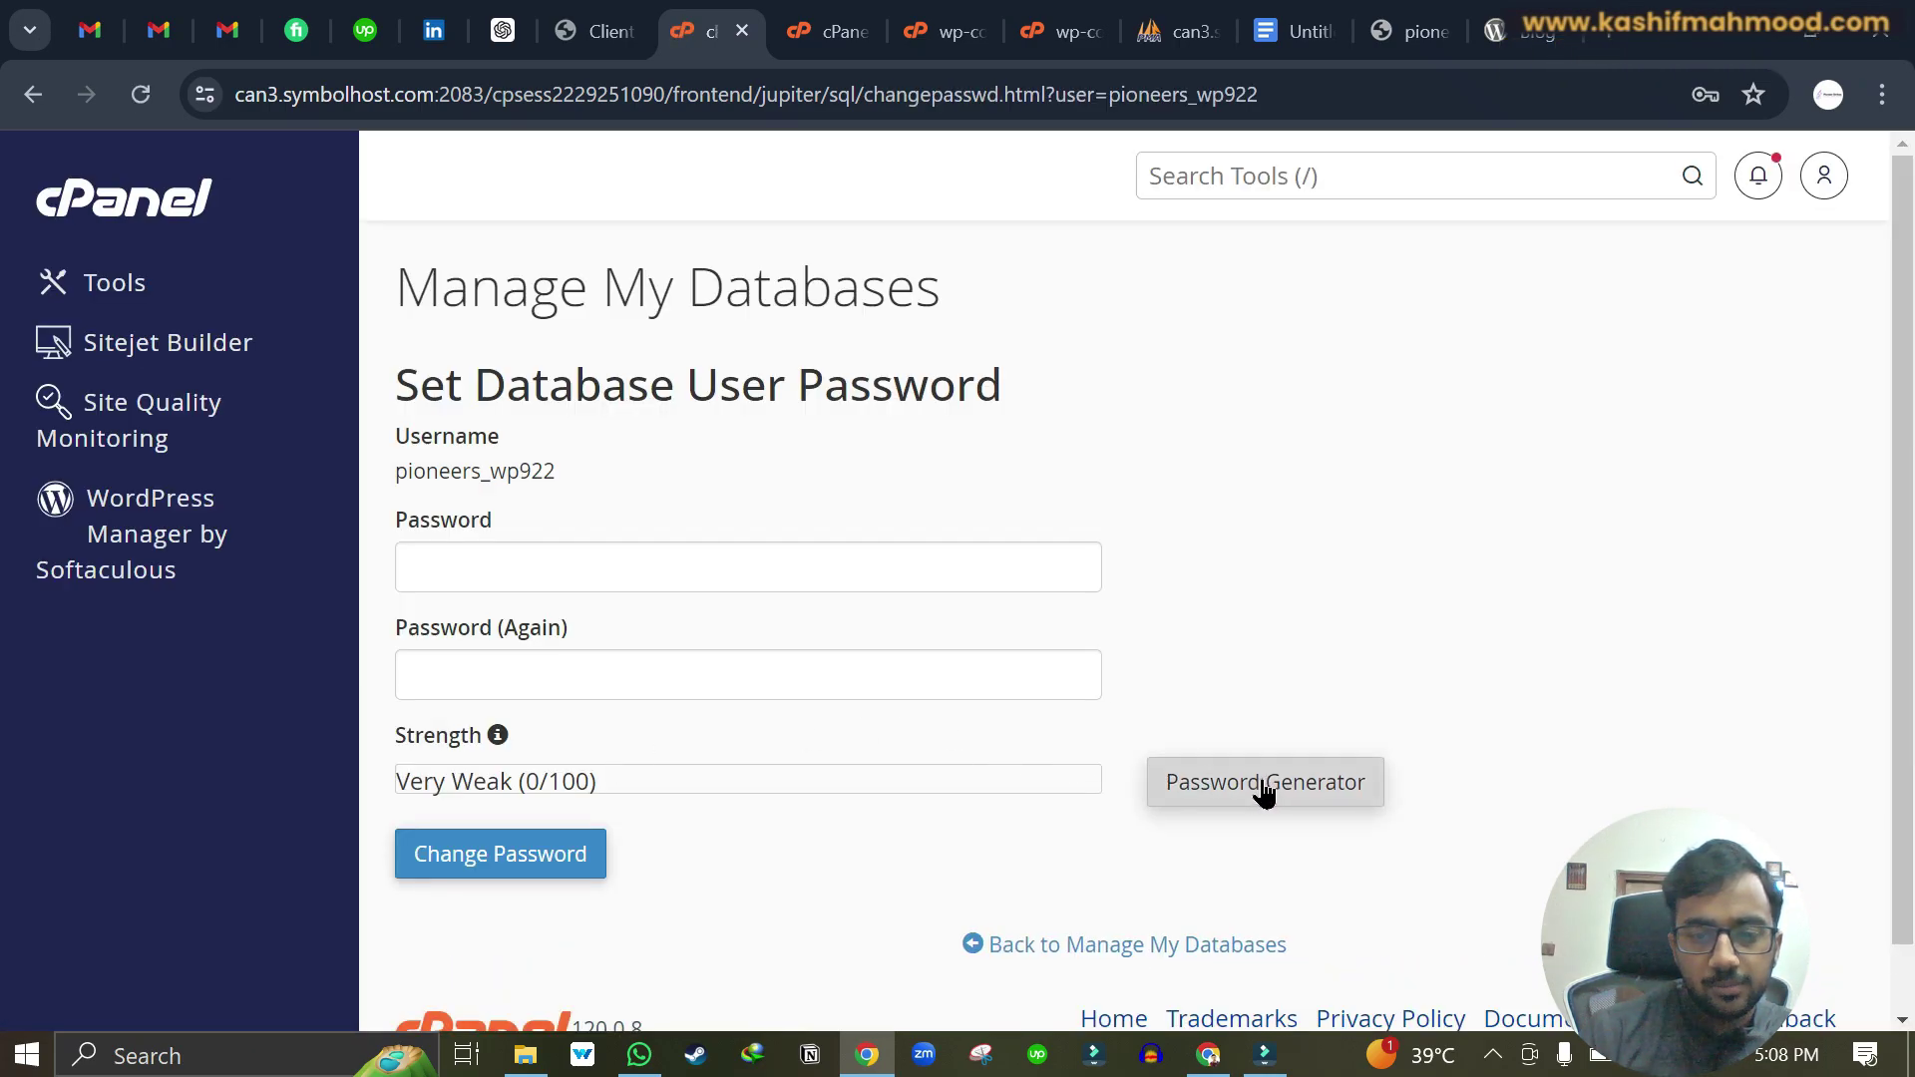
{"action": "left_click", "coordinate": [569, 568]}
{"action": "key", "text": "ctrl+v"}
{"action": "left_click", "coordinate": [530, 662]}
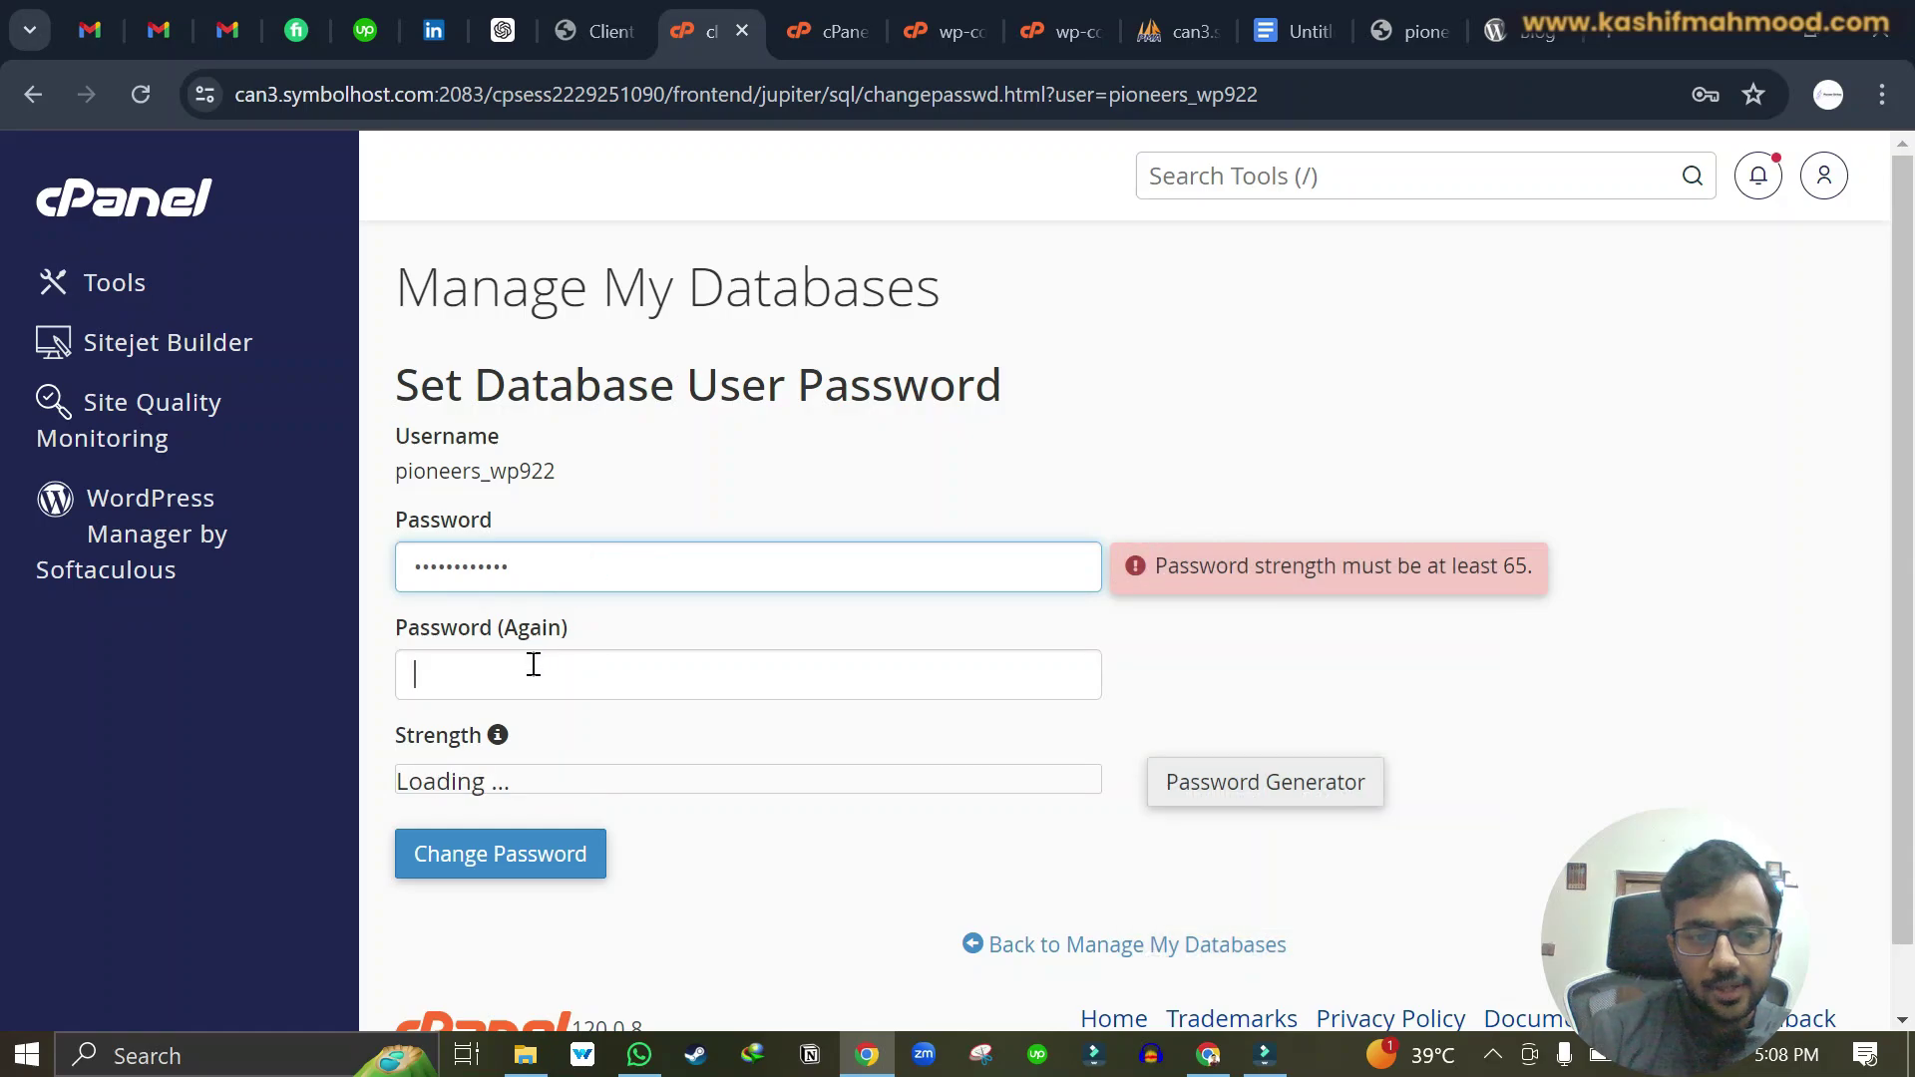
{"action": "key", "text": "ctrl+v"}
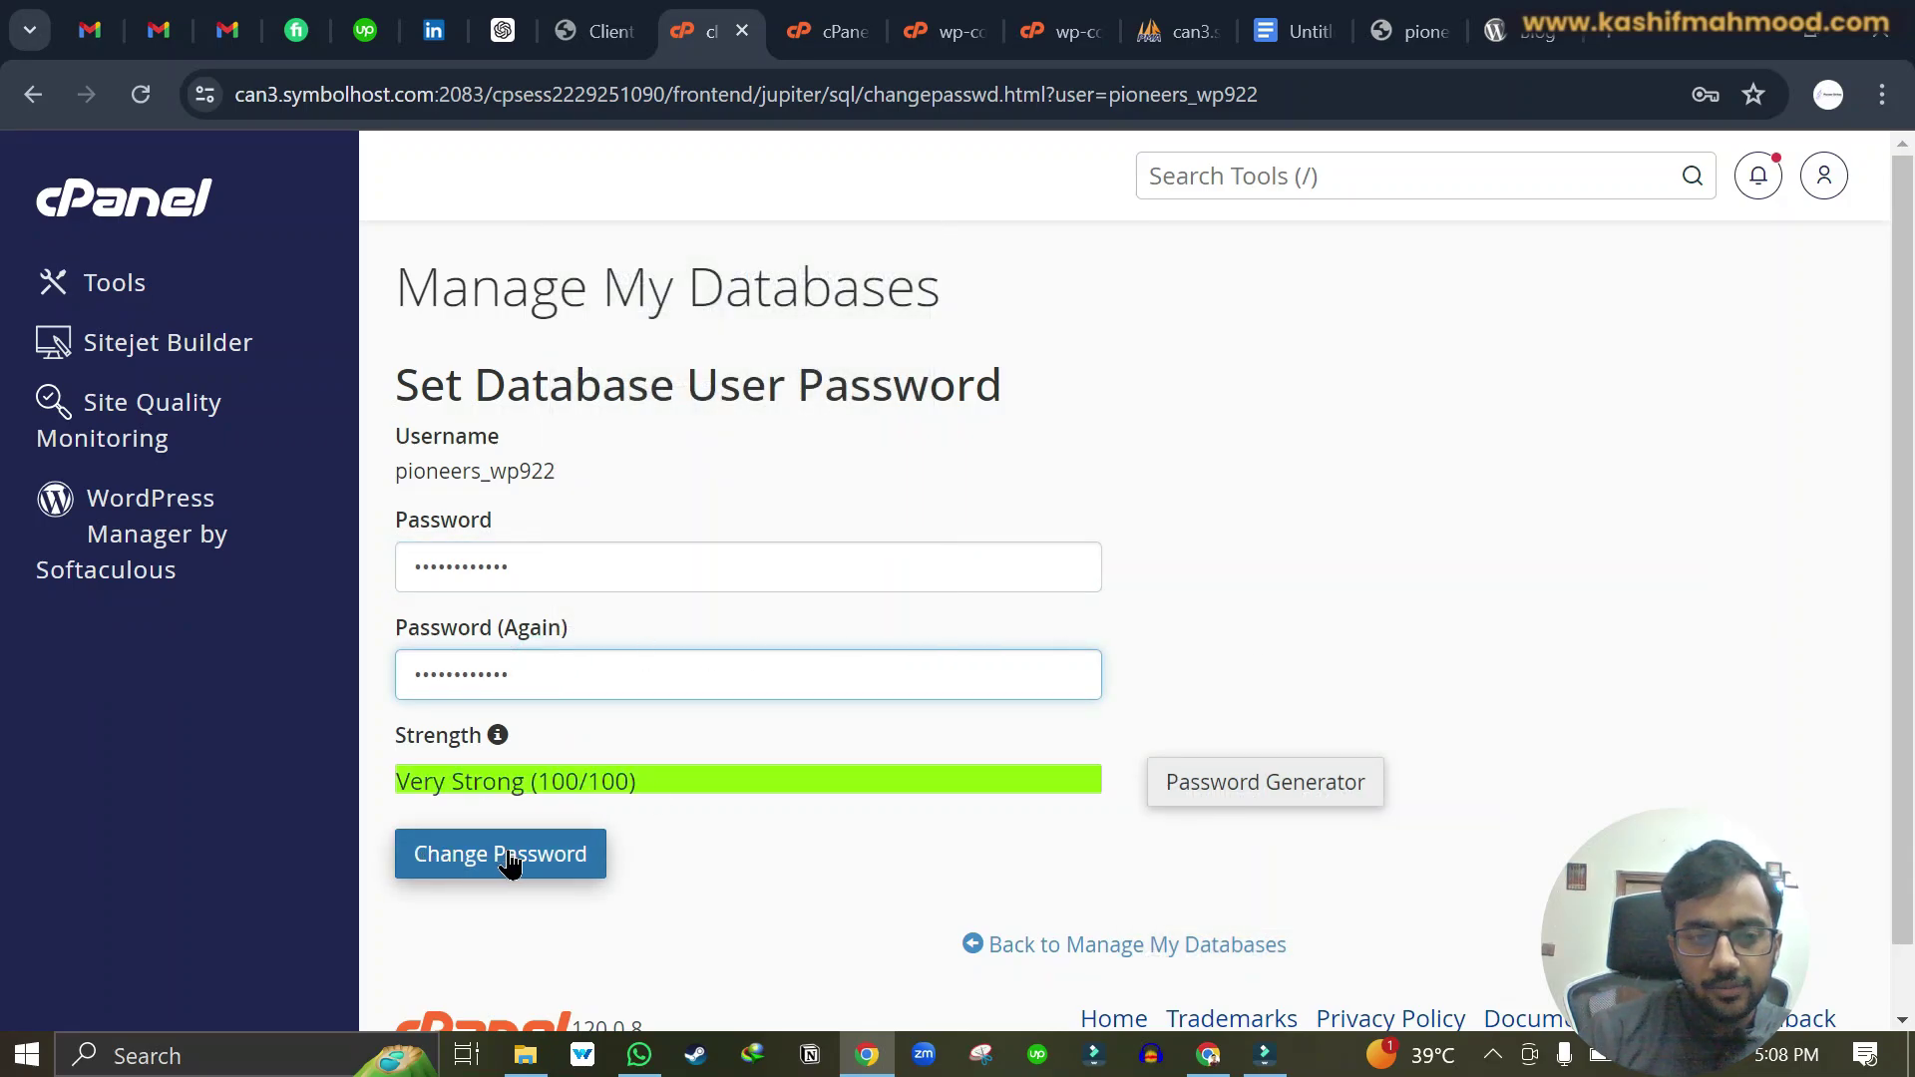
{"action": "left_click", "coordinate": [509, 856]}
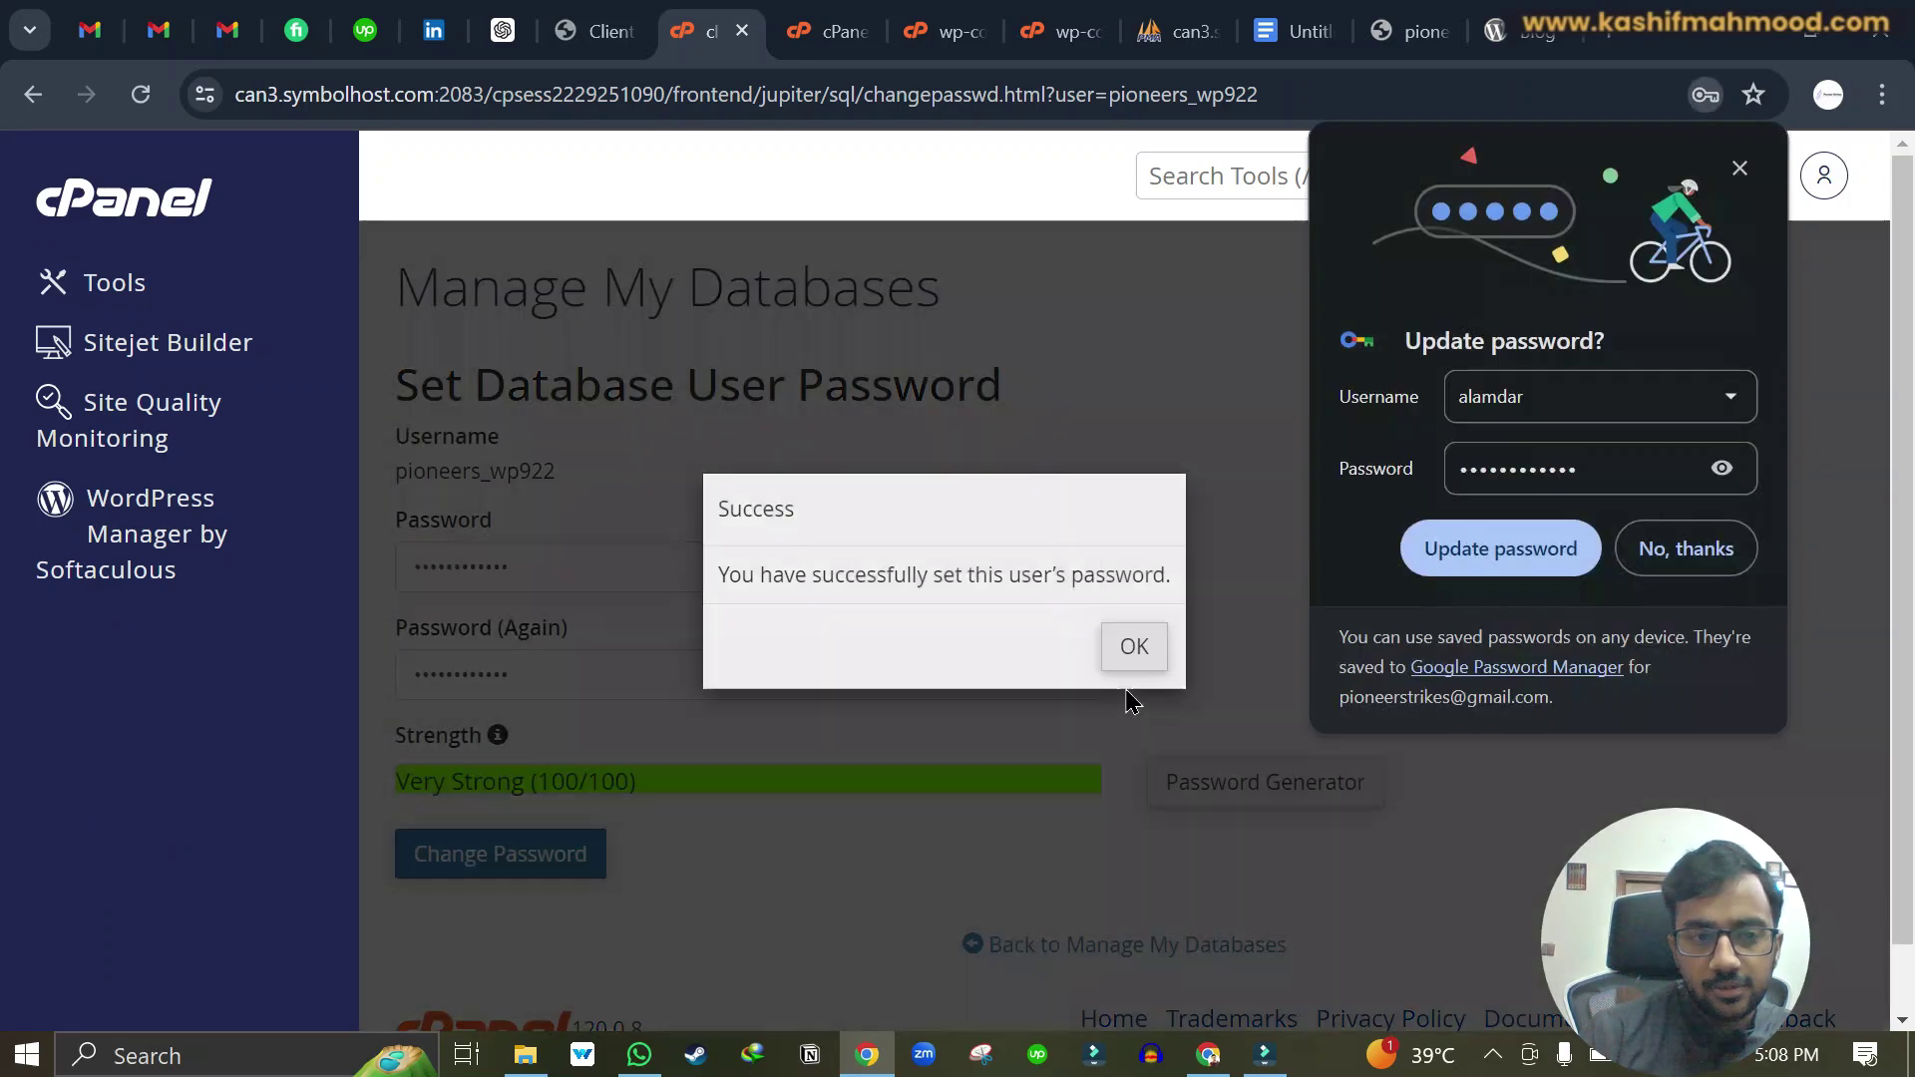
{"action": "left_click", "coordinate": [1502, 549]}
{"action": "left_click", "coordinate": [1039, 35]}
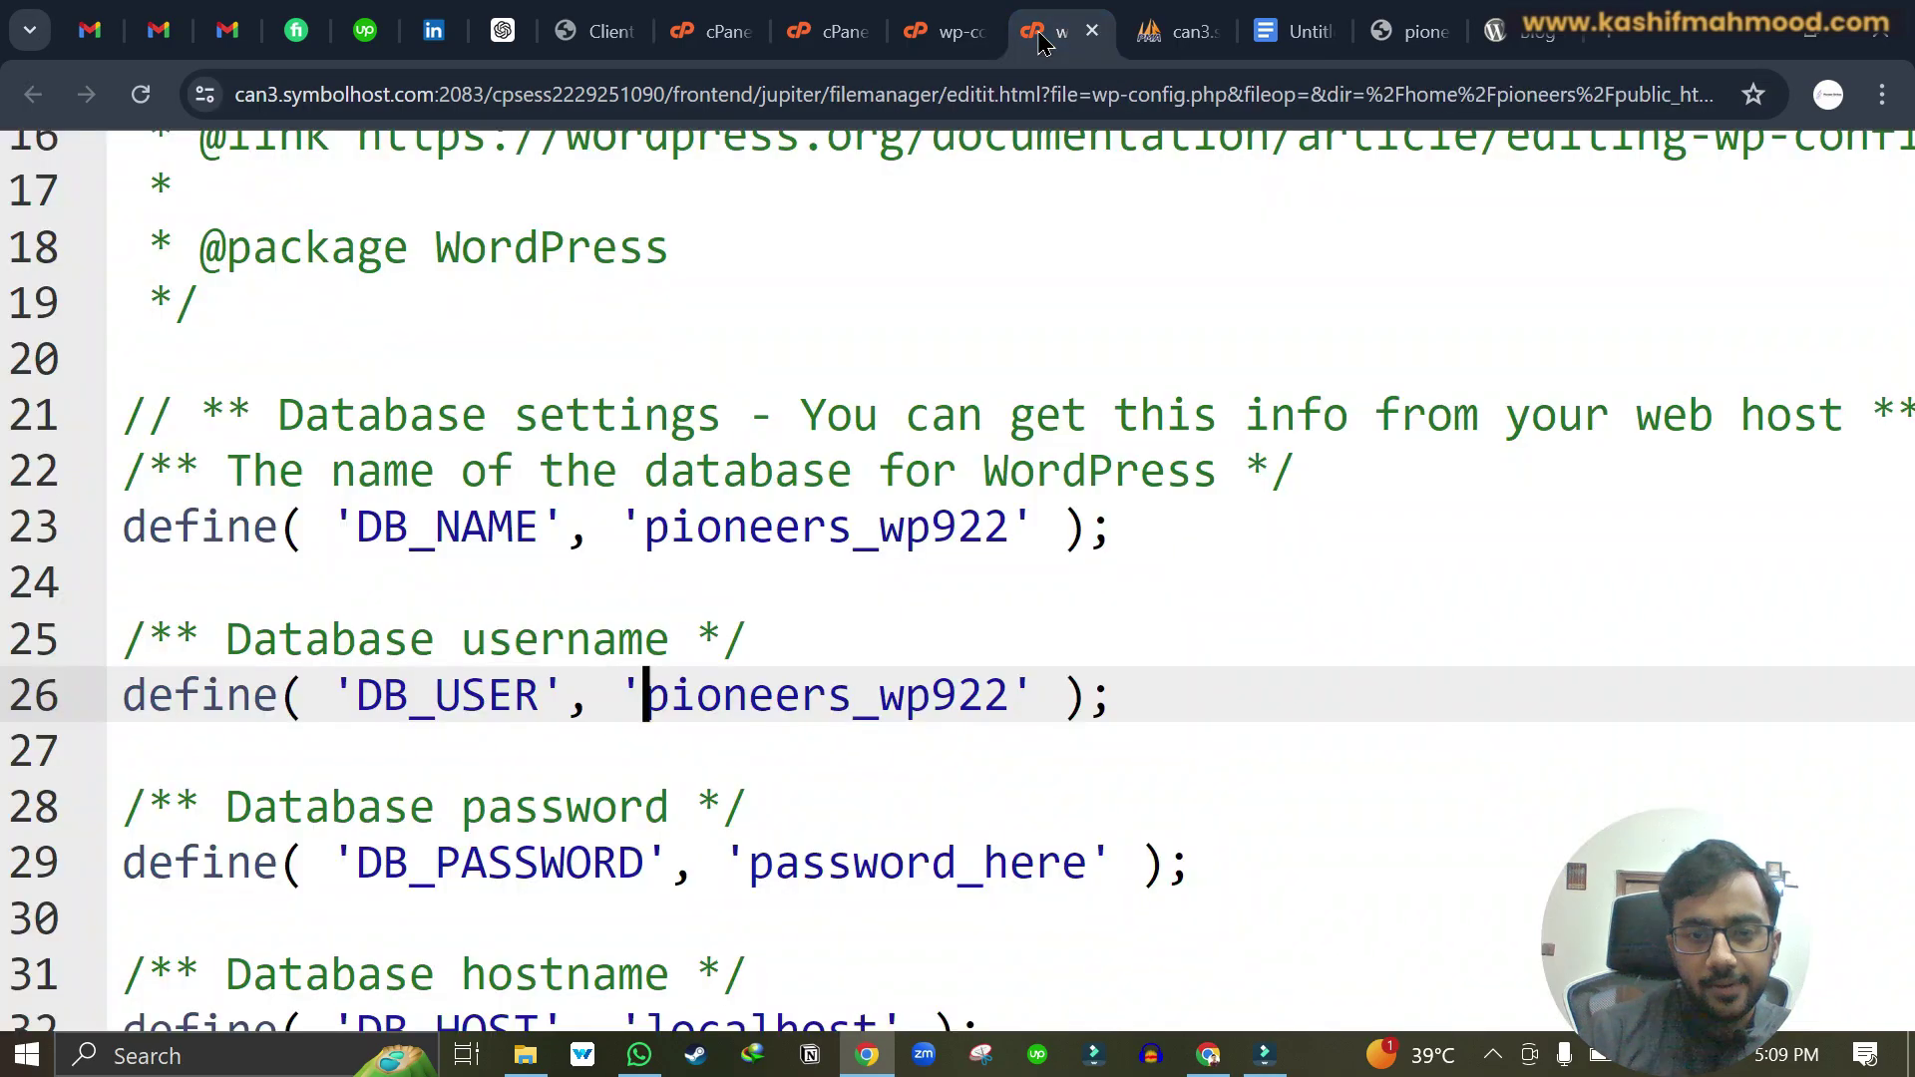
{"action": "scroll", "coordinate": [755, 741], "scroll_direction": "down", "scroll_amount": 2}
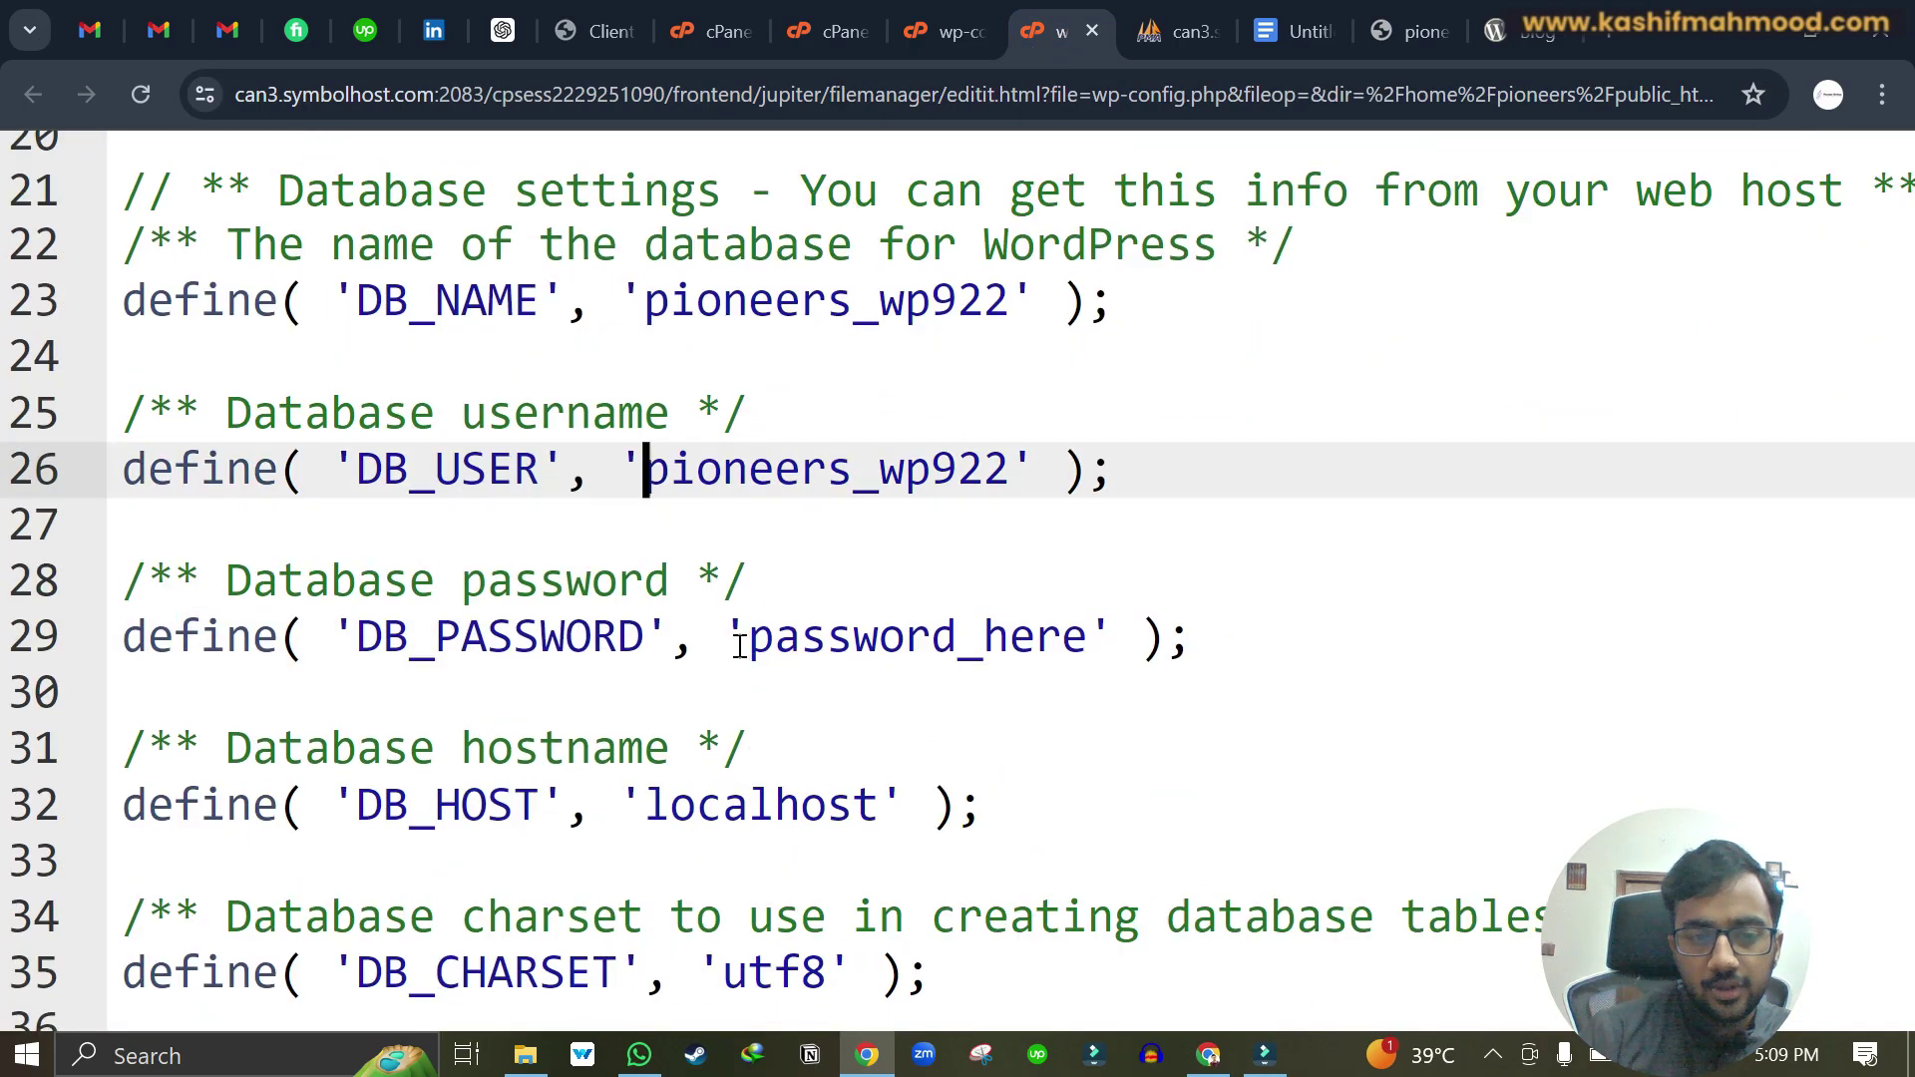
{"action": "left_click", "coordinate": [740, 645]}
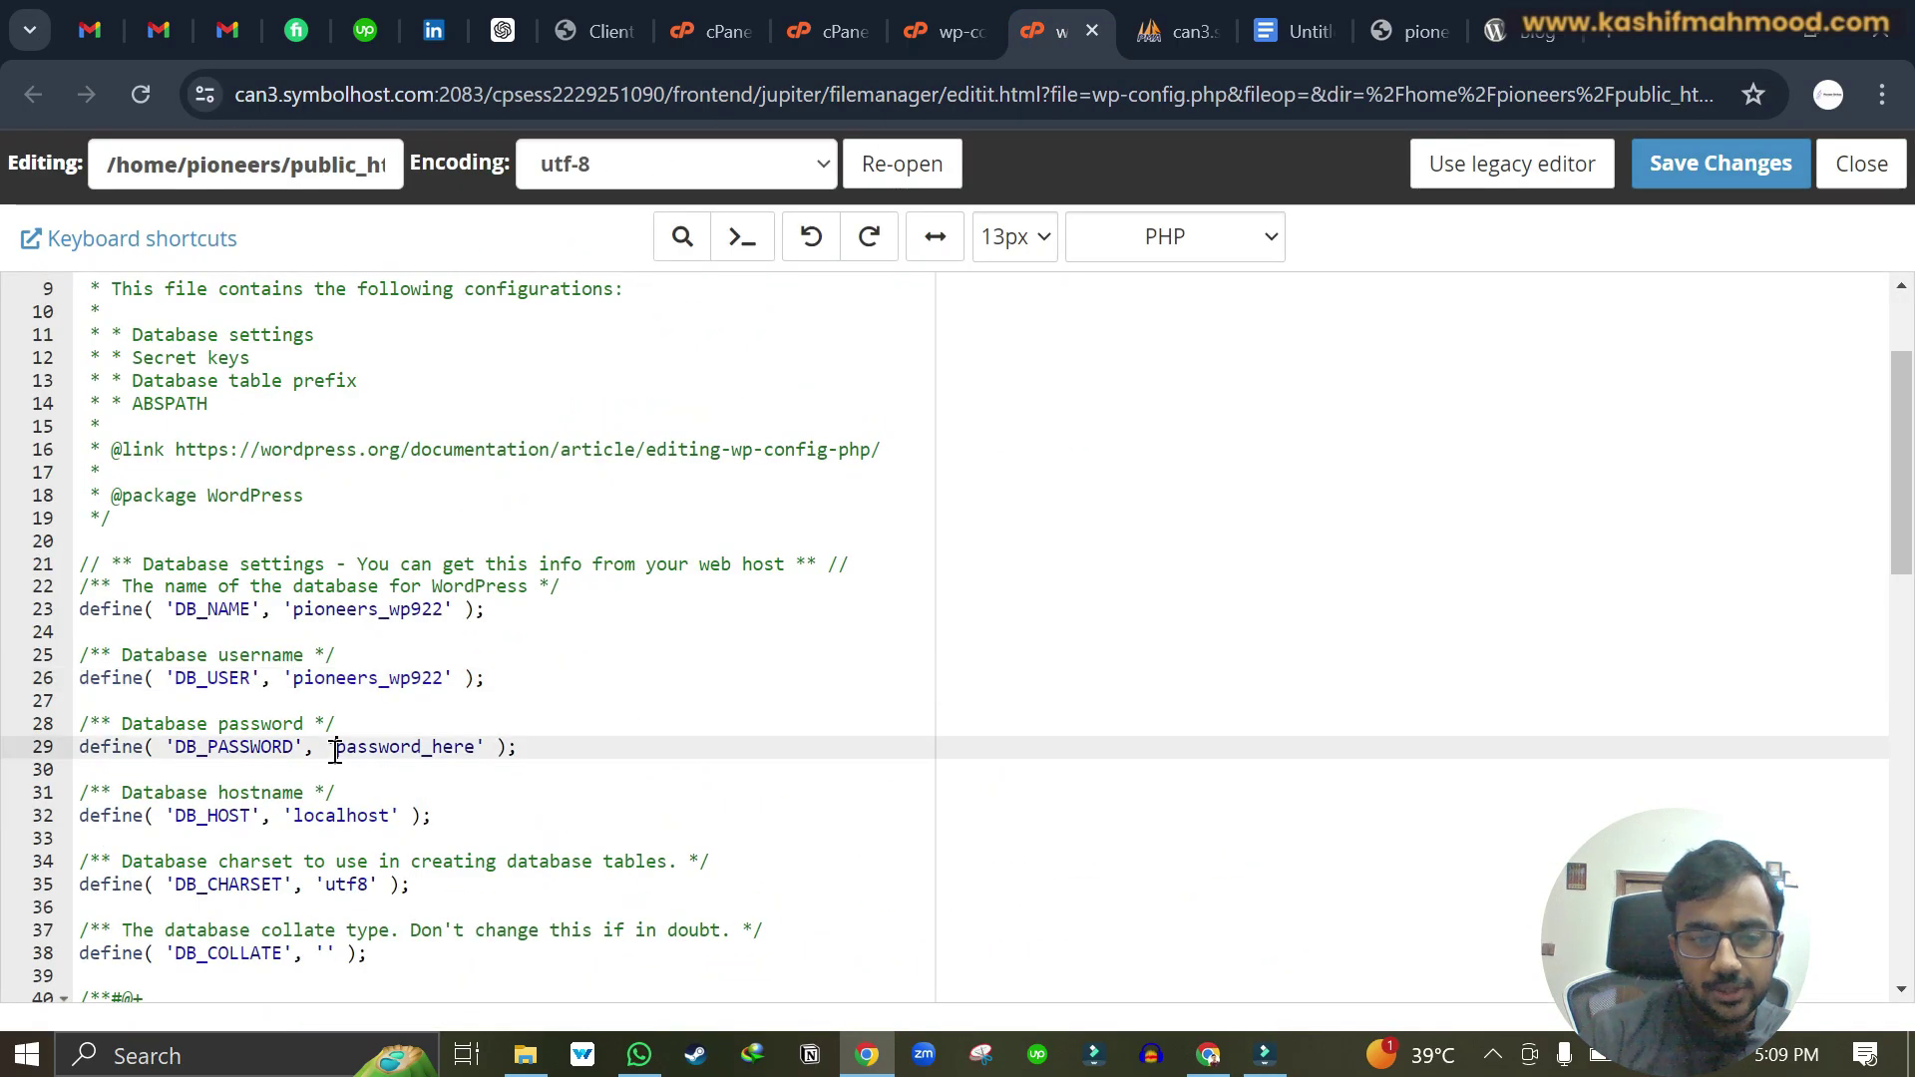
{"action": "mouse_move", "coordinate": [335, 750]}
{"action": "left_mouse_down"}
{"action": "mouse_move", "coordinate": [479, 761]}
{"action": "mouse_move", "coordinate": [357, 755]}
{"action": "left_mouse_up"}
{"action": "left_click", "coordinate": [495, 761]}
{"action": "scroll", "coordinate": [110, 595], "scroll_direction": "down", "scroll_amount": 10}
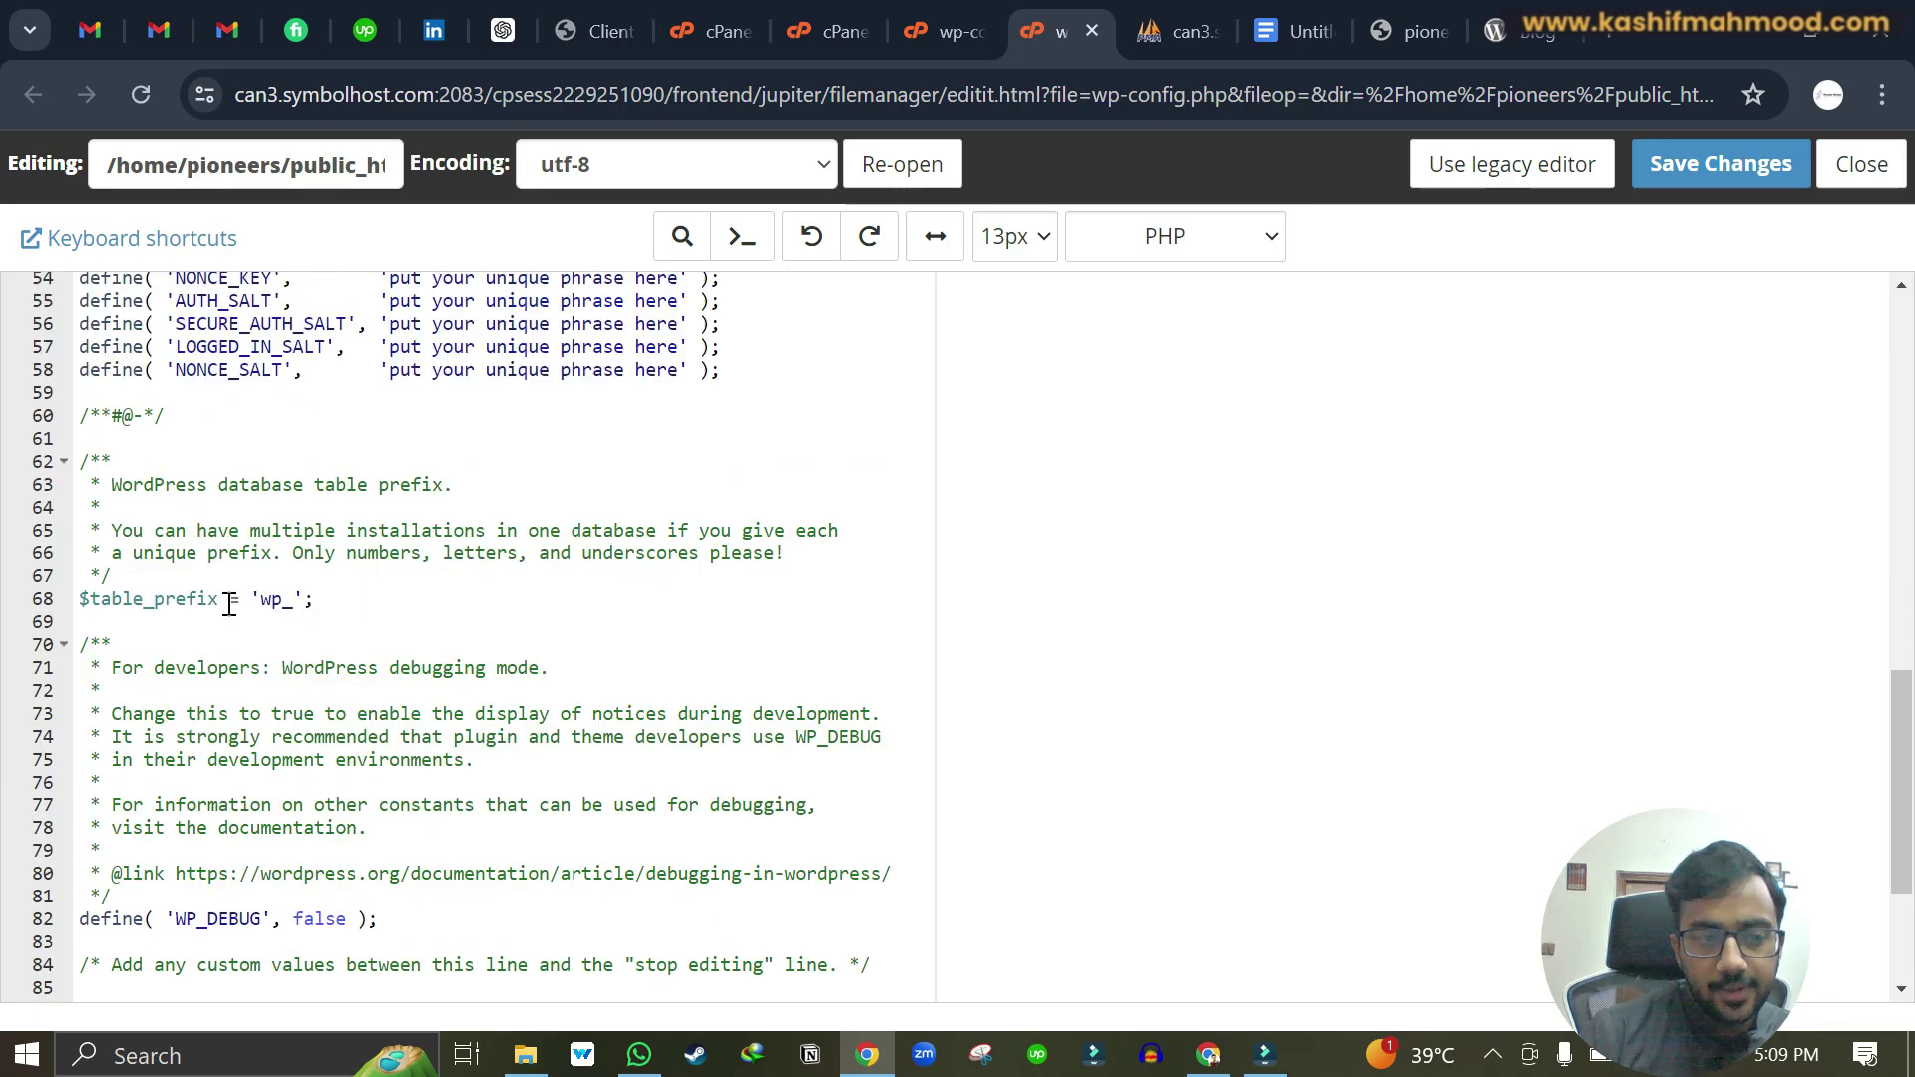
{"action": "scroll", "coordinate": [75, 641], "scroll_direction": "up", "scroll_amount": 7}
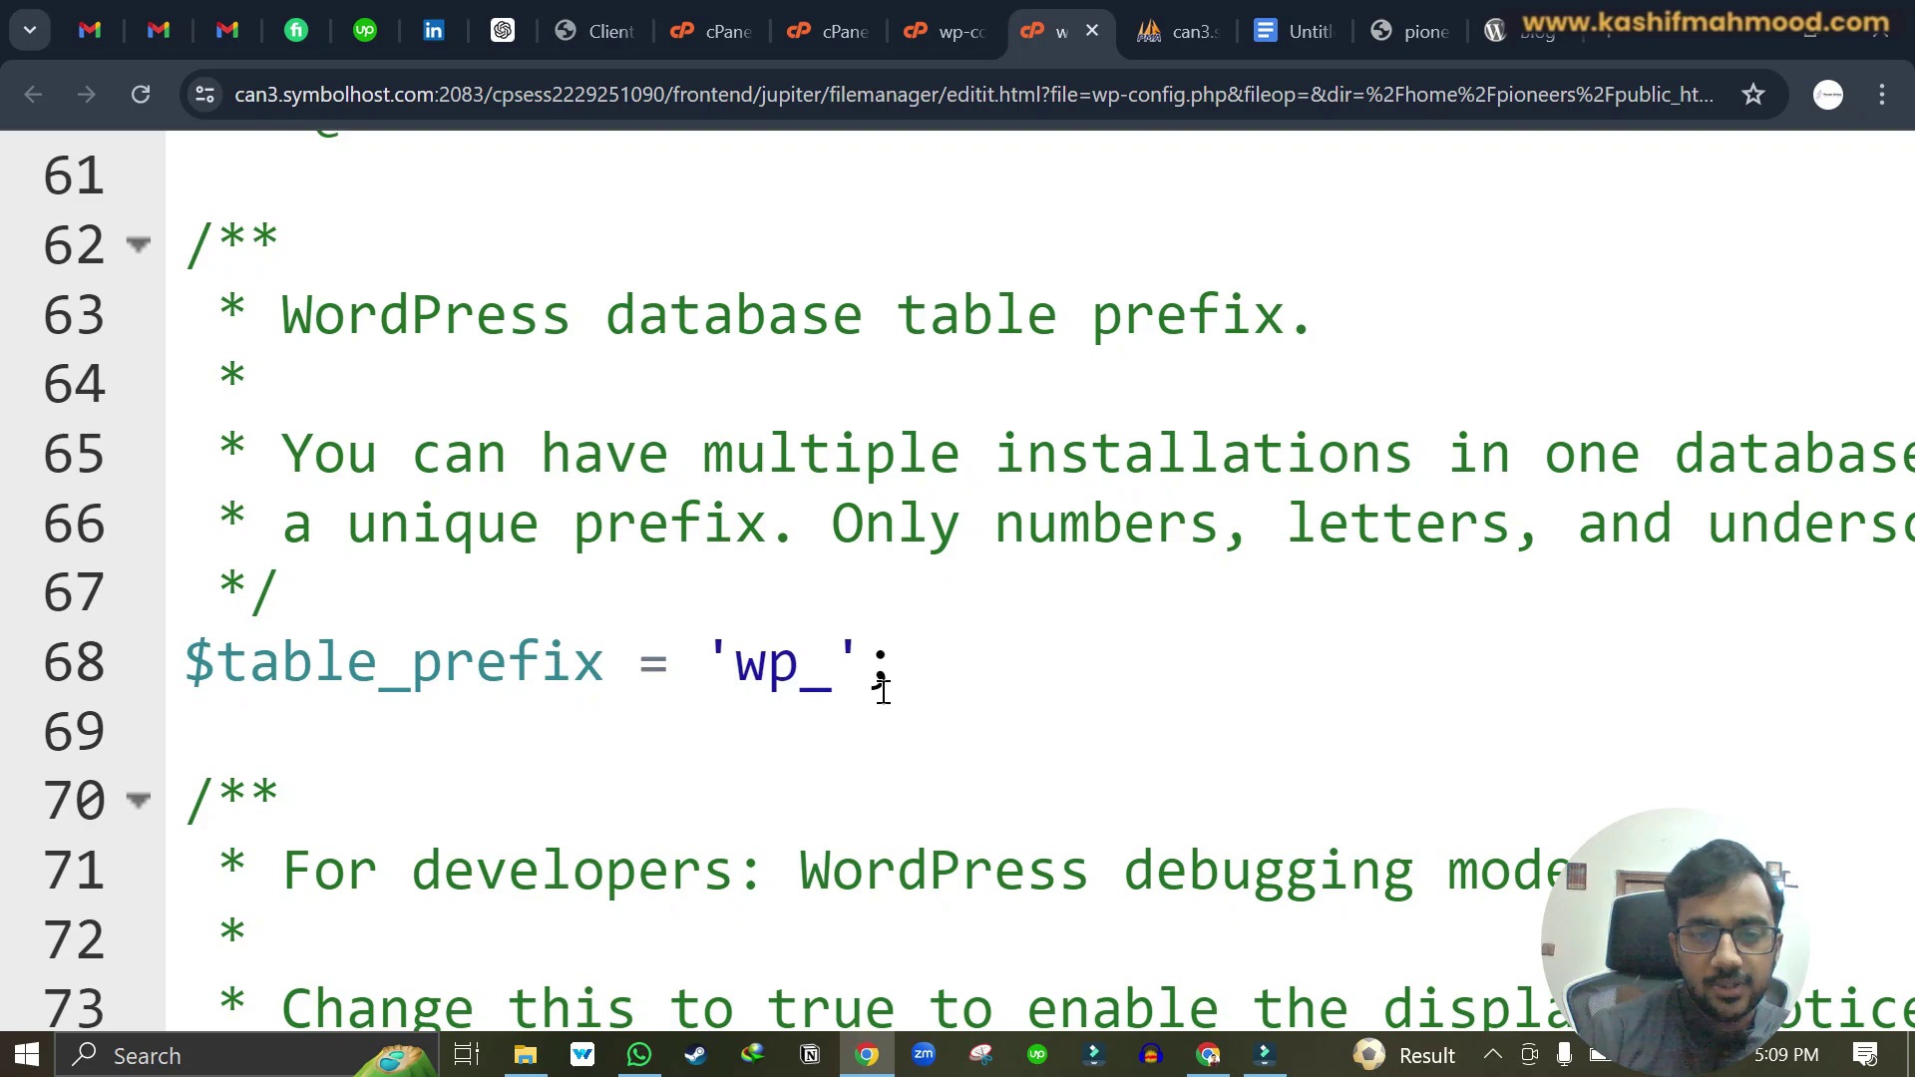
{"action": "left_click", "coordinate": [804, 664]}
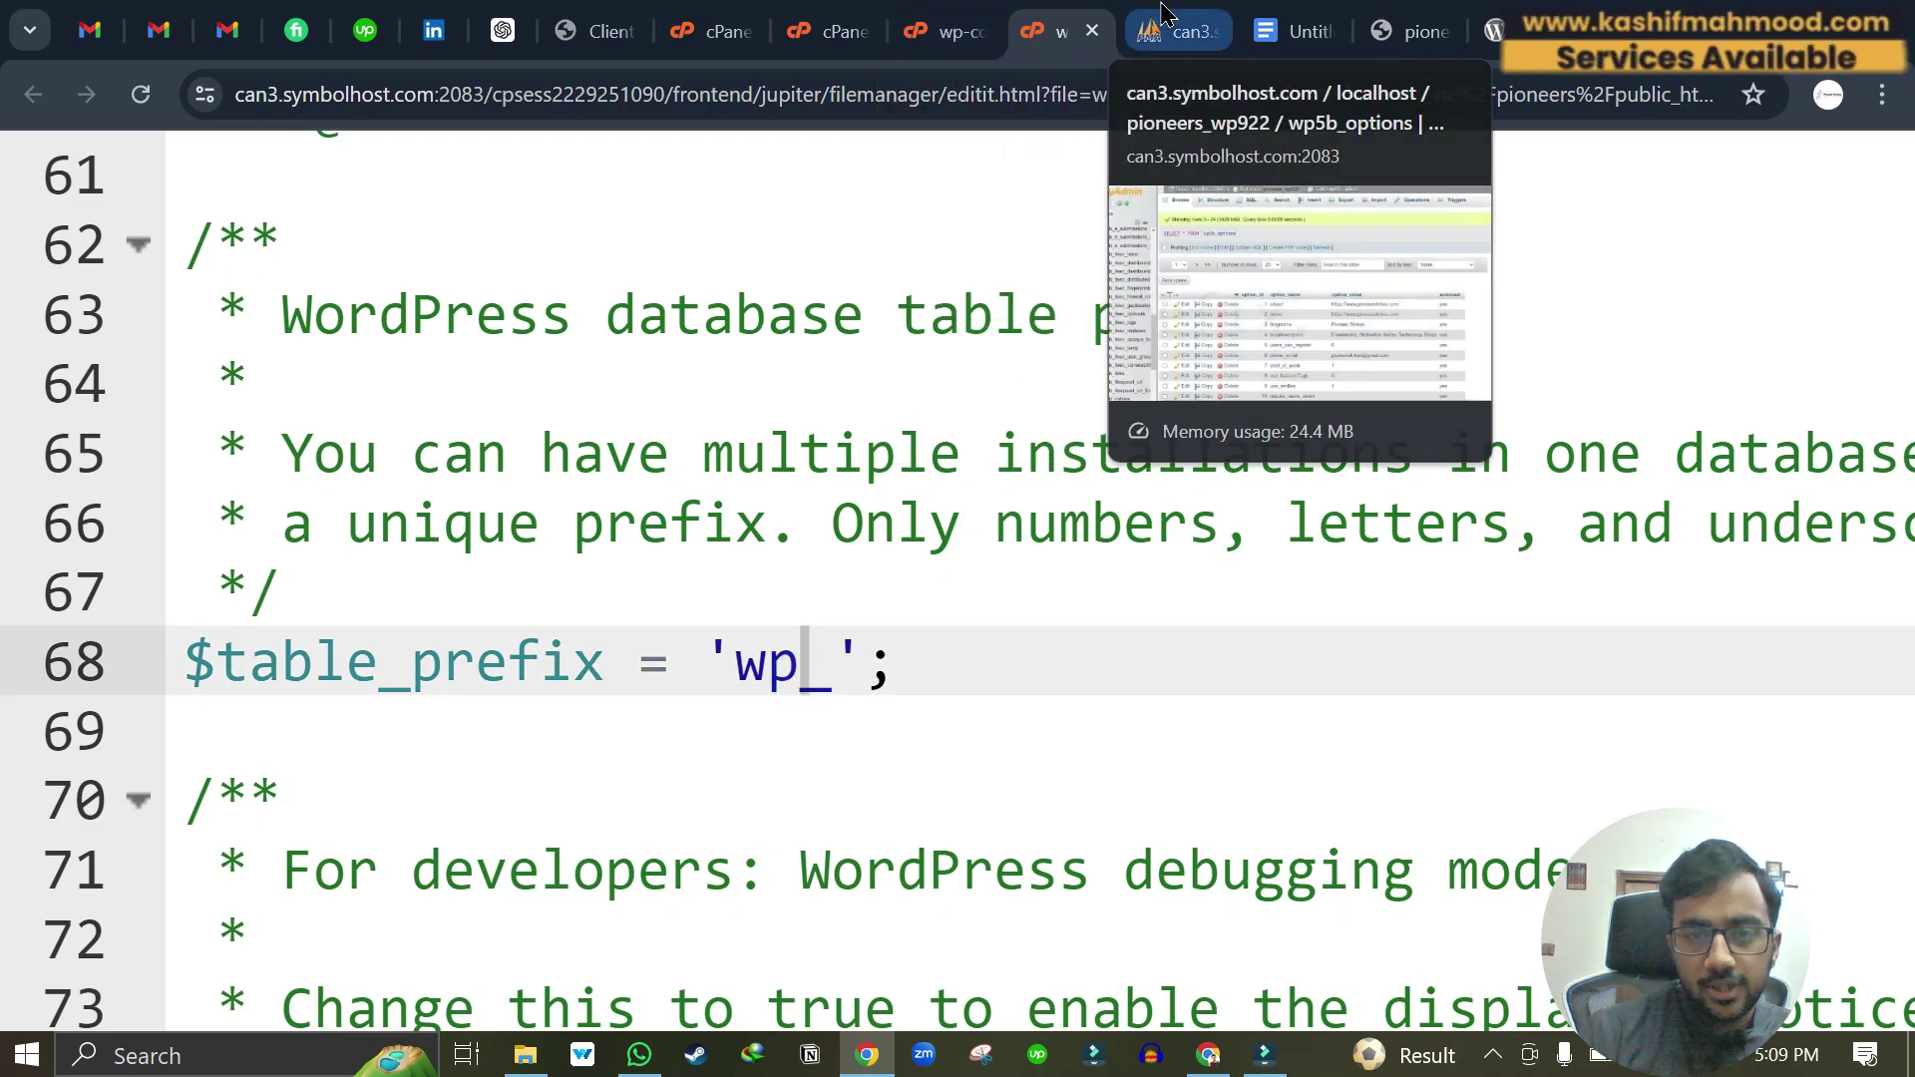
Step: Check the phpMyAdmin sidebar to confirm every pioneers_wp922 table uses the wp5b_ prefix
{"action": "left_click", "coordinate": [1177, 31]}
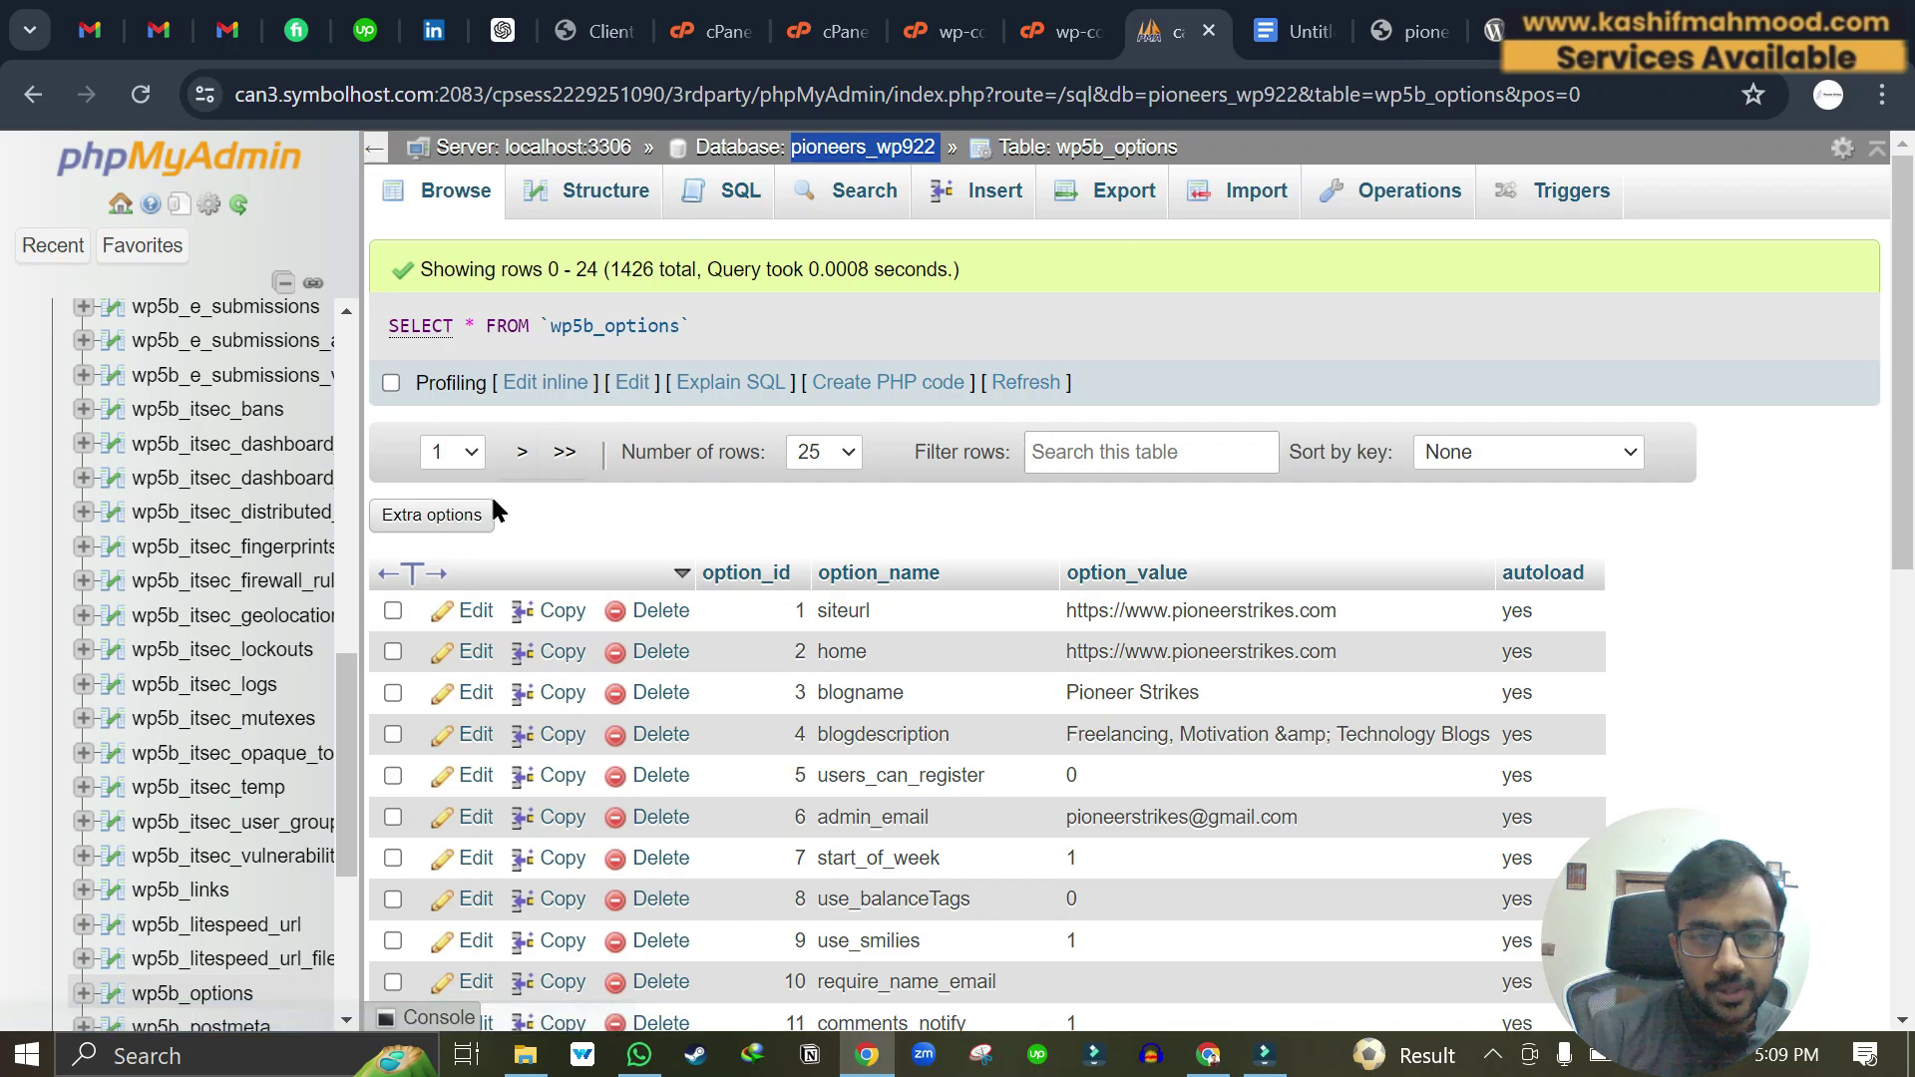
{"action": "scroll", "coordinate": [140, 626], "scroll_direction": "up", "scroll_amount": 5}
{"action": "scroll", "coordinate": [140, 626], "scroll_direction": "up", "scroll_amount": 2}
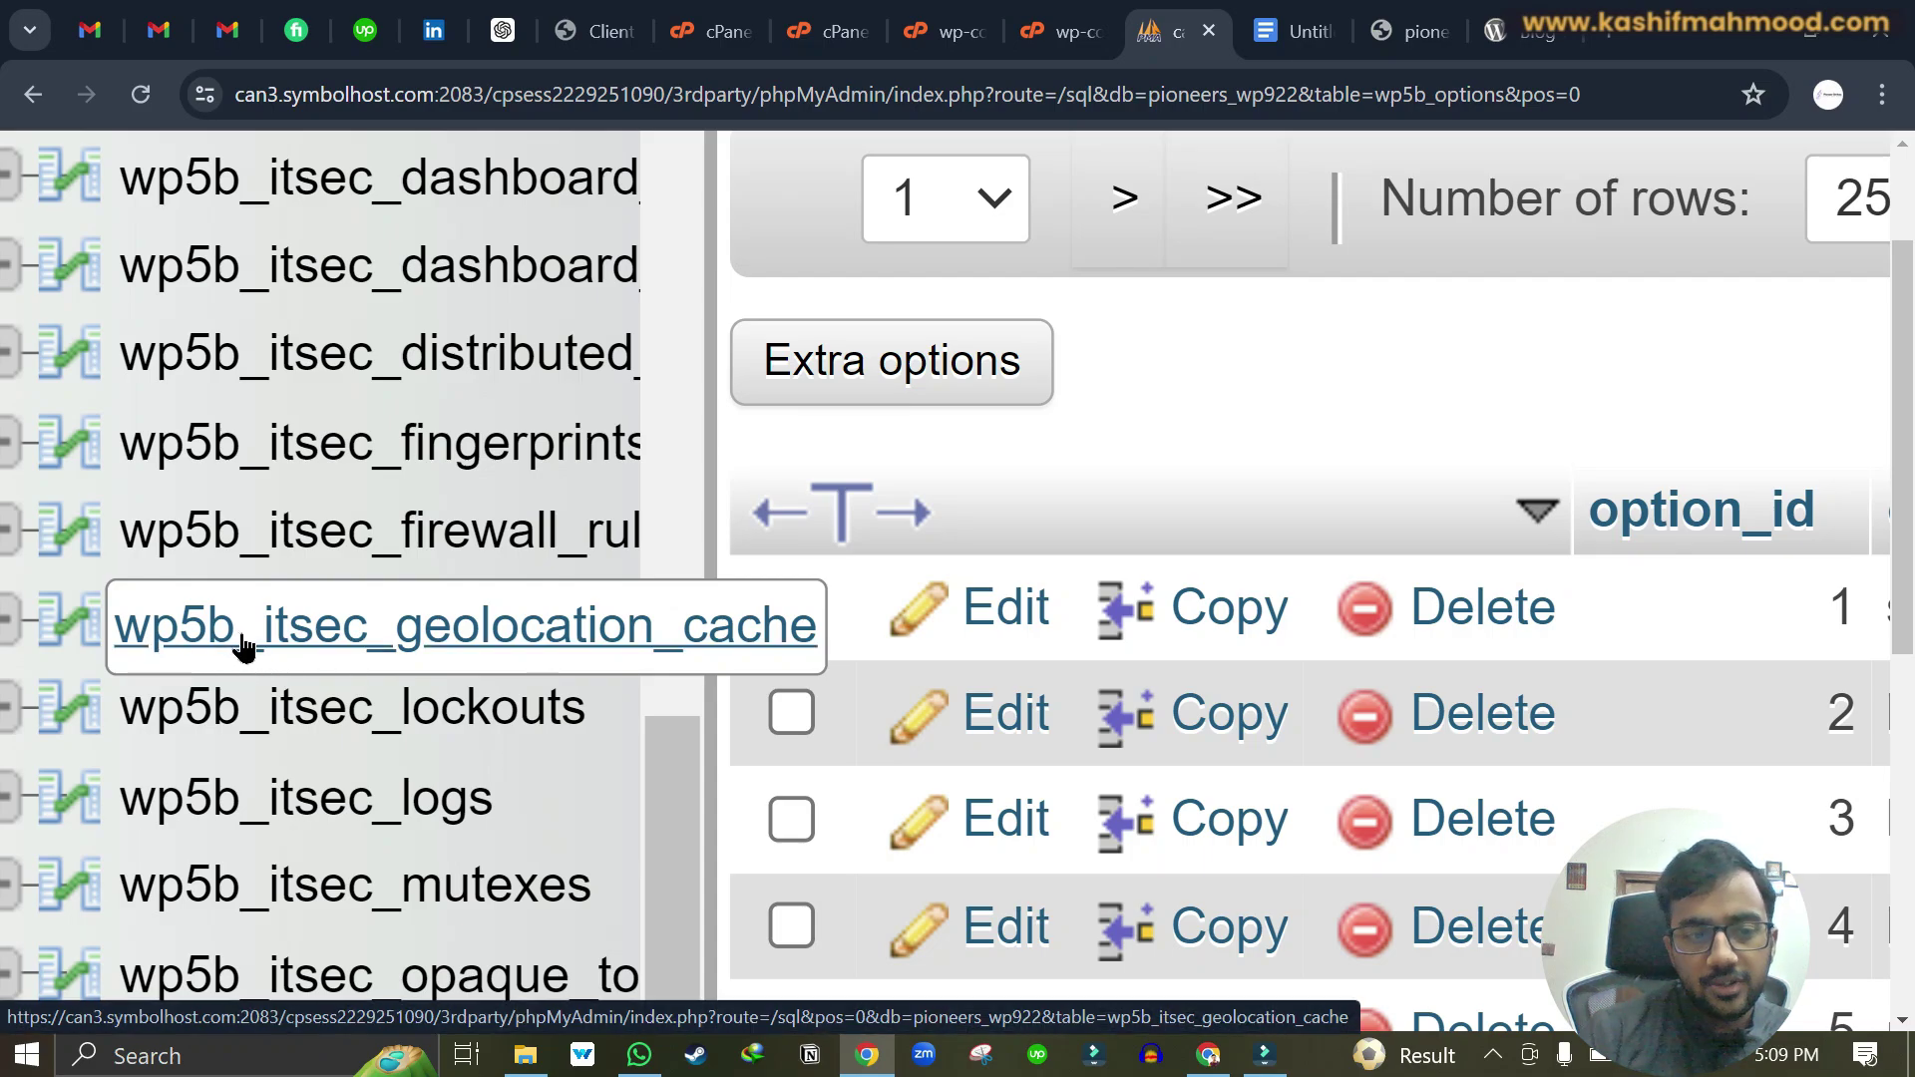
{"action": "scroll", "coordinate": [223, 646], "scroll_direction": "down", "scroll_amount": 2}
{"action": "scroll", "coordinate": [223, 646], "scroll_direction": "up", "scroll_amount": 2}
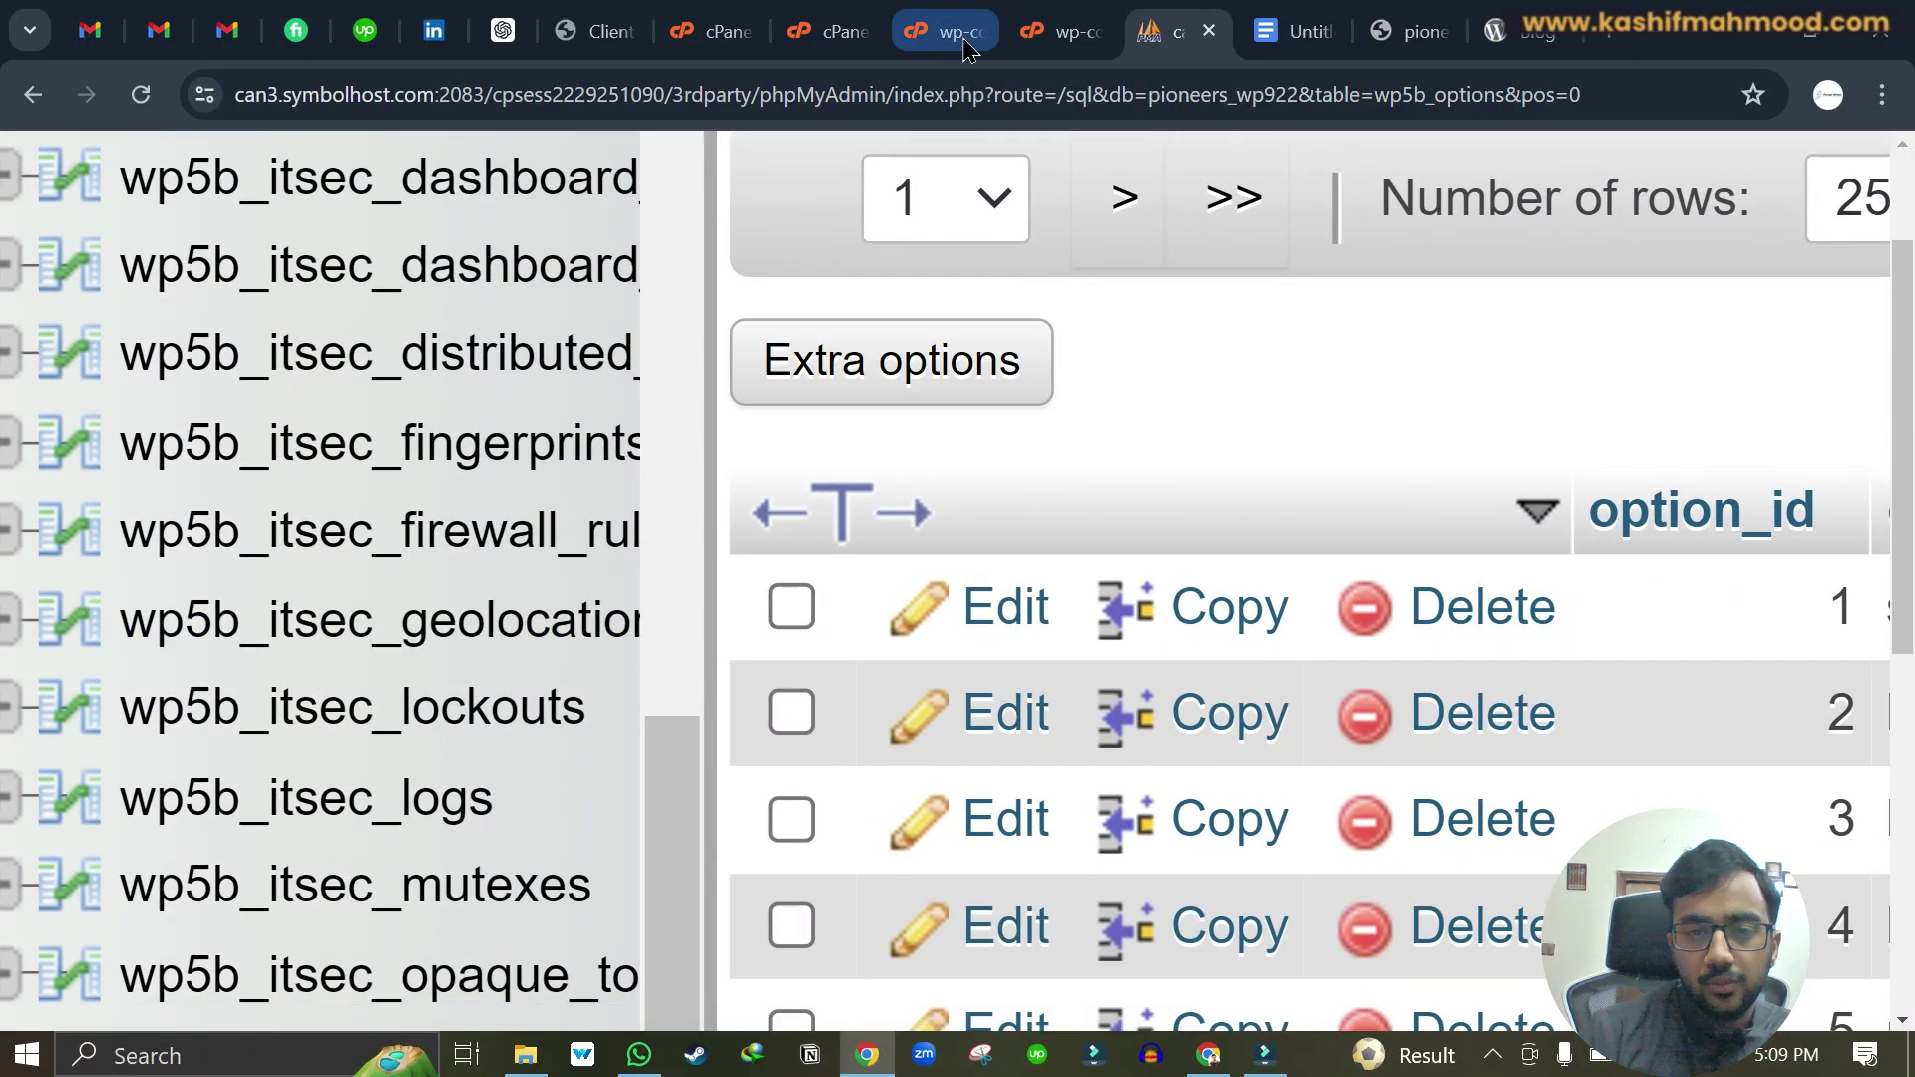
Step: Change the wp-config.php table prefix to wp5b_ and save the file
{"action": "left_click", "coordinate": [1064, 37]}
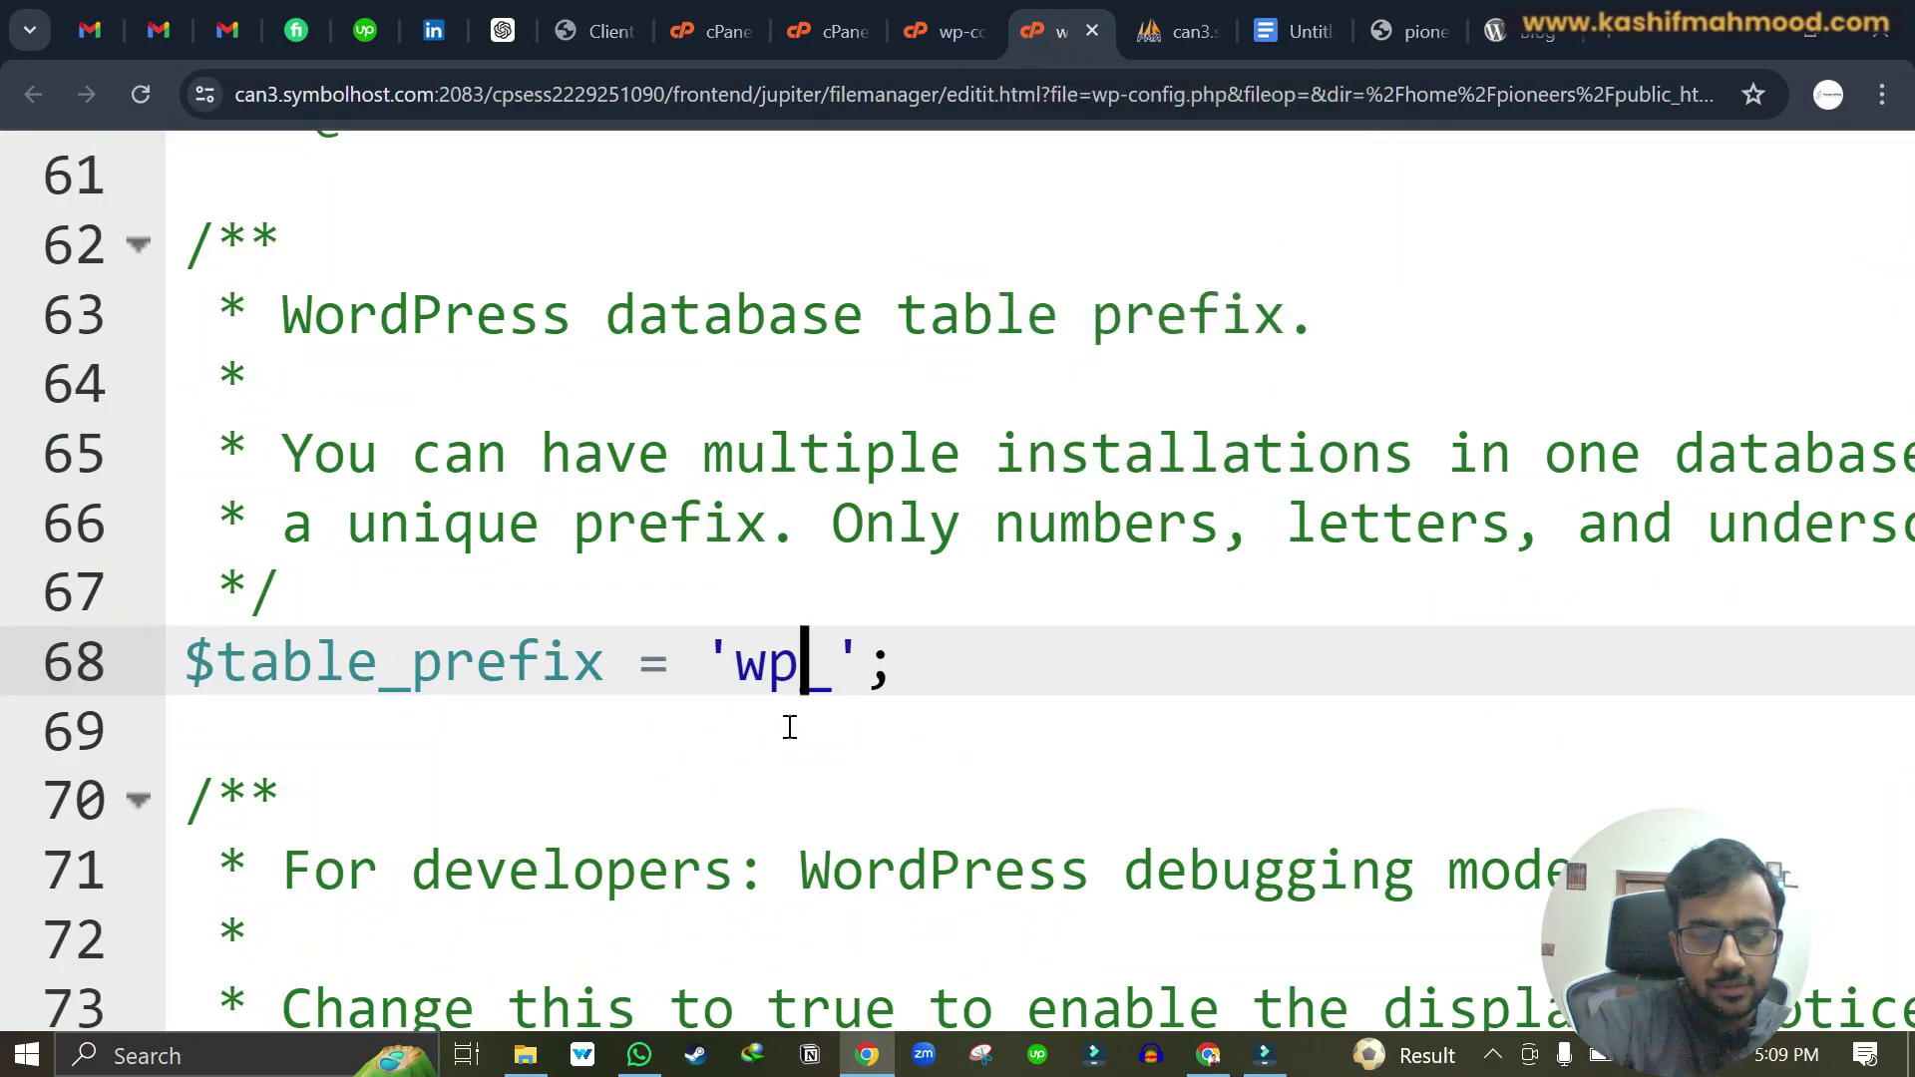
{"action": "type", "text": "5b"}
{"action": "key", "text": "ctrl+minus"}
{"action": "key", "text": "ctrl+minus"}
{"action": "key", "text": "ctrl+minus"}
{"action": "key", "text": "ctrl+minus"}
{"action": "key", "text": "ctrl+minus"}
{"action": "key", "text": "ctrl+minus"}
{"action": "key", "text": "ctrl+minus"}
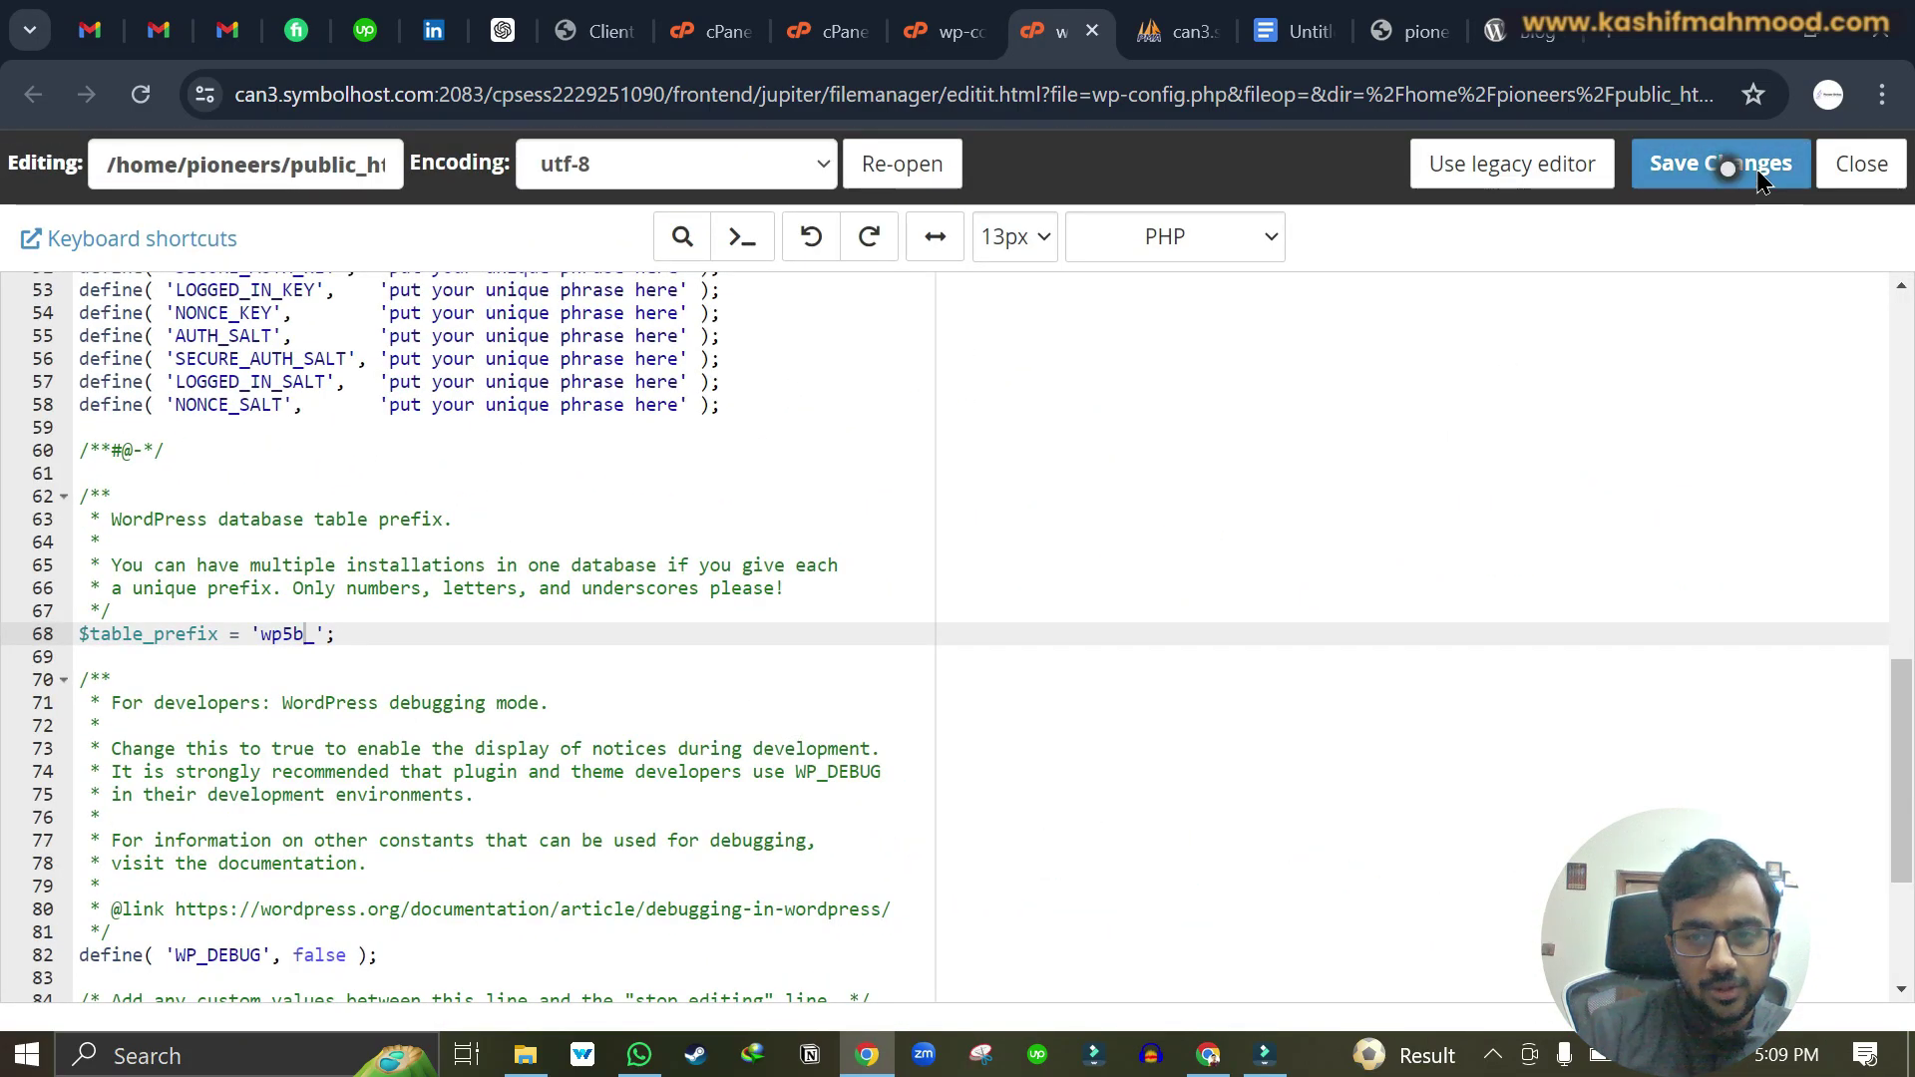
{"action": "left_click", "coordinate": [1727, 162]}
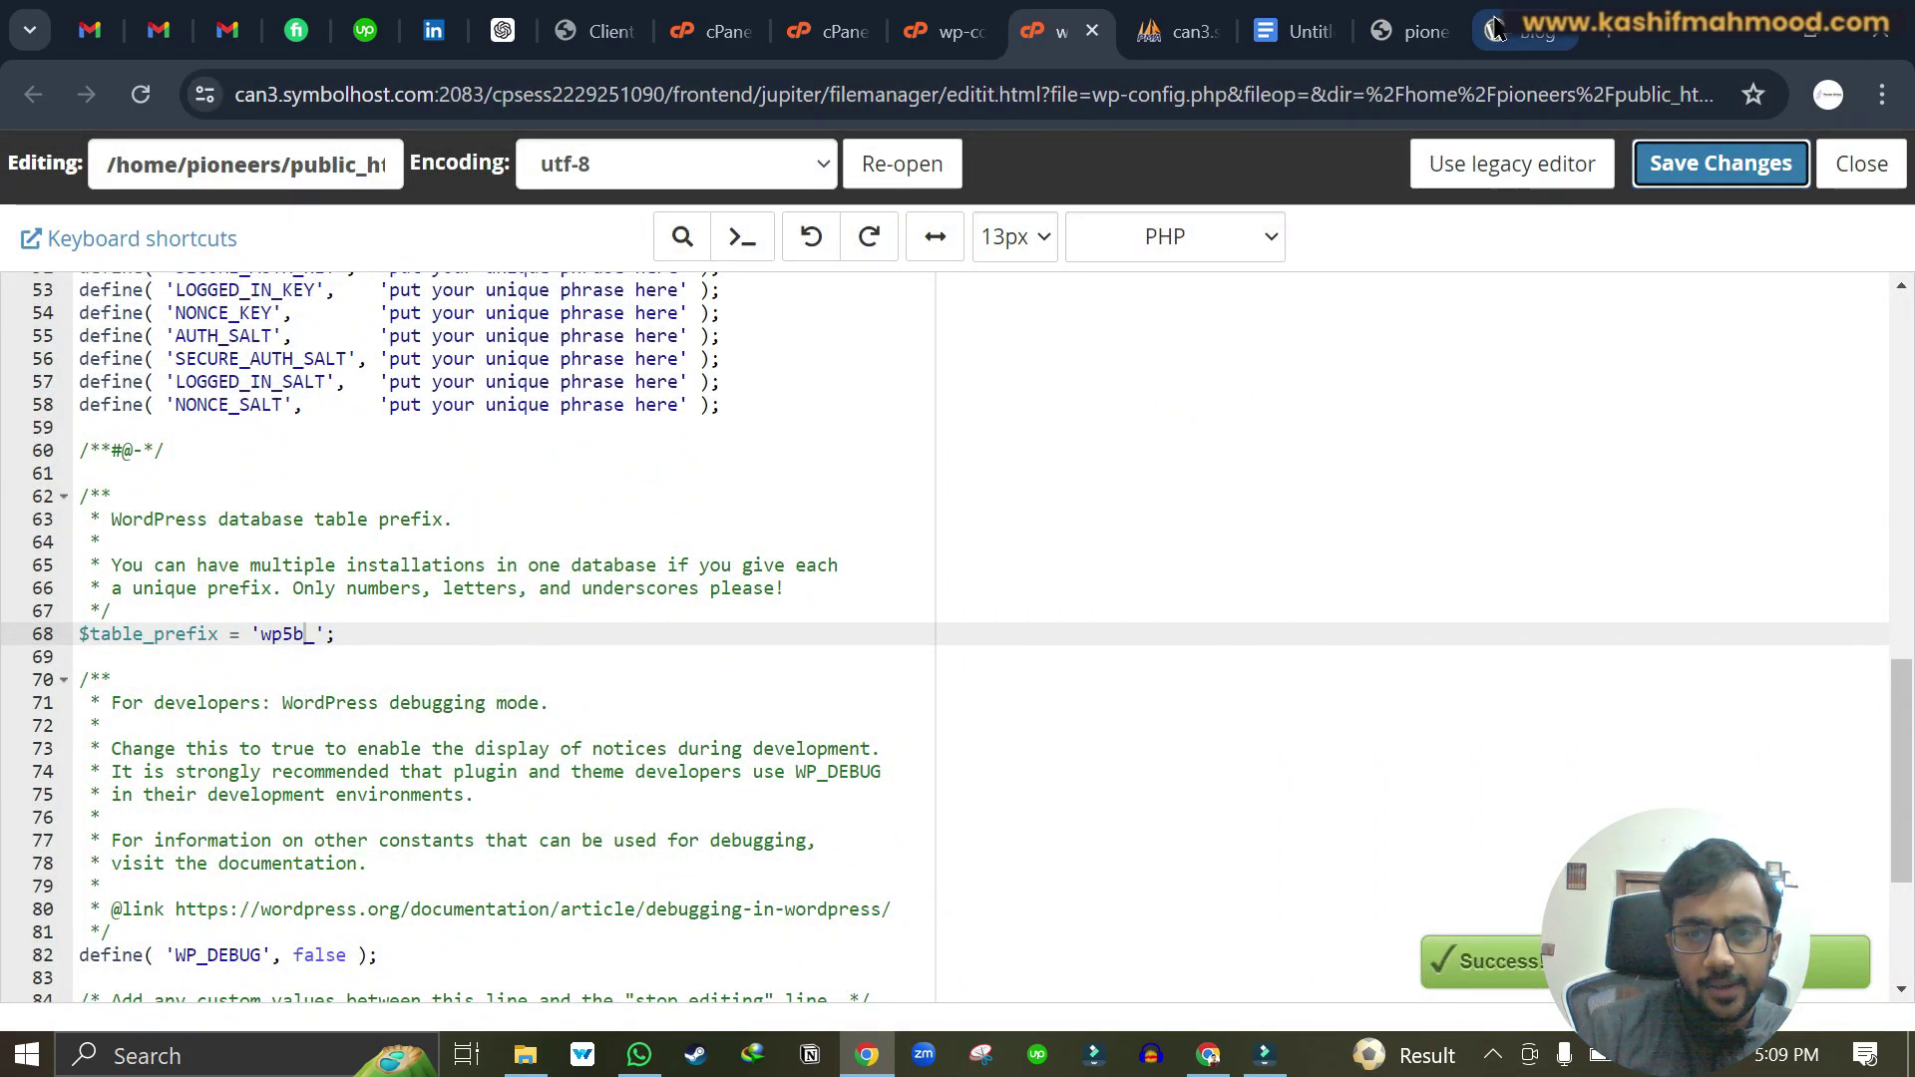
Step: Reload pioneerstrikes.com to confirm the homepage loads instead of HTTP ERROR 500
{"action": "left_click", "coordinate": [1402, 31]}
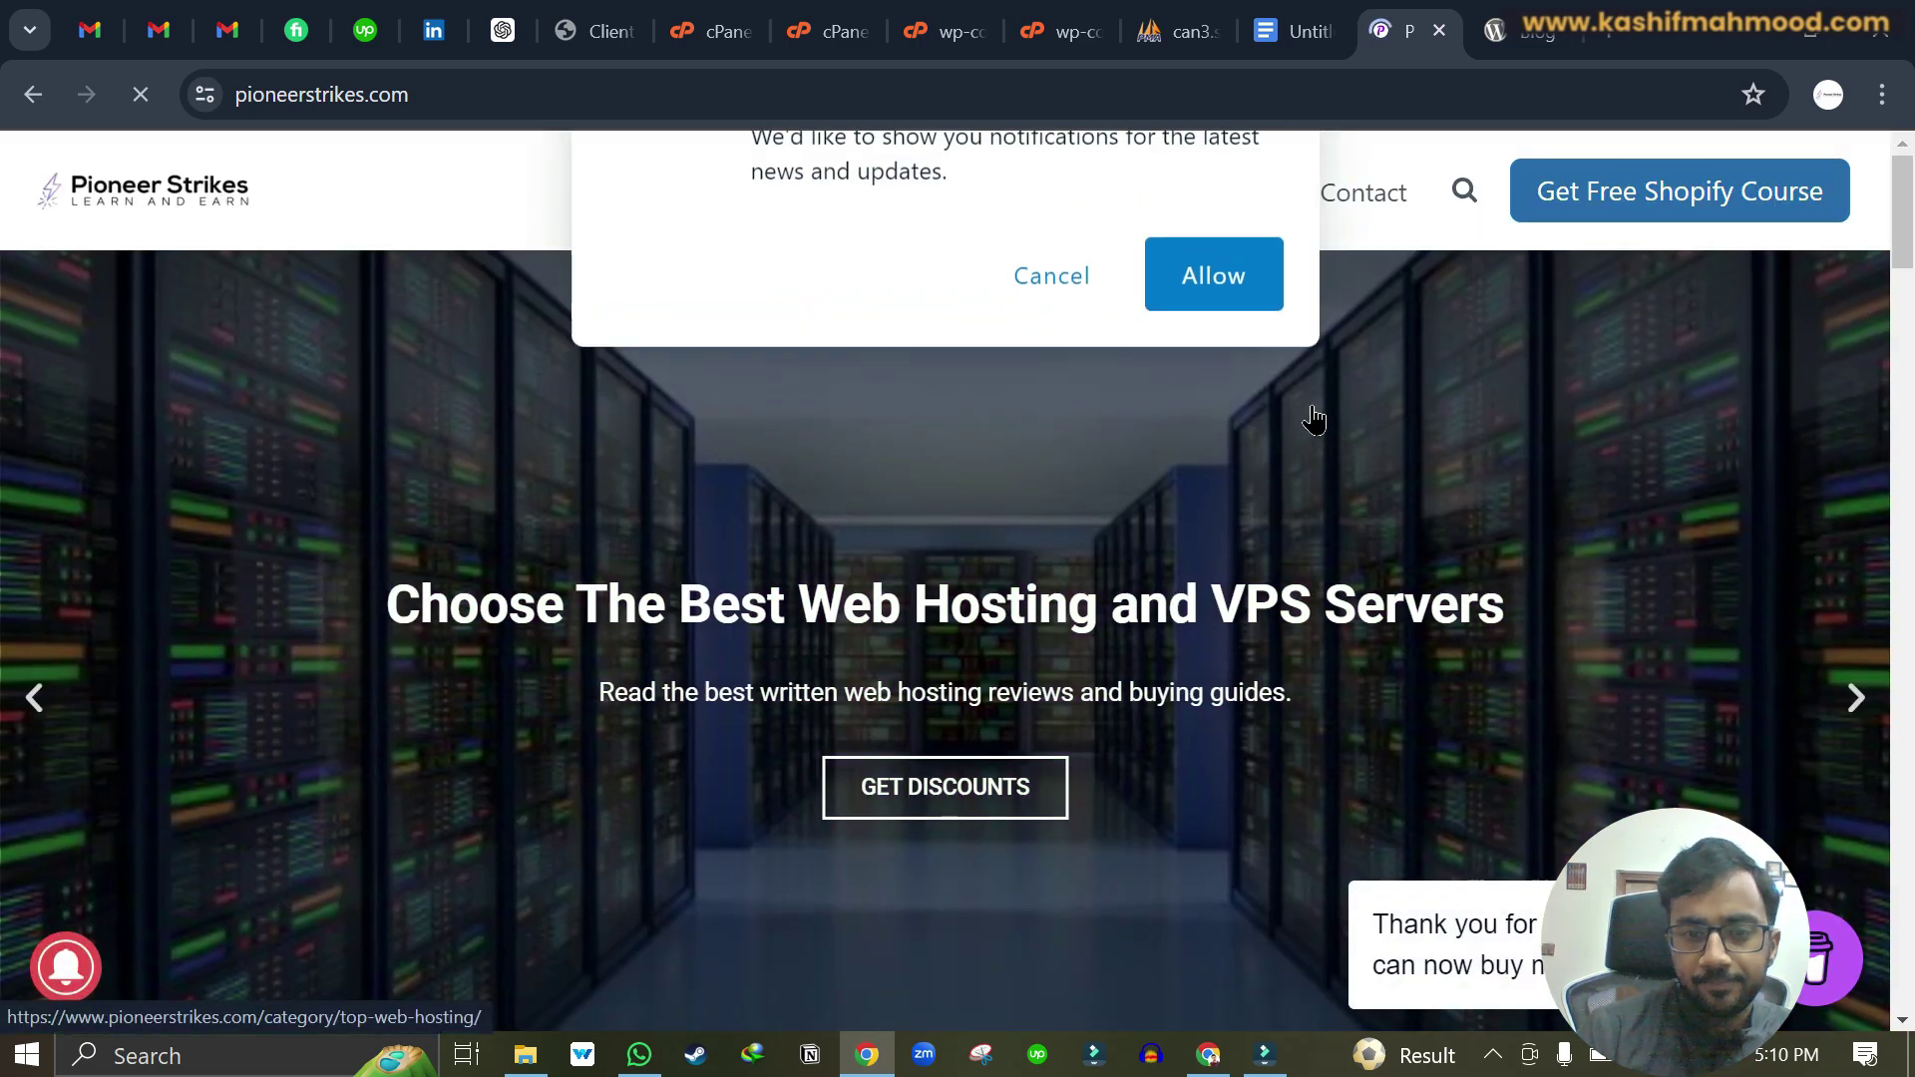
{"action": "left_click", "coordinate": [1028, 333]}
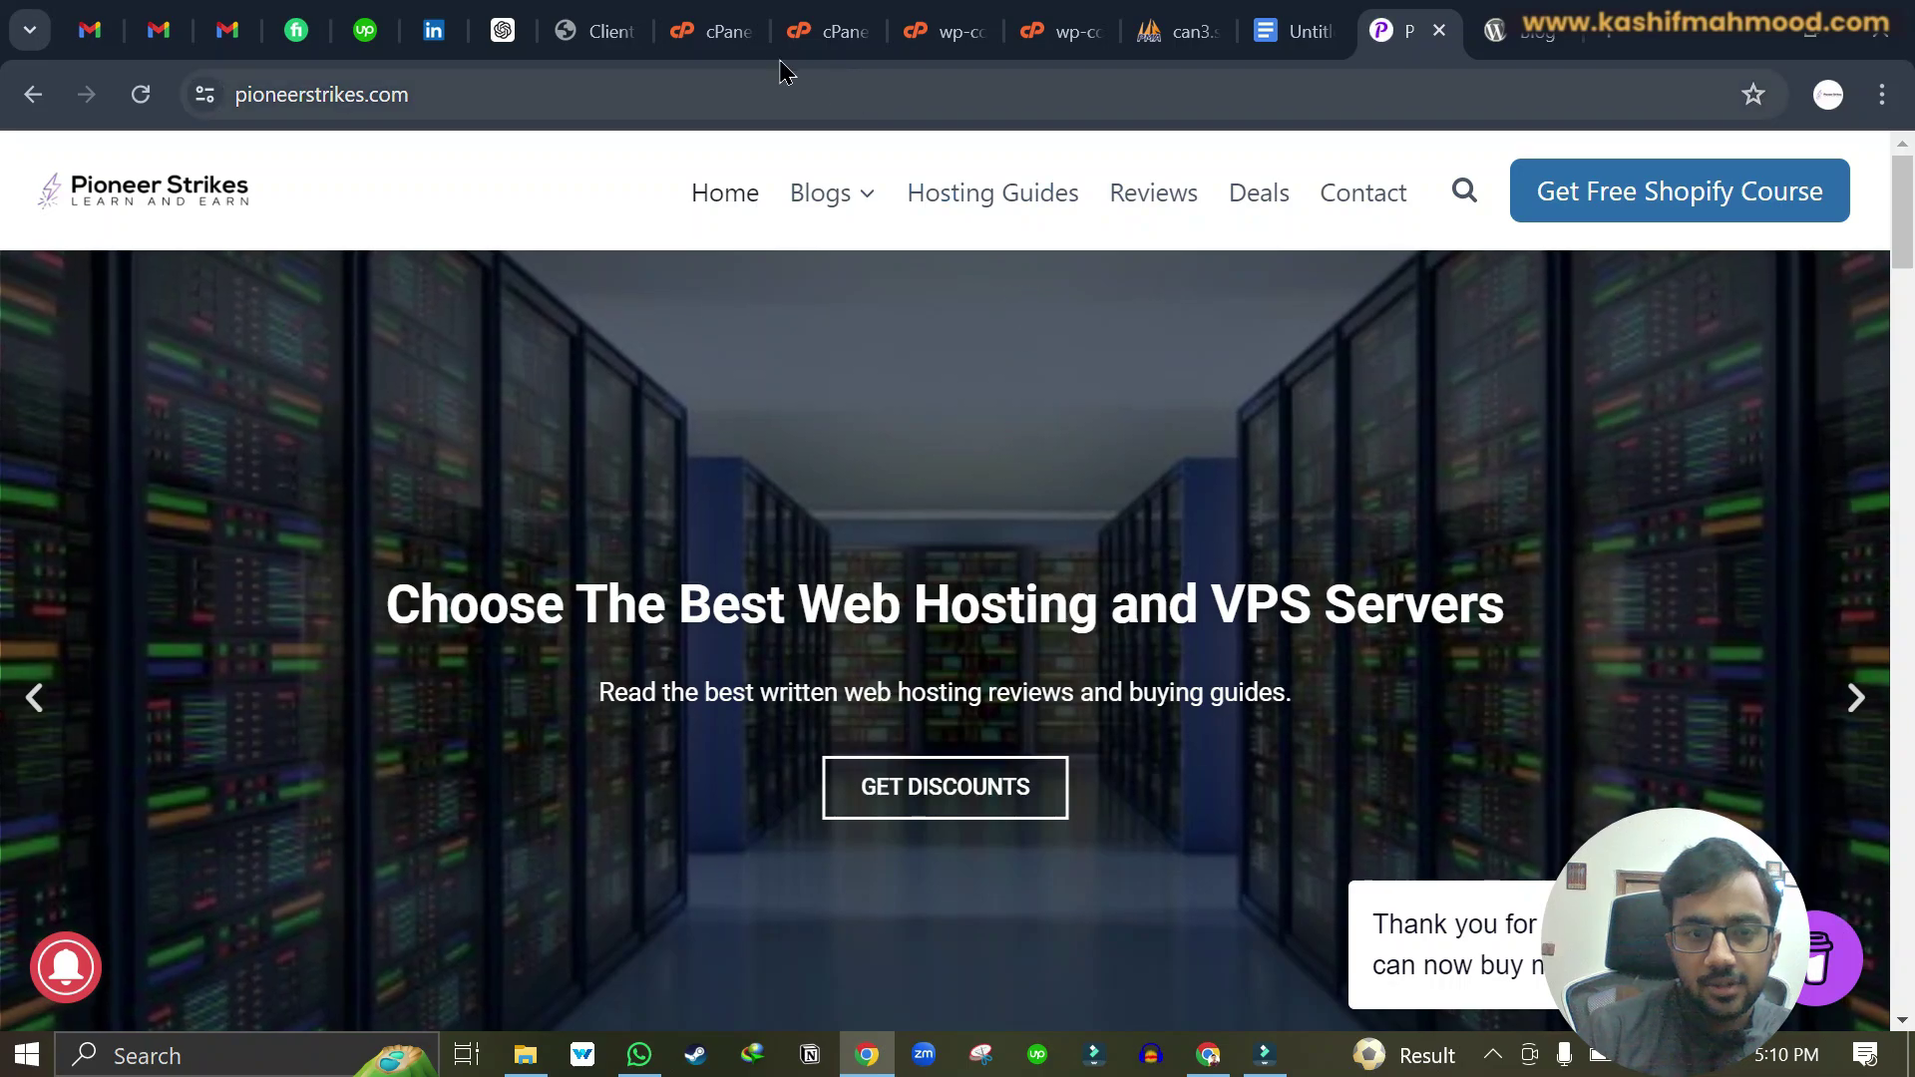
{"action": "left_click", "coordinate": [710, 30]}
Step: Log in to the pioneerstrikes.com WordPress admin through Softaculous's WordPress Manager
{"action": "left_click", "coordinate": [1187, 158]}
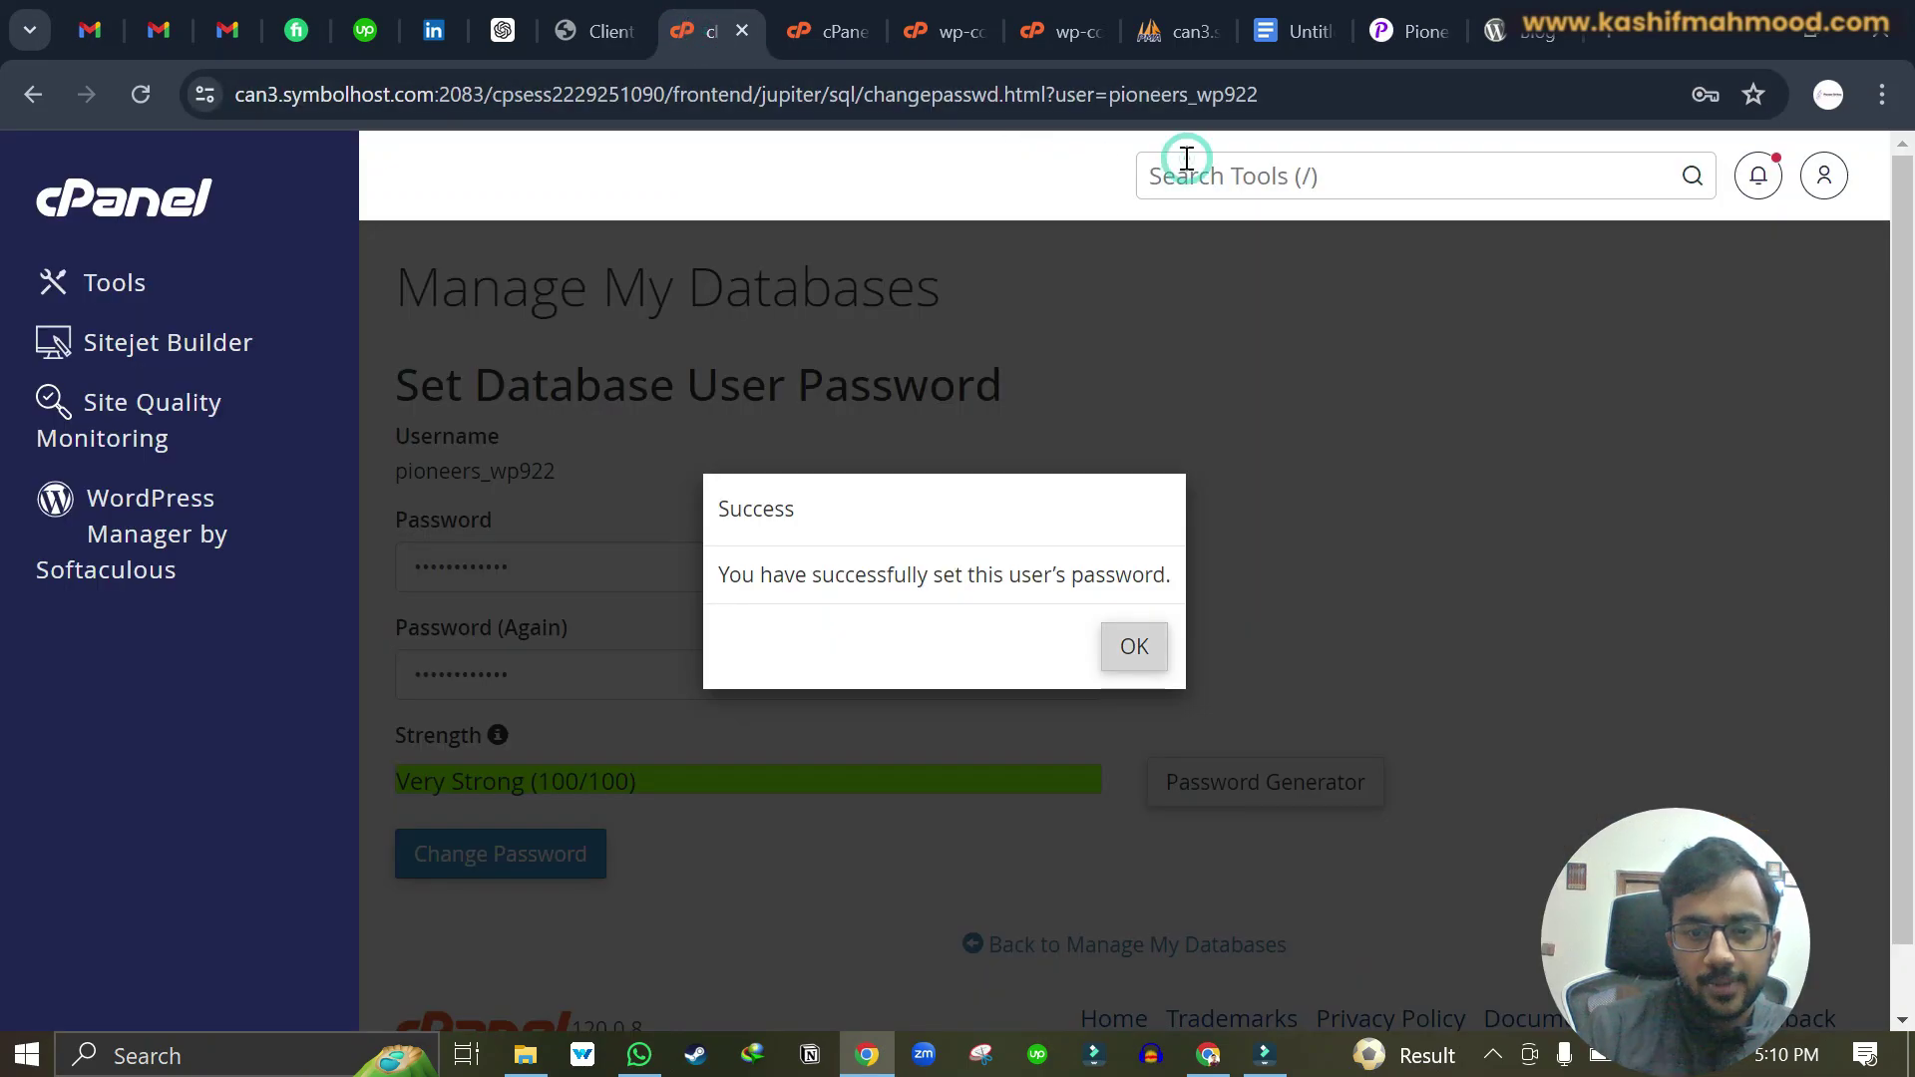
{"action": "left_click", "coordinate": [1134, 647]}
{"action": "left_click", "coordinate": [1338, 176]}
{"action": "type", "text": "wordp"}
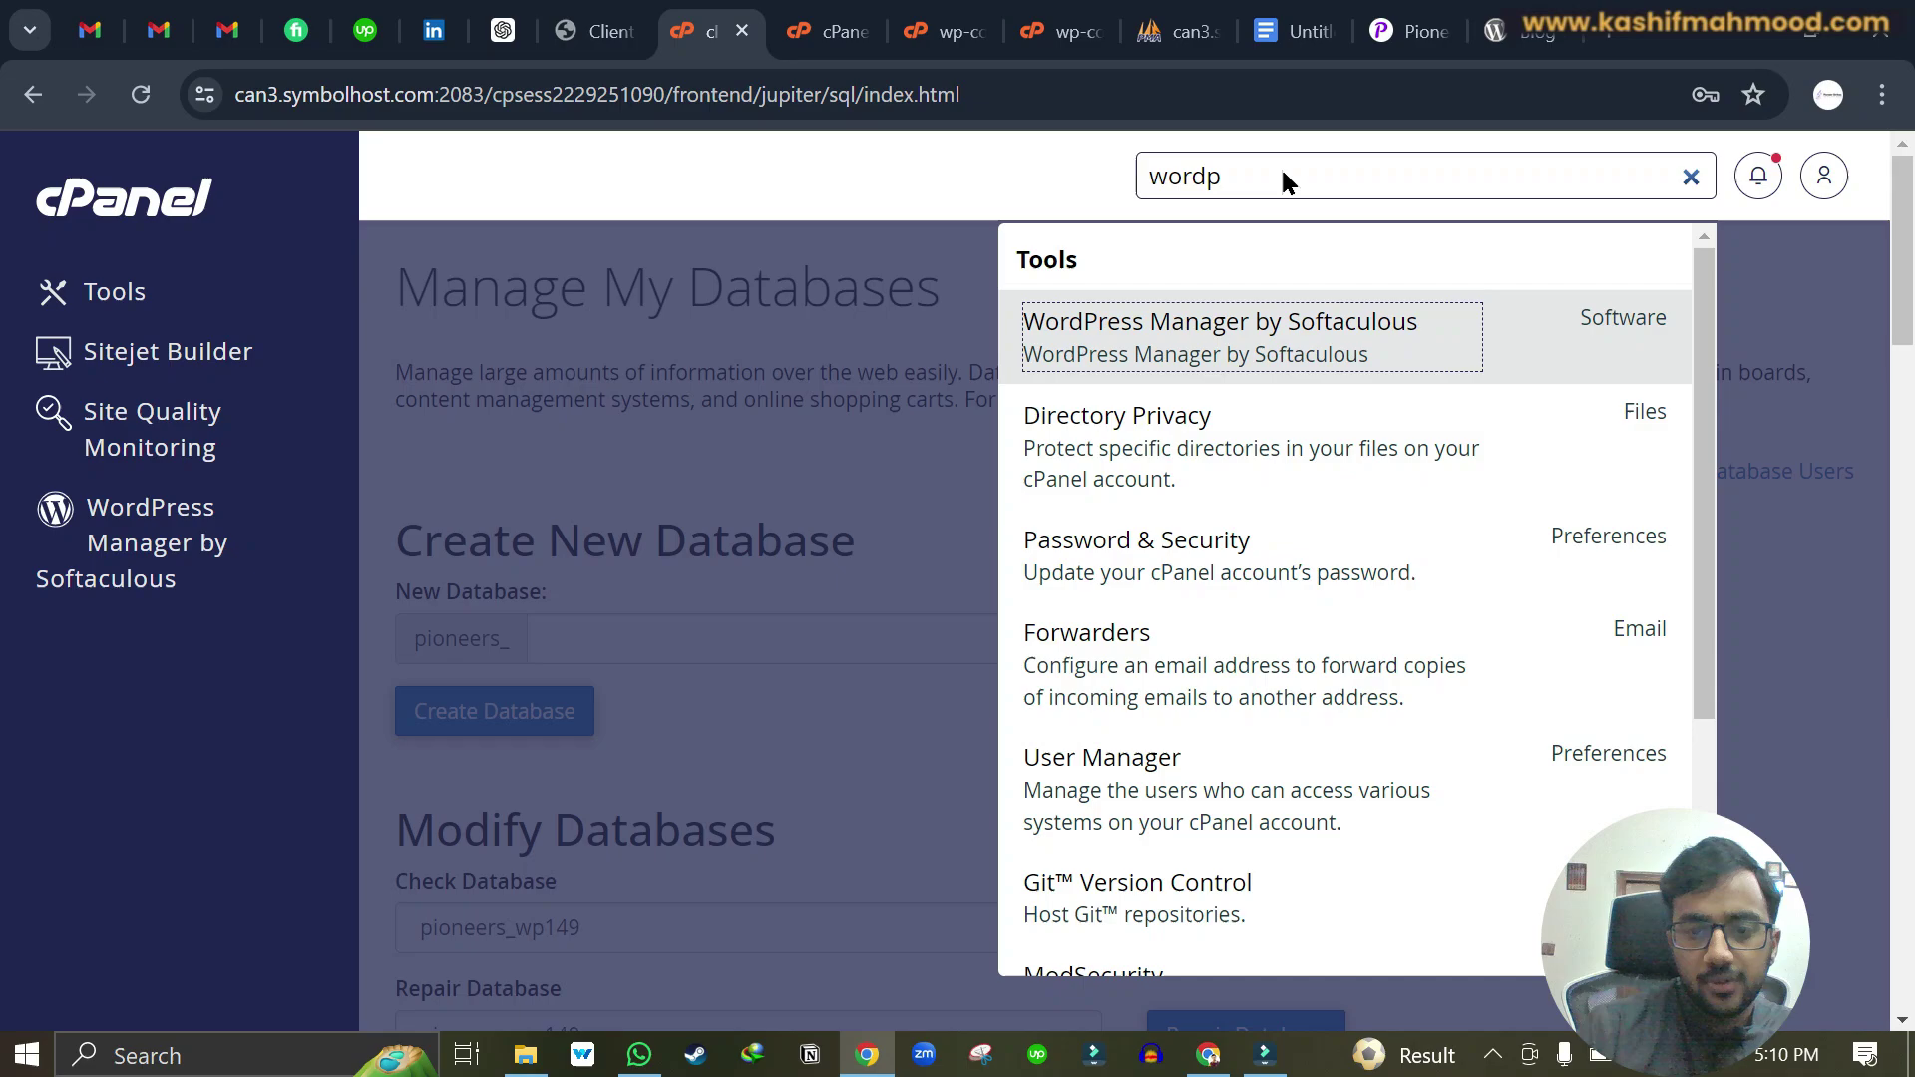
{"action": "key", "text": "Return"}
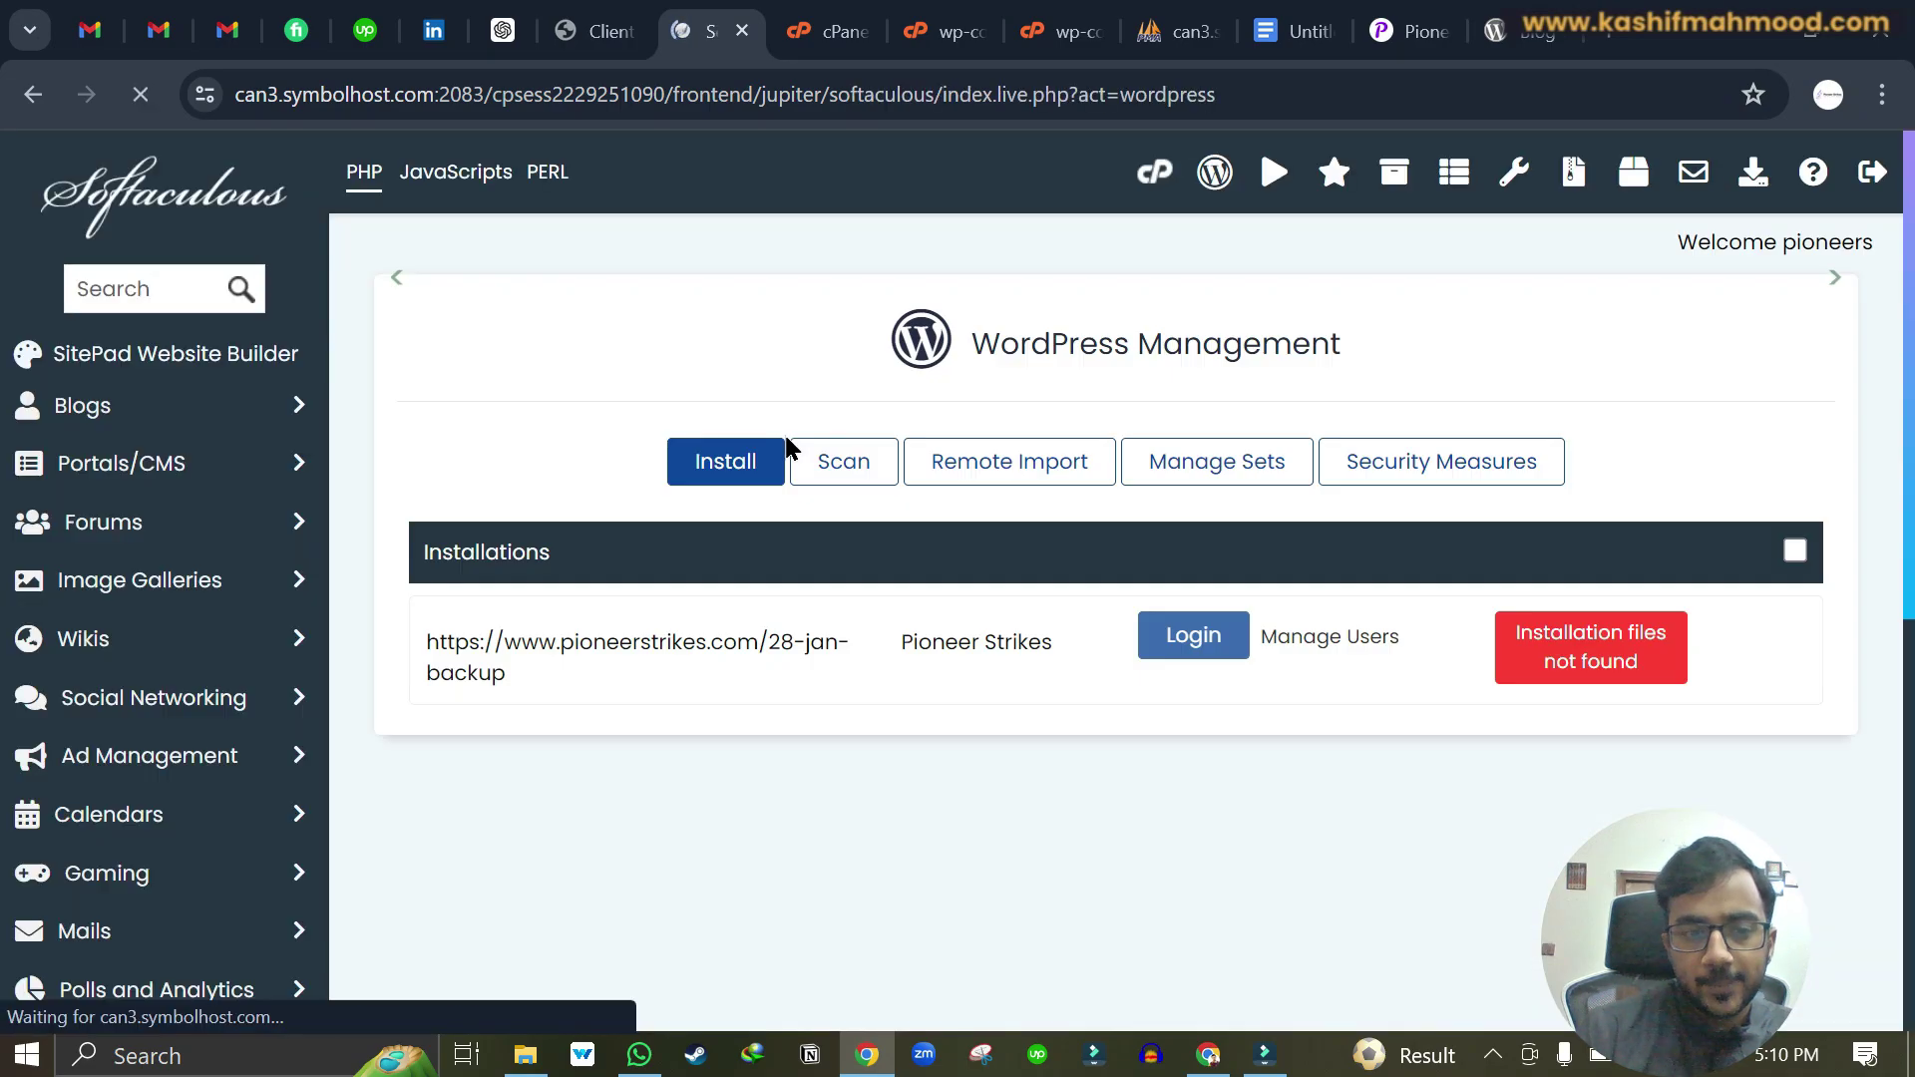
{"action": "scroll", "coordinate": [1069, 684], "scroll_direction": "down", "scroll_amount": 3}
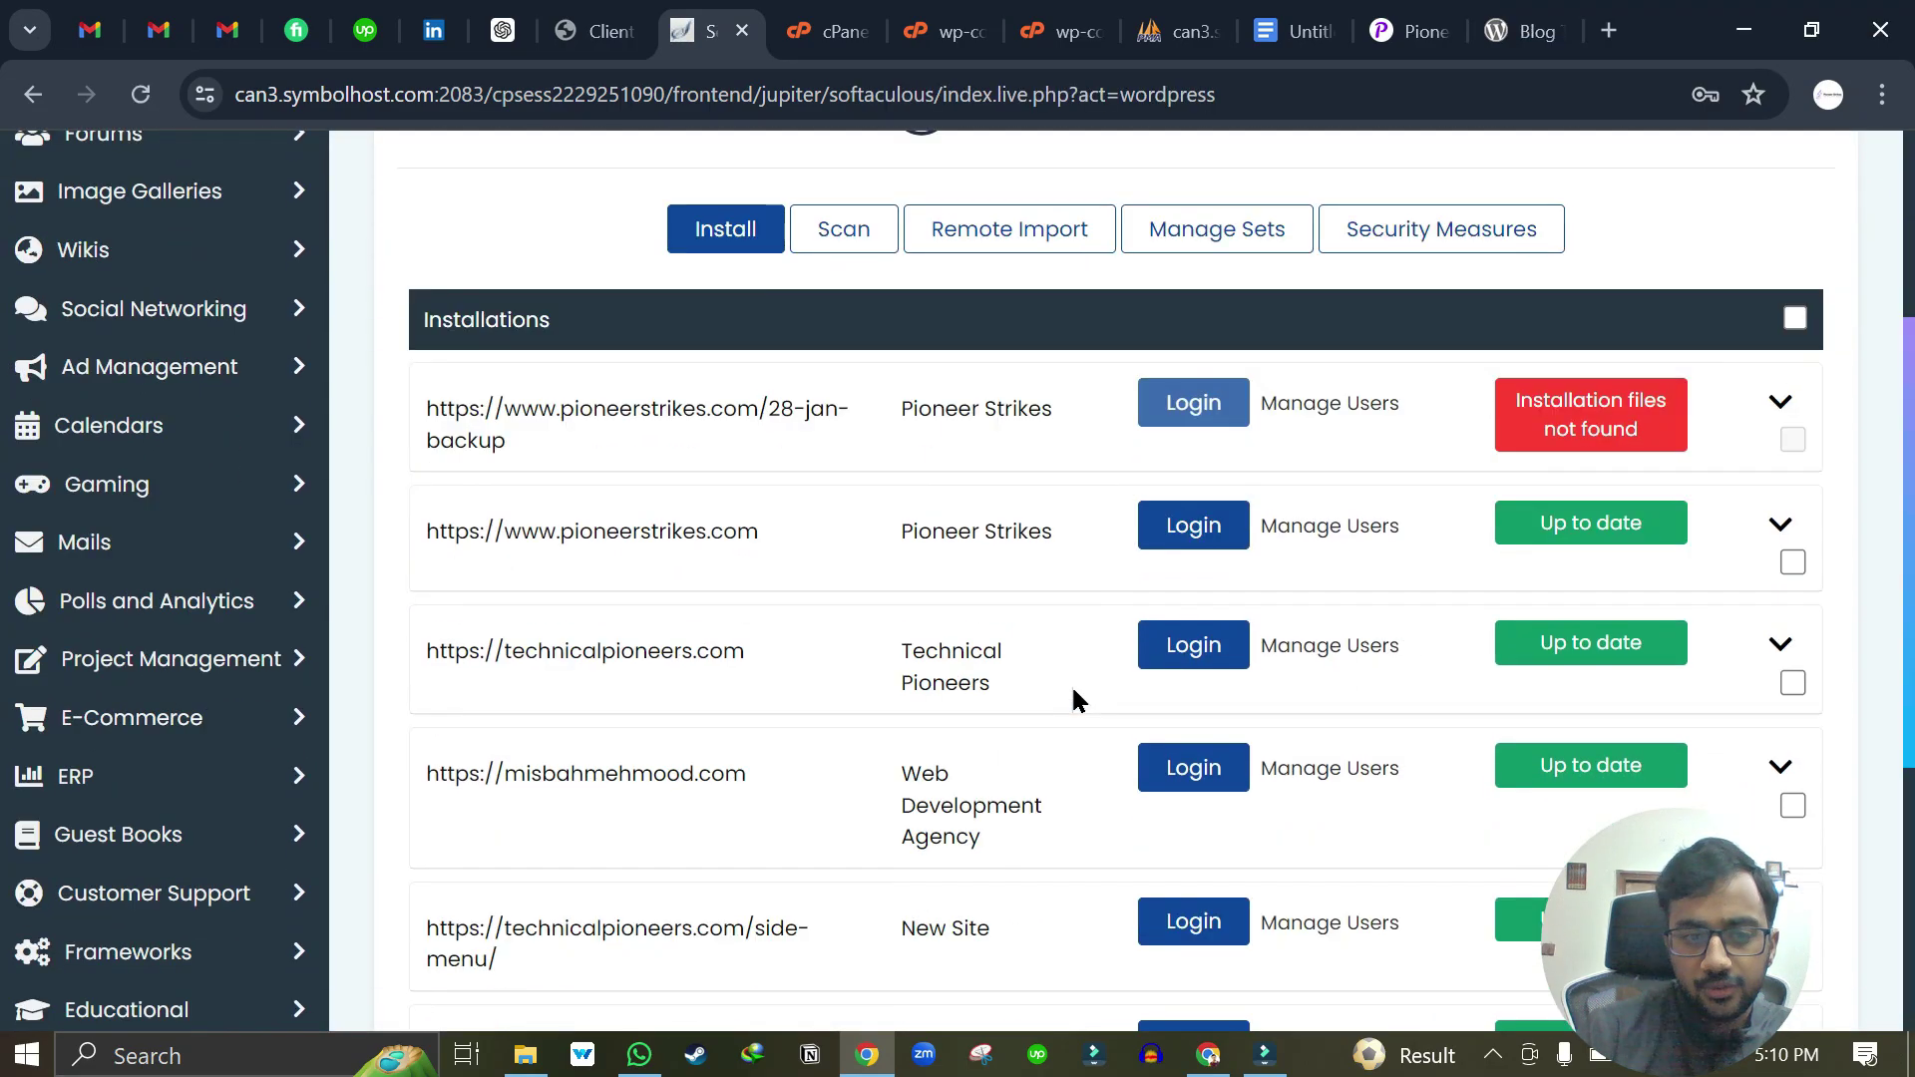
{"action": "left_click", "coordinate": [1187, 444]}
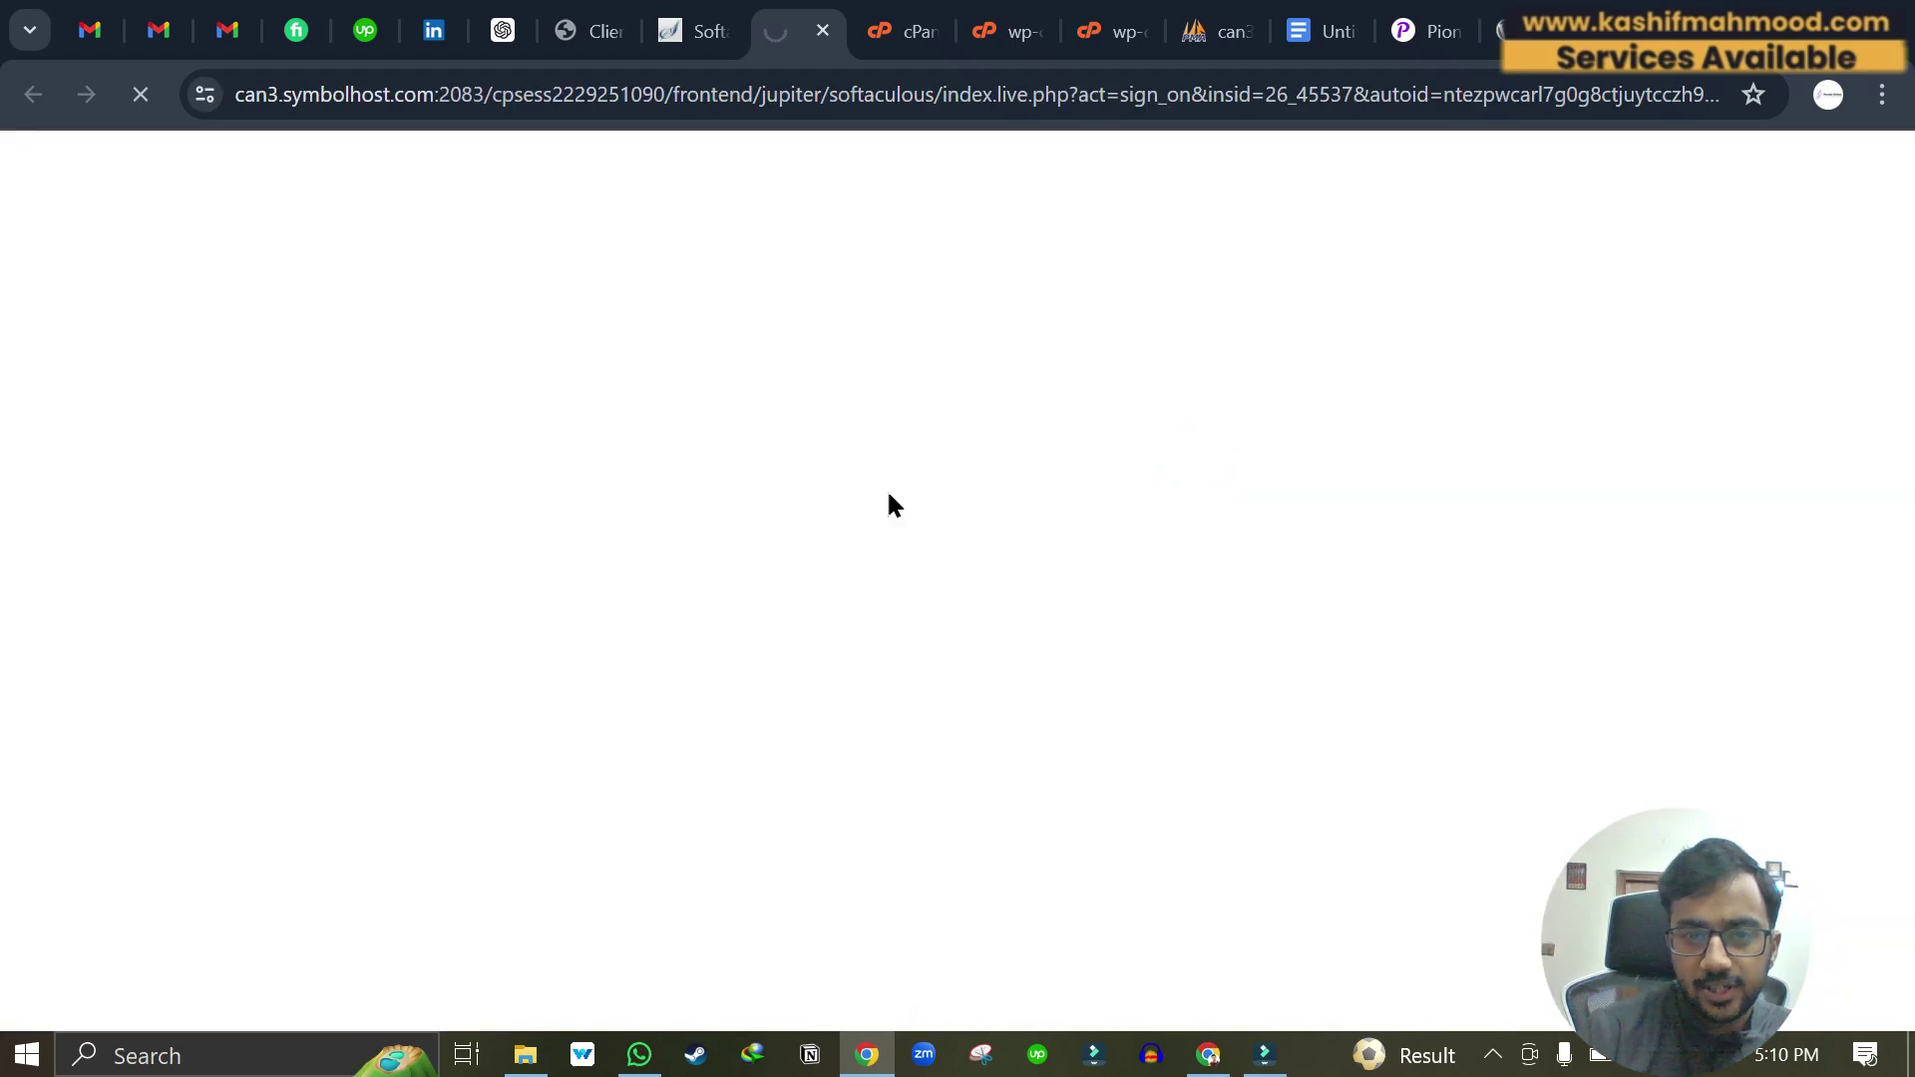
Step: Check the live site and find that the Hosting Guides category page returns 404
{"action": "left_click", "coordinate": [1428, 31]}
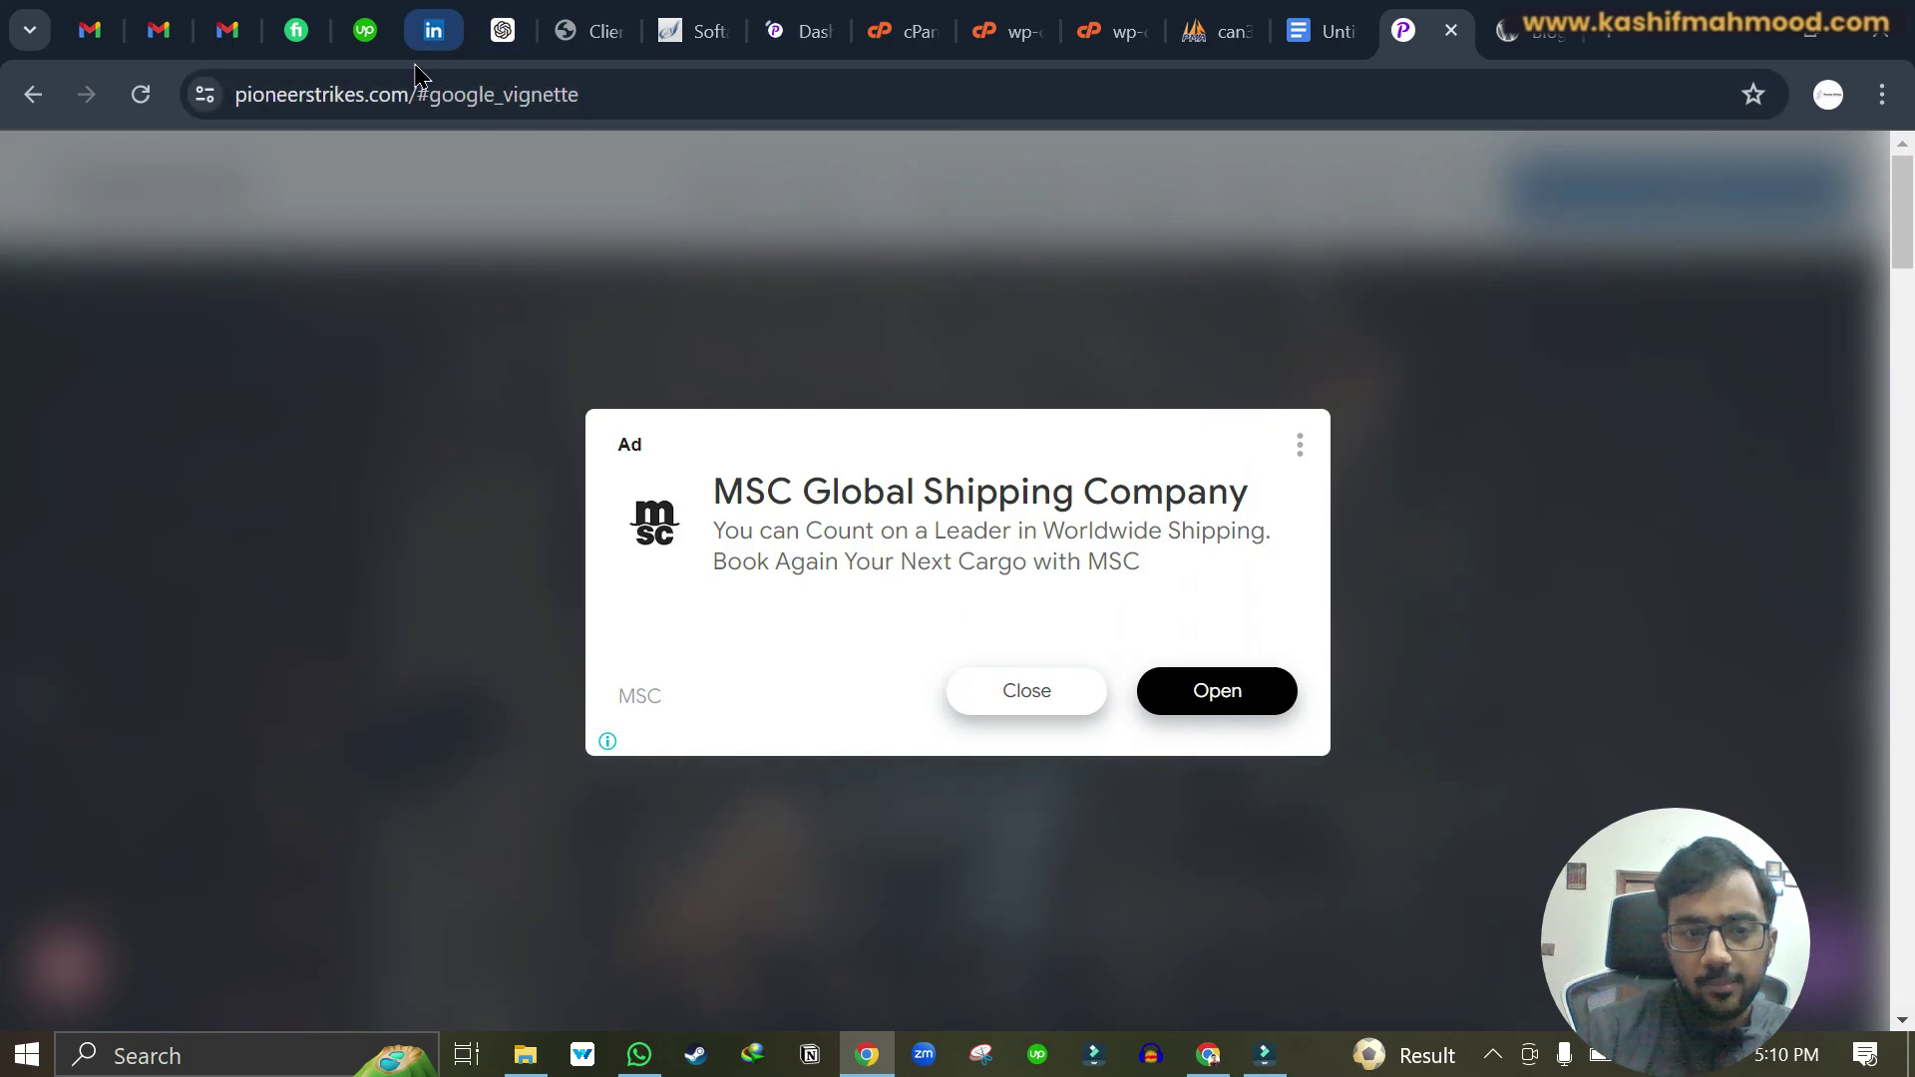
{"action": "left_click_drag", "start_coordinate": [535, 83], "coordinate": [727, 84]}
{"action": "left_click", "coordinate": [806, 40]}
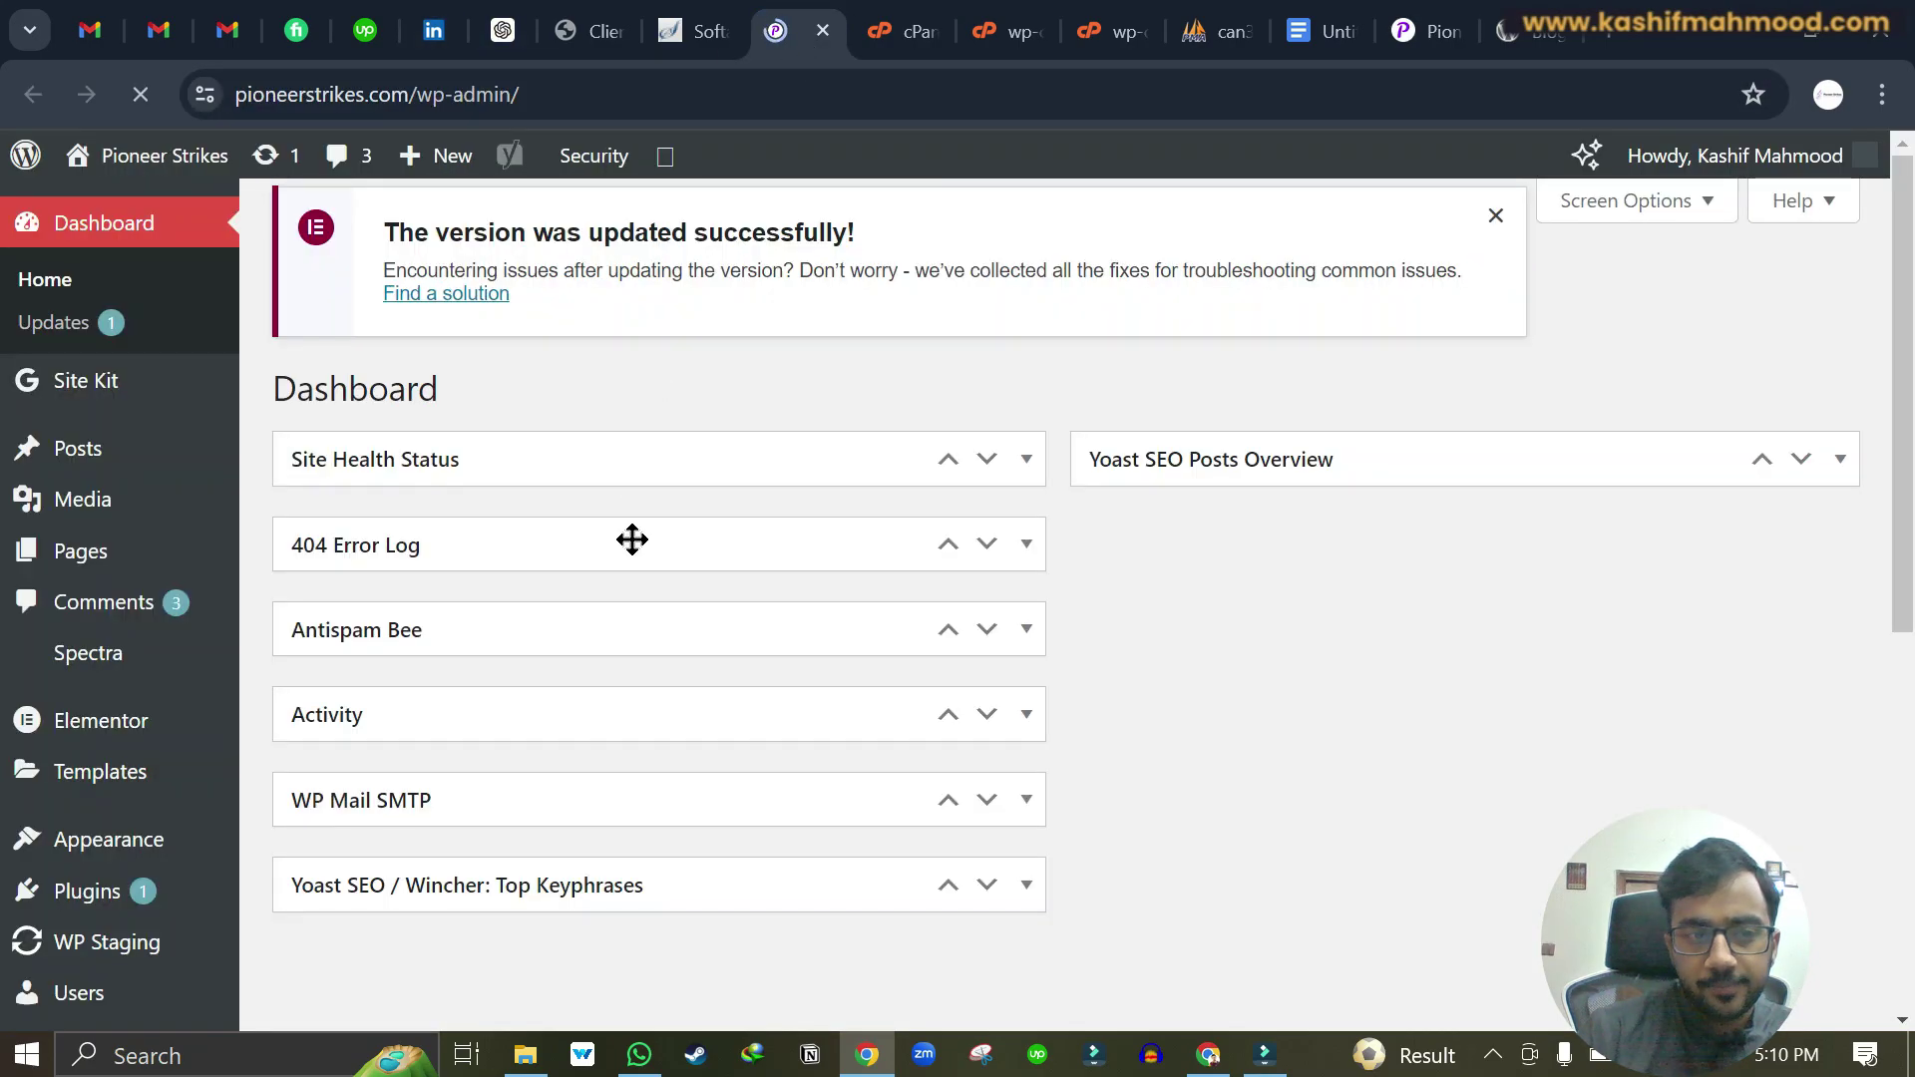
{"action": "left_click", "coordinate": [1427, 31]}
{"action": "left_click", "coordinate": [1026, 690]}
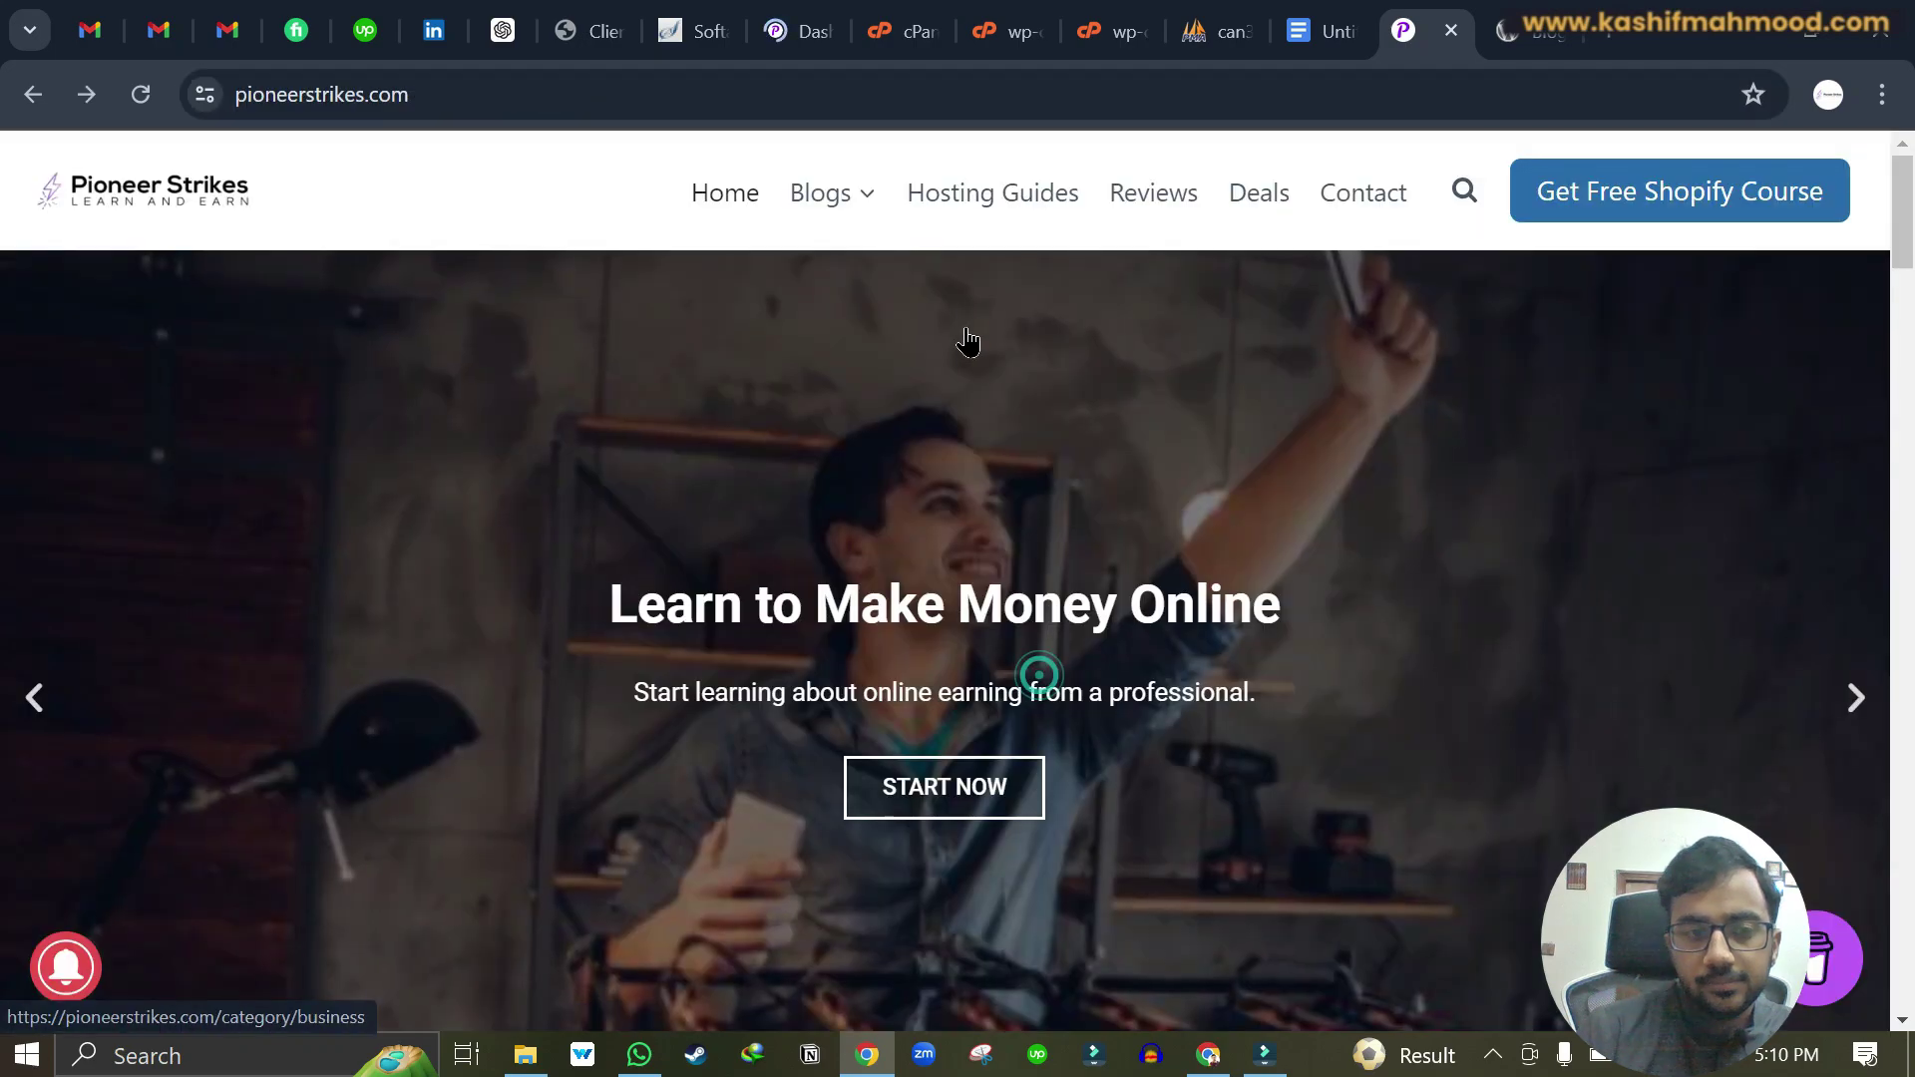
{"action": "left_click", "coordinate": [1016, 217]}
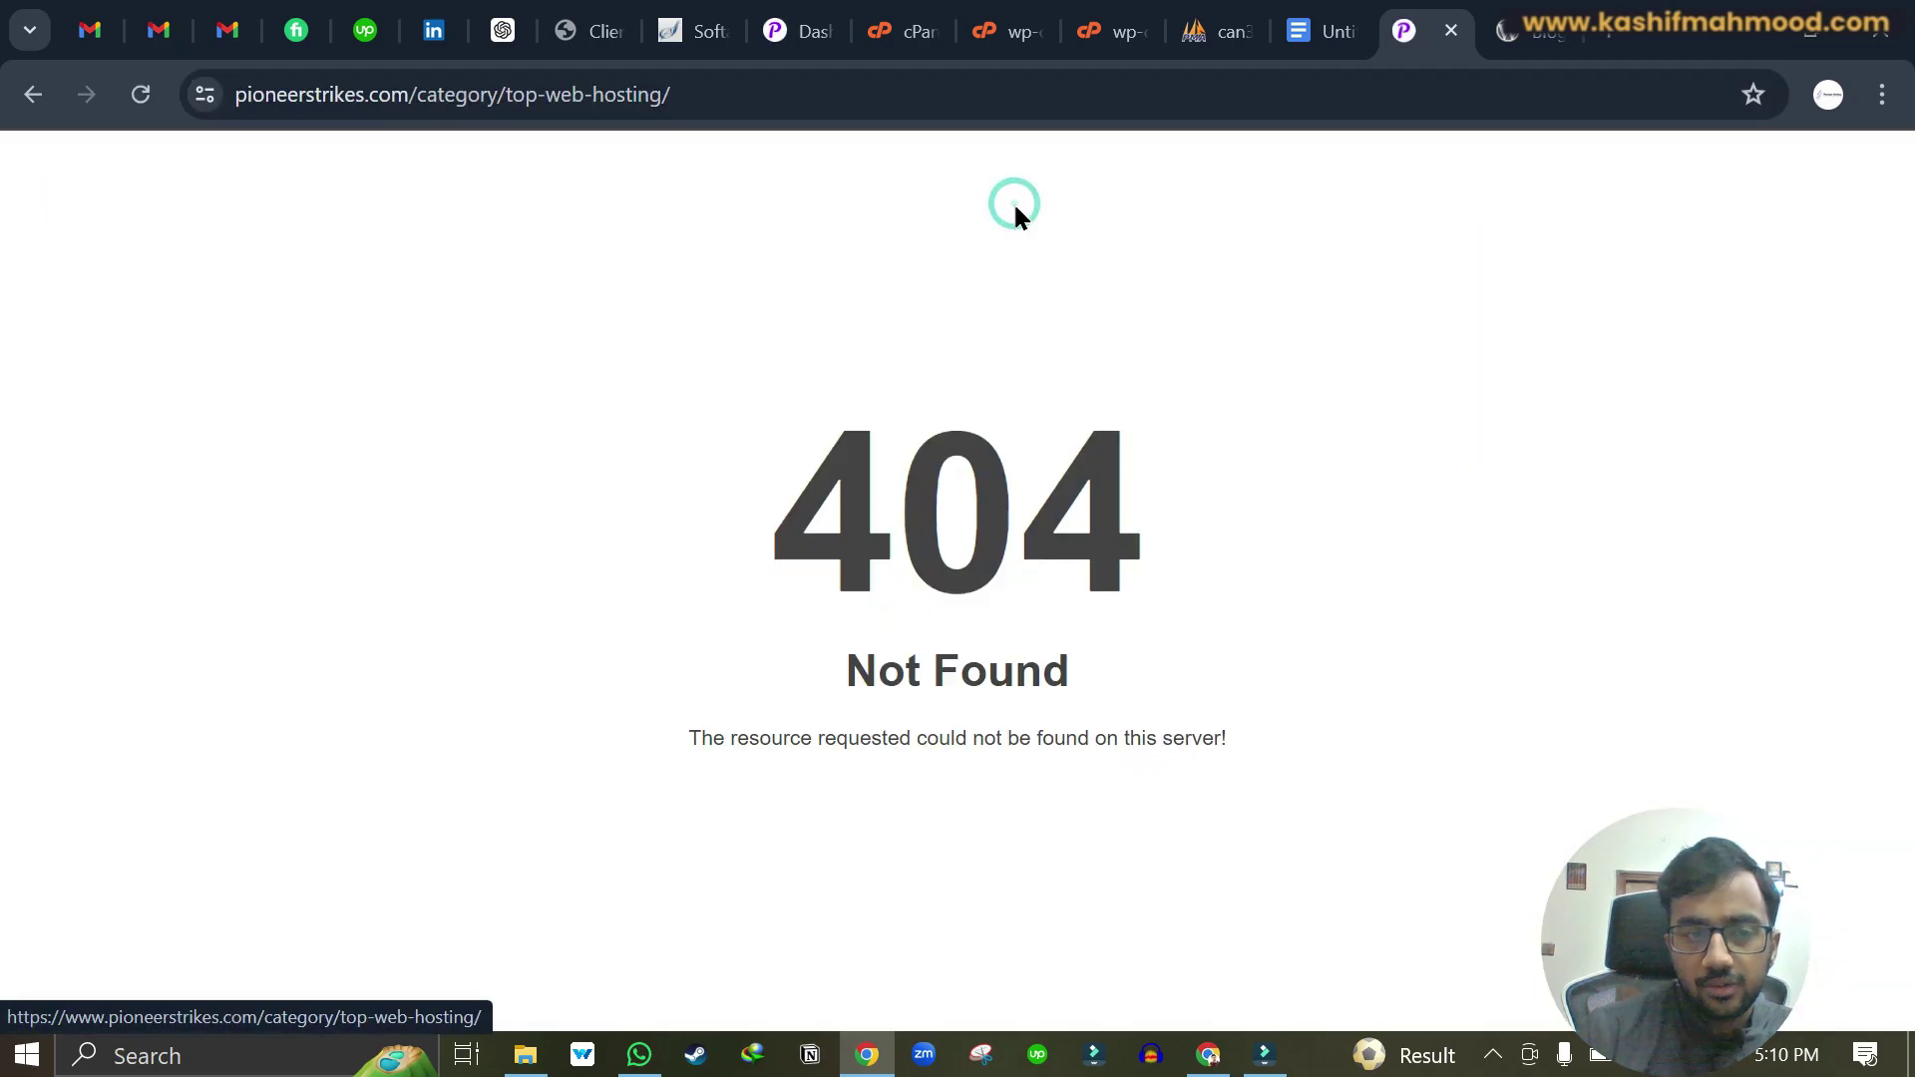
{"action": "left_click_drag", "start_coordinate": [679, 520], "coordinate": [1294, 720]}
{"action": "left_click", "coordinate": [798, 30]}
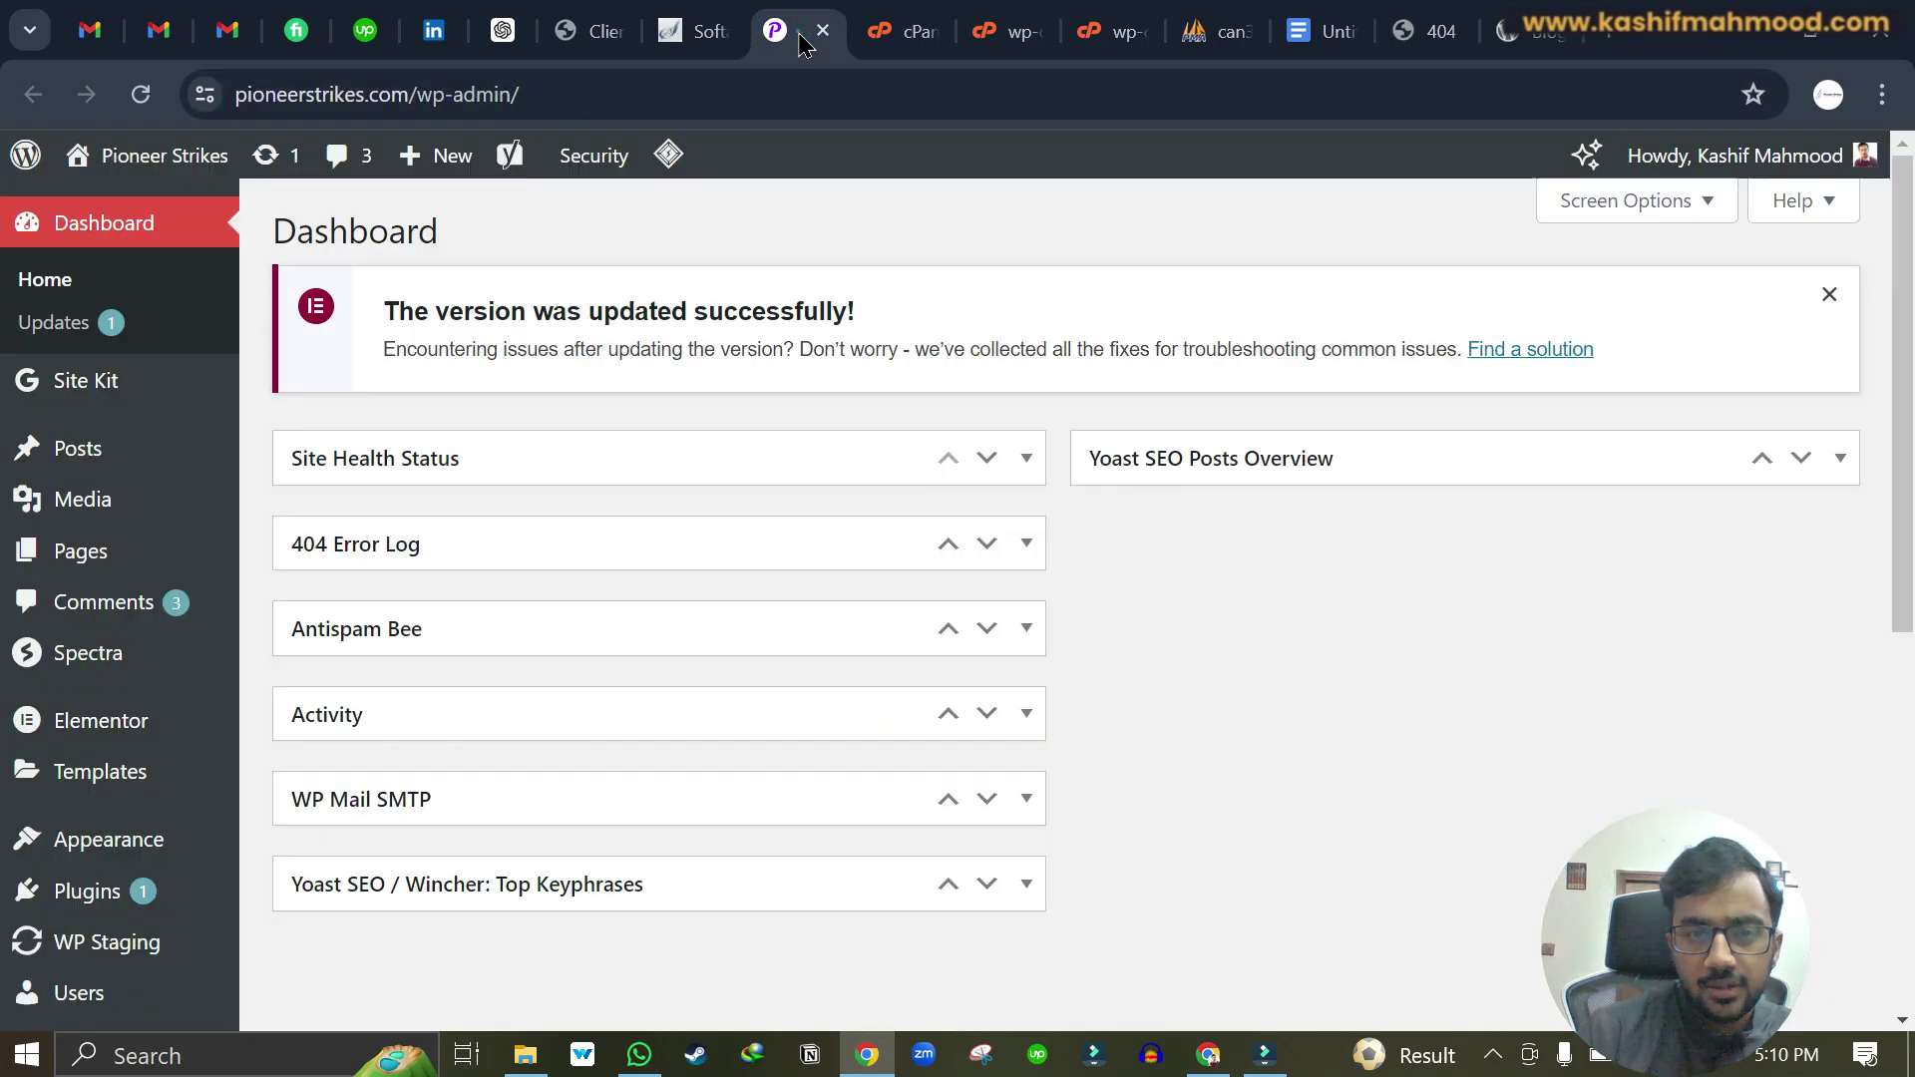
Step: Re-save the Post name permalink structure /%postname%/ in Settings > Permalinks
{"action": "scroll", "coordinate": [61, 766], "scroll_direction": "down", "scroll_amount": 5}
{"action": "scroll", "coordinate": [62, 766], "scroll_direction": "down", "scroll_amount": 2}
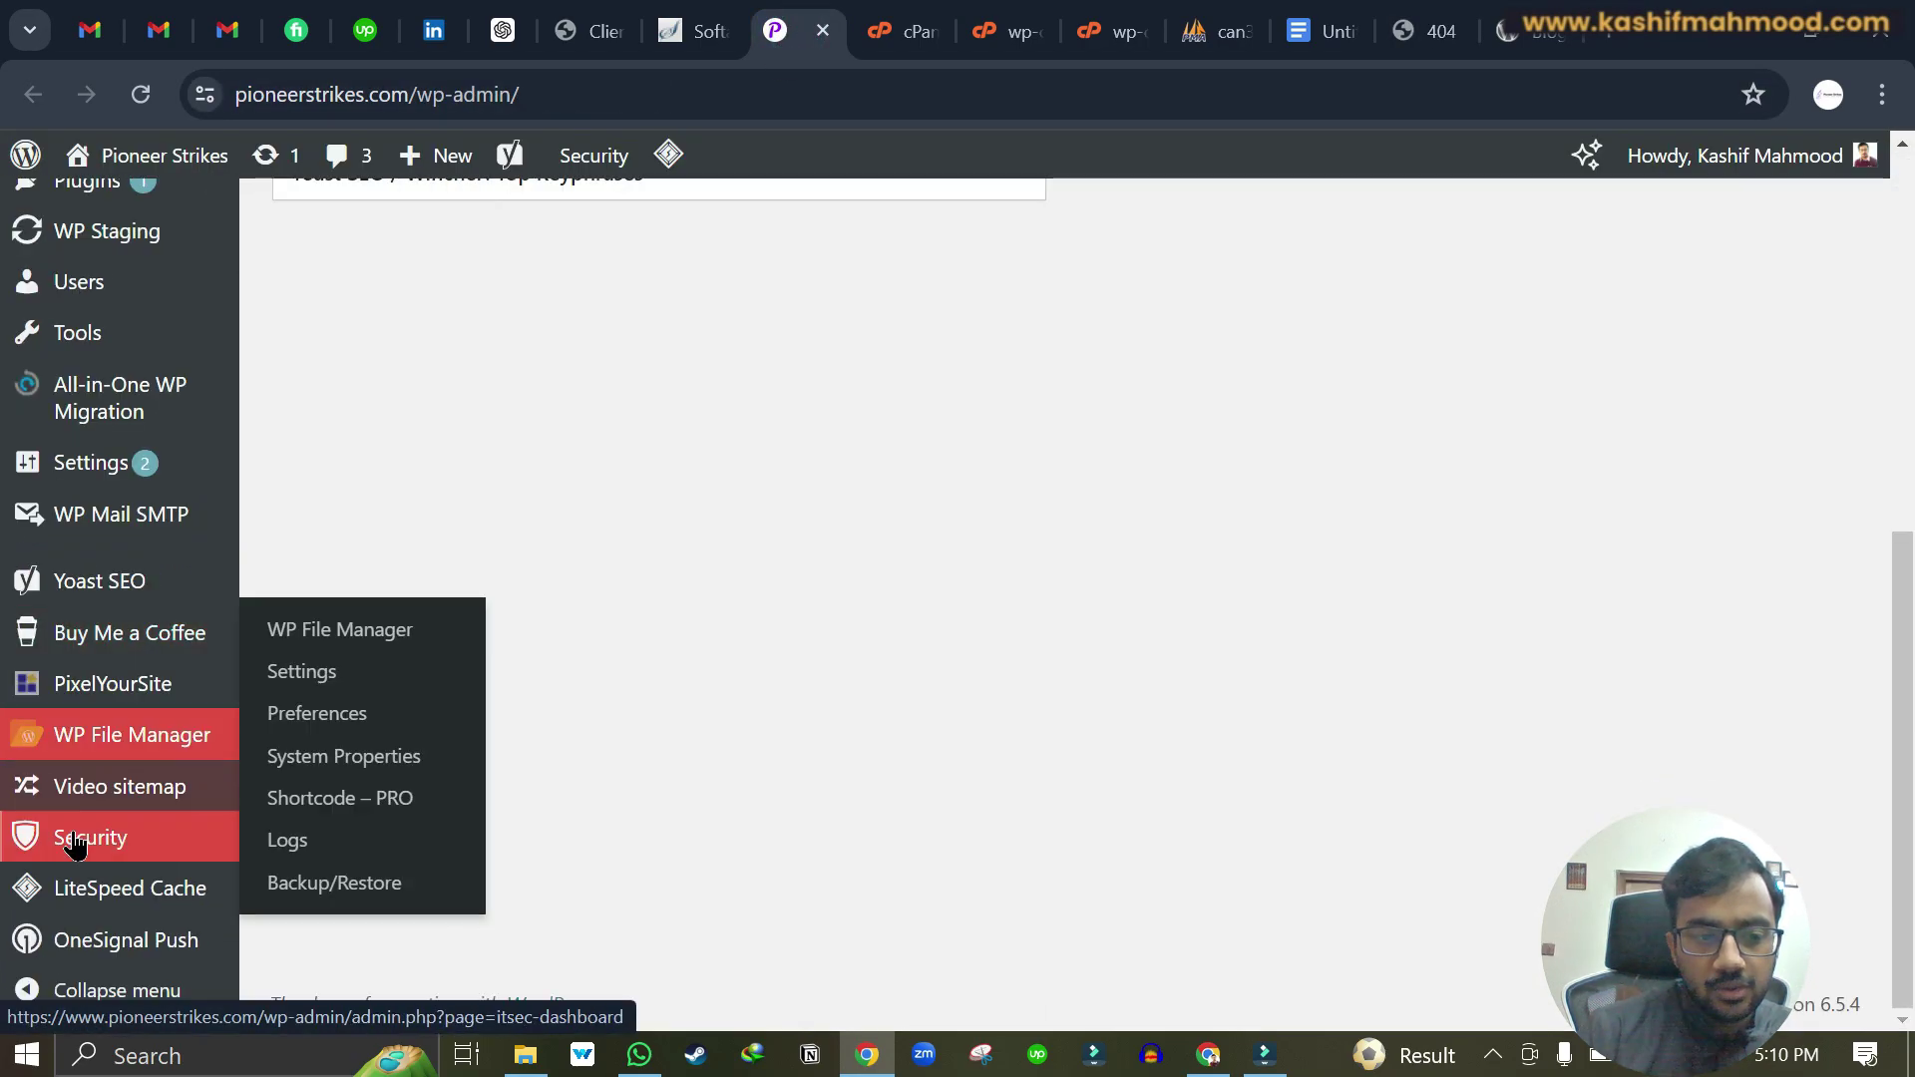
{"action": "mouse_move", "coordinate": [128, 478]}
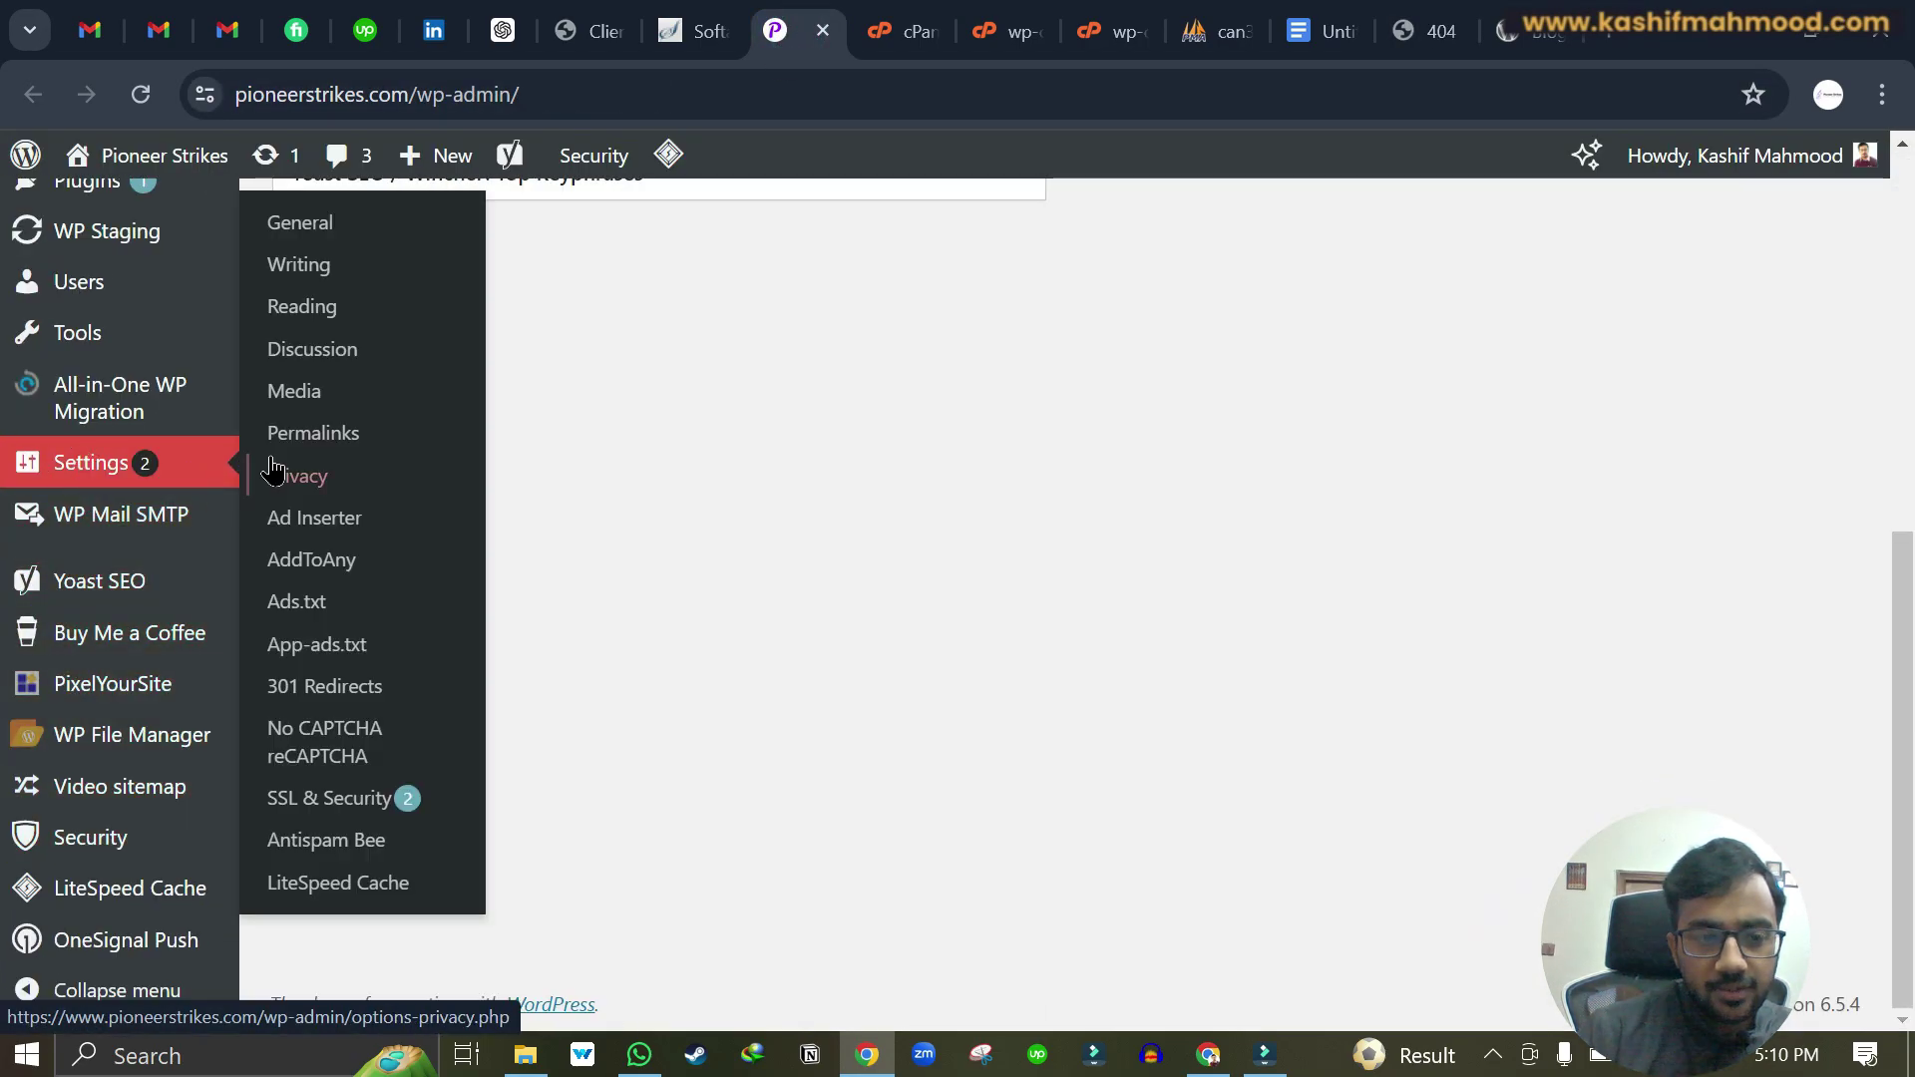
{"action": "left_click", "coordinate": [322, 450]}
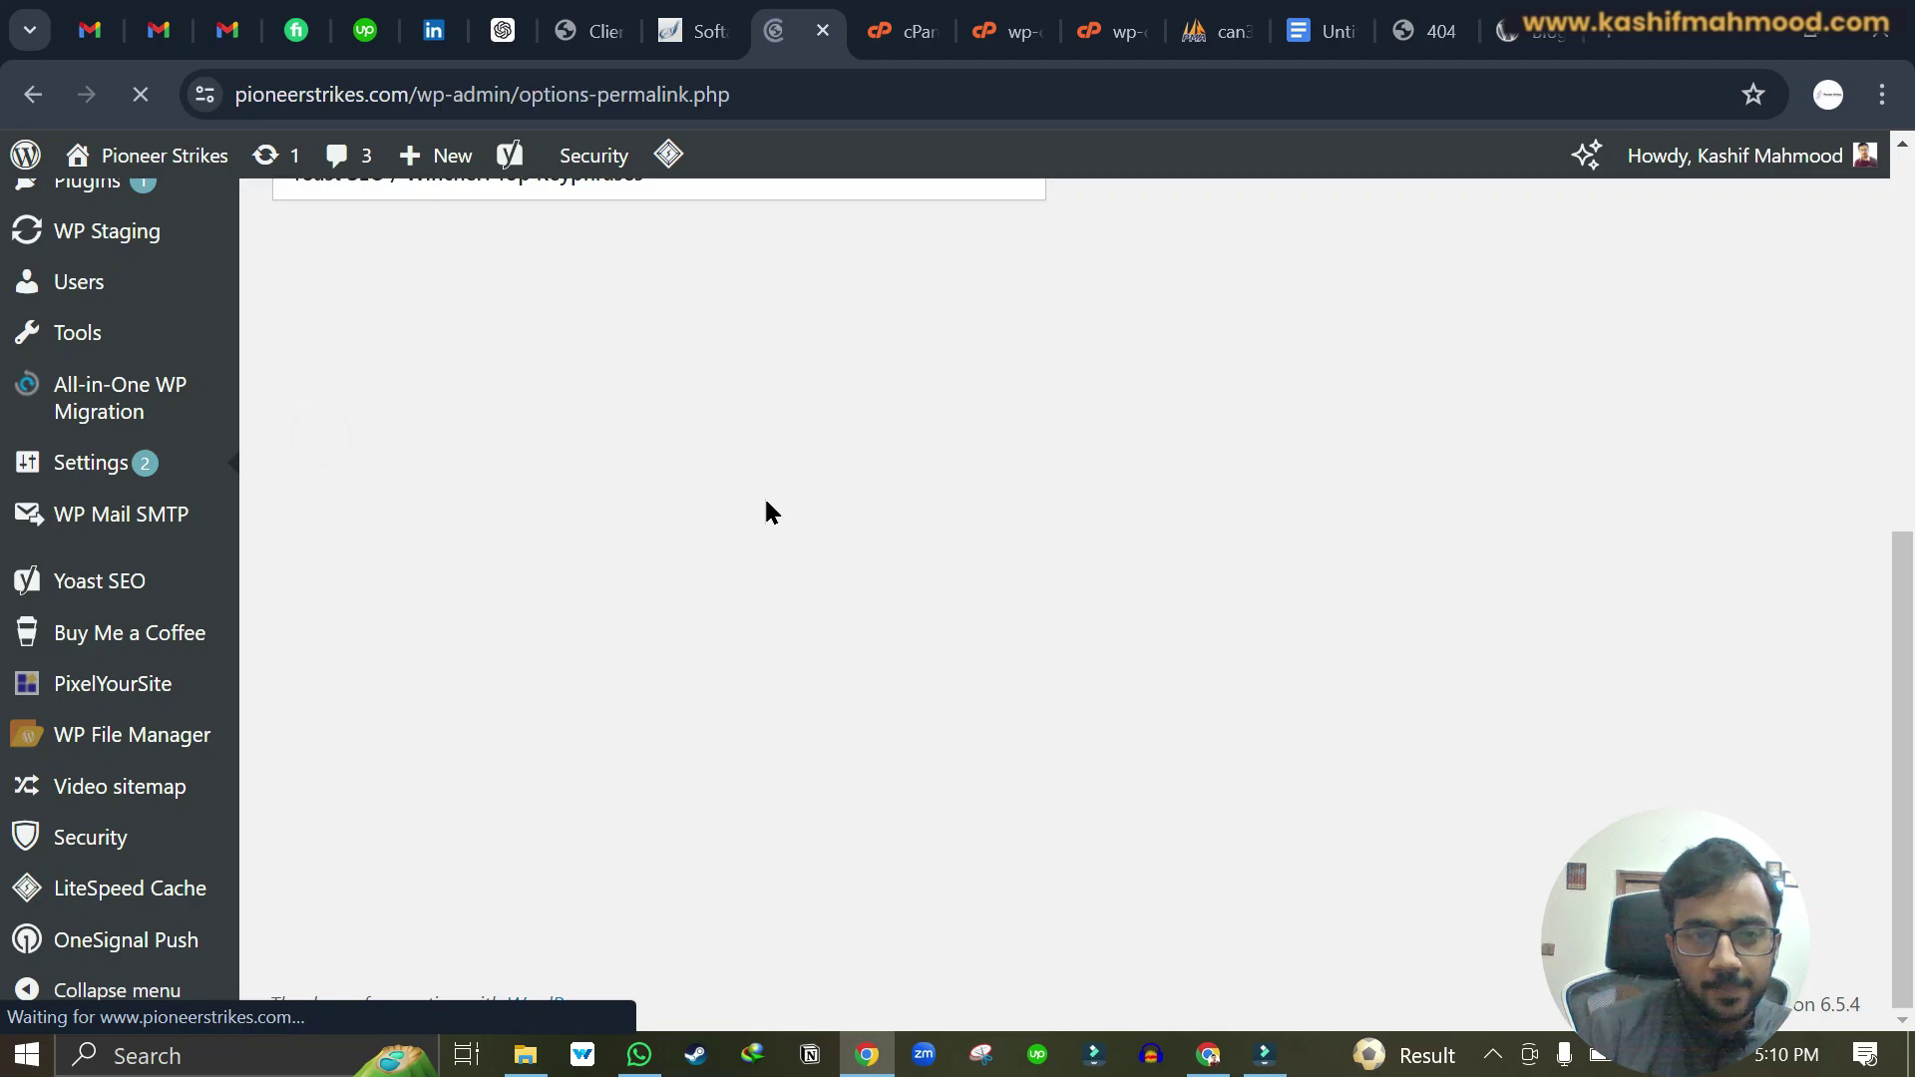
{"action": "scroll", "coordinate": [766, 511], "scroll_direction": "down", "scroll_amount": 8}
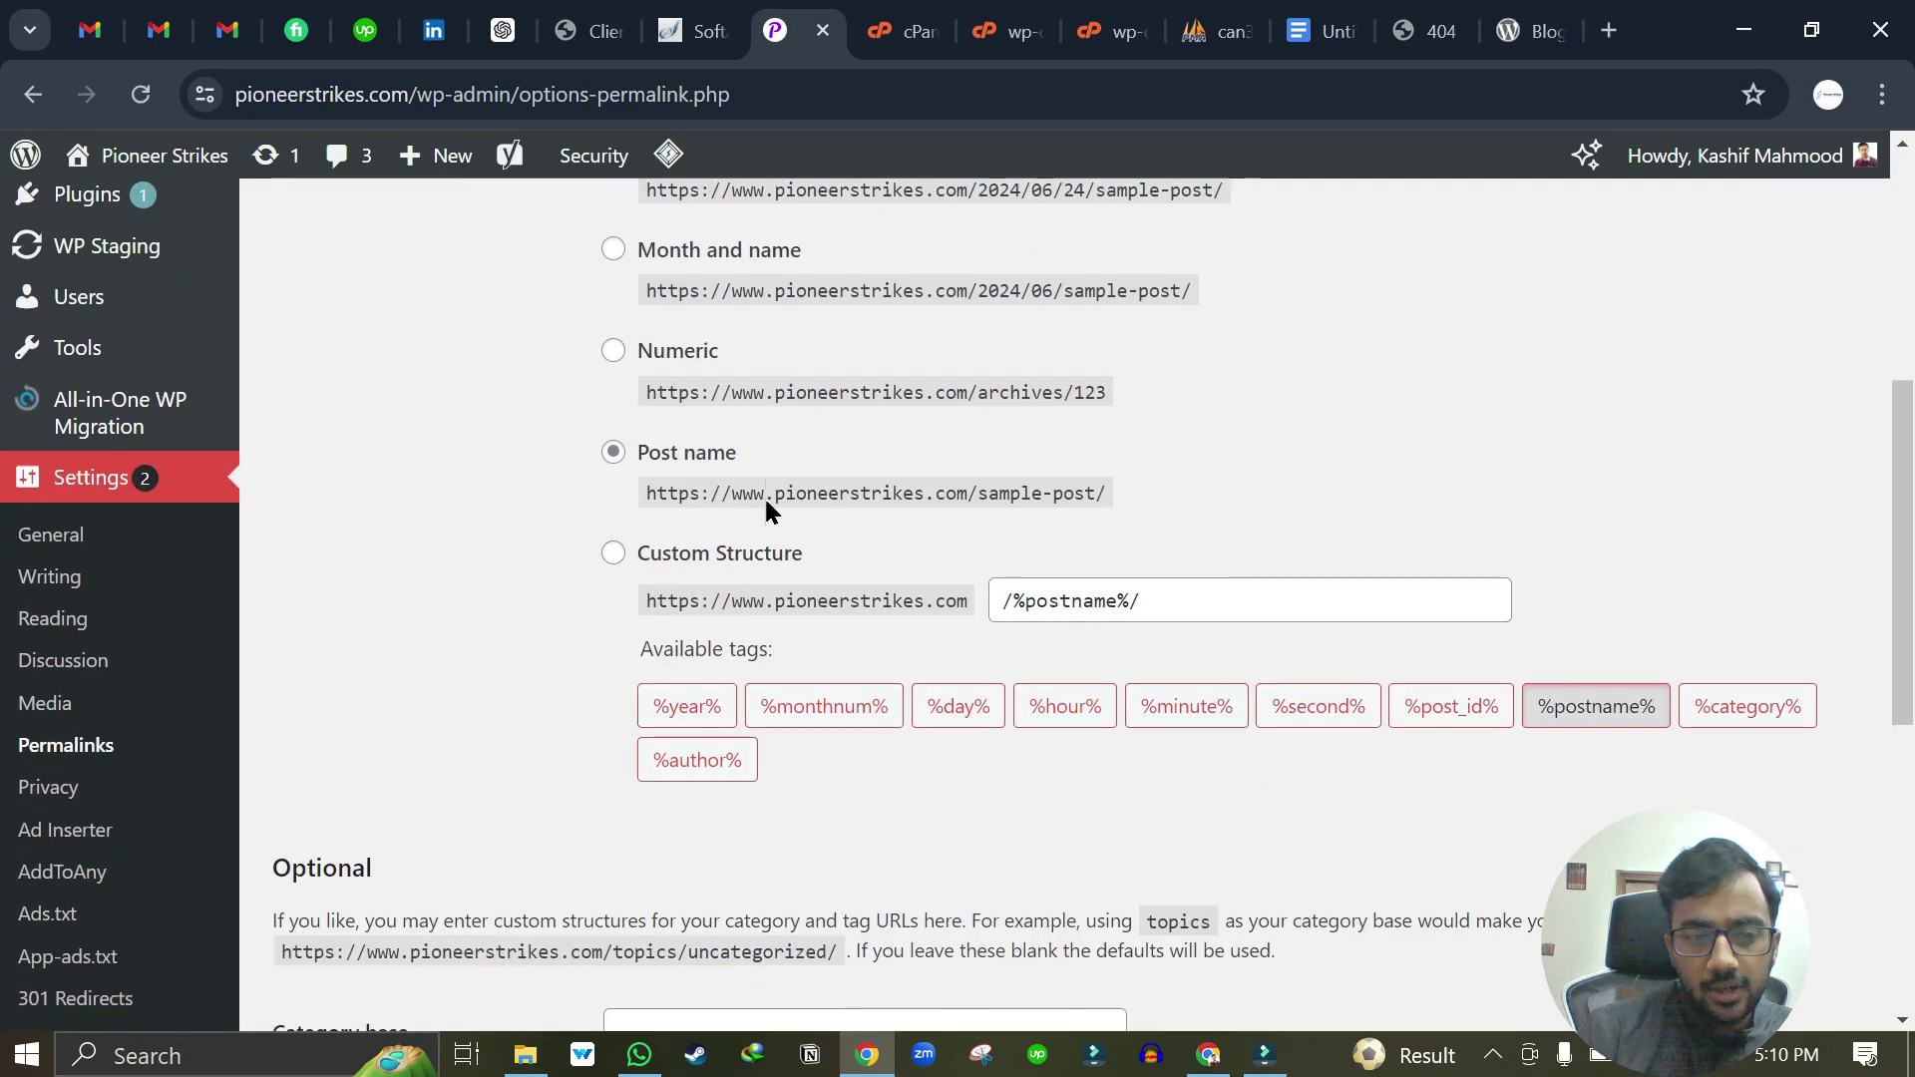
{"action": "scroll", "coordinate": [765, 506], "scroll_direction": "down", "scroll_amount": 4}
{"action": "left_click", "coordinate": [321, 489]}
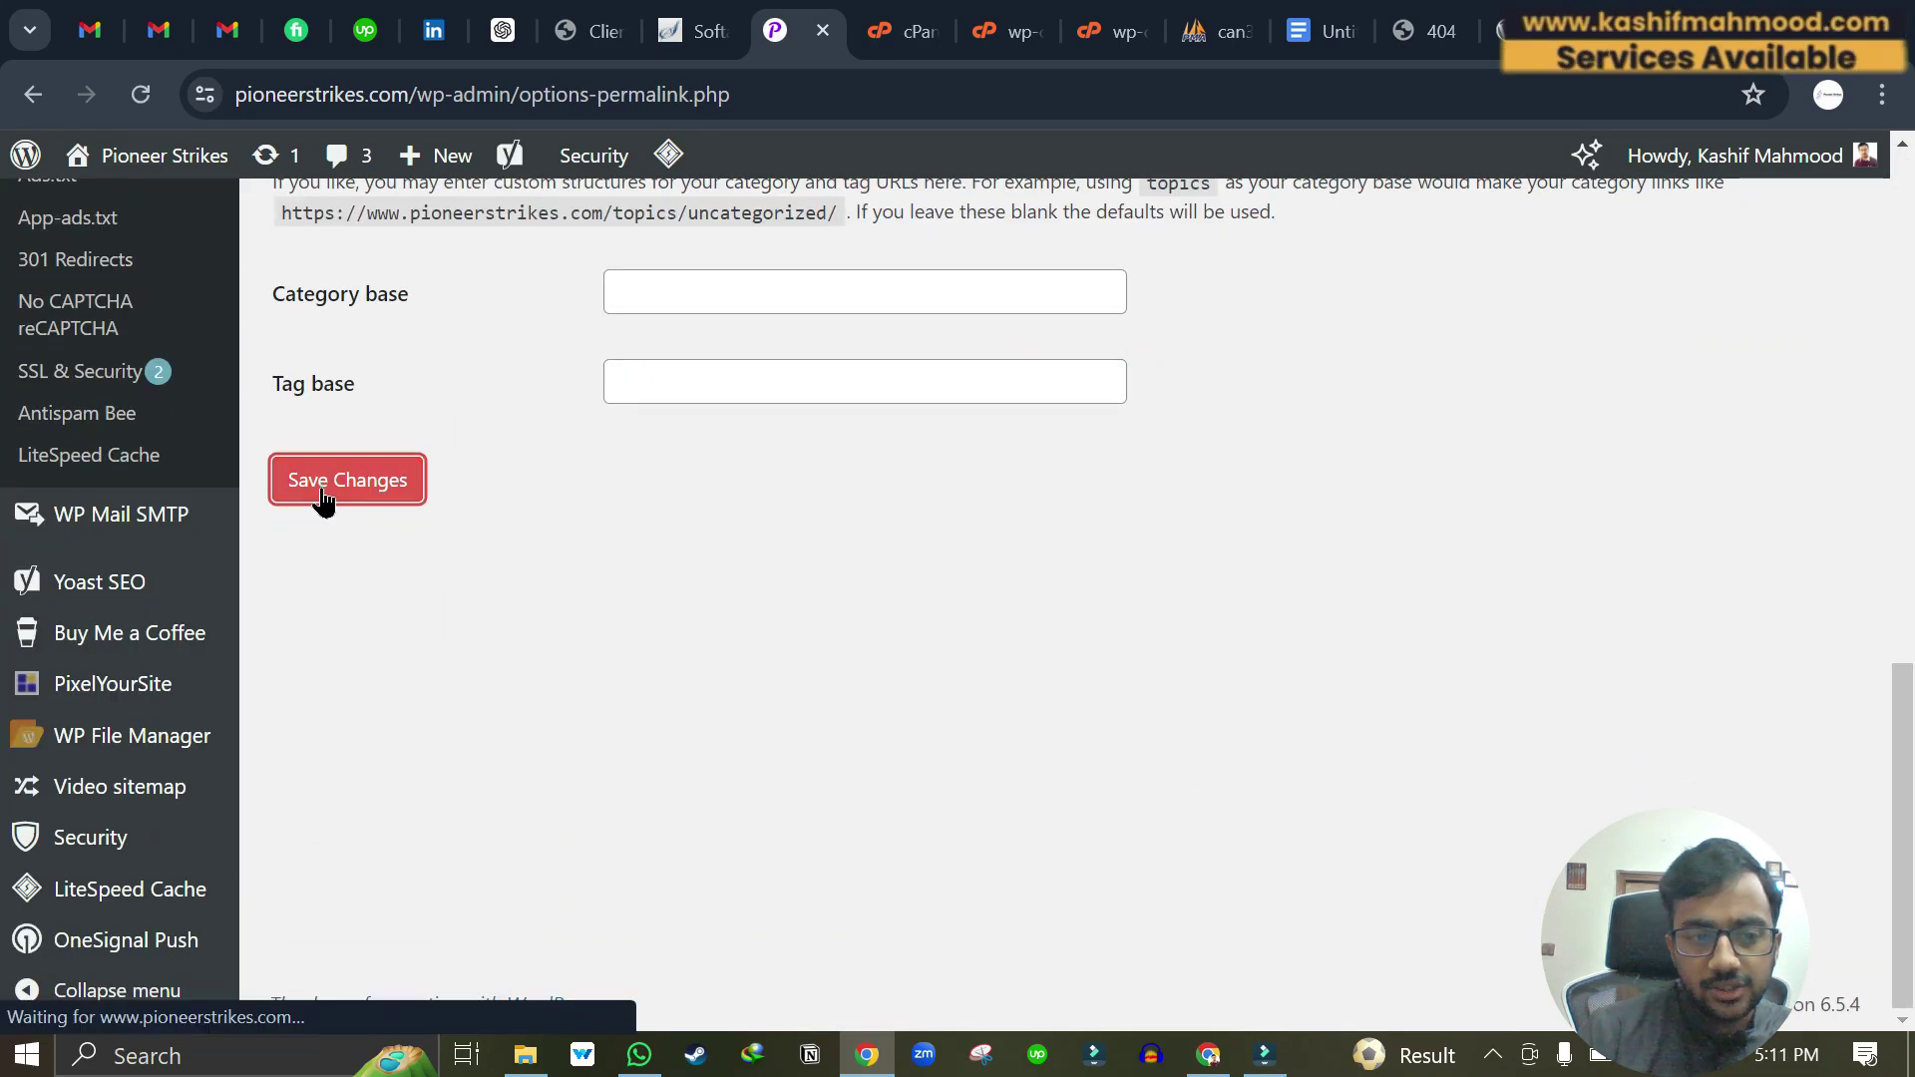